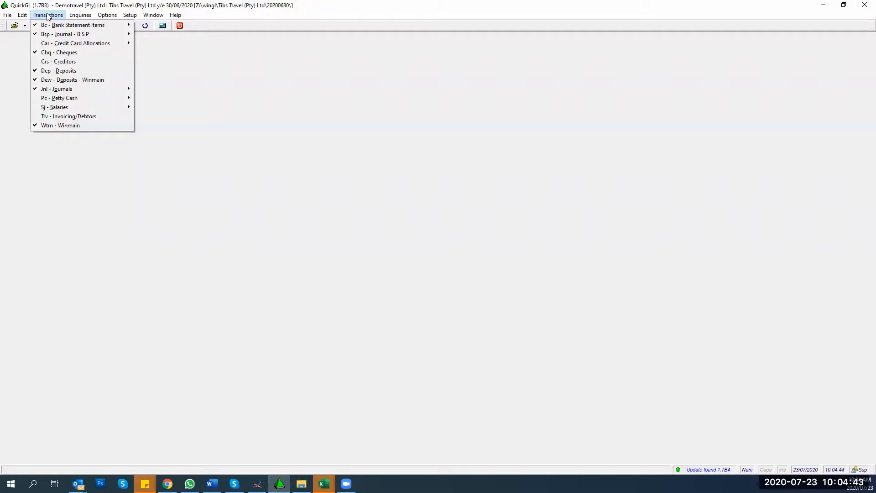
Step: Open the Winmain batch, dismiss the view-only warning, then reopen it to reveal editing is blocked
left_click(54, 126)
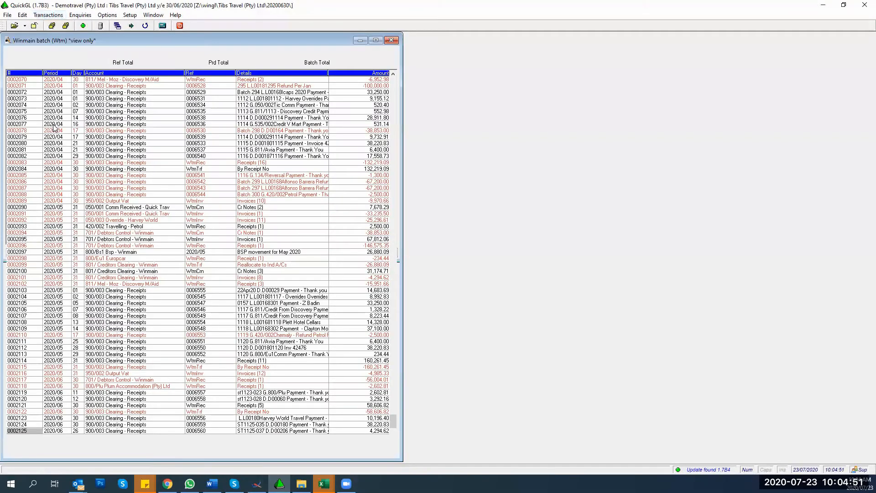
left_click(122, 276)
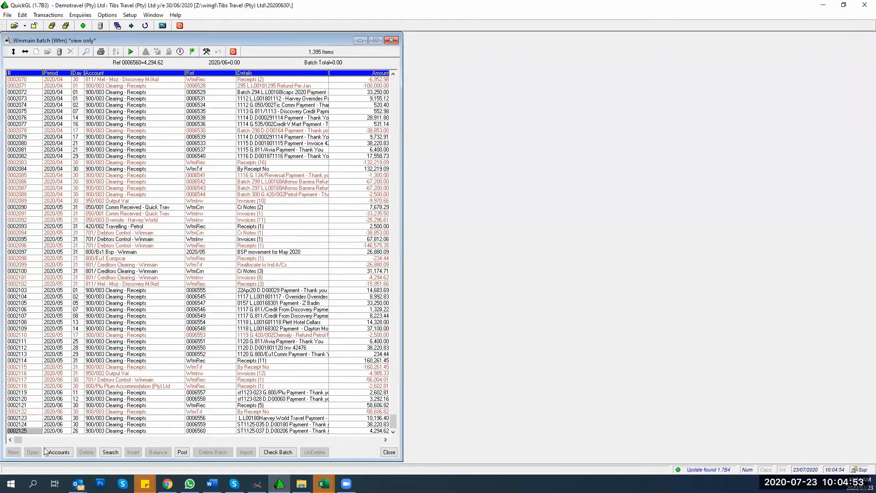
left_click(389, 452)
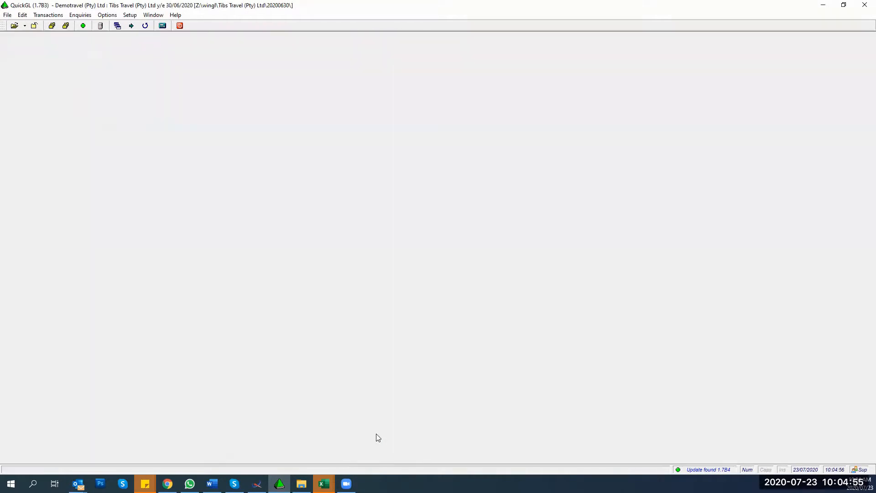
left_click(36, 17)
left_click(60, 126)
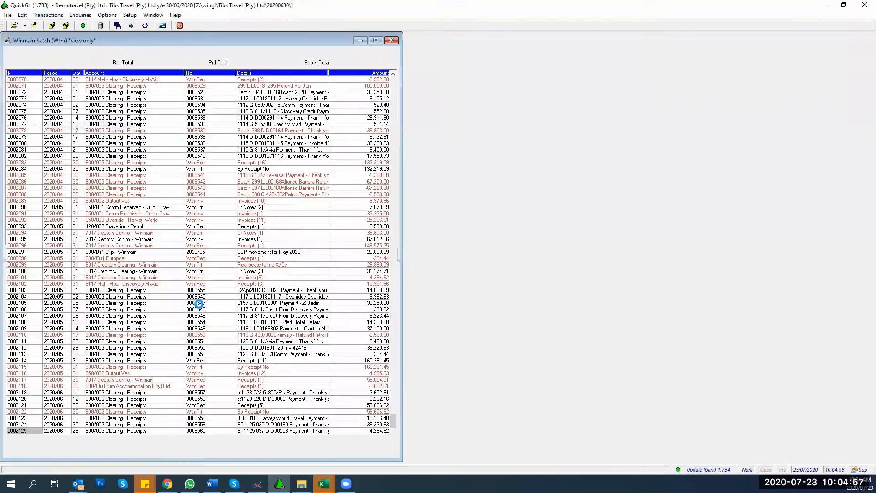
left_click(151, 276)
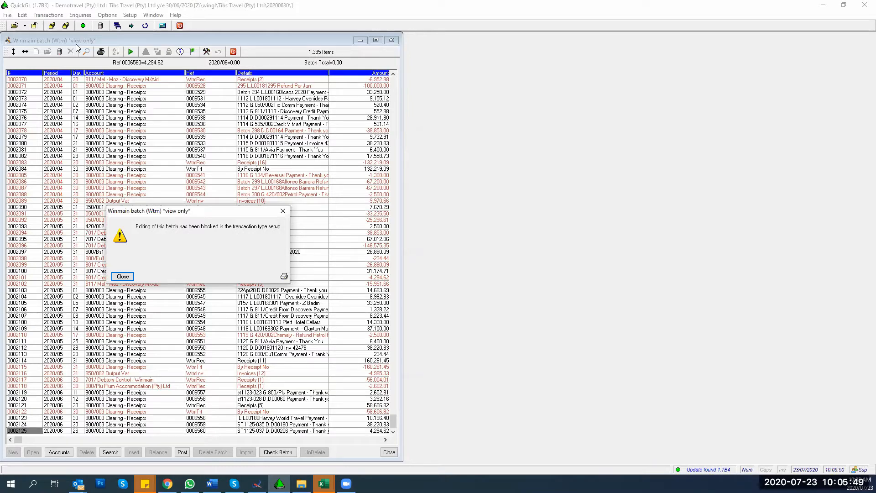
Step: Close the editing-blocked warning and check the transaction types list without picking one
left_click(124, 277)
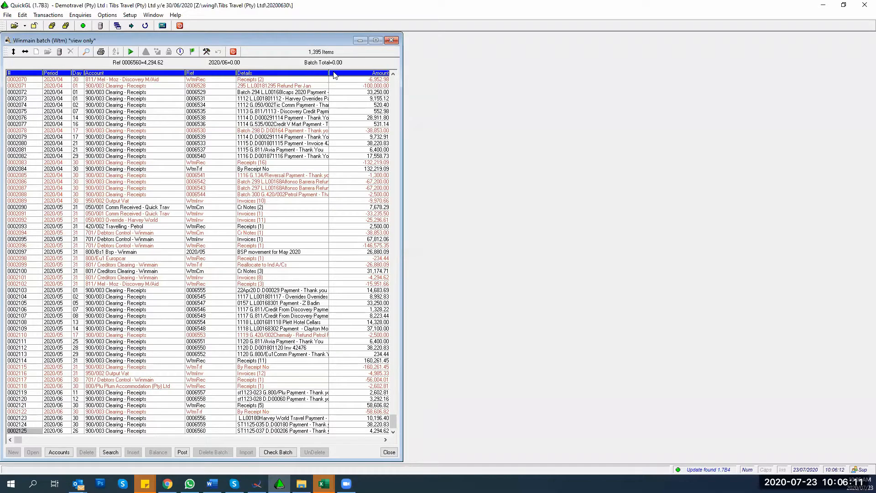
left_click(40, 16)
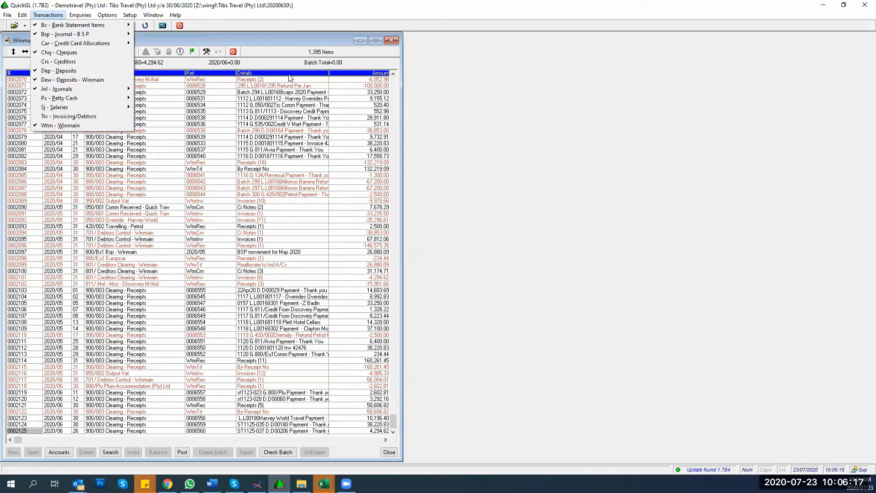
left_click(354, 63)
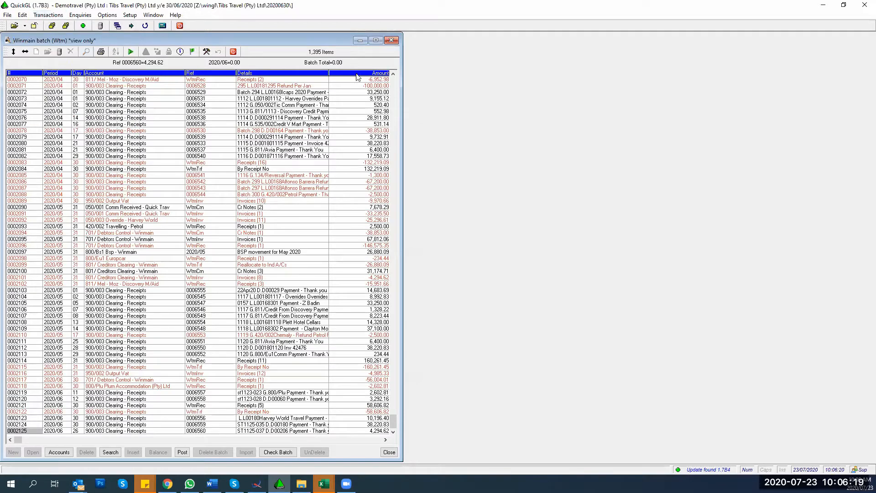
Step: Sort the Winmain batch by Amount, place Account and Period after it, then close the batch
left_click(357, 75)
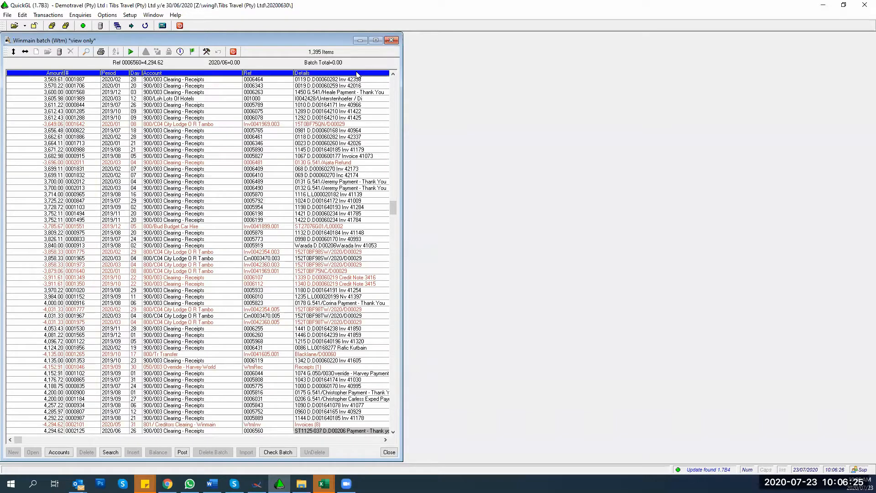
scroll(32, 167, "up", 4)
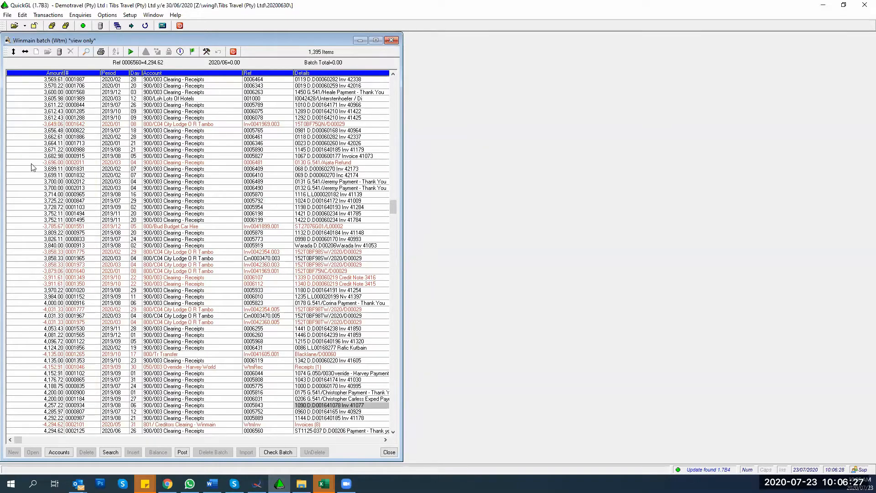
left_click_drag(393, 207, 393, 84)
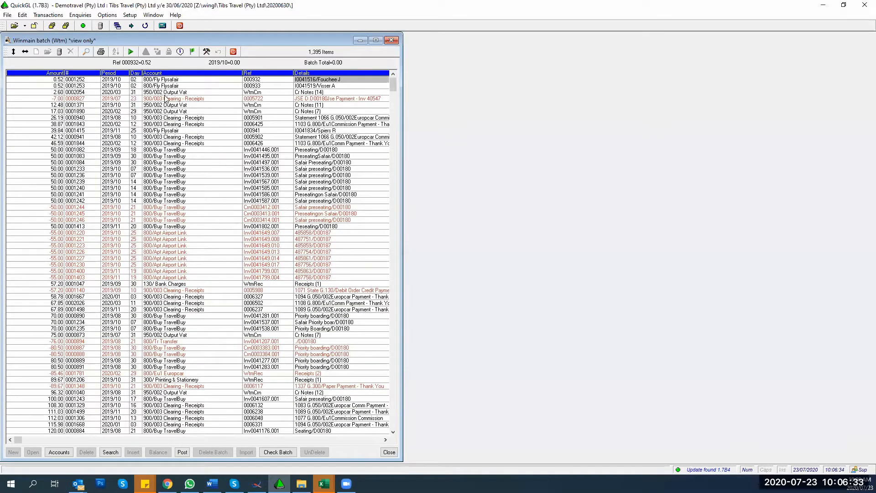
left_click(148, 75)
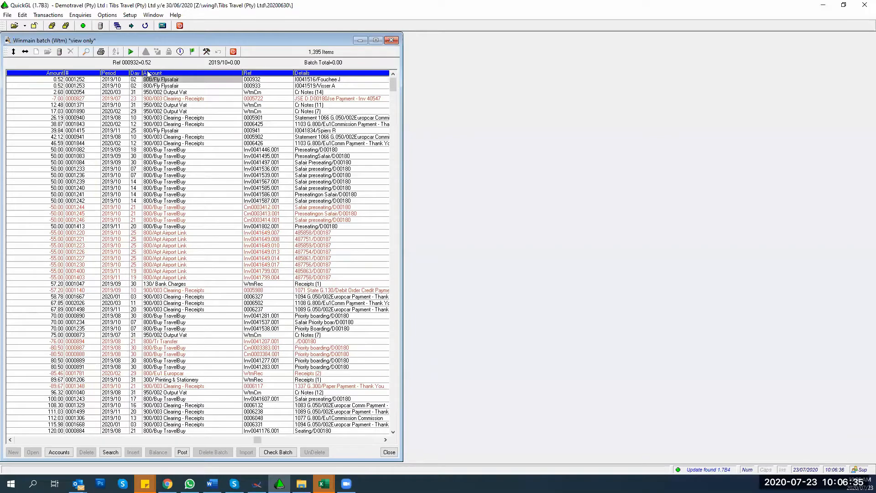
left_click(177, 74)
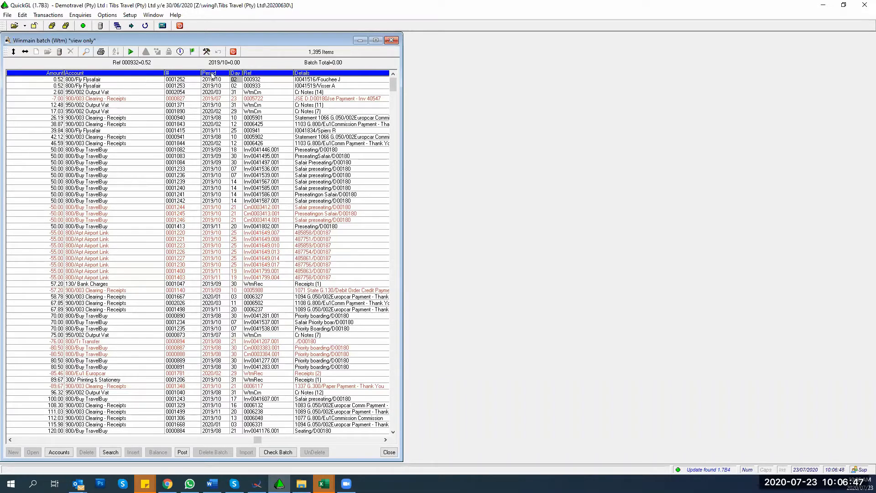
left_click_drag(211, 75, 65, 74)
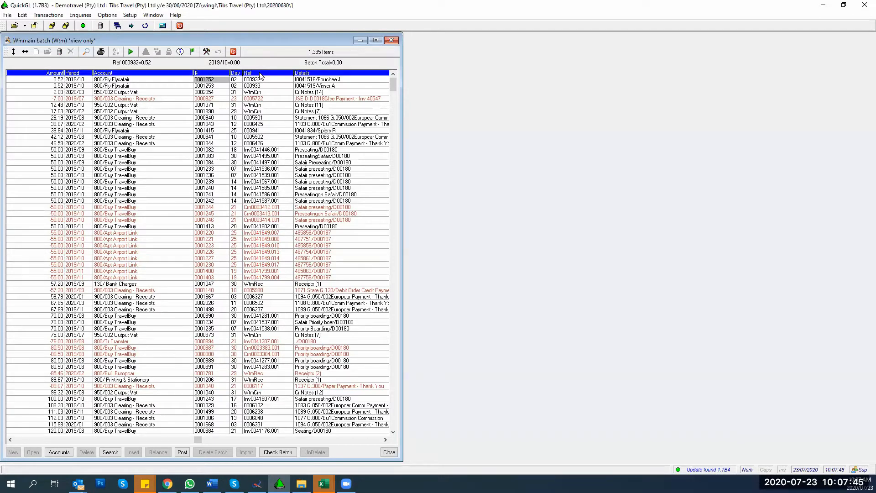
left_click(391, 40)
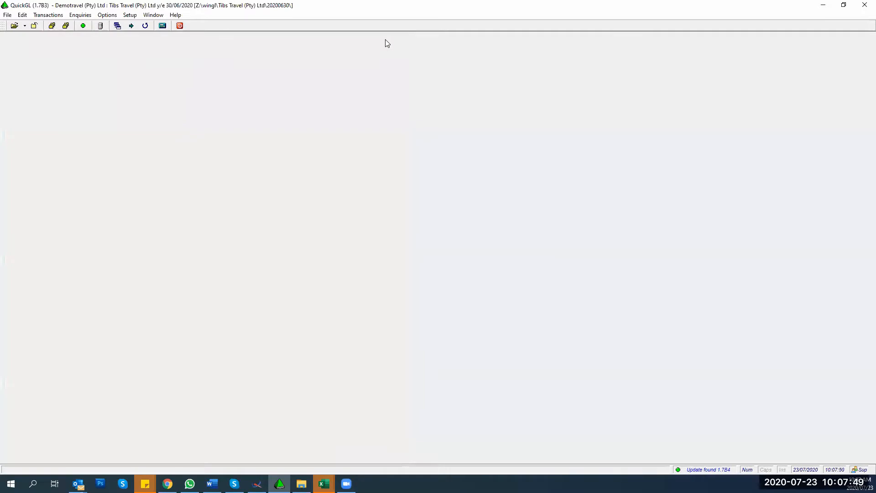
Step: Open the normal Jnl - Journals batch
left_click(48, 16)
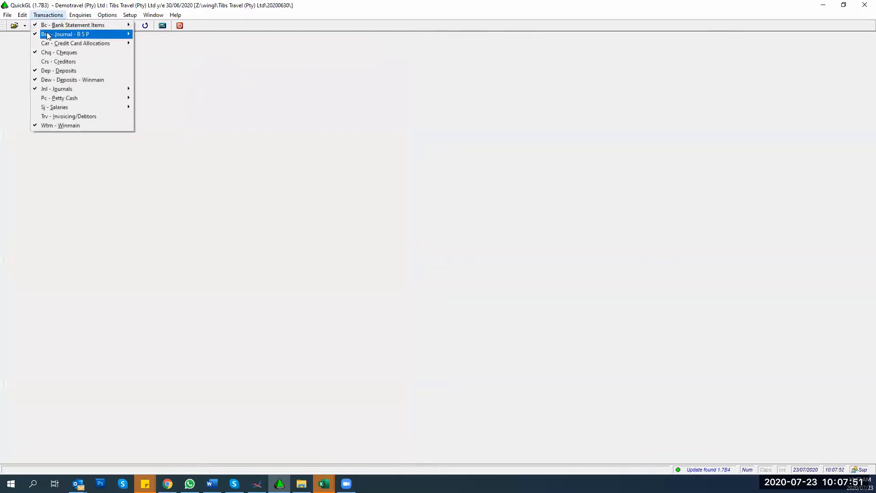
mouse_move(63, 90)
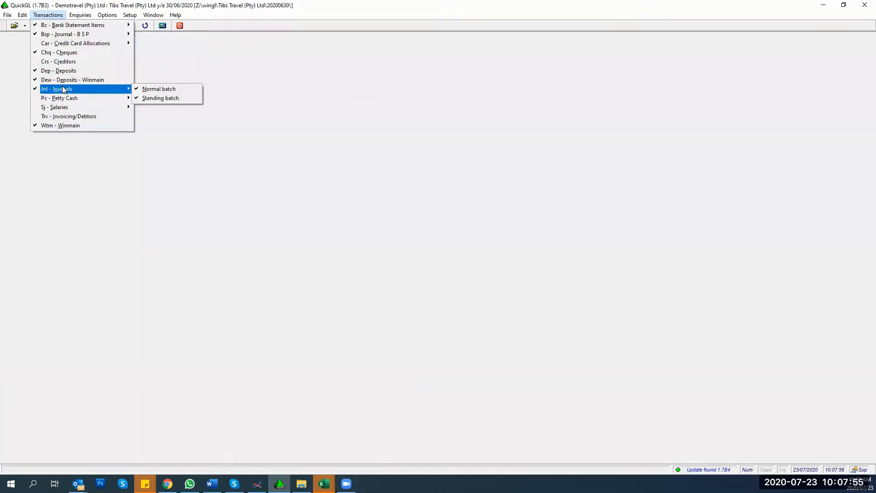
left_click(147, 90)
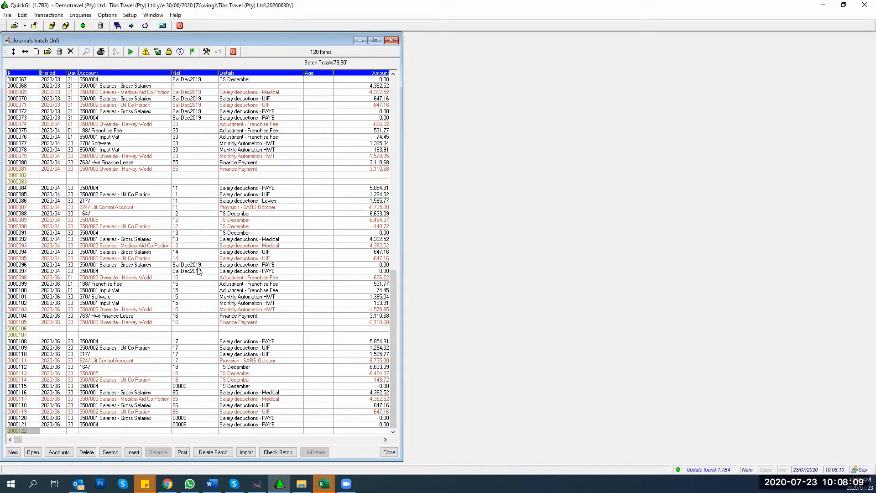
Step: Insert one blank journal record, begin its Period as 2020/, then cancel the entry
key("Insert")
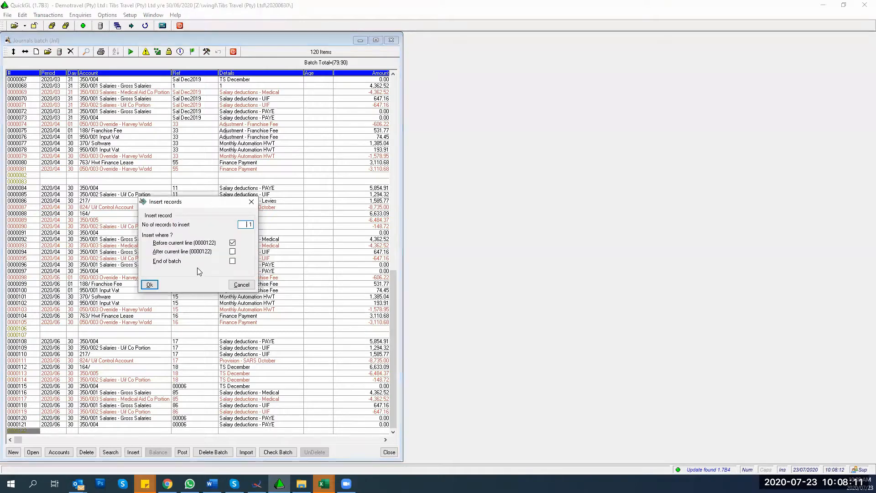
key("Return")
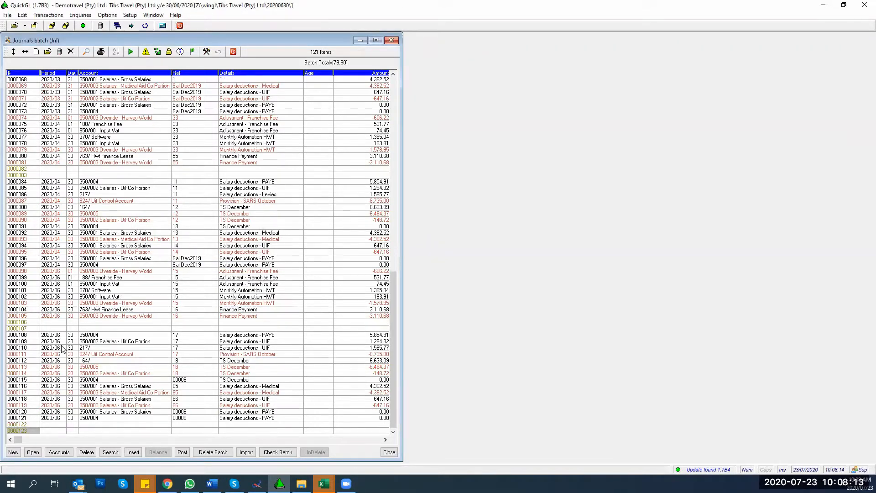
key("Tab")
type("2020/")
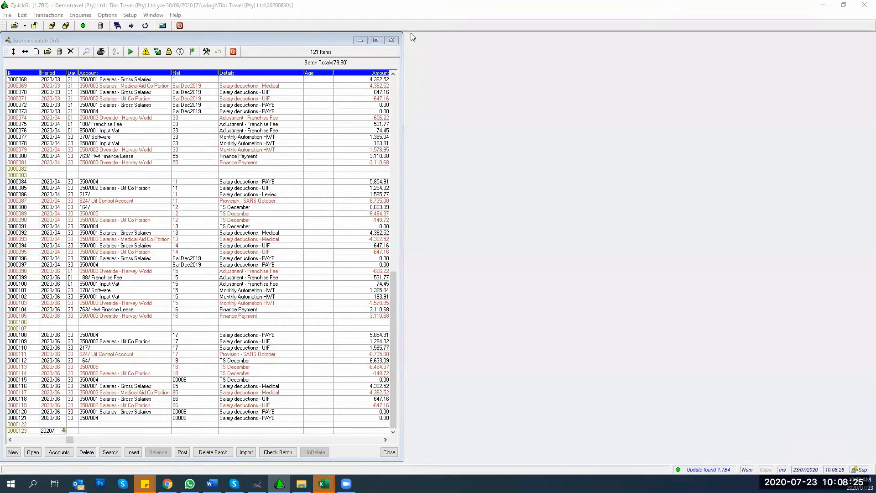
left_click(30, 352)
key("Escape")
Step: Export the current Journals grid view to Excel (bnvbatchjnl) and close the batch window
right_click(97, 331)
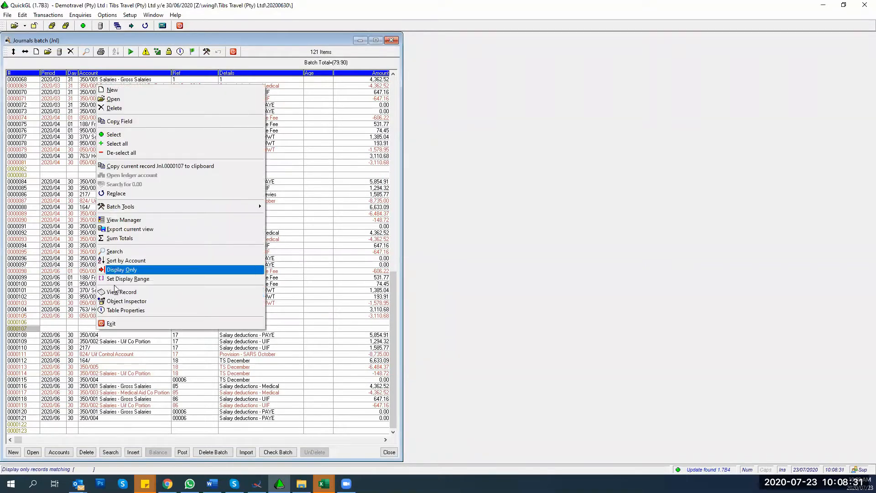
left_click(114, 229)
left_click(115, 295)
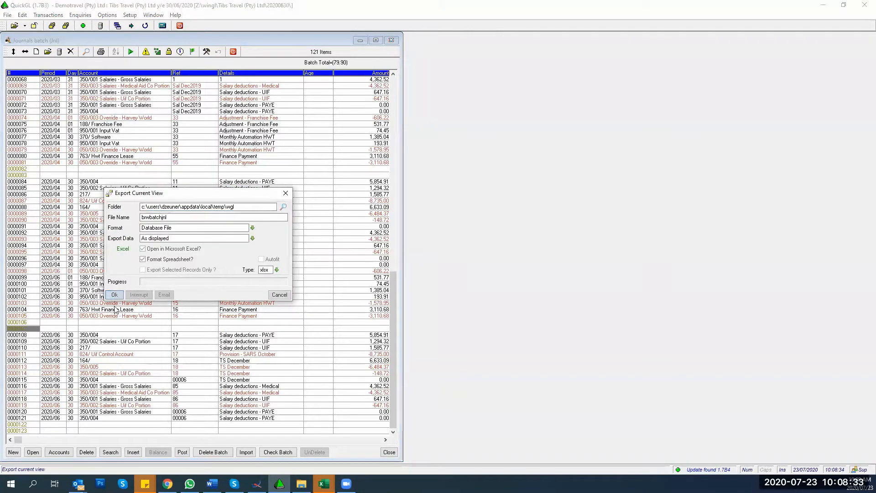
left_click(279, 295)
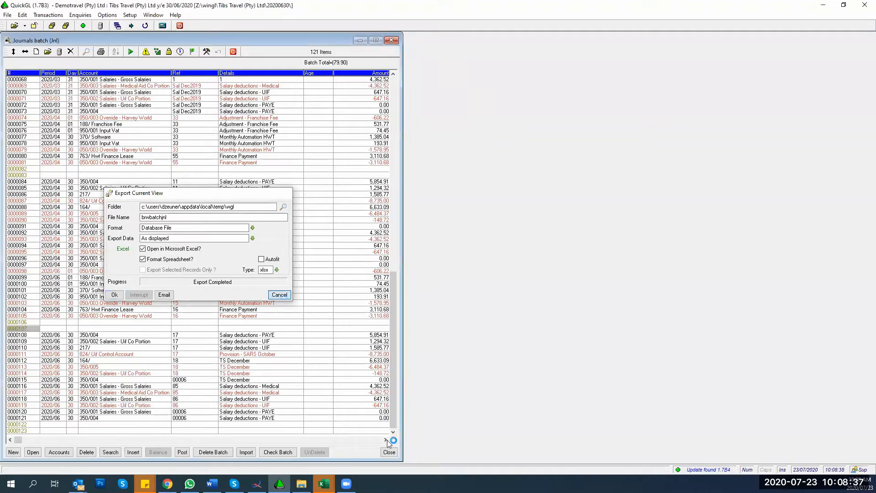
left_click(388, 452)
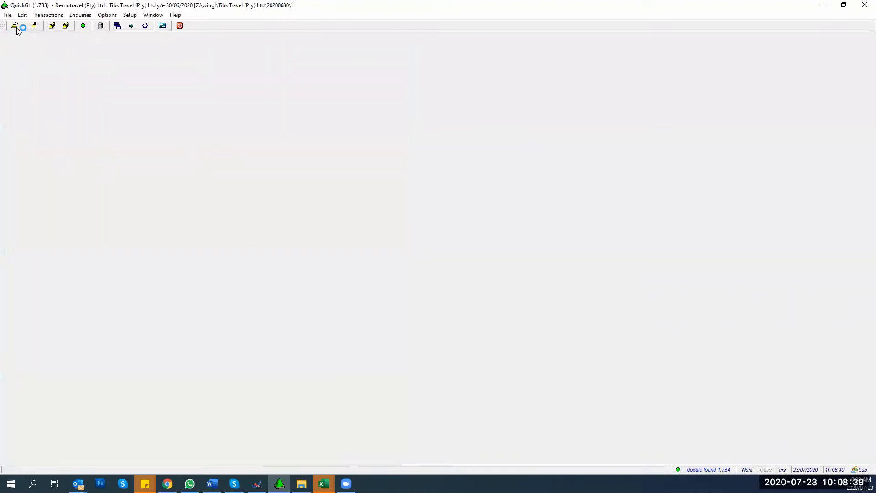
left_click(15, 27)
Step: Open the Demotravel (Pty) Ltd ledger
left_click(489, 231)
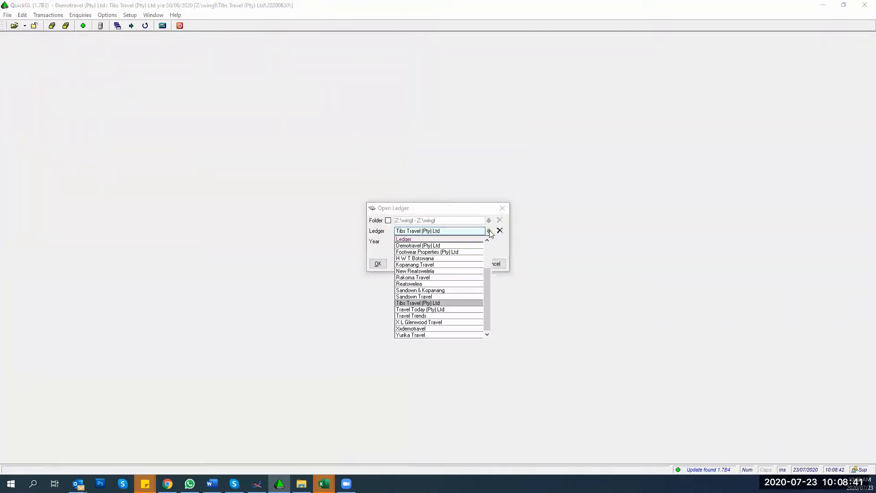
left_click(408, 247)
left_click(381, 265)
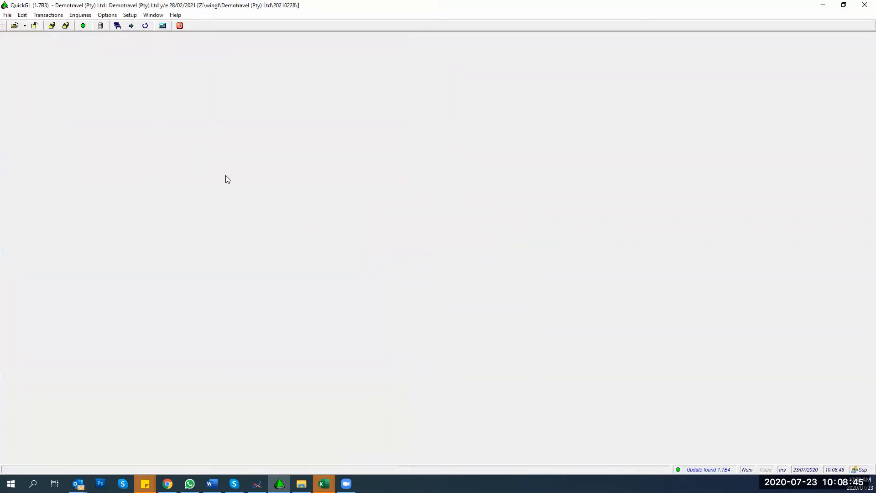
Step: Open its normal Journals batch, start an import and maximise the brwbatchjnl workbook
left_click(42, 15)
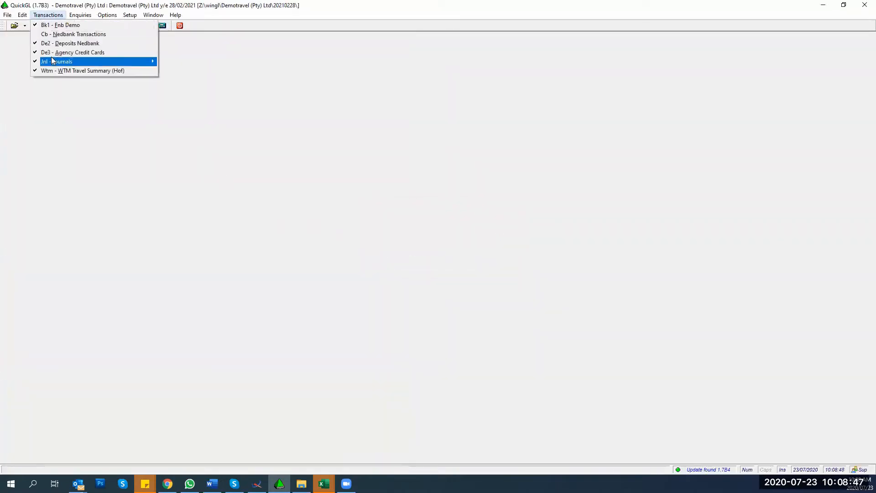
mouse_move(51, 59)
left_click(167, 61)
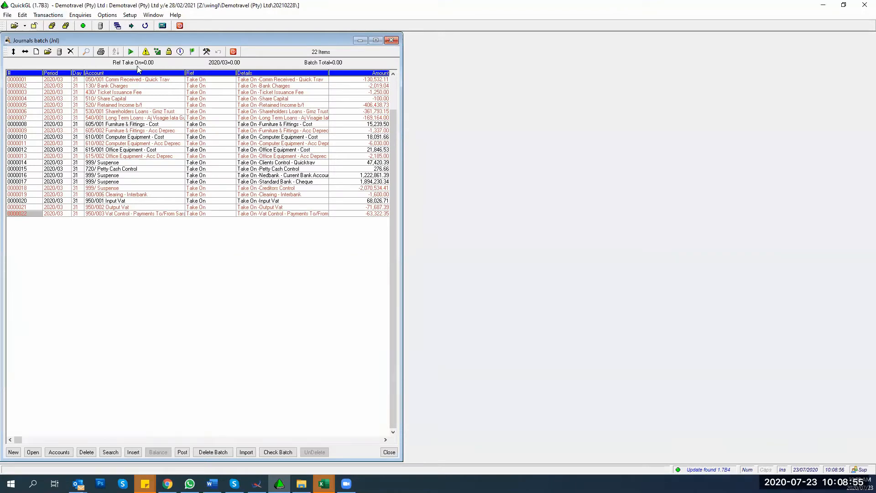
left_click(246, 452)
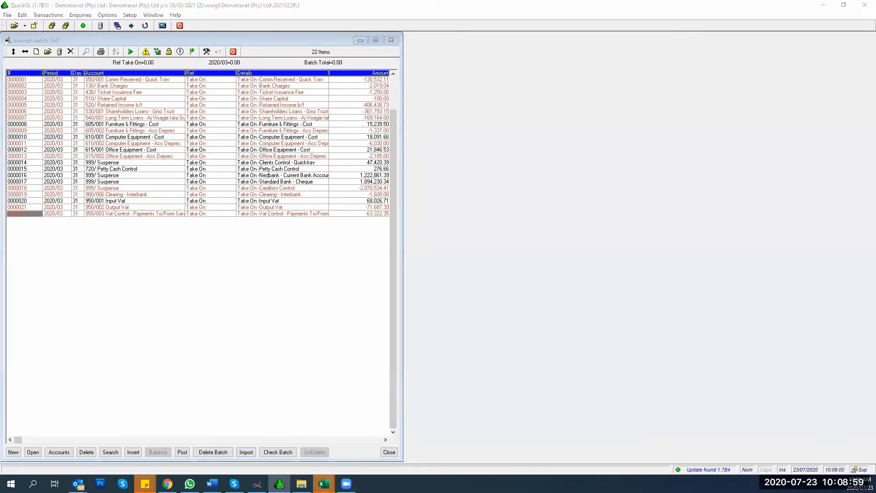
mouse_move(324, 483)
left_click(447, 450)
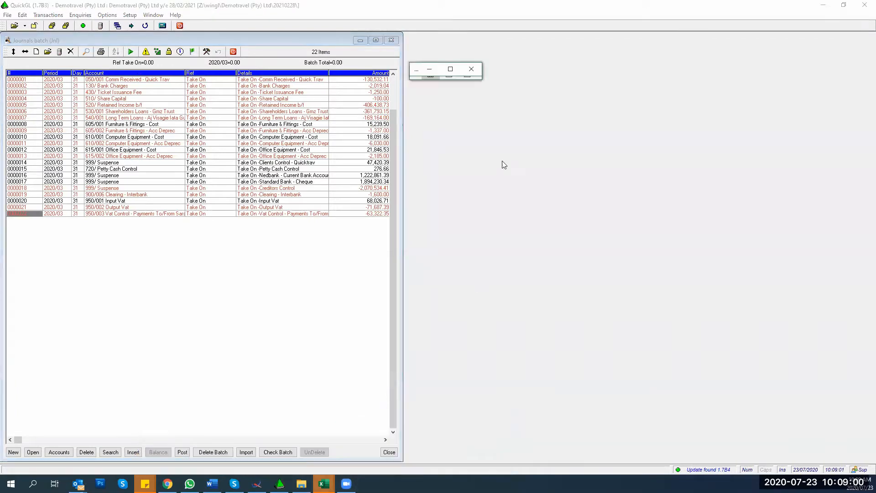
left_click(450, 69)
left_click(113, 172)
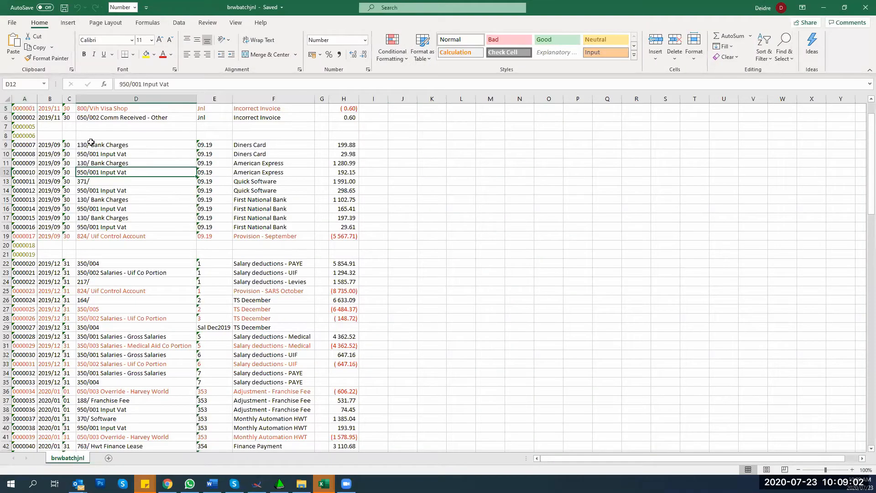
Step: Delete the two title rows and the # column, then enter <TABLE> in A1
left_click(13, 24)
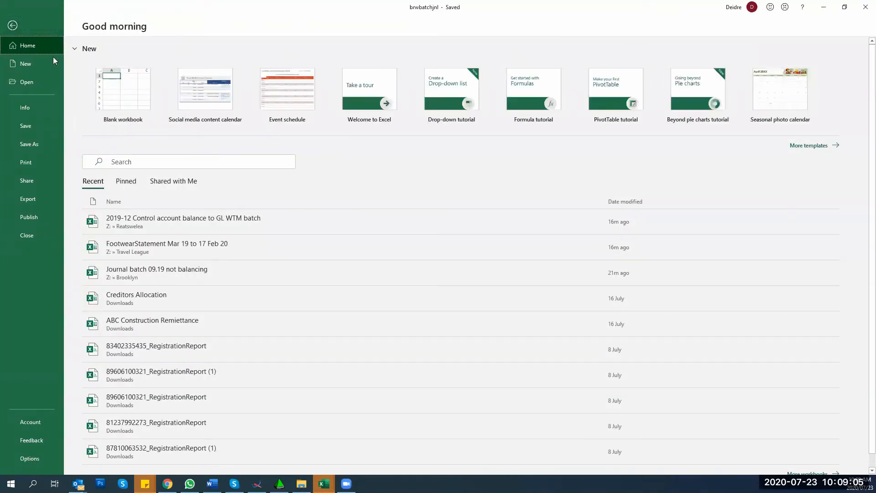
left_click(12, 25)
left_click(84, 187)
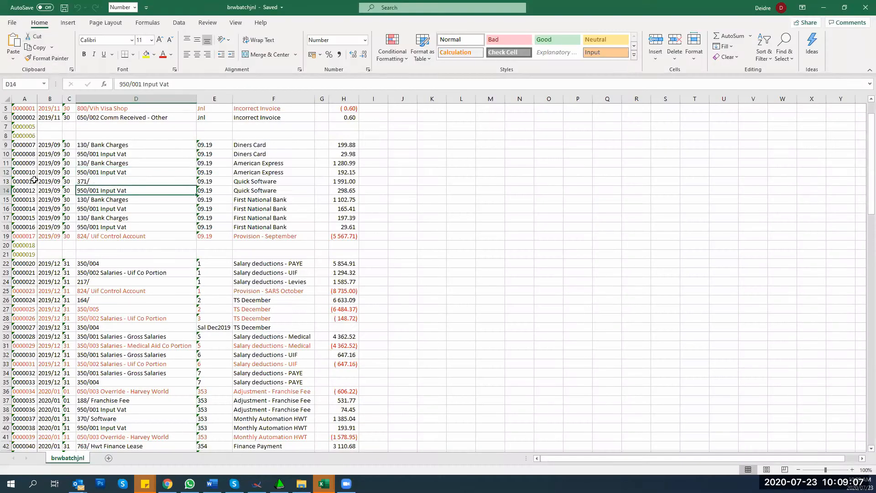
scroll(34, 180, "up", 2)
left_click_drag(5, 109, 7, 119)
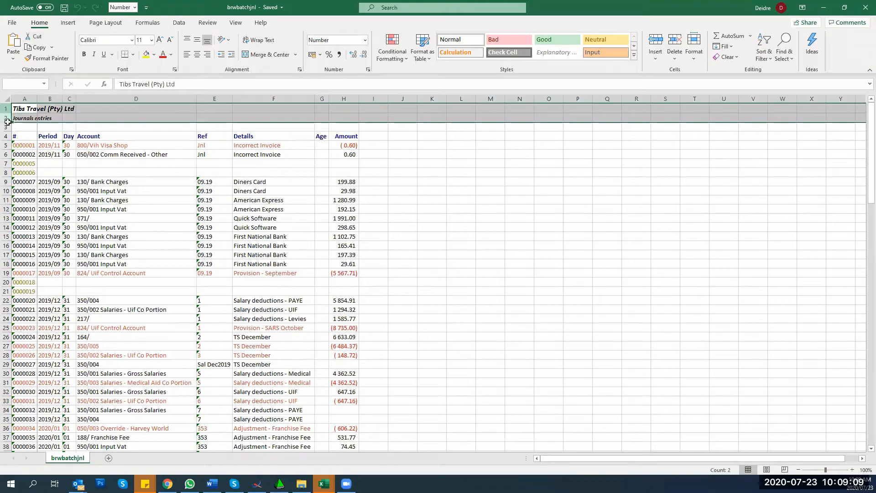
right_click(22, 111)
left_click(46, 202)
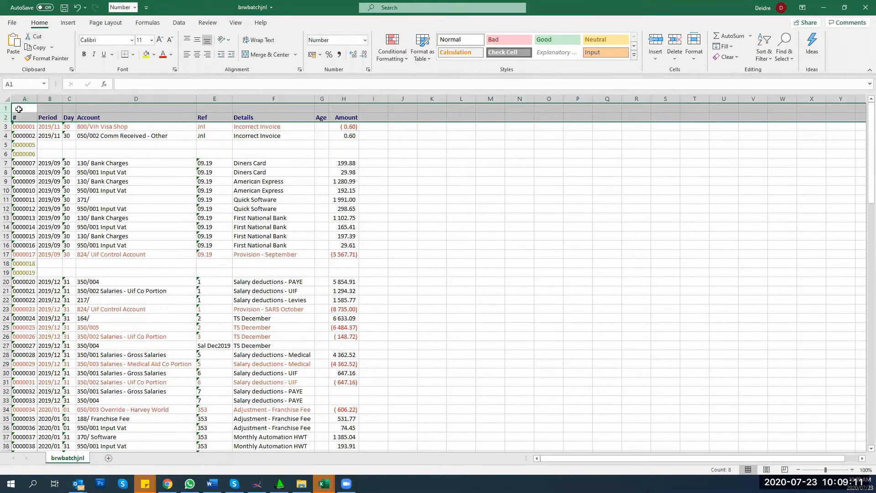
left_click(24, 98)
right_click(23, 99)
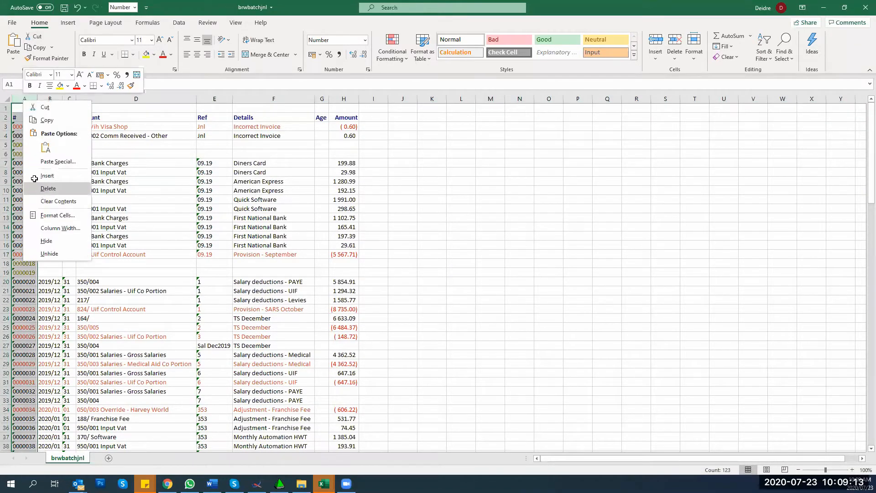
left_click(47, 188)
type("<T")
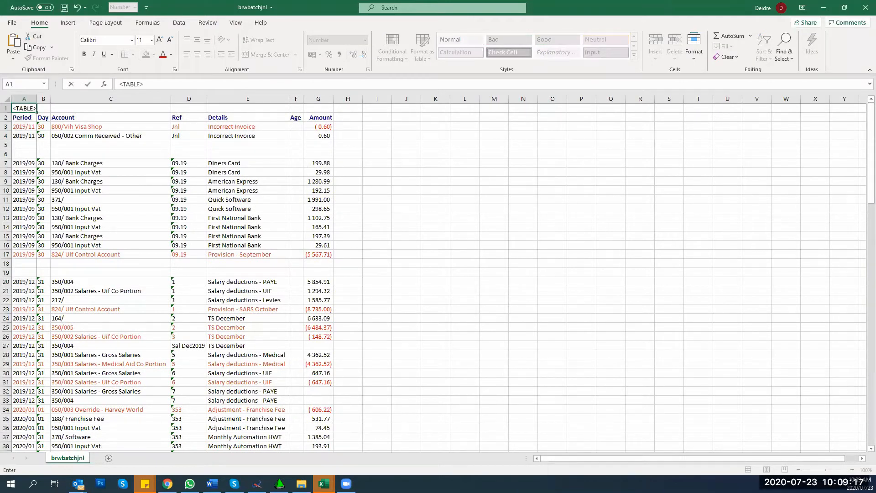
type("ABLE>")
key("Return")
Step: Delete the empty row pairs 5-6, 16-17 and 54-55
key("Down")
key("Down")
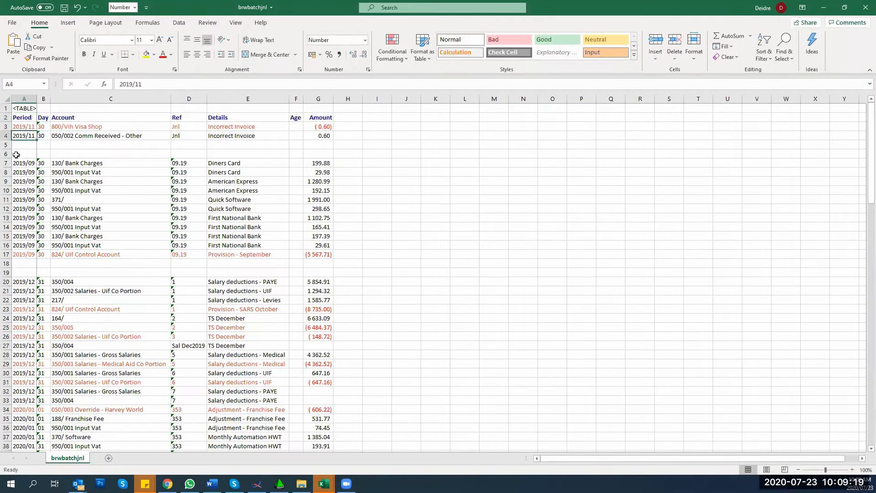
left_click_drag(7, 144, 7, 154)
right_click(22, 154)
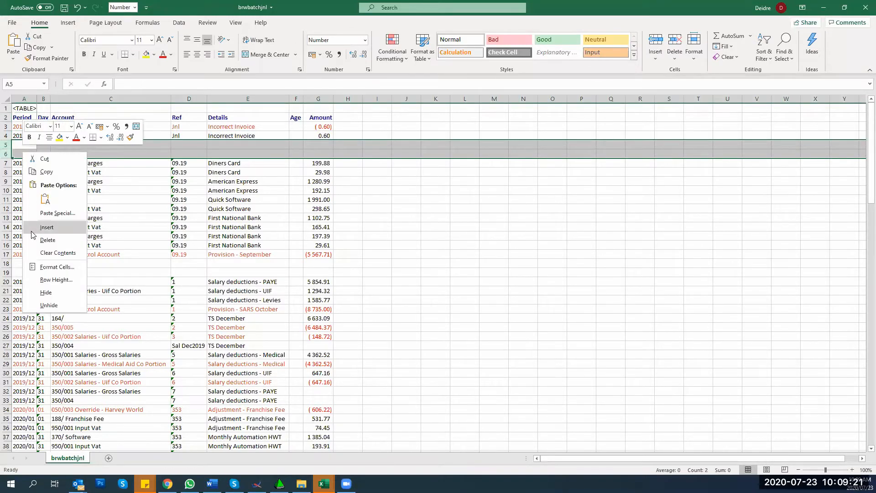
left_click(47, 240)
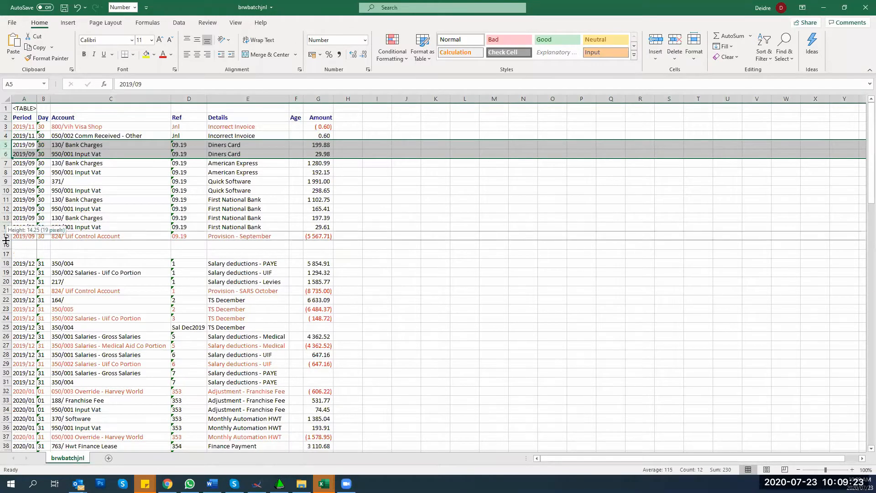
left_click(6, 245)
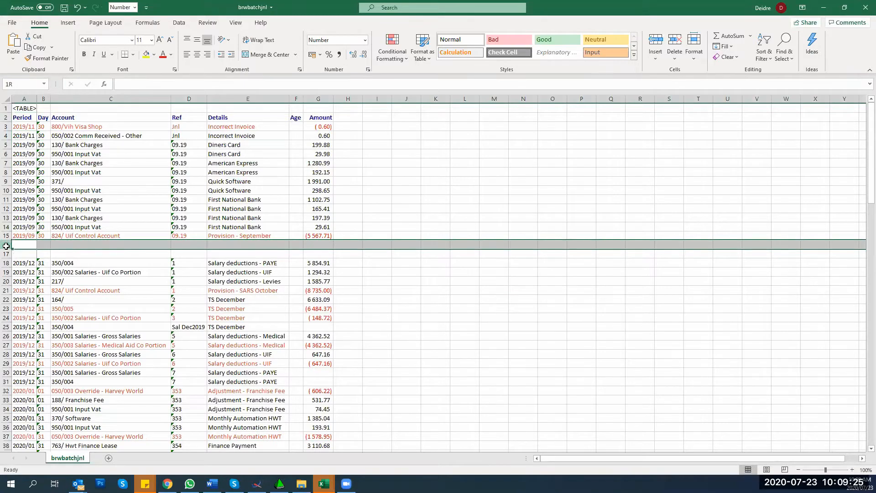
left_click_drag(6, 246, 6, 253)
right_click(27, 250)
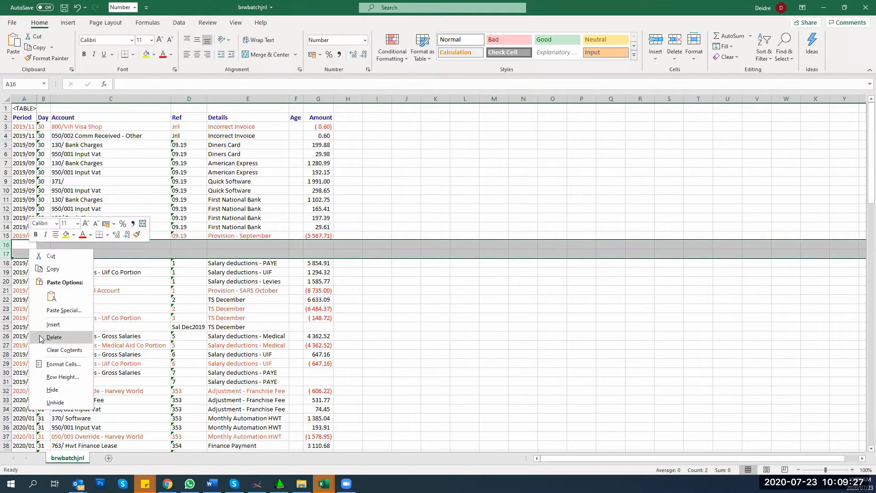
left_click(53, 337)
scroll(41, 339, "down", 8)
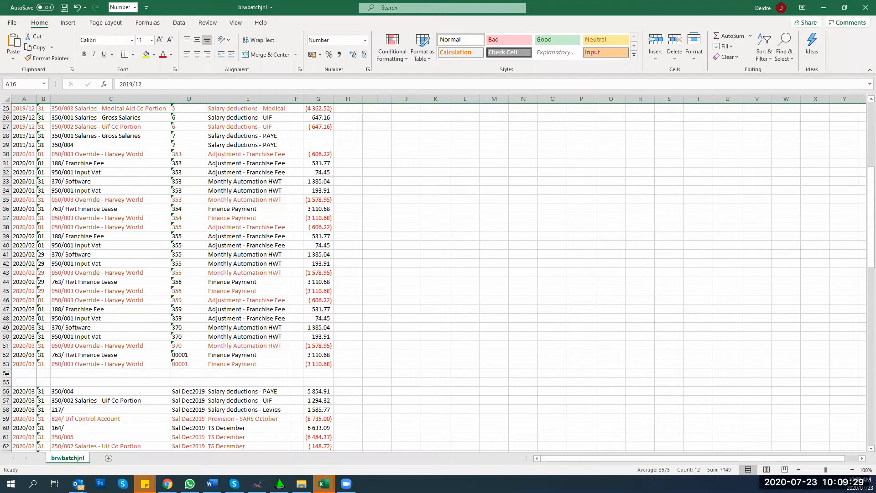
left_click_drag(6, 373, 7, 382)
right_click(37, 379)
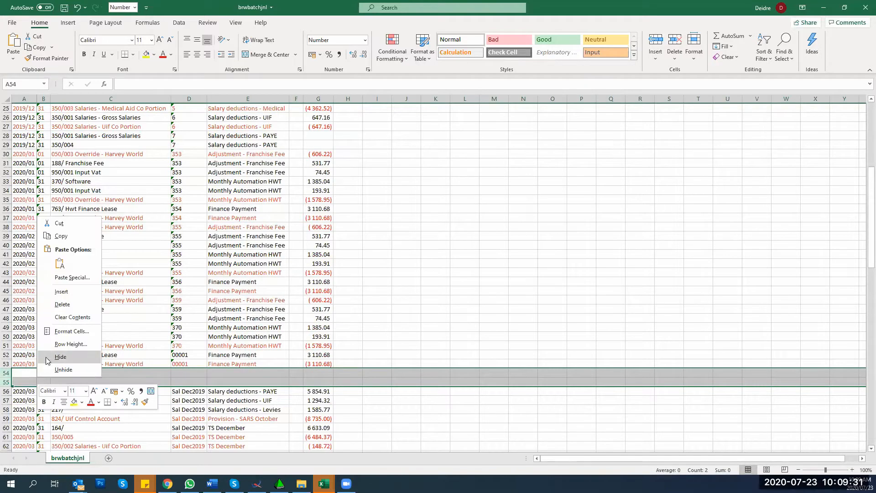
left_click(51, 304)
Step: Delete the empty row pairs 76-77 and 98-99, then select cell A112
scroll(38, 333, "down", 6)
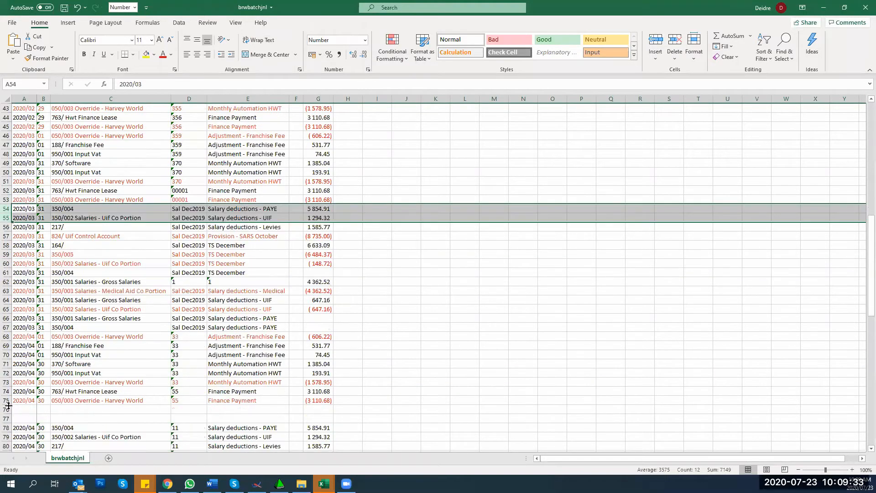
left_click_drag(8, 409, 8, 418)
right_click(40, 407)
left_click(62, 346)
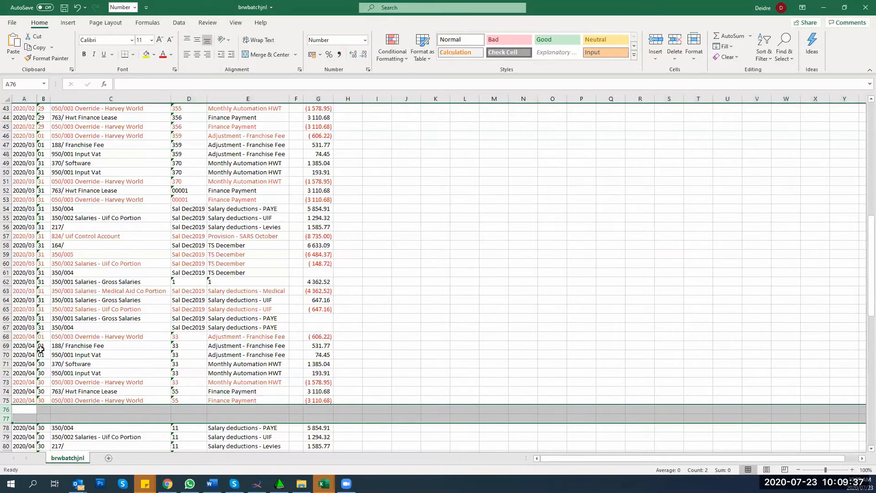
scroll(44, 358, "down", 4)
scroll(45, 358, "down", 4)
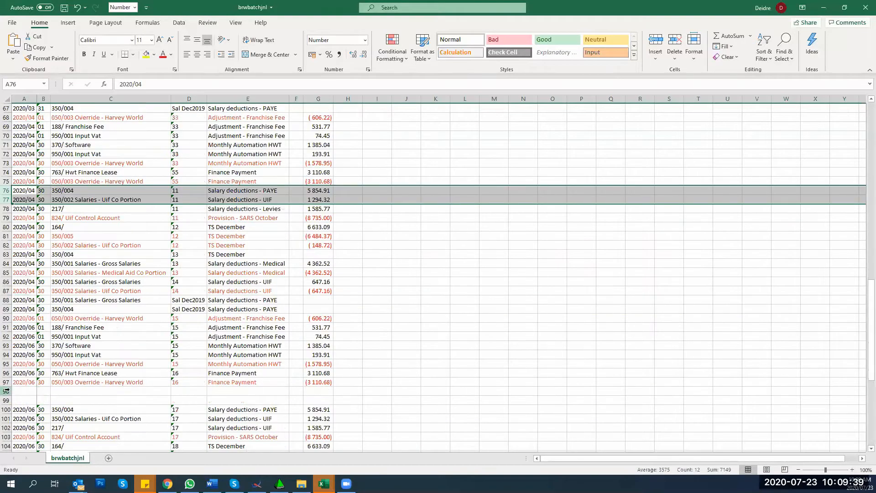
left_click_drag(7, 391, 6, 401)
right_click(44, 393)
left_click(62, 324)
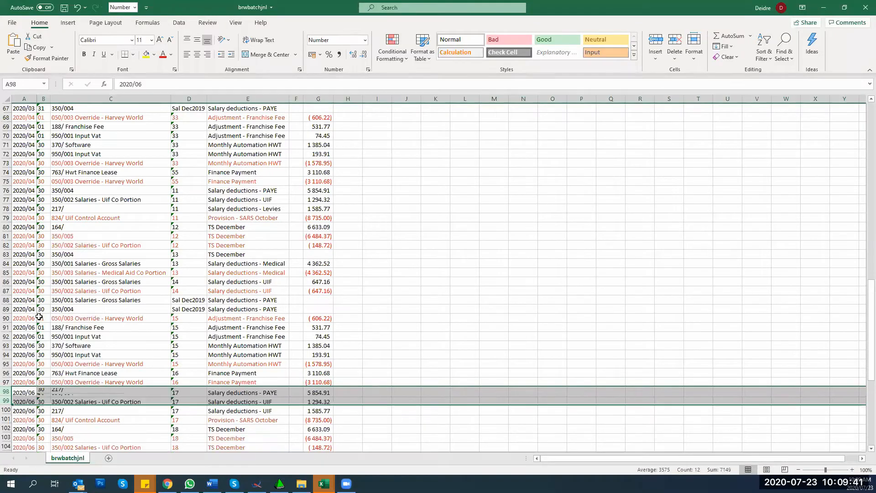
scroll(33, 341, "down", 6)
left_click(20, 354)
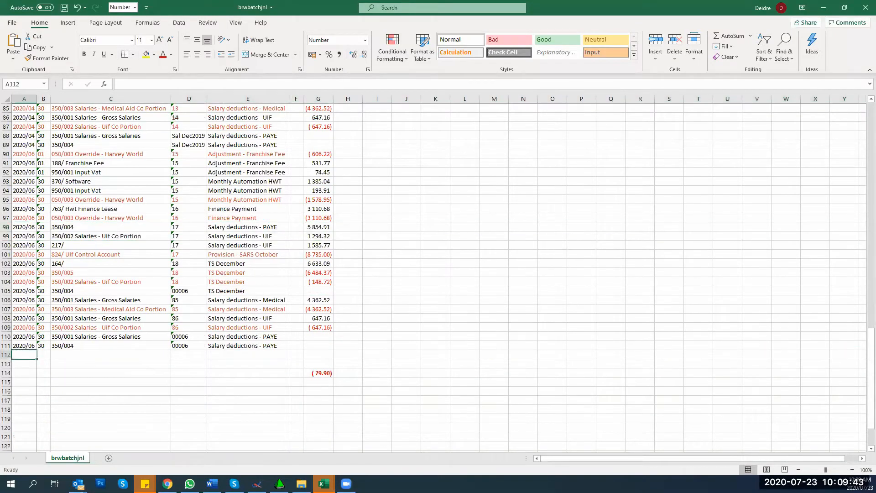
Step: Enter the </TABLE> end marker in A112 and return to the top of the sheet
type("<T")
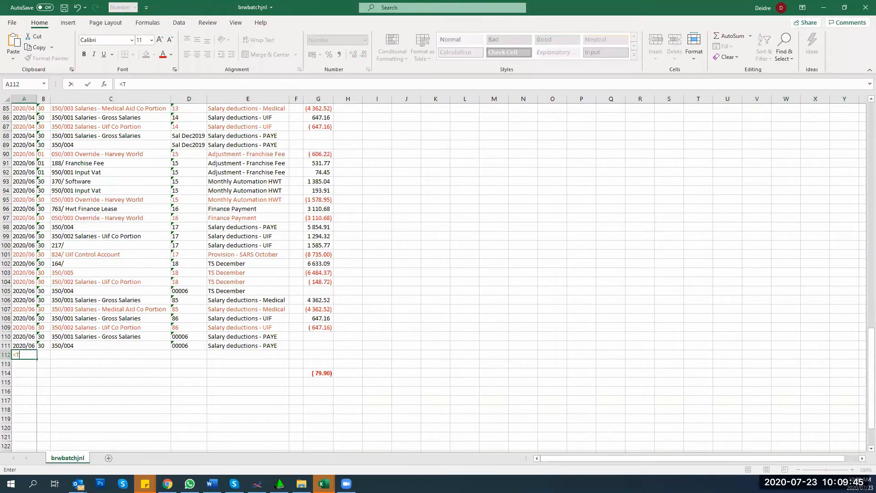
key("BackSpace")
key("BackSpace")
type("/TABLE>")
key("Return")
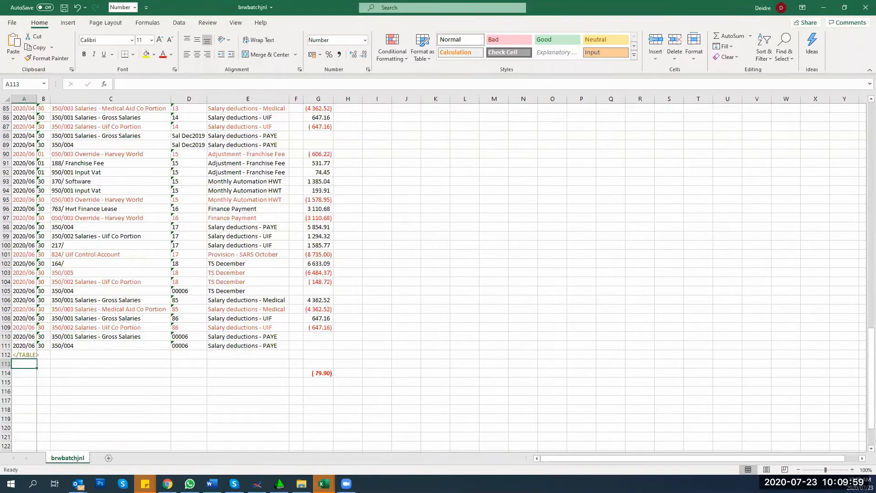
key("ctrl+Home")
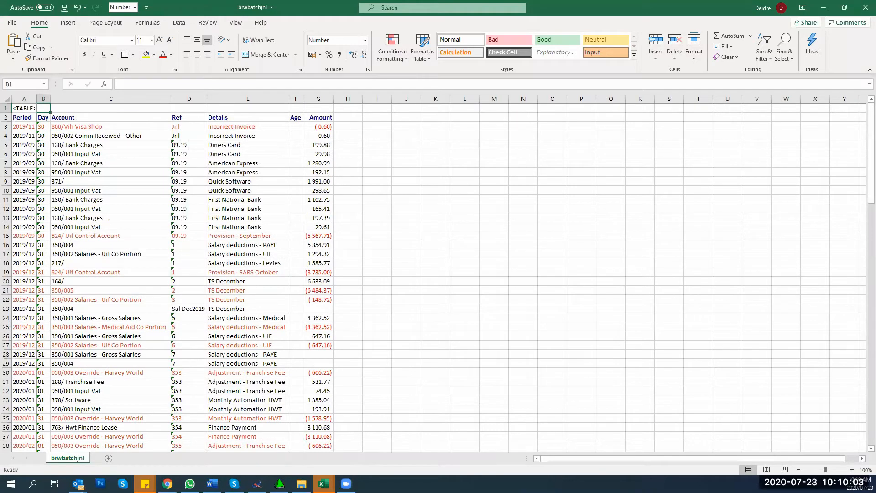
Step: Save the workbook as Journals in the Downloads folder
left_click(12, 23)
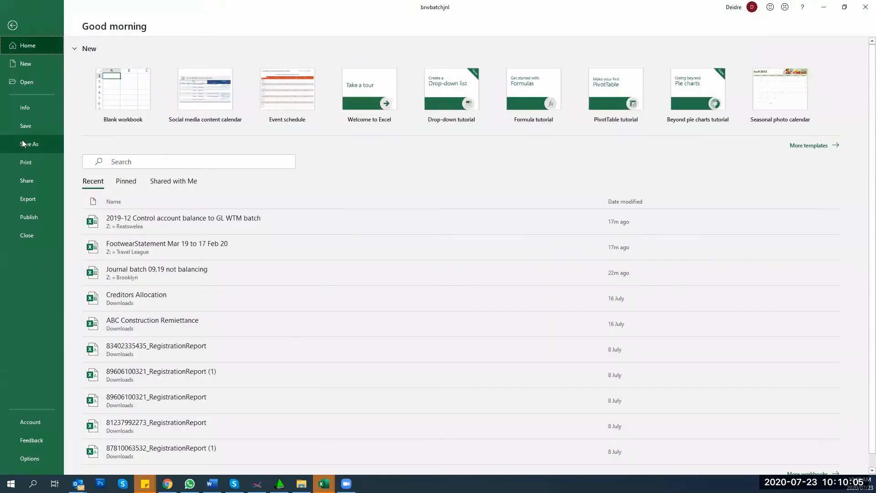
left_click(23, 144)
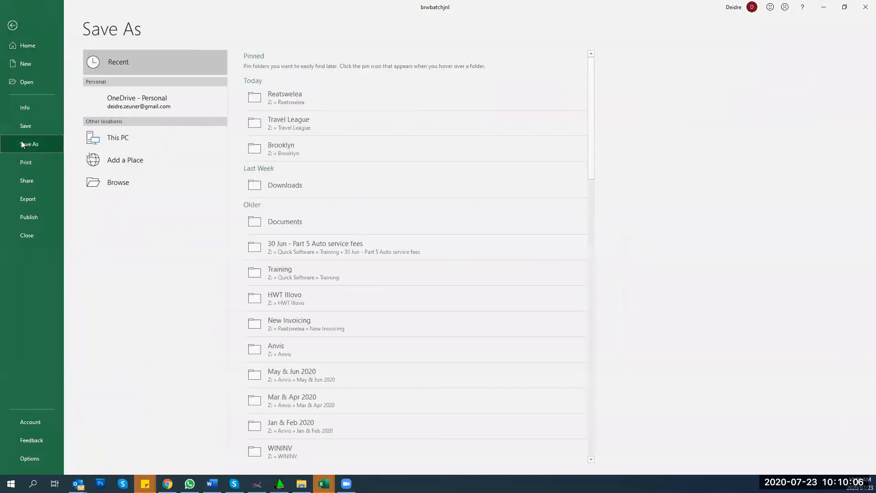
left_click(256, 186)
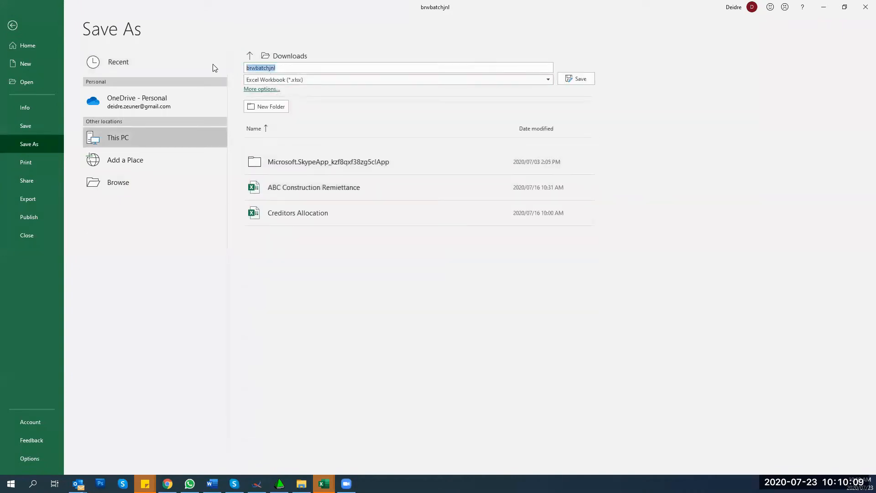
type("Journals")
key("Return")
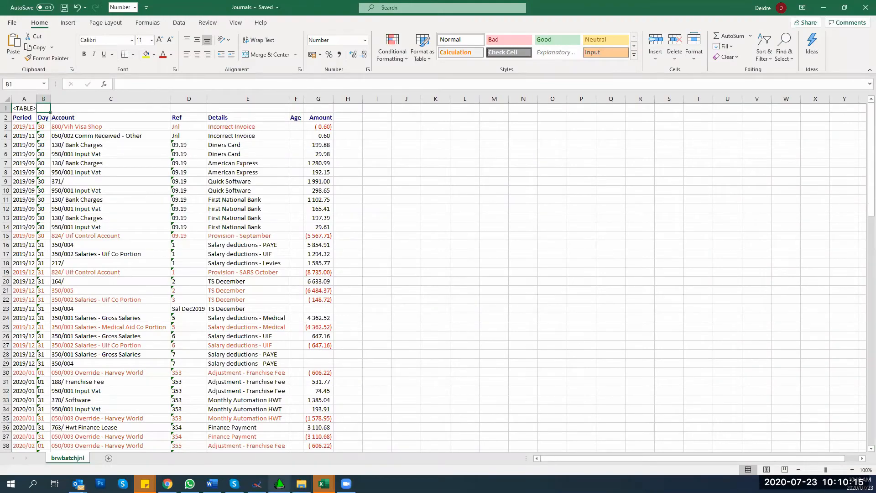
Step: Back in the QuickGL journals batch, add a new line and start an Excel import
left_click(279, 483)
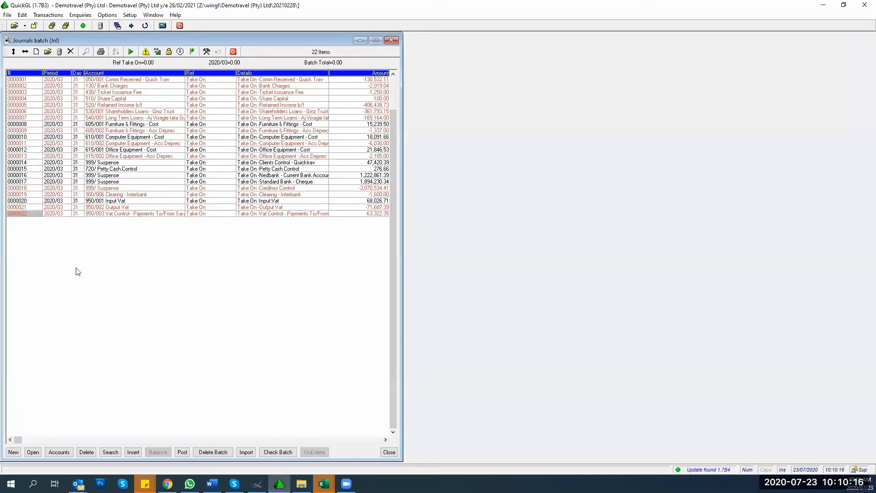
left_click(13, 452)
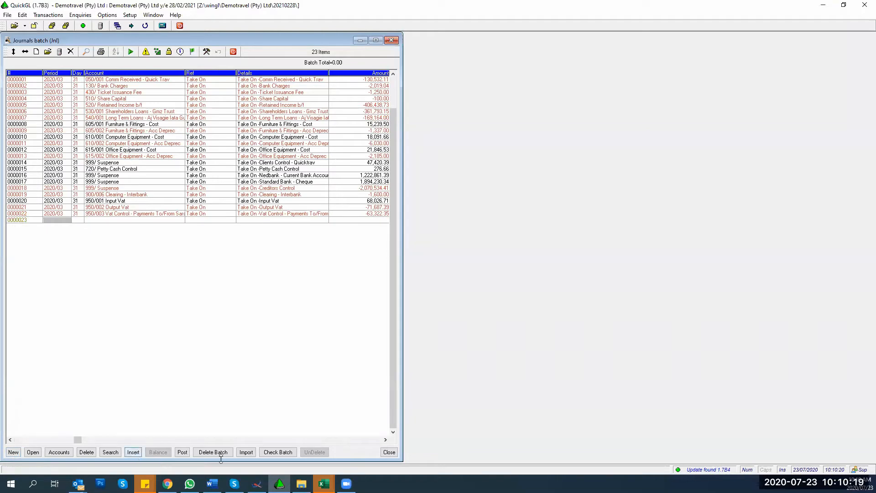
left_click(243, 453)
left_click(241, 451)
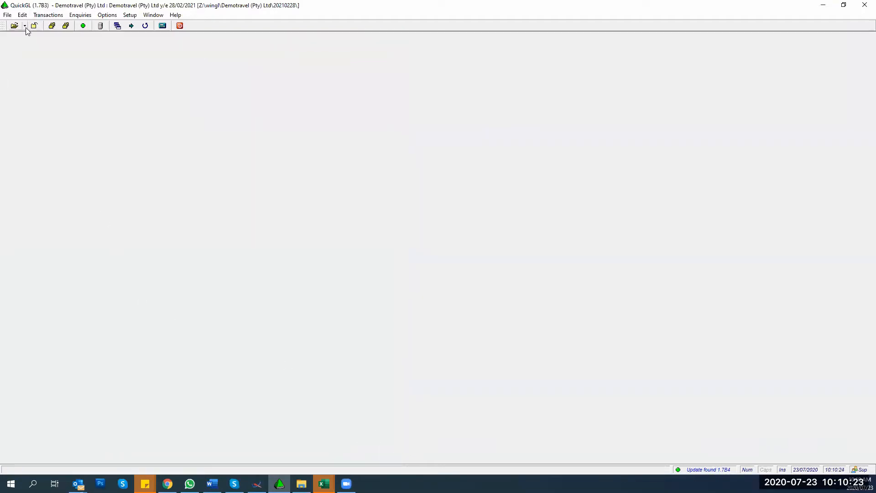
Step: Reopen the Demo Travel -Winmain Lite ledger, then the first recent ledger, and check its batches
left_click(24, 25)
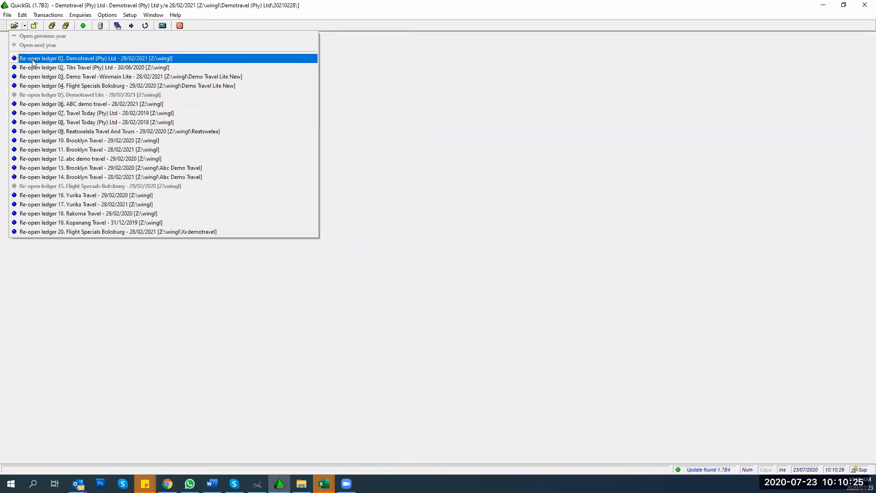
left_click(104, 78)
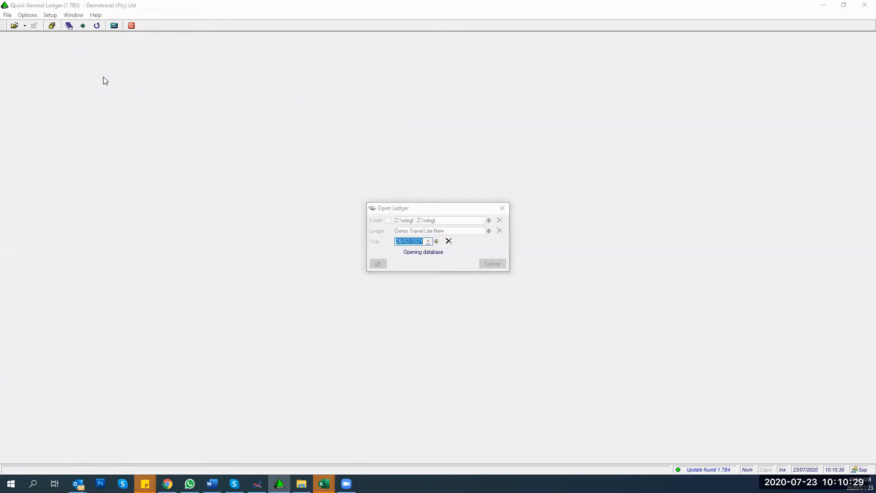
left_click(25, 26)
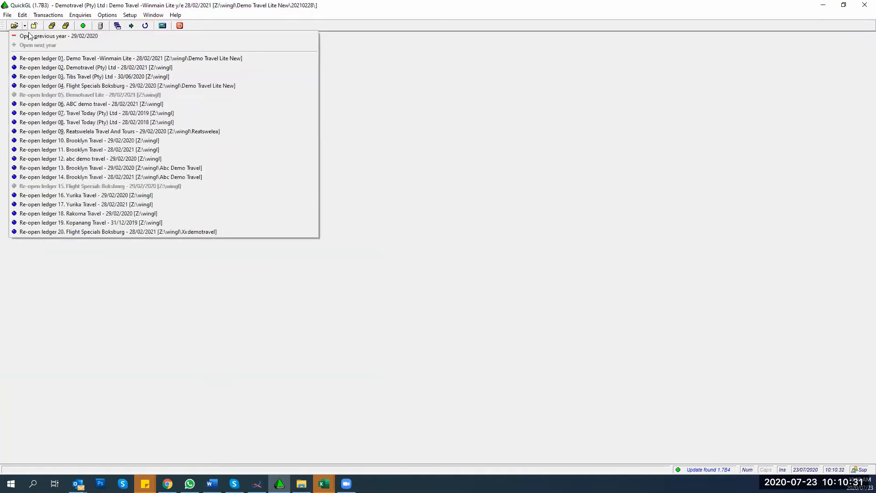
left_click(29, 34)
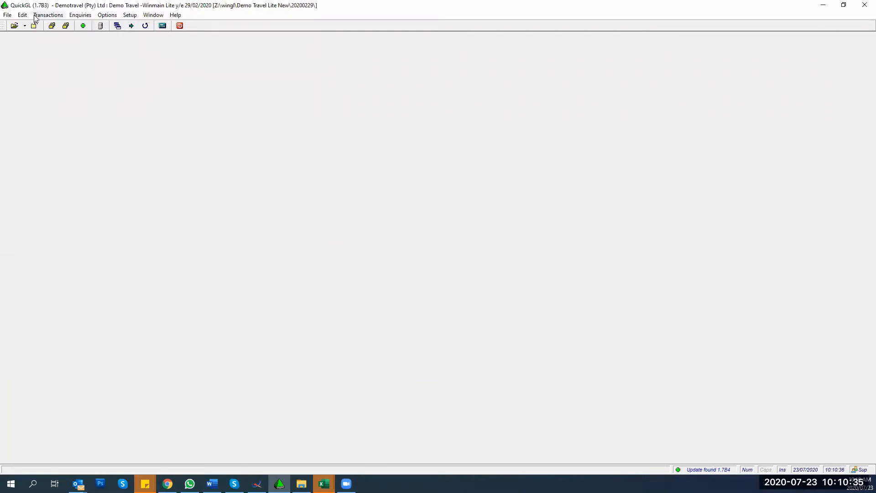
left_click(48, 15)
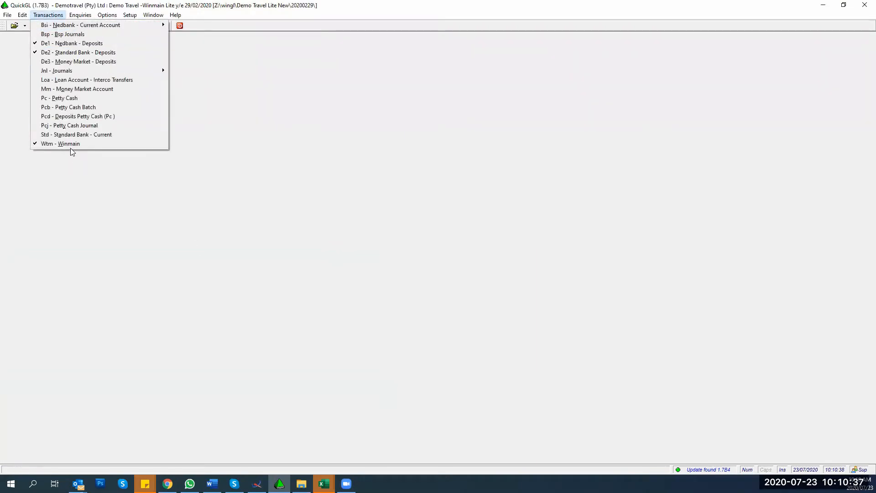
left_click(114, 217)
Step: Open the Abc Demo Travel ledger and briefly view its Fixed Account batch
left_click(14, 26)
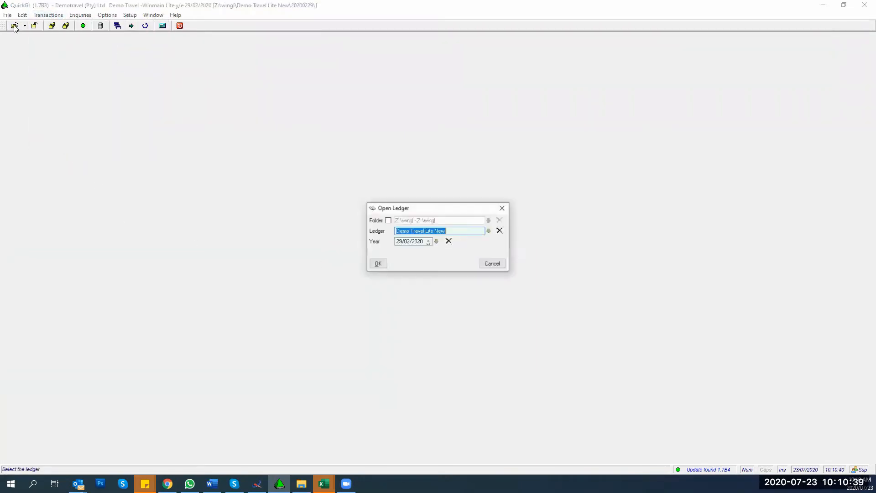
left_click(489, 231)
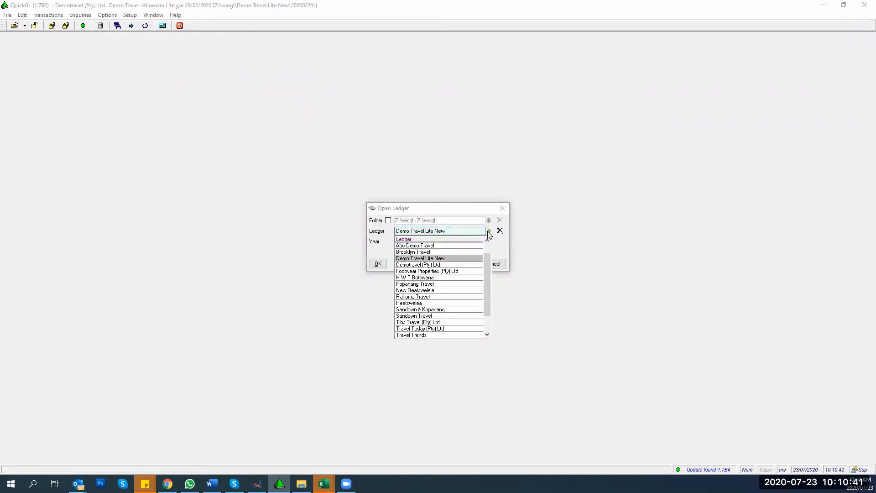
left_click(432, 247)
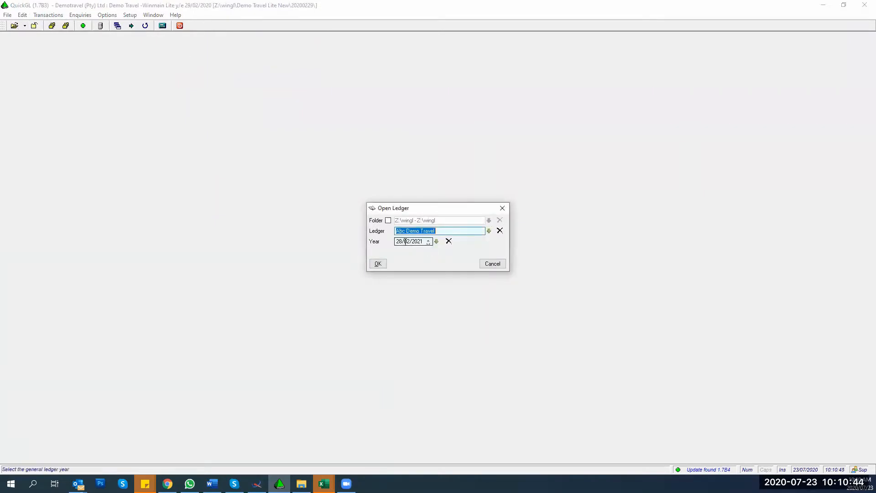
left_click(380, 265)
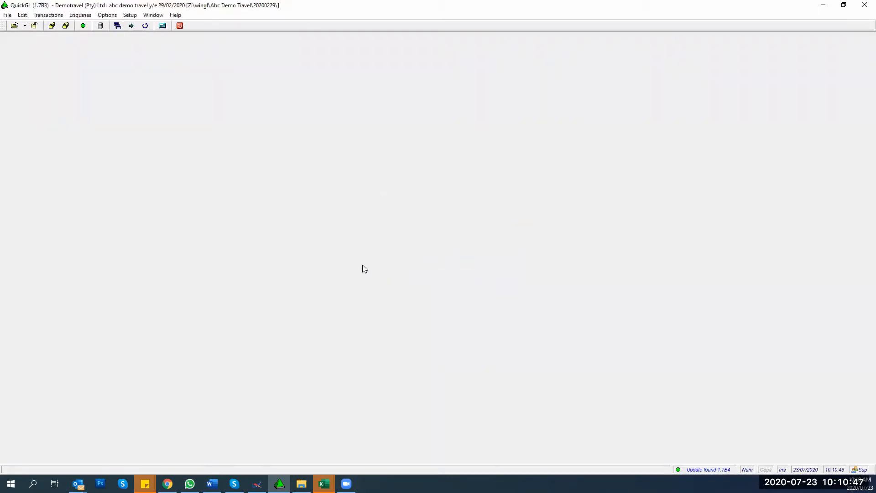
left_click(48, 15)
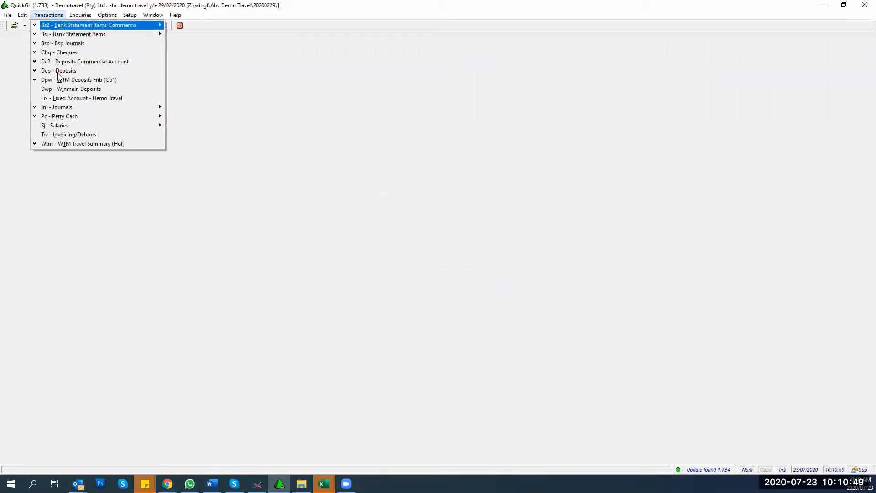
left_click(47, 98)
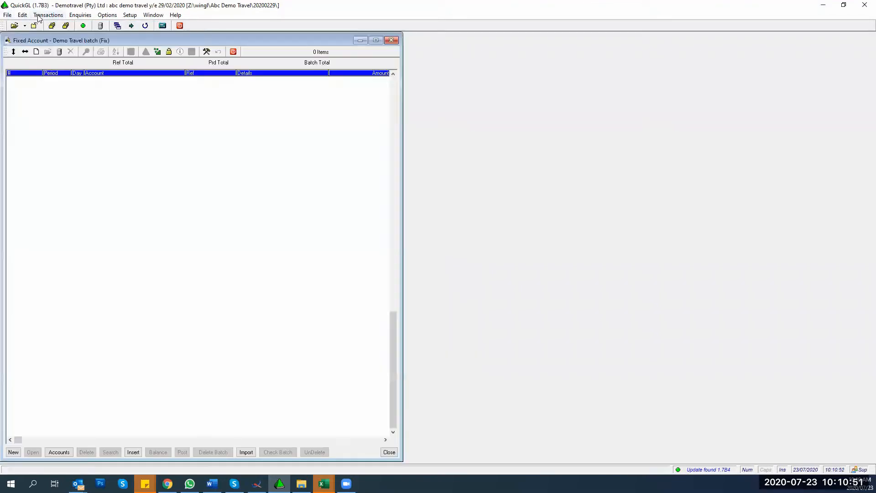
left_click(39, 15)
left_click(395, 40)
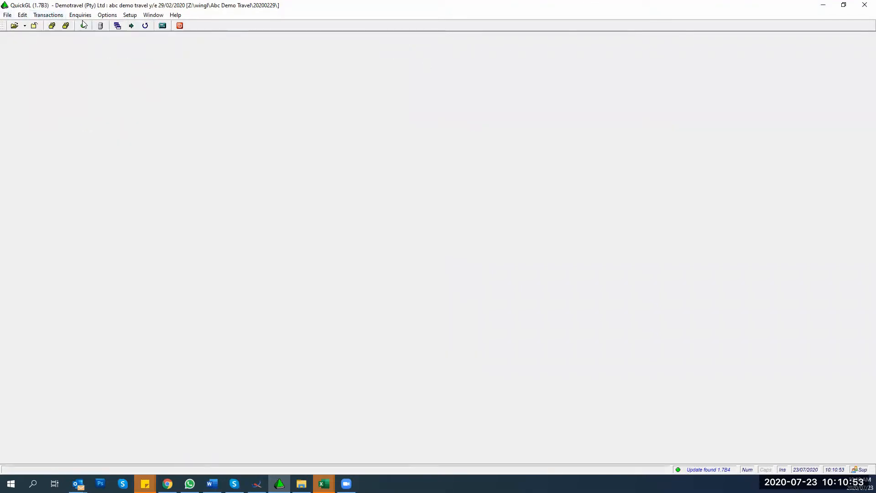
left_click(45, 17)
Step: Open the Abc Demo Travel normal Journals batch and append blank line 0001742, making 659 items
mouse_move(64, 108)
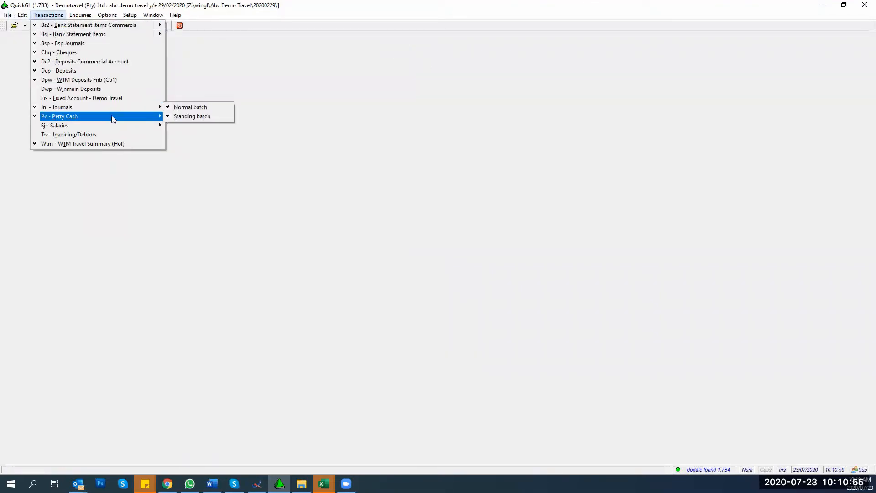
left_click(177, 108)
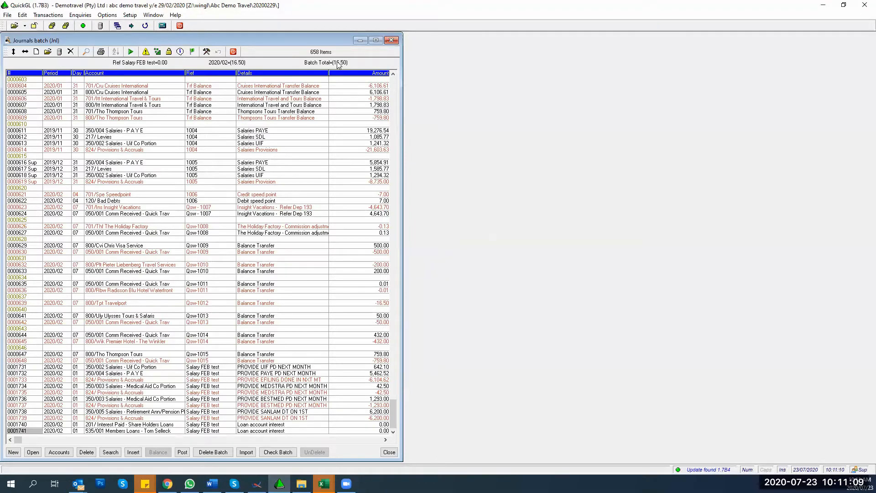
key("End")
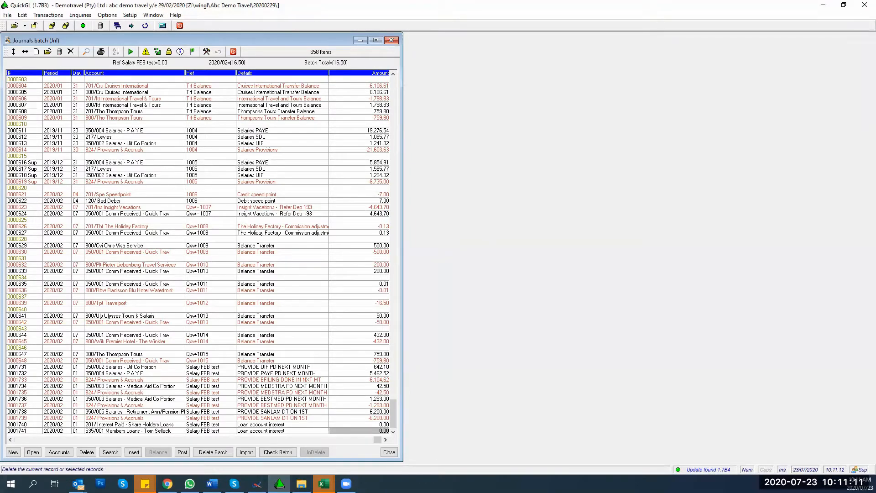
left_click(13, 453)
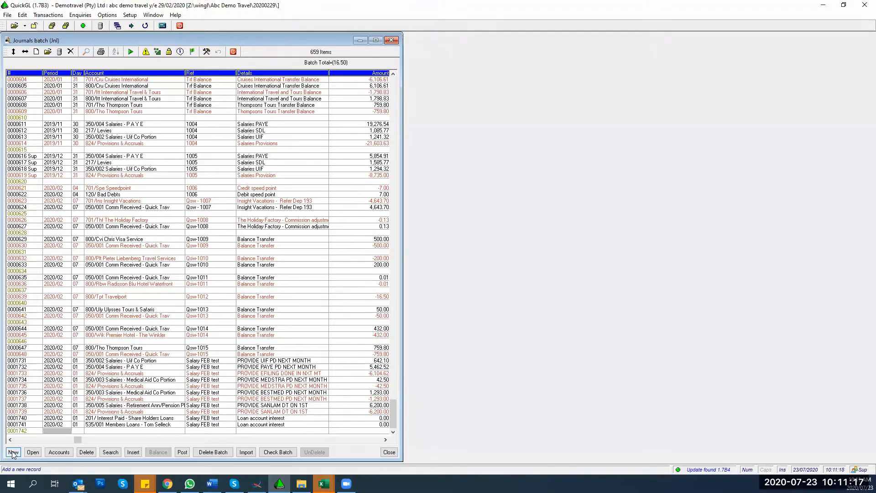
Step: Enter period 2020/02 and day 28 on the new journal line
type("2020/02")
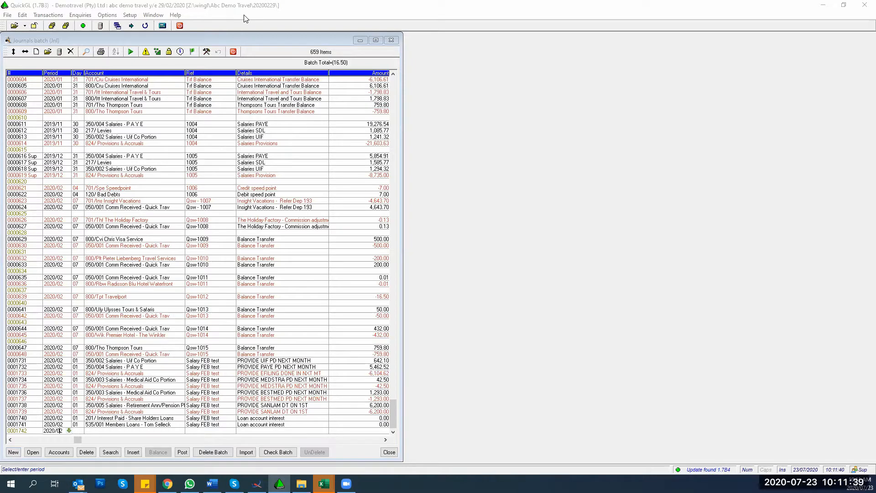
key("Return")
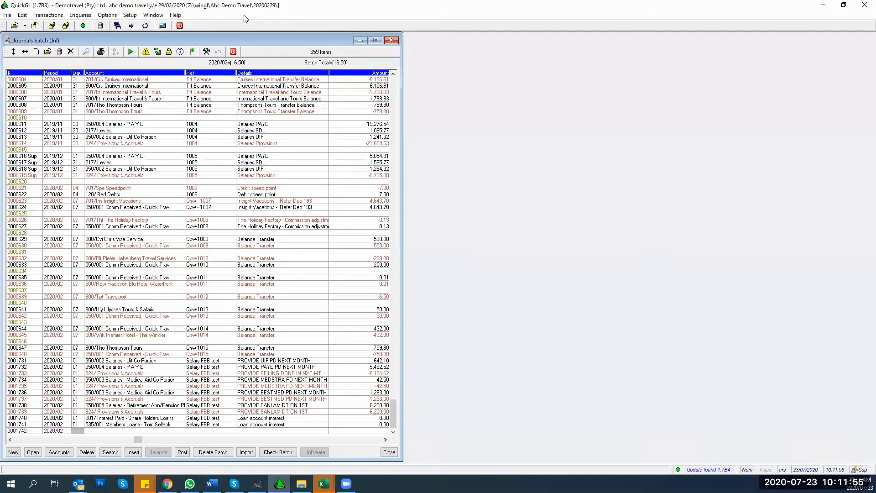
type("28")
key("Return")
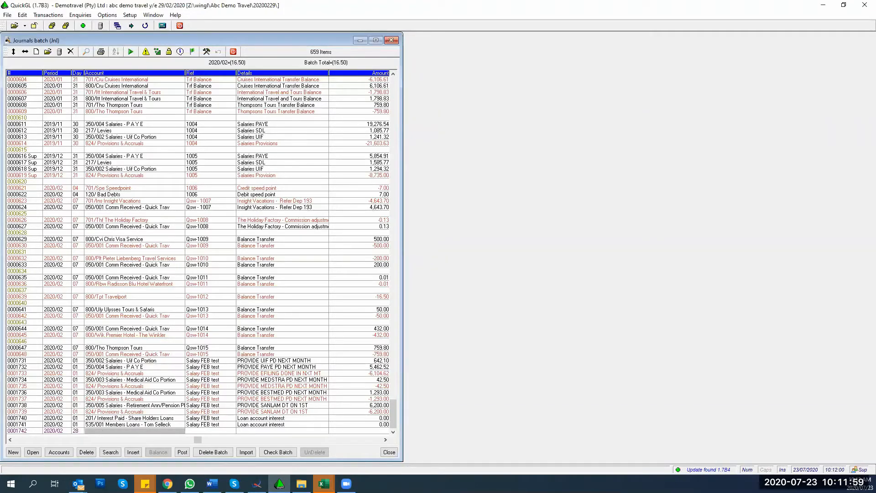
Step: Set the line's account to 050/002 Comm Received - Other by looking up 'Comm'
type("50/1")
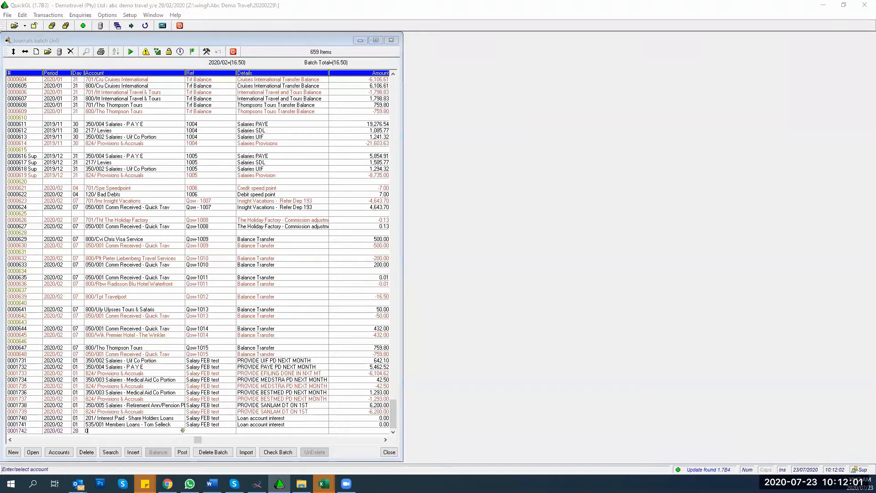
key("Return")
key("Left")
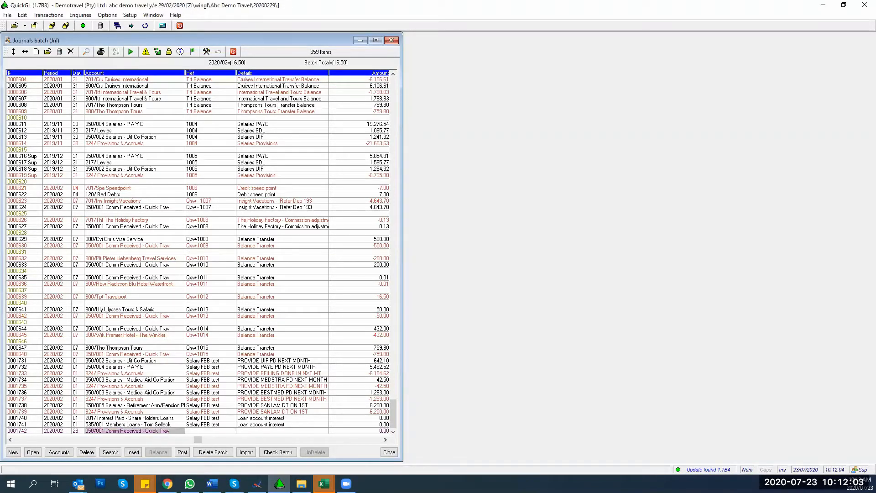
key("Delete")
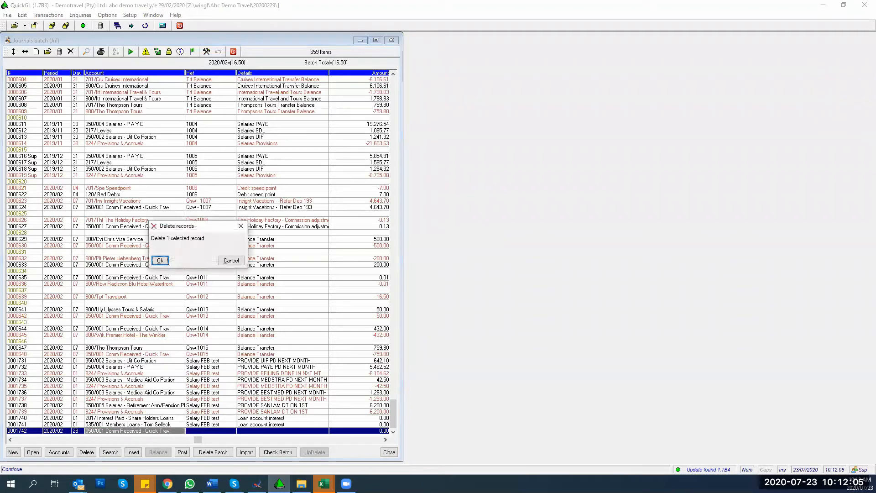
left_click(232, 263)
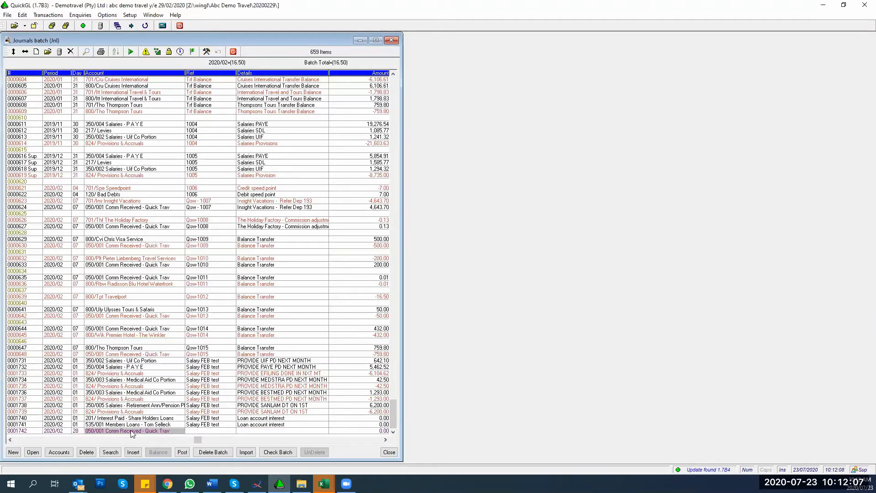
type("Comm")
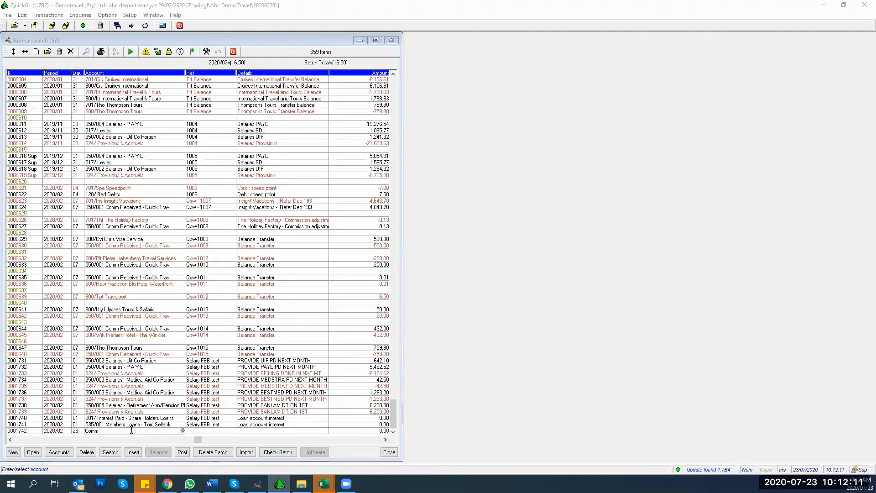
key("Return")
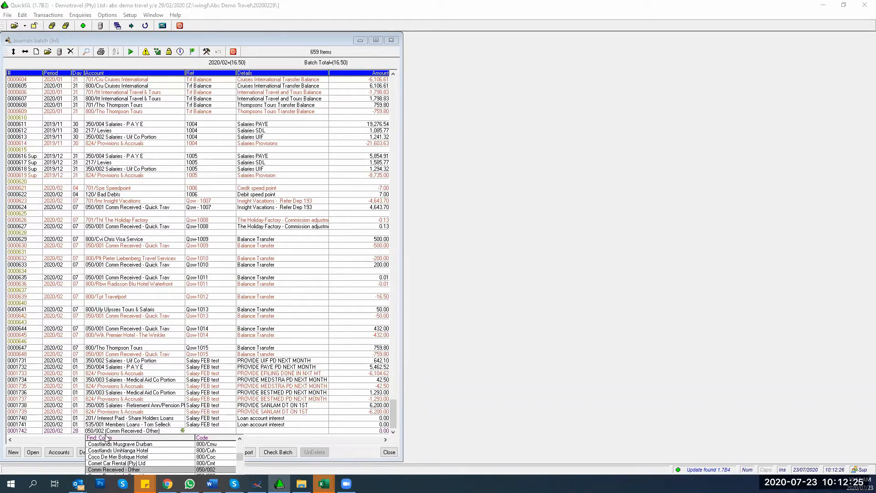
double_click(101, 470)
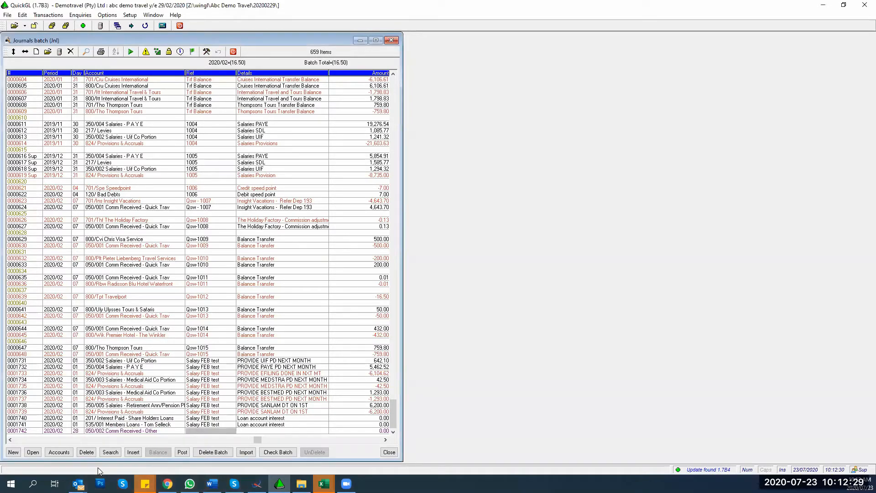
Step: Open the View Chart of accounts list and place it right of the Journals batch
left_click(100, 27)
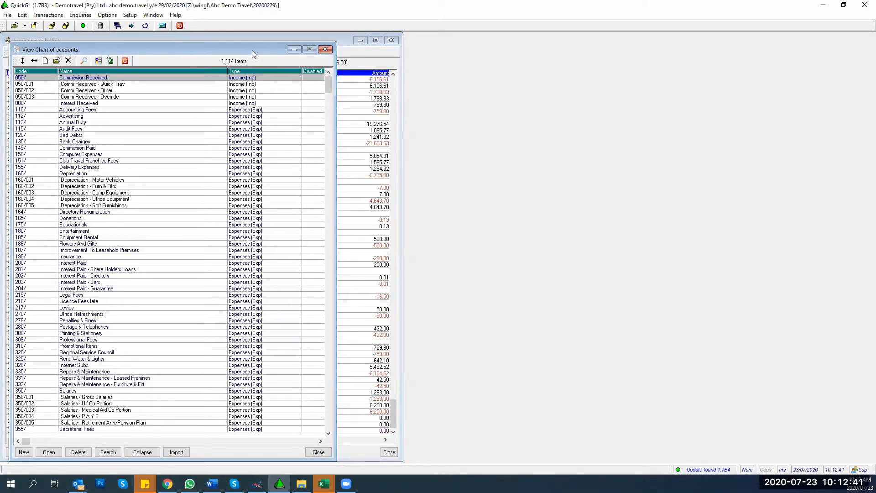
left_click_drag(252, 51, 695, 49)
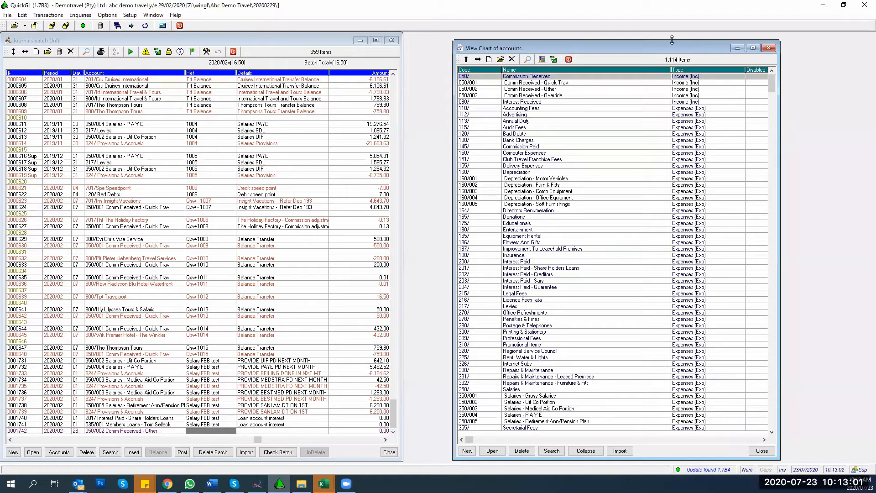
Step: Sort the chart of accounts by Name and select Comm Received - Other
left_click(578, 69)
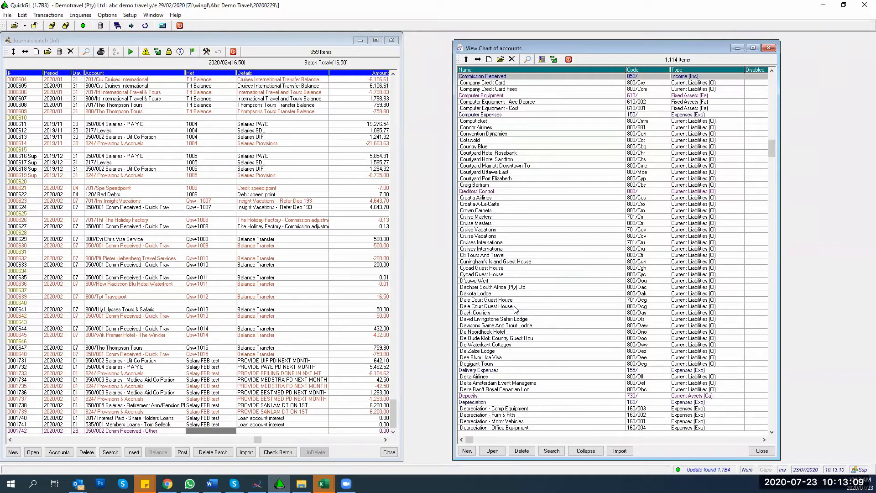
scroll(512, 287, "up", 5)
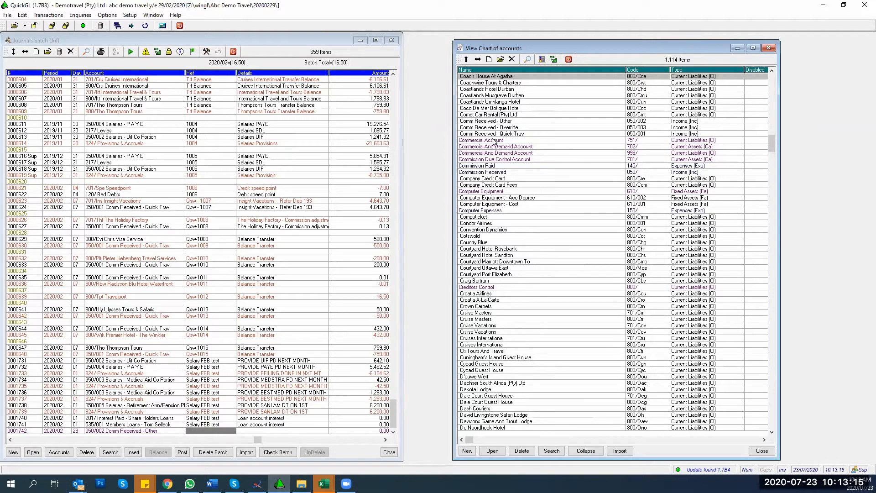
left_click(473, 123)
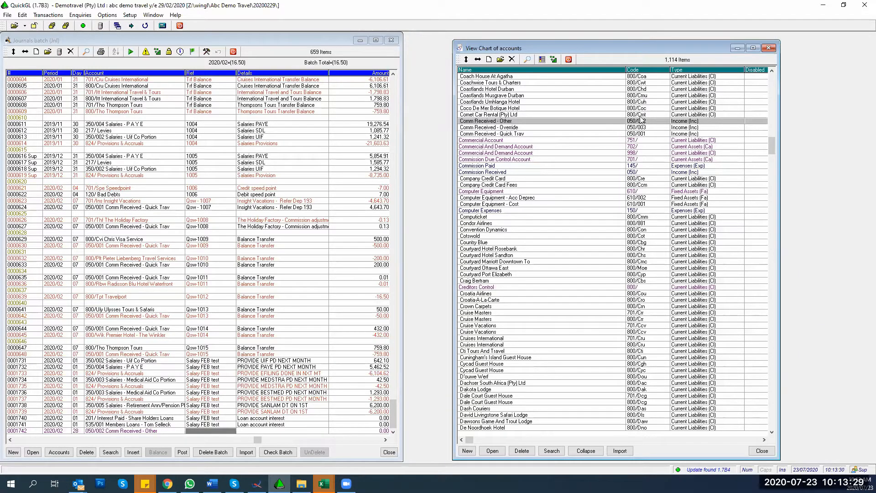
Step: Change the line's account to 050/003 Comm Received - Override with reference 1111
left_click(131, 432)
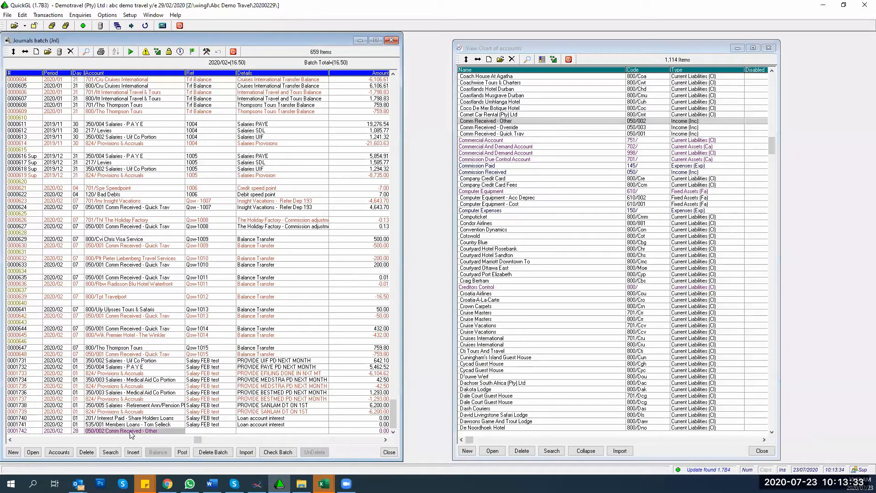
left_click(130, 431)
type("050/00")
type("3")
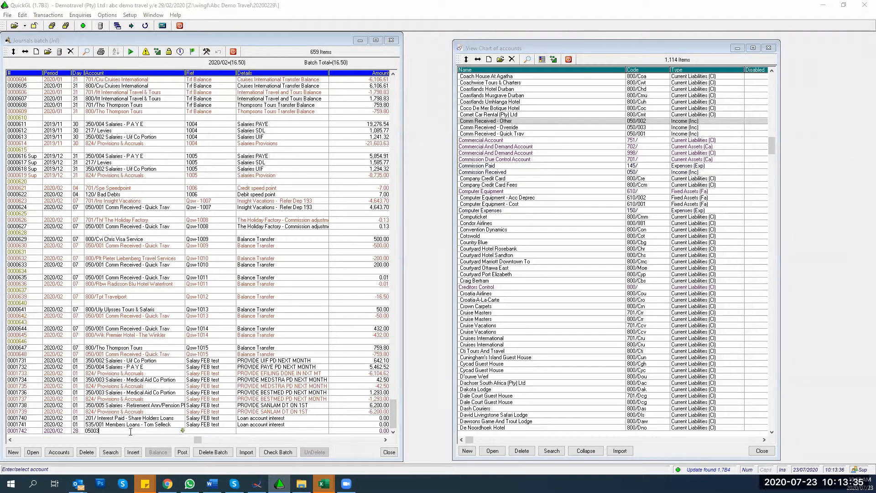
key("Return")
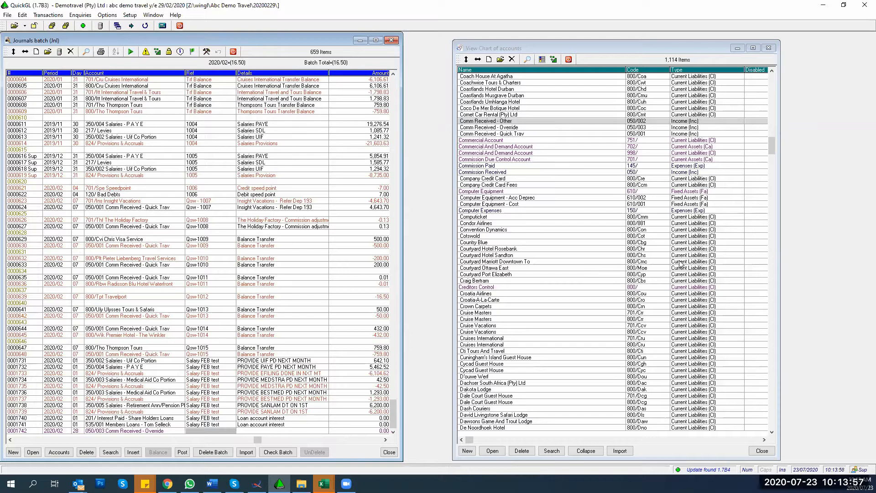
type("000")
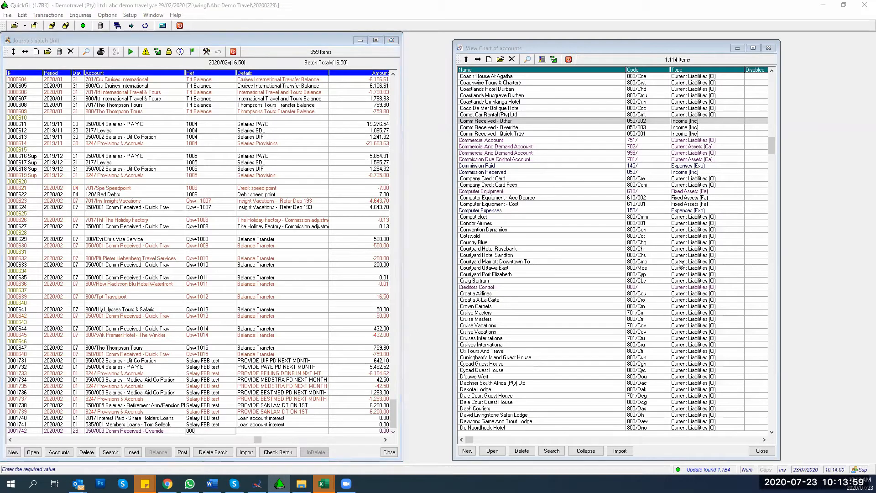
key("BackSpace")
key("BackSpace")
key("BackSpace")
type("1111")
key("Return")
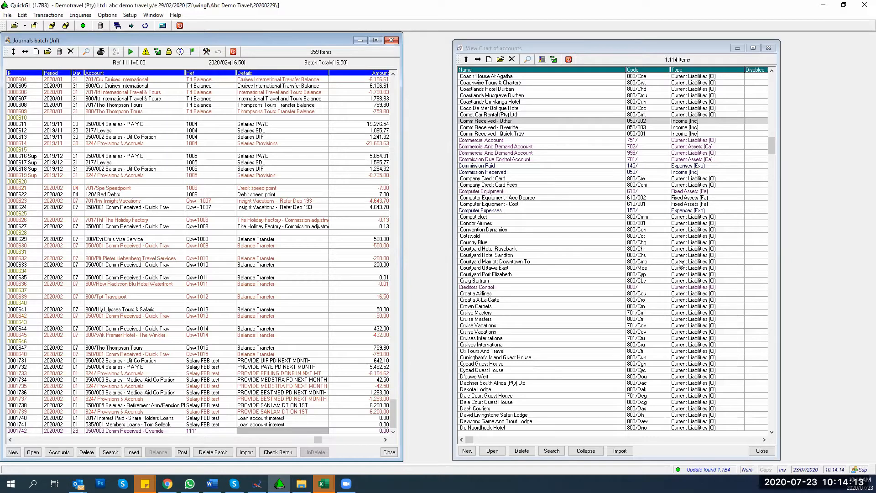
Step: Enter details 'Harvey world Override' and an amount of -20,000.00
type("Harvey")
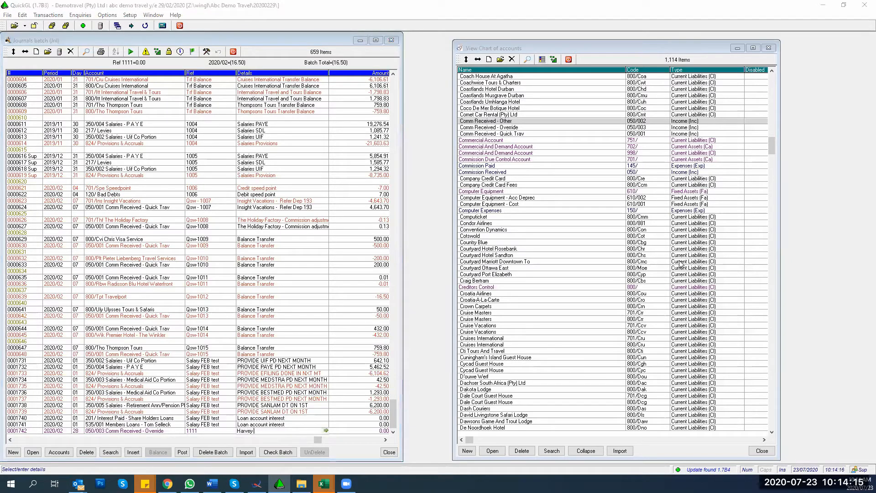
type(" world")
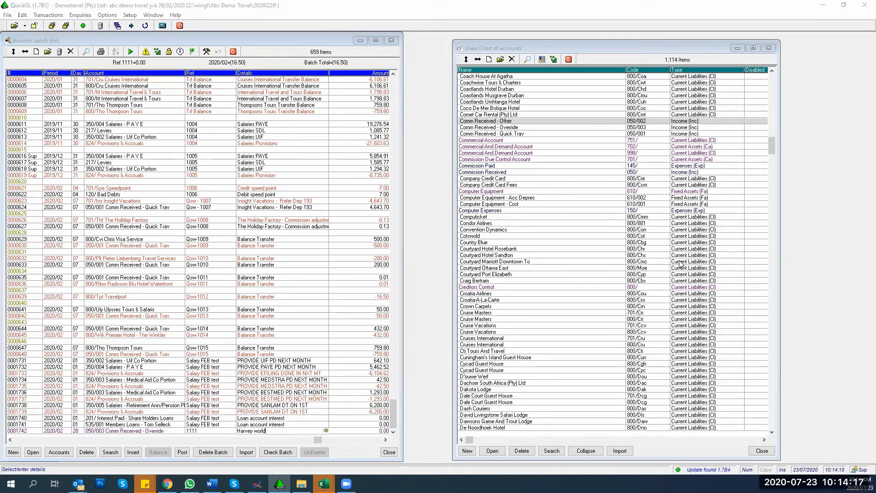
type(" Override")
key("Tab")
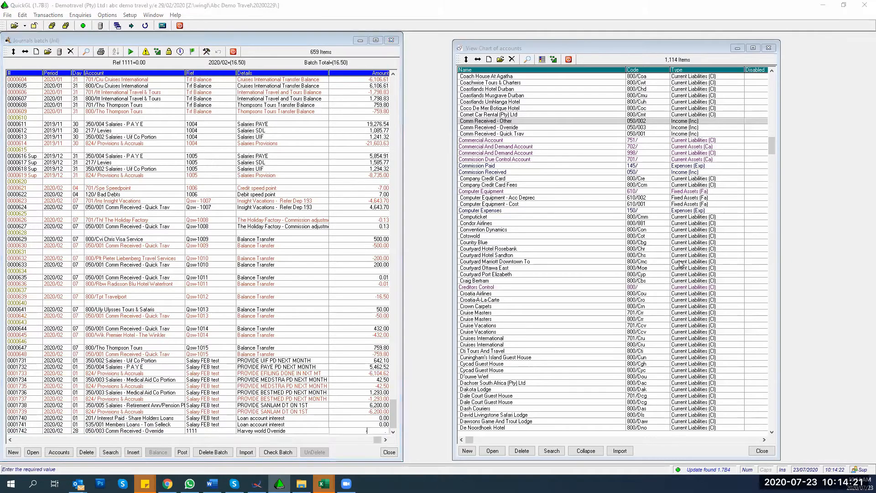
type("-20000")
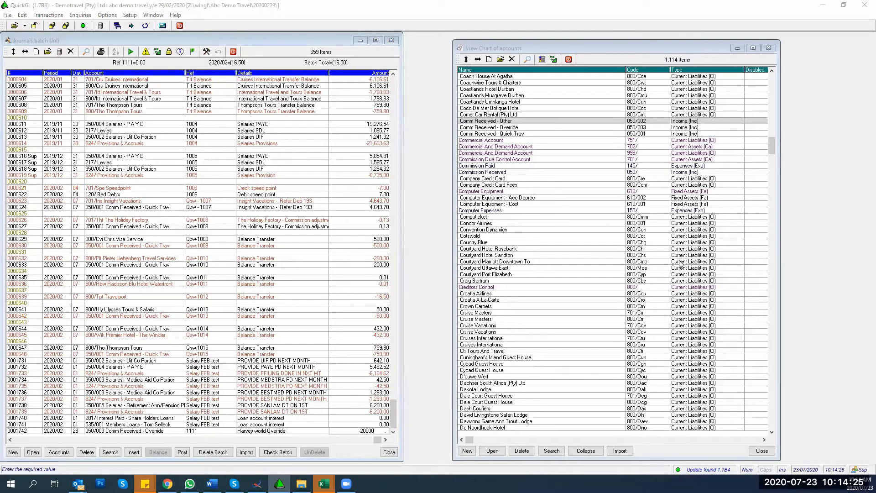
key("Return")
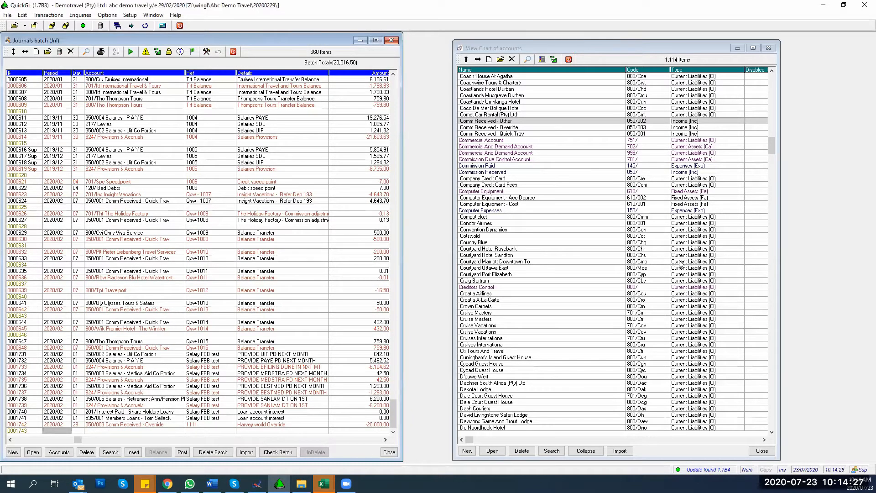
Step: Start a new line on account 999/ Suspense with reference 1111
key("Return")
key("Return")
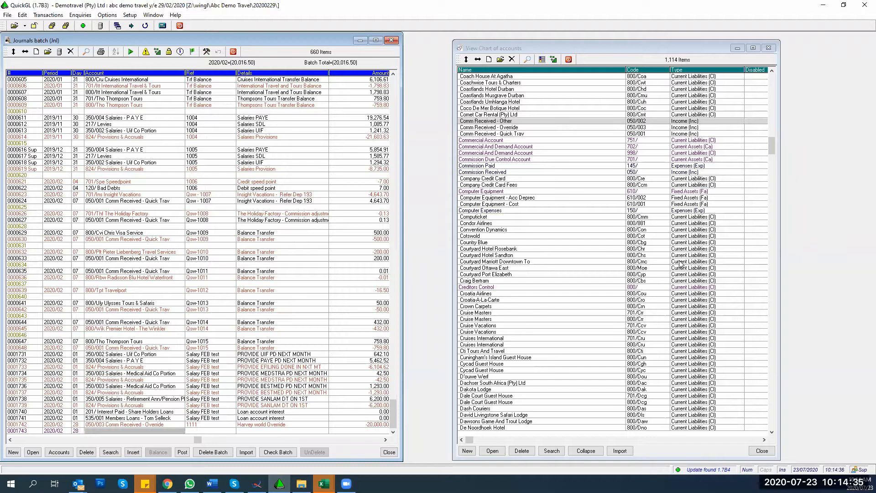
type("999")
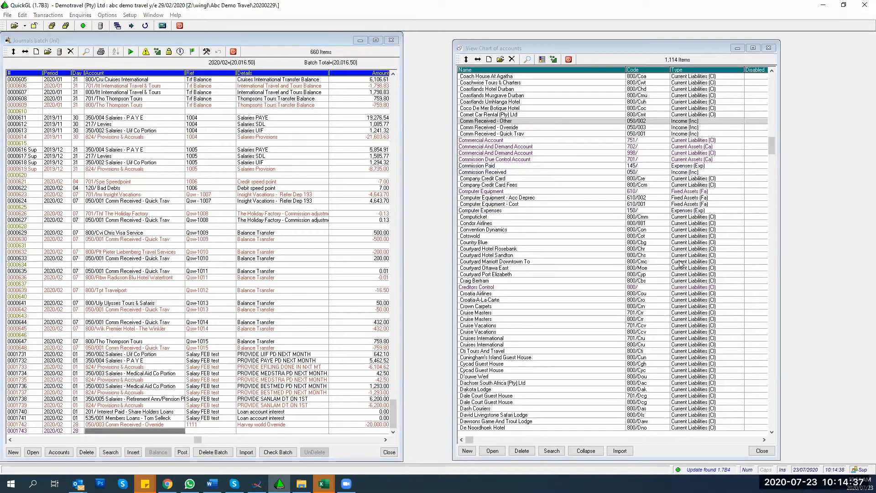
key("Return")
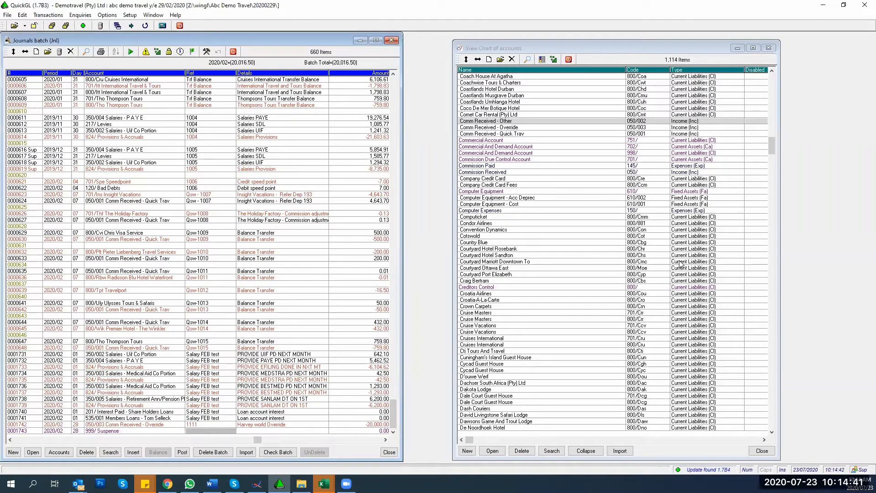
type("1111")
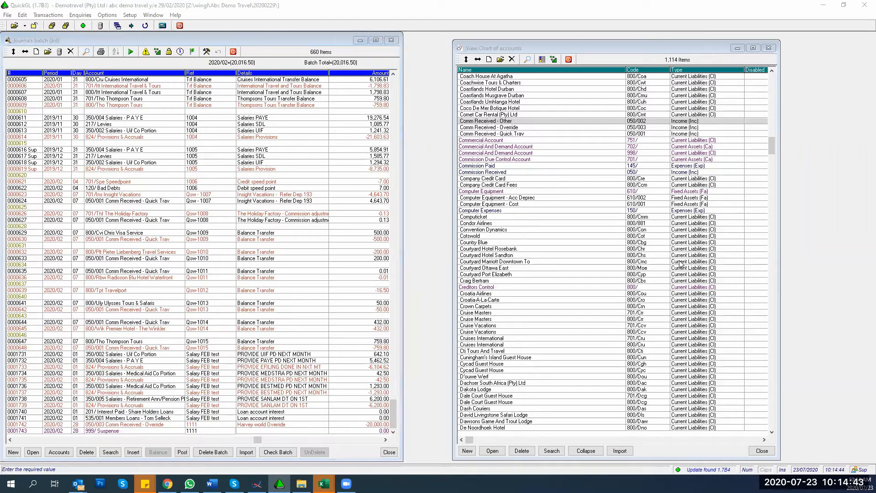
key("Return")
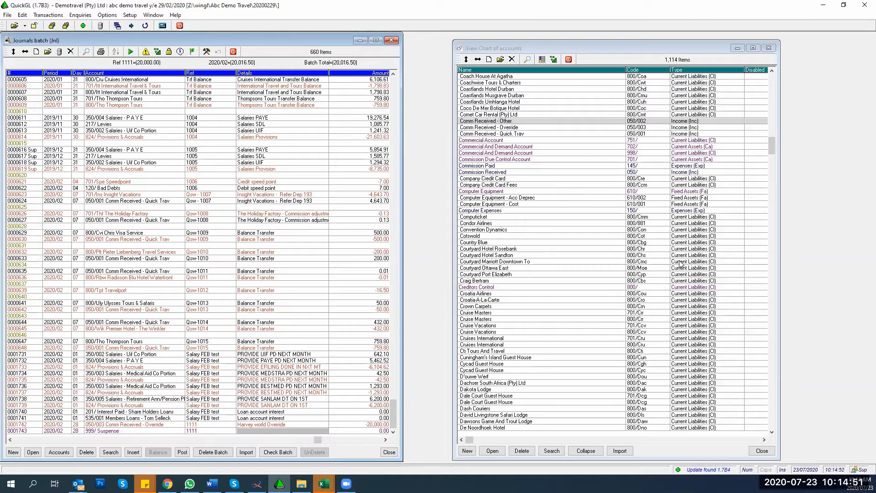
Step: Copy the Override details from the line above and enter 20,000.00 as the amount
key("Return")
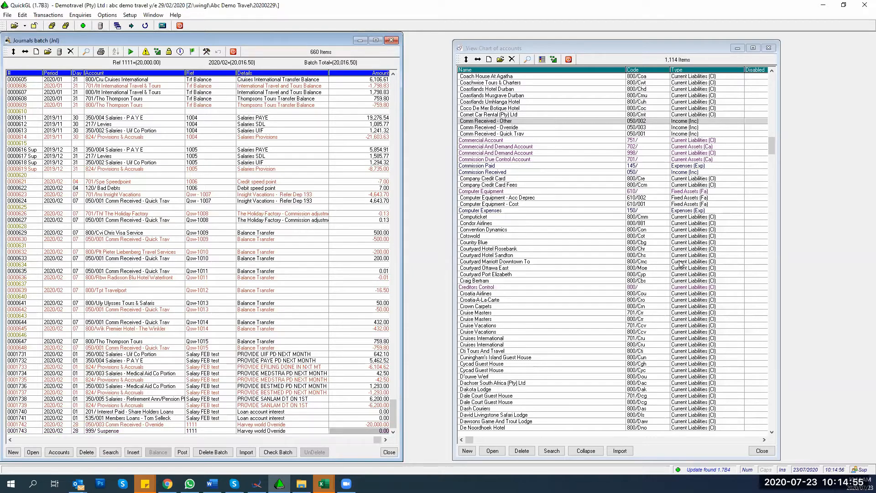
key("Left")
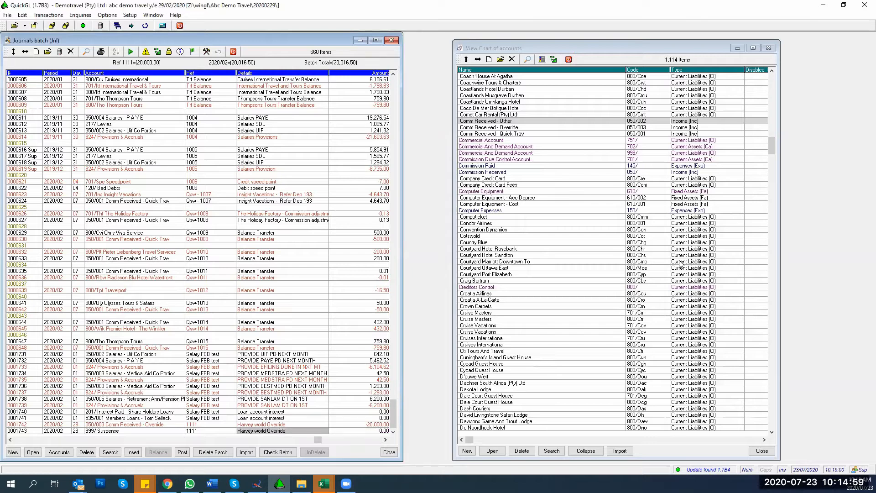
key("Right")
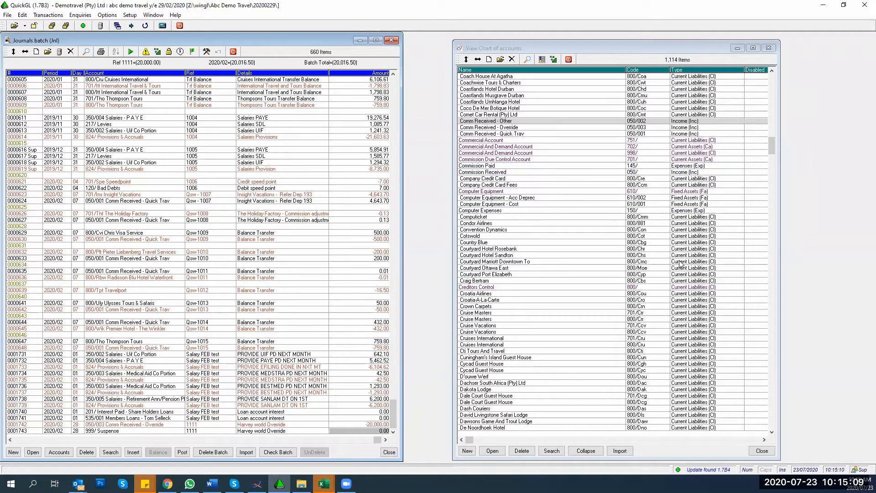
type("20000")
key("Return")
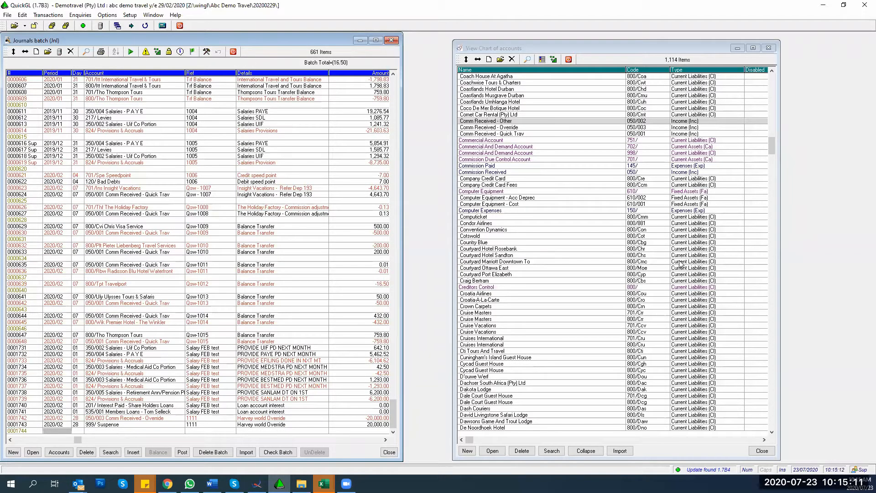
key("Up")
key("Right")
key("Right")
key("Right")
key("Right")
key("Right")
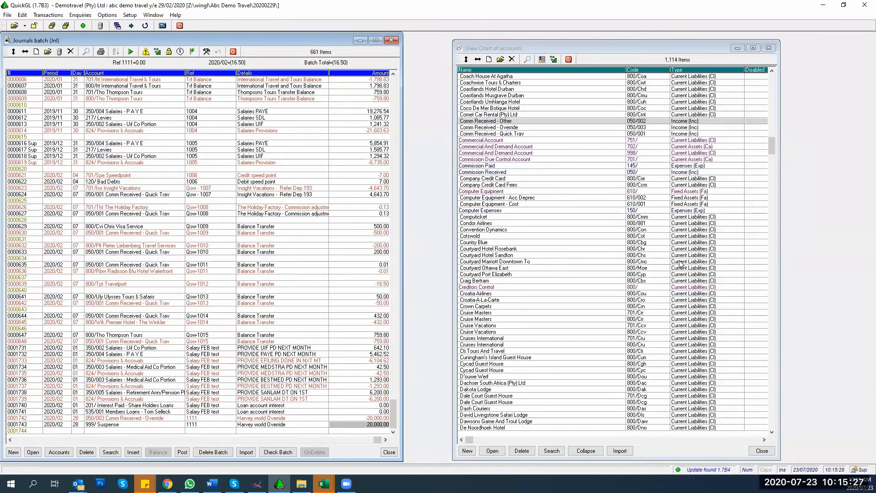
key("minus")
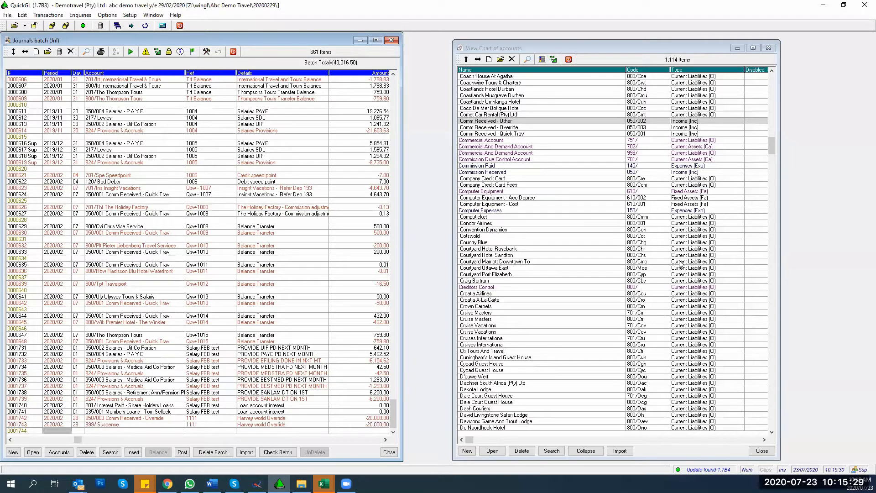
key("Up")
key("Right")
key("Right")
key("Right")
key("Right")
key("Right")
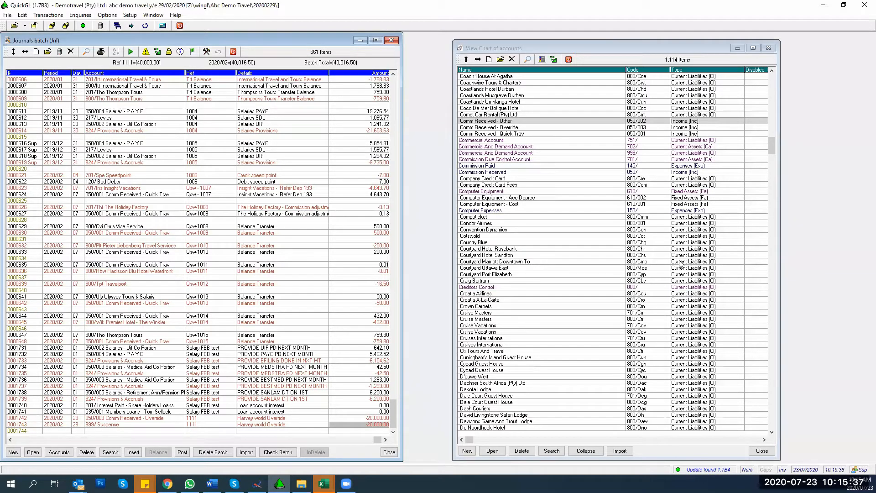
key("-")
key("Return")
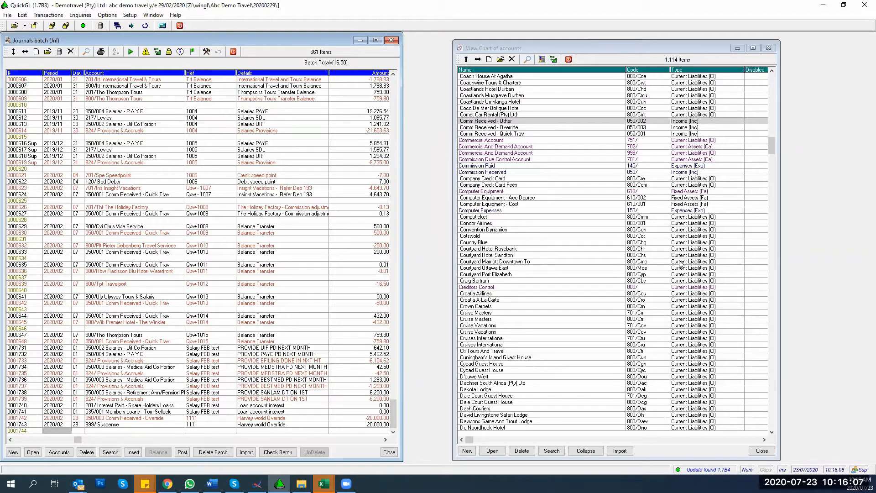
key("Up")
key("Right")
key("Right")
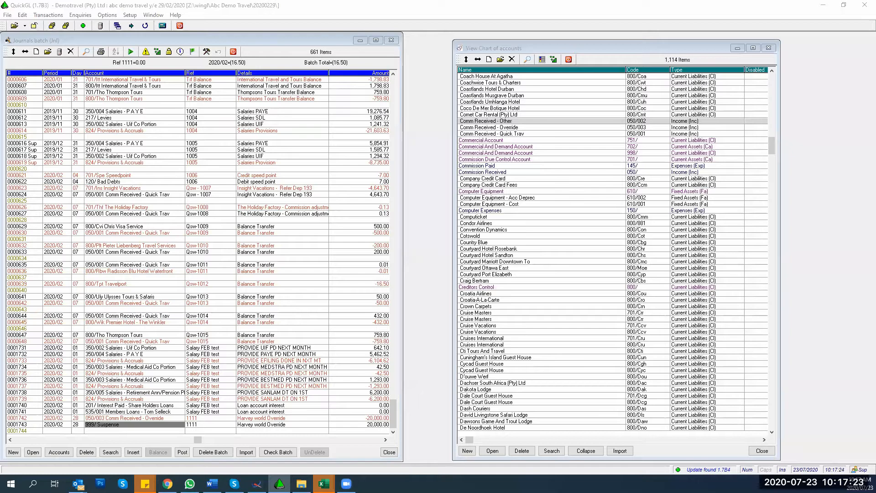
Step: Commit the suspense line's 20,000.00 amount
left_click(344, 425)
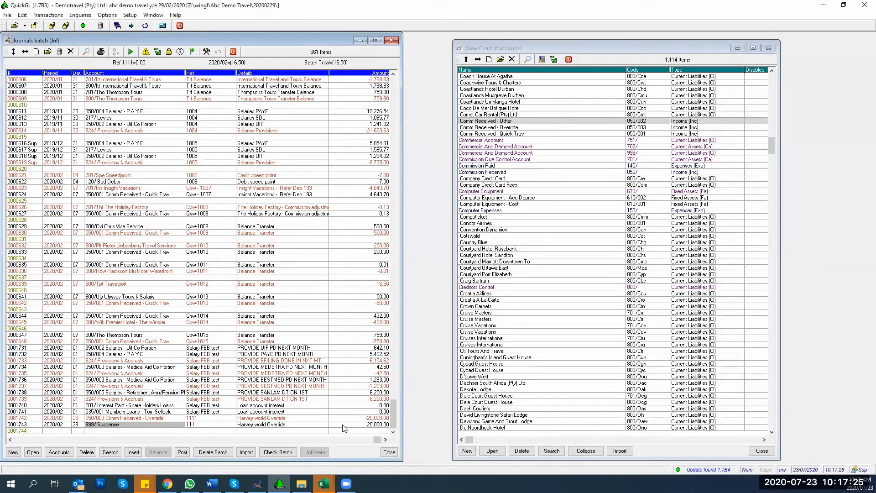
key("Return")
key("Return")
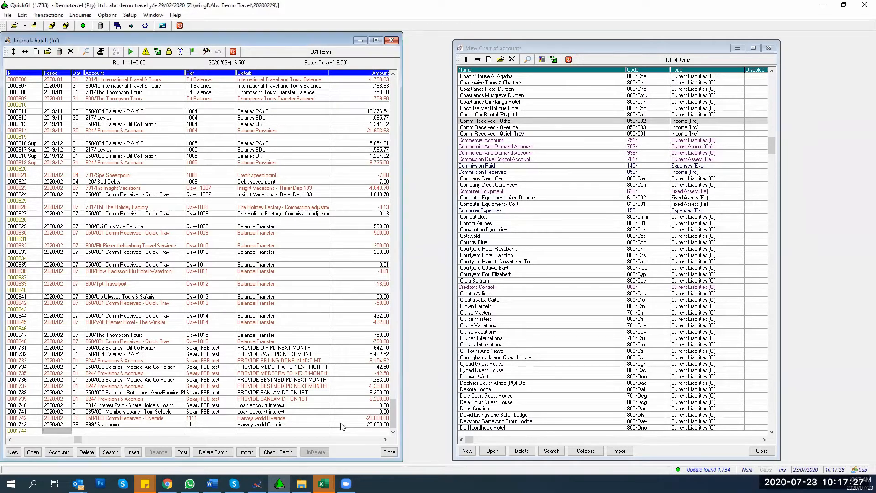
key("Return")
key("Return")
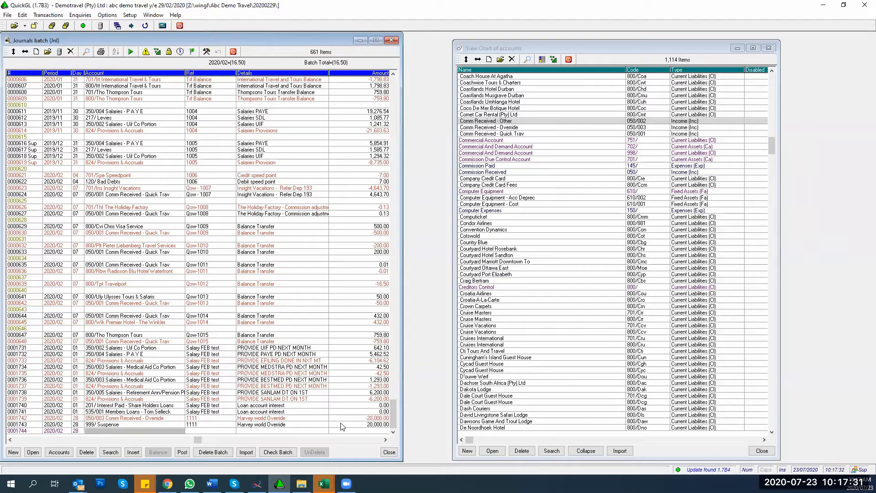
Step: Open the Vat Split dialog for line 0001742's -20,000.00 amount
key("Up")
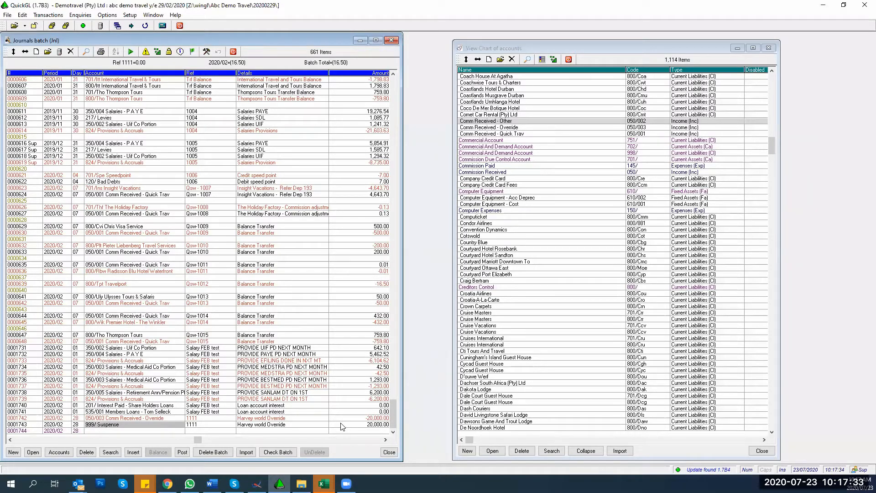
key("Right")
key("Up")
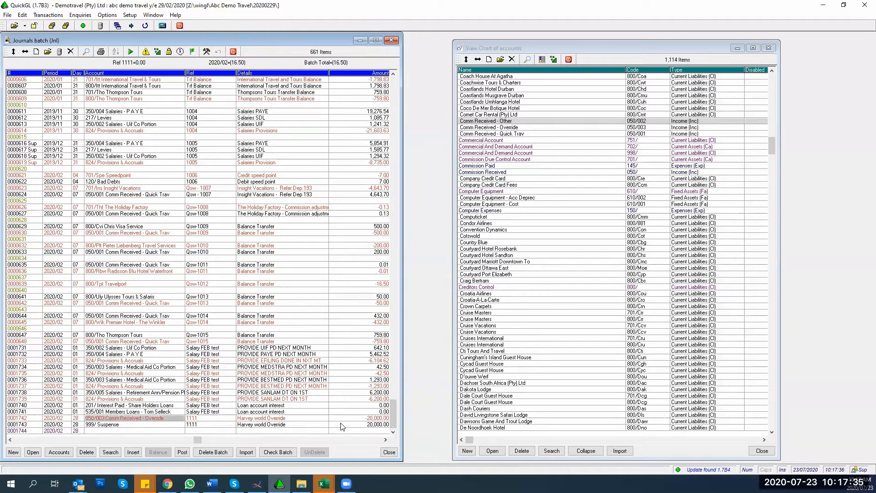
key("Right")
key("Right")
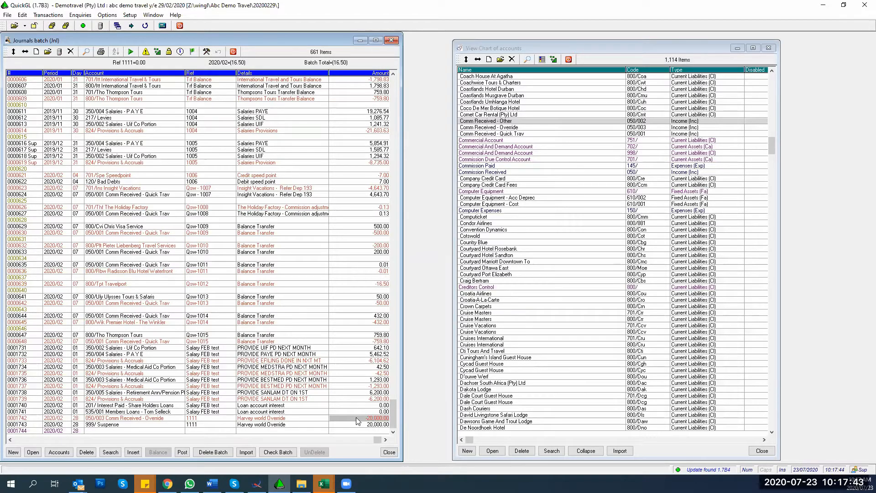
double_click(356, 418)
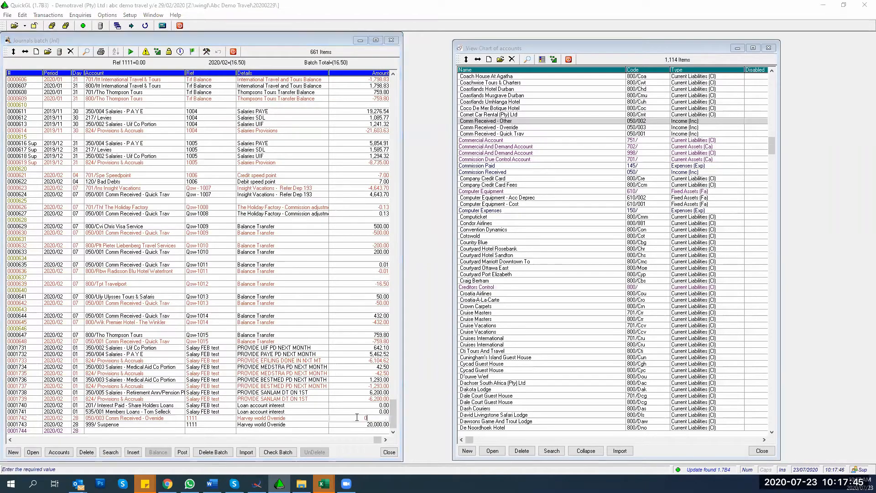
key("Return")
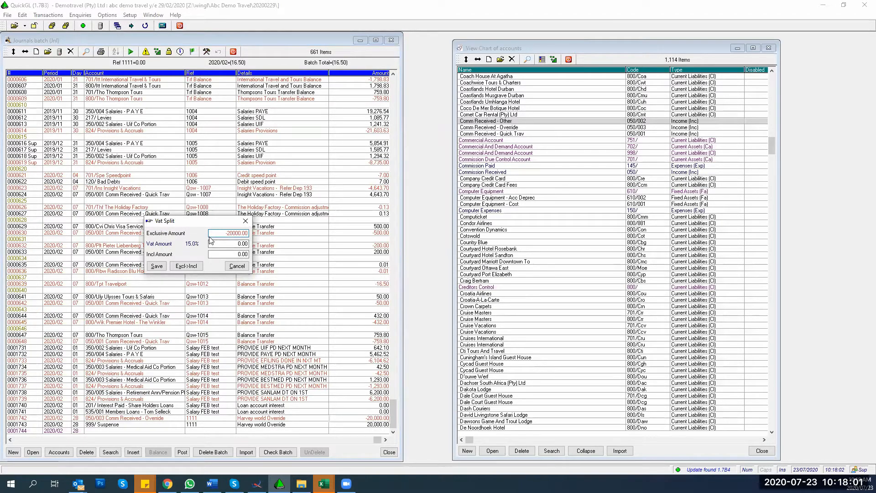
Step: Recalculate -20,000.00 as VAT-inclusive (-17,391.30 plus -2,608.70 VAT) and save the split
left_click(186, 268)
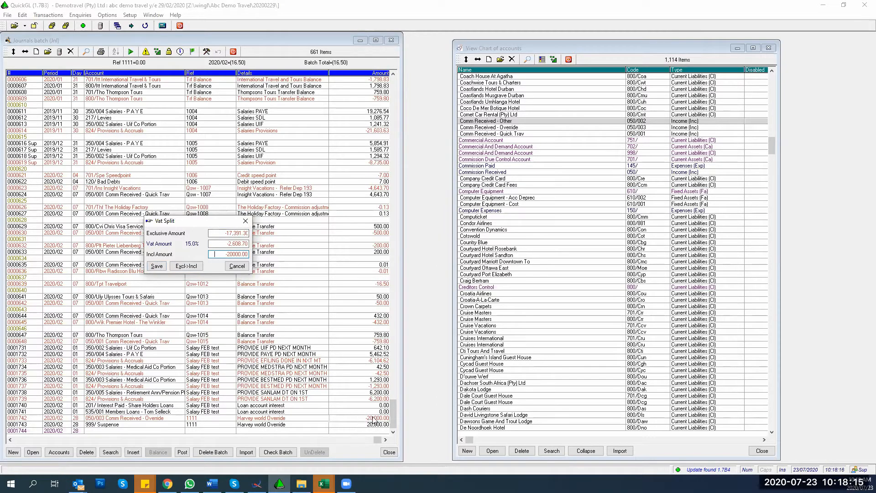
left_click(157, 265)
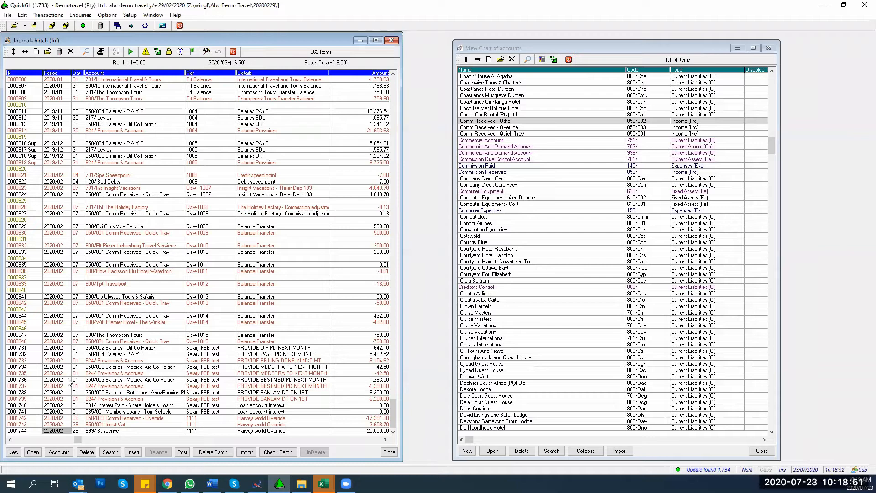
Step: Add a new line on account 325/ Rent, Water & Lights with reference 1112
key("Right")
key("Right")
key("Right")
key("Right")
key("Right")
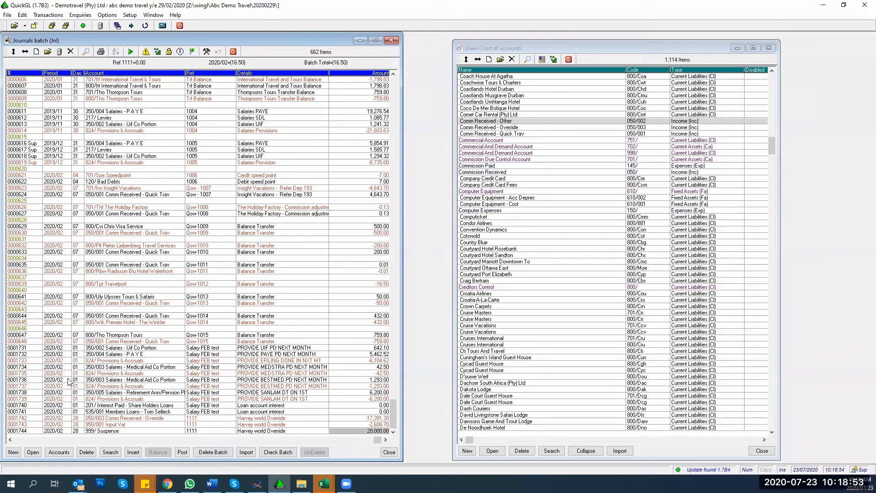
key("Down")
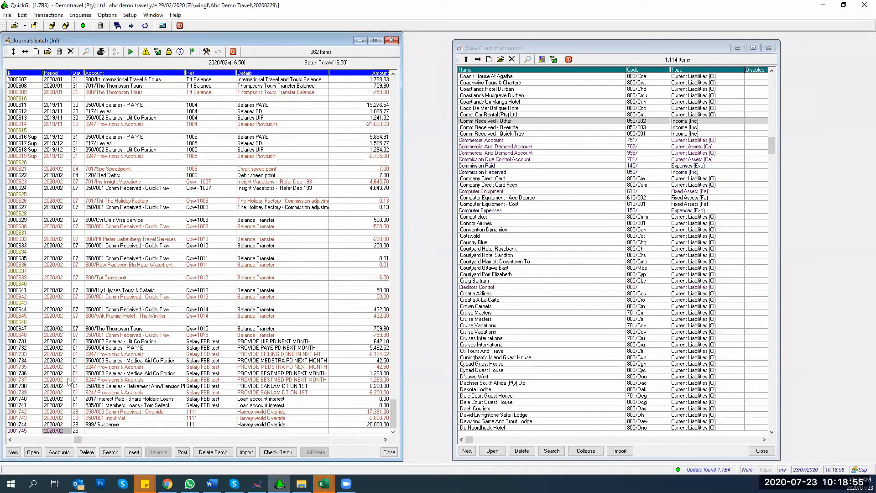
key("Right")
key("Right")
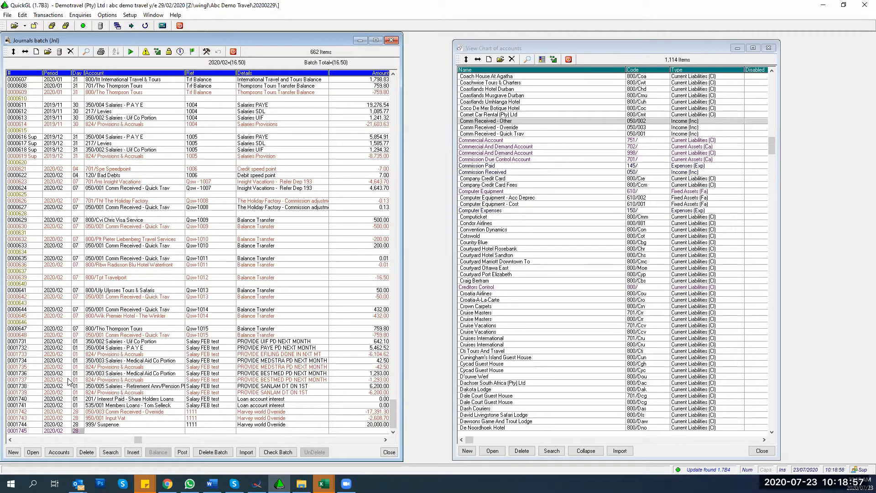
type("325")
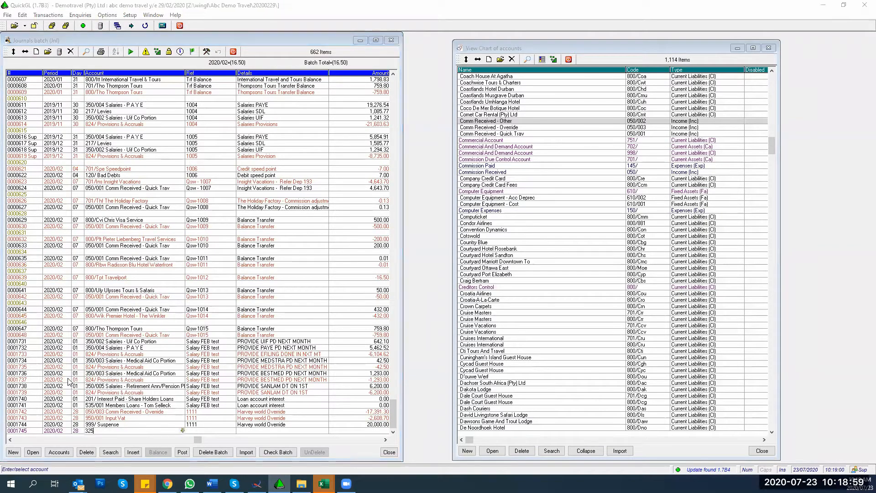
key("Return")
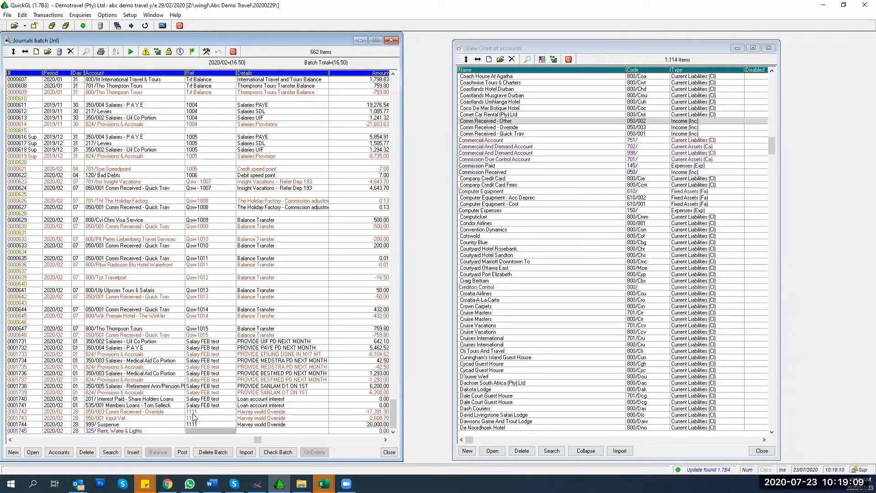
type("1112")
key("Return")
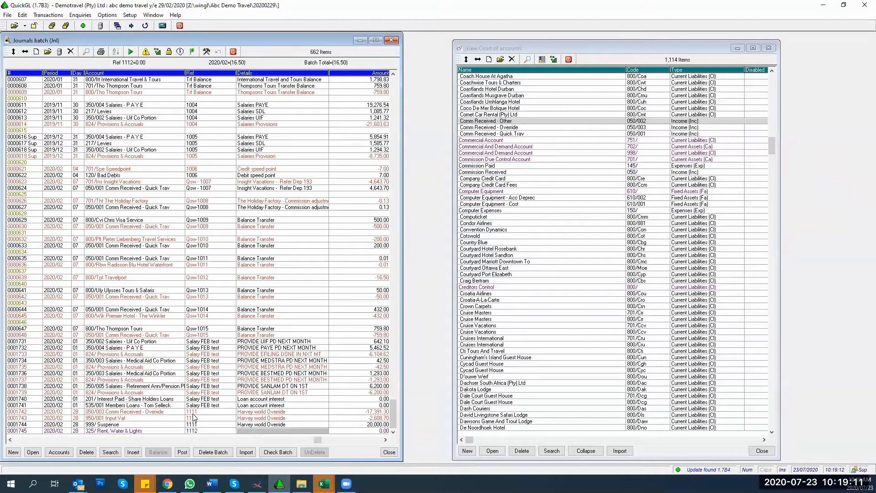
Step: Replace the line's details with 'Rent' and bring up its Vat Split
key("Left")
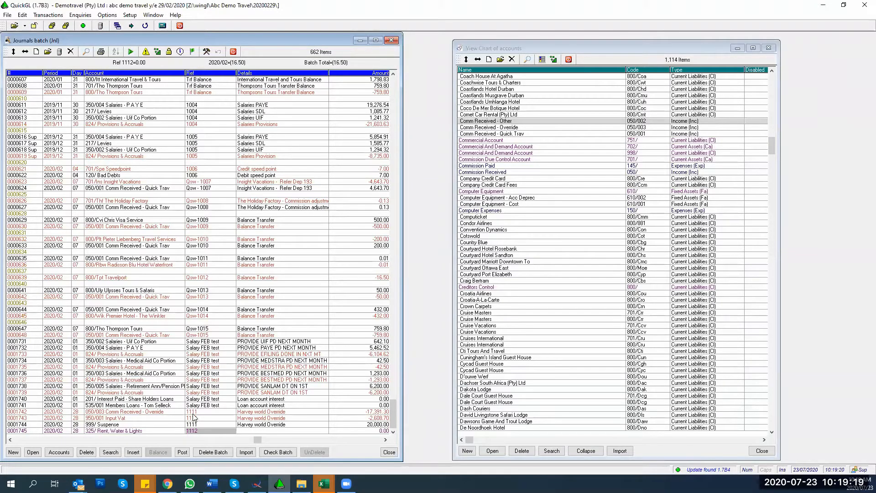
key("Right")
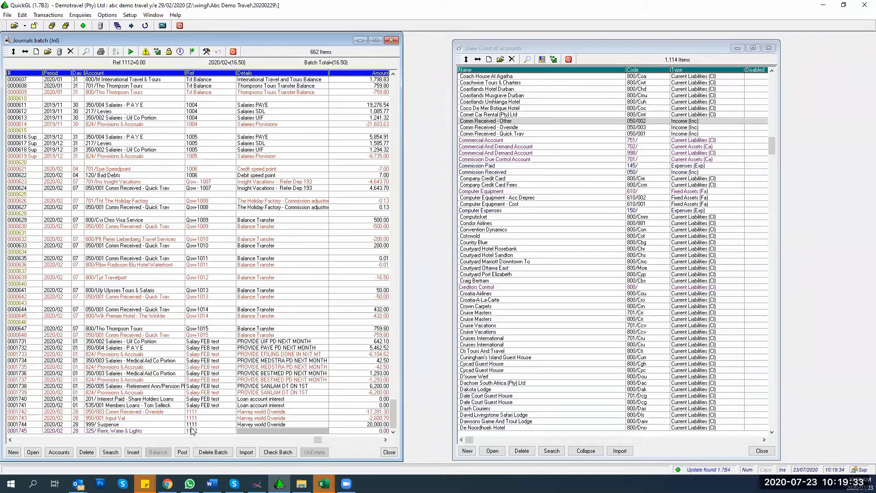
key("Return")
type("Adjustments")
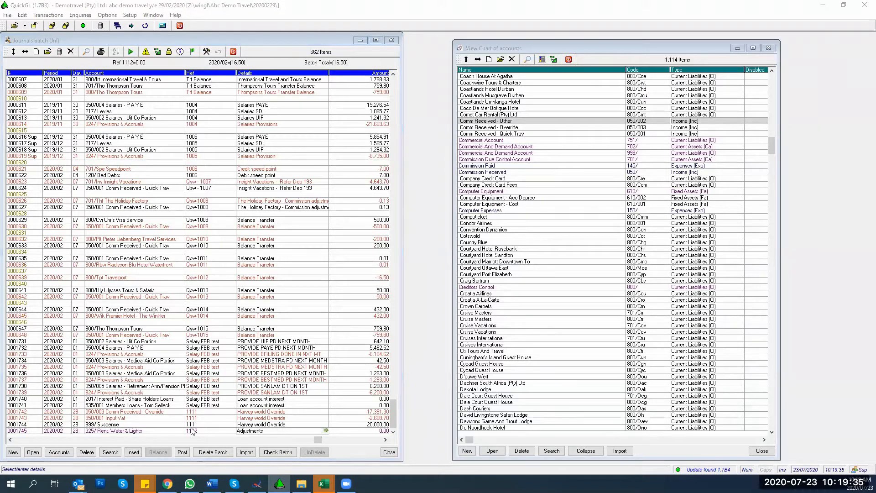
key("BackSpace")
key("BackSpace")
key("BackSpace")
key("BackSpace")
key("BackSpace")
key("BackSpace")
key("BackSpace")
key("BackSpace")
key("BackSpace")
key("BackSpace")
type("Rent")
key("Return")
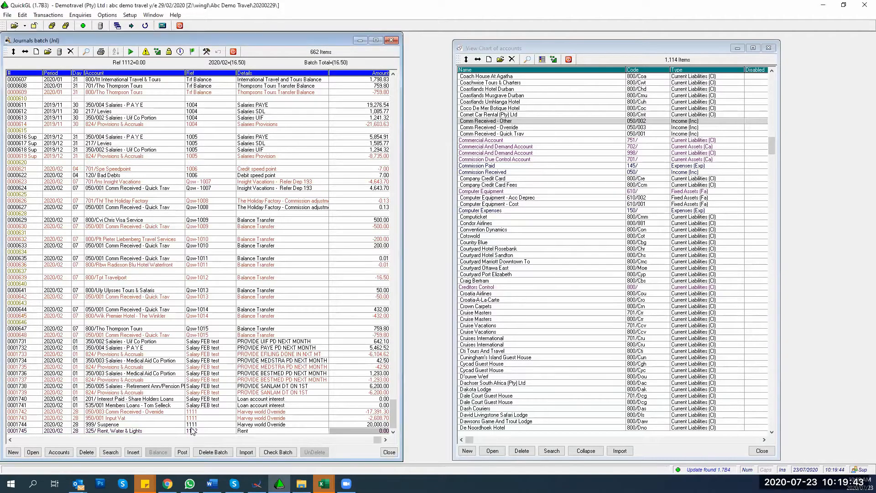
key("v")
left_click(217, 255)
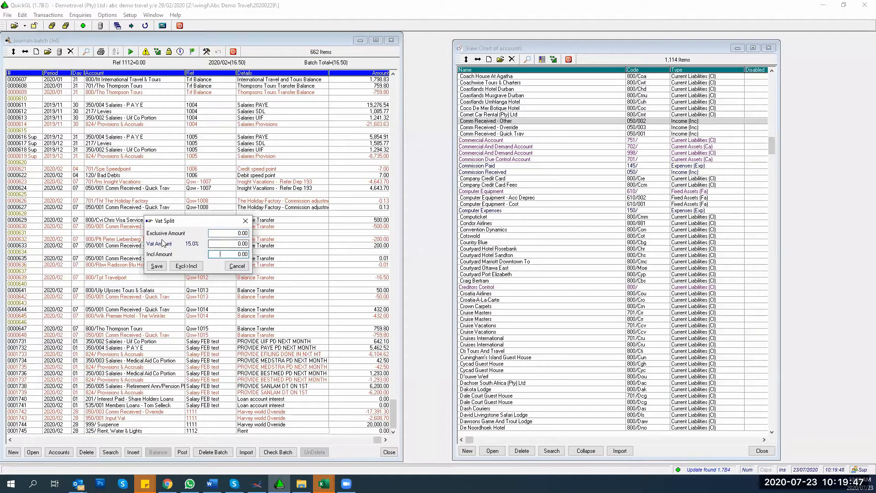
Step: Enter 23,656.00 as the inclusive amount and save it into Rent and Input Vat lines
type("236565")
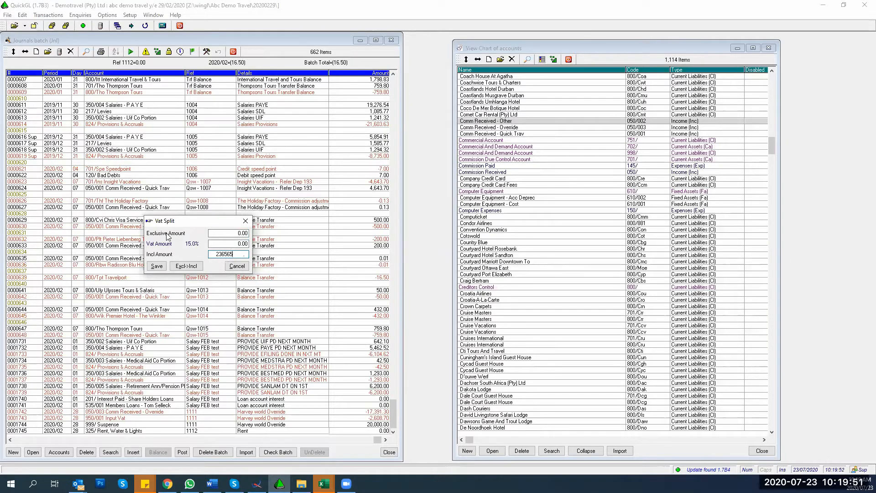
key("BackSpace")
type(".")
key("Return")
key("Return")
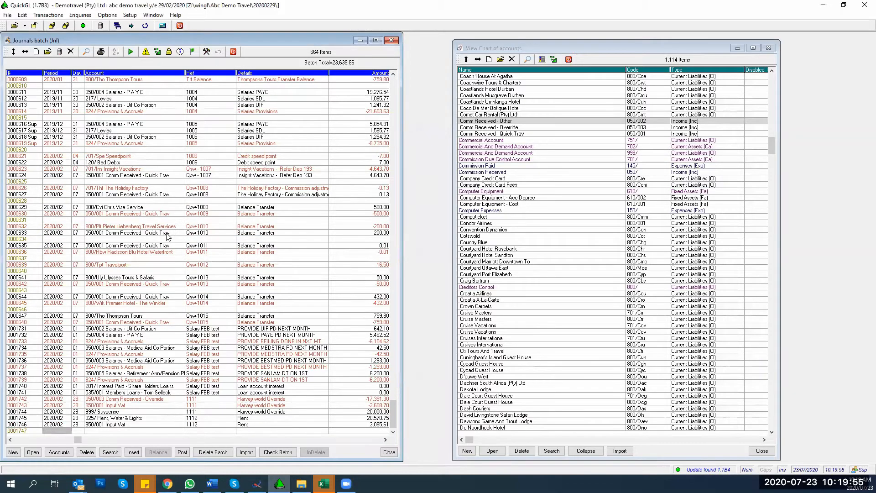
key("Return")
key("Return")
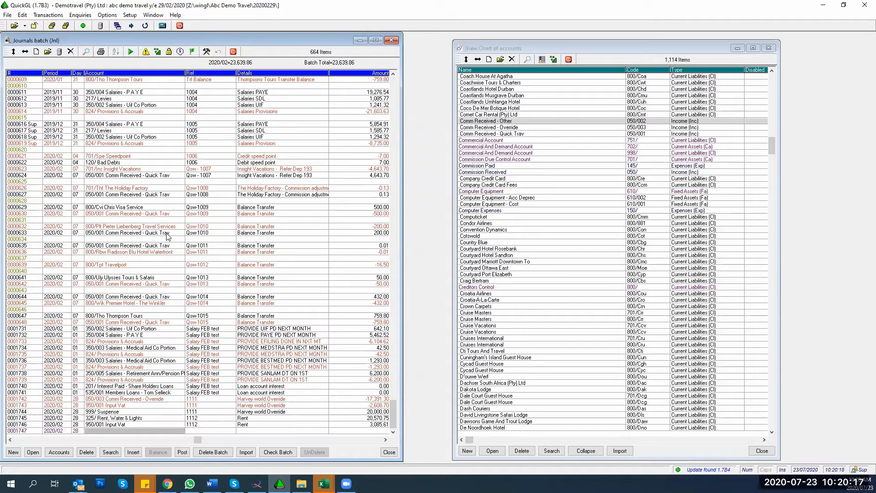
Step: Delete lines 0001745–0001746 (Rent and Input Vat), confirming OK in Delete records
key("Up")
key("Up")
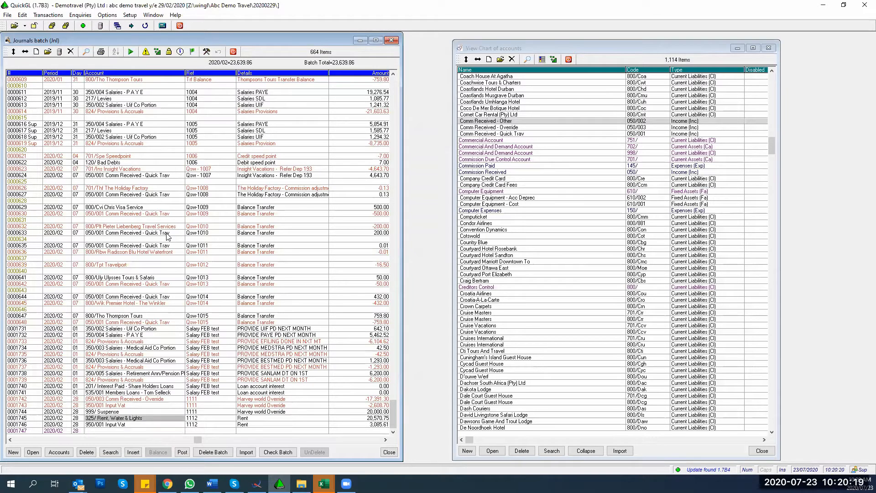
key("shift+Down")
key("Delete")
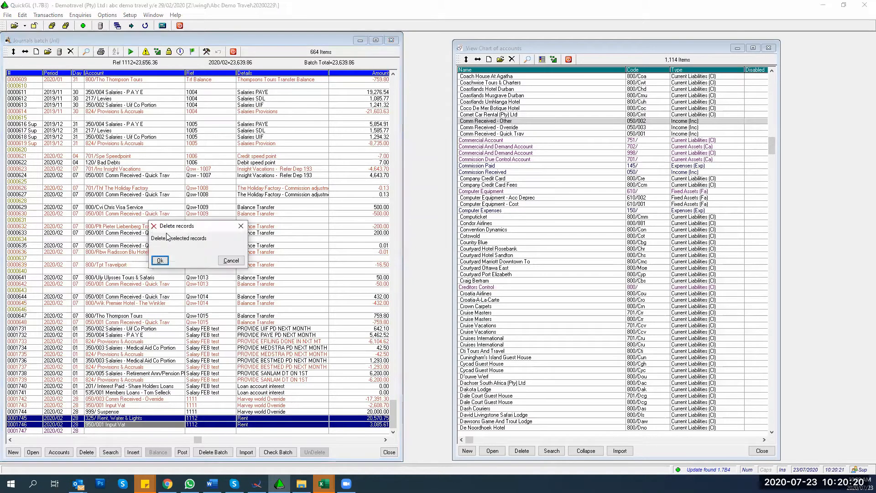
left_click(230, 261)
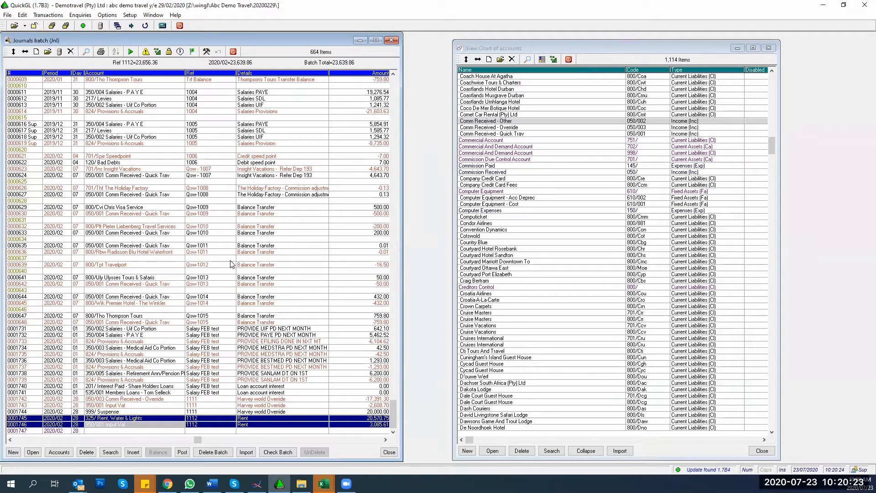
key("Delete")
left_click(155, 260)
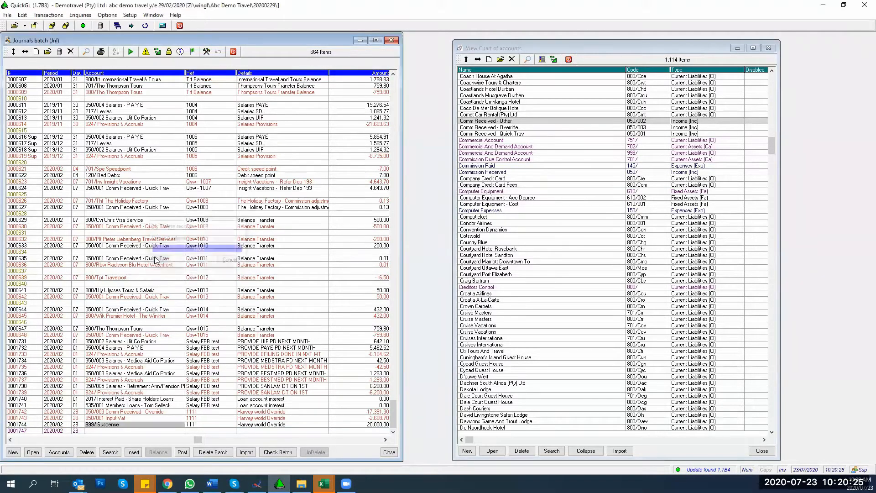
key("Down")
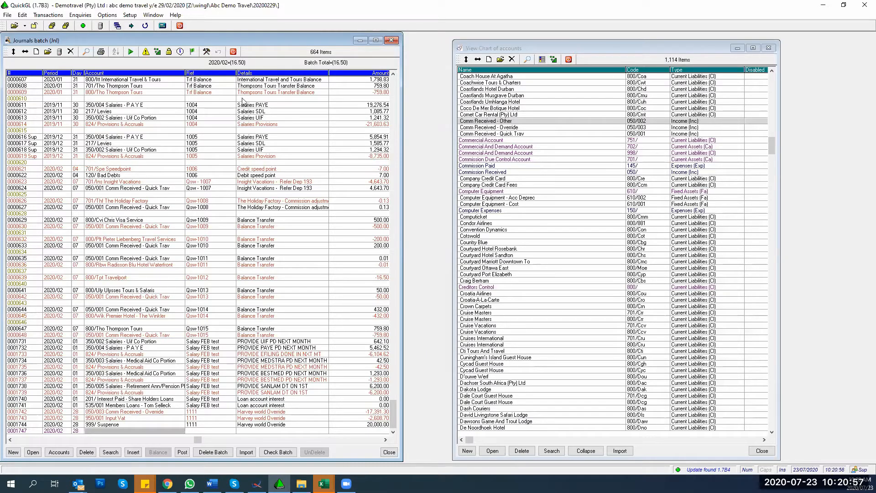
Step: Show the Journals batch reference totals from Batch Tools > View reference totals
left_click(207, 52)
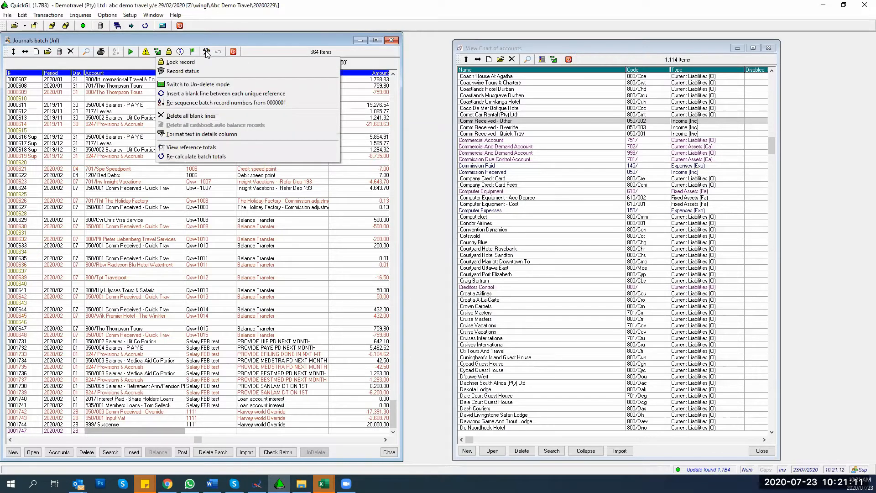
left_click(195, 147)
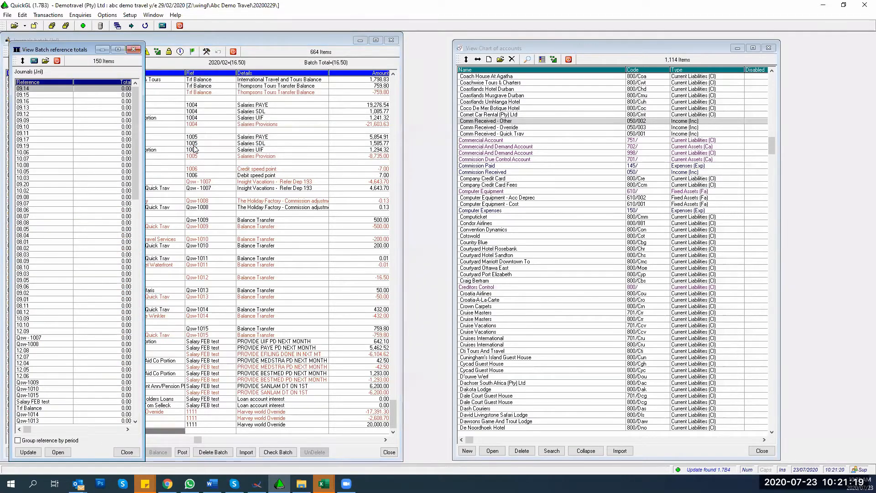
left_click(134, 49)
left_click(206, 51)
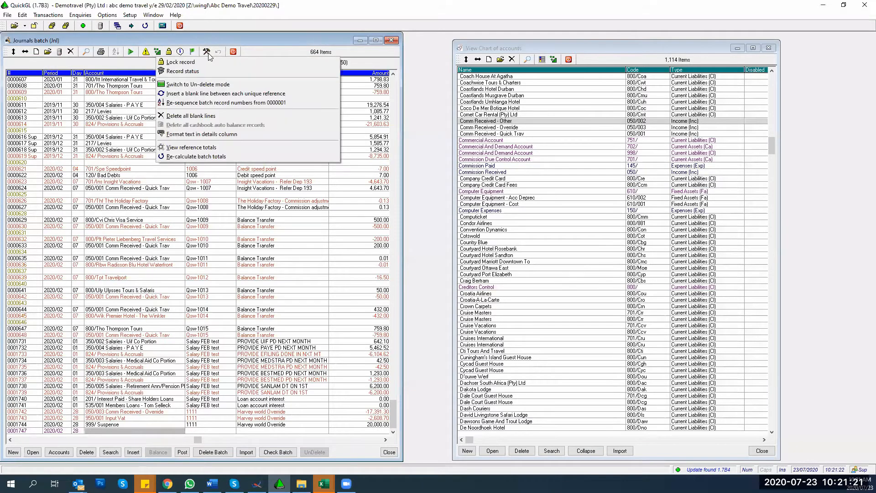
left_click(192, 148)
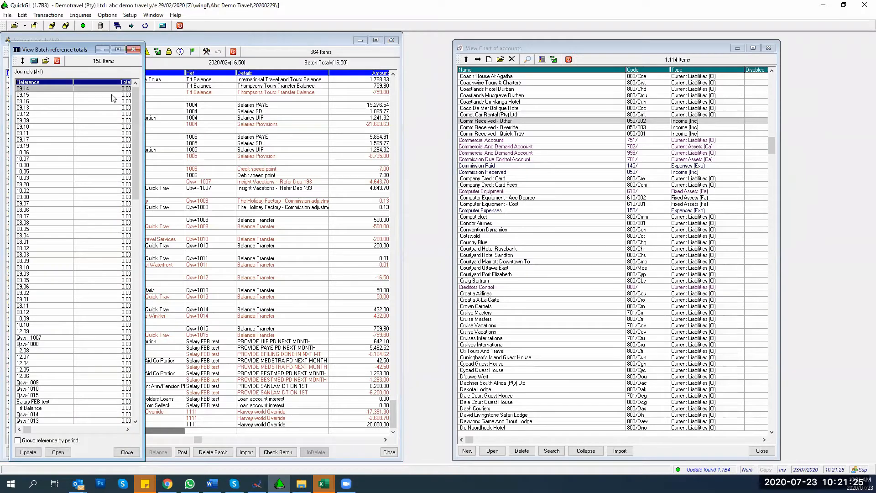
Step: Select reference Qsw-1012 totalling 16.50 and jump to its line in the batch
left_click_drag(135, 139, 135, 358)
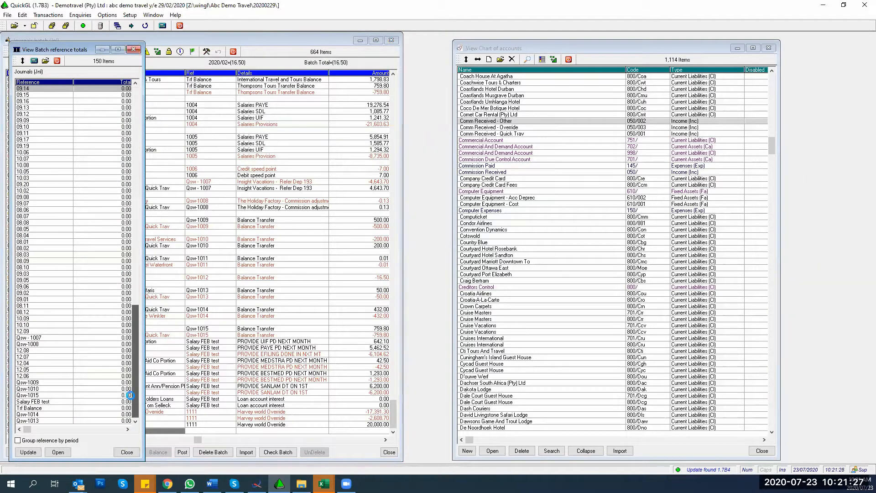
left_click(75, 241)
scroll(76, 241, "up", 17)
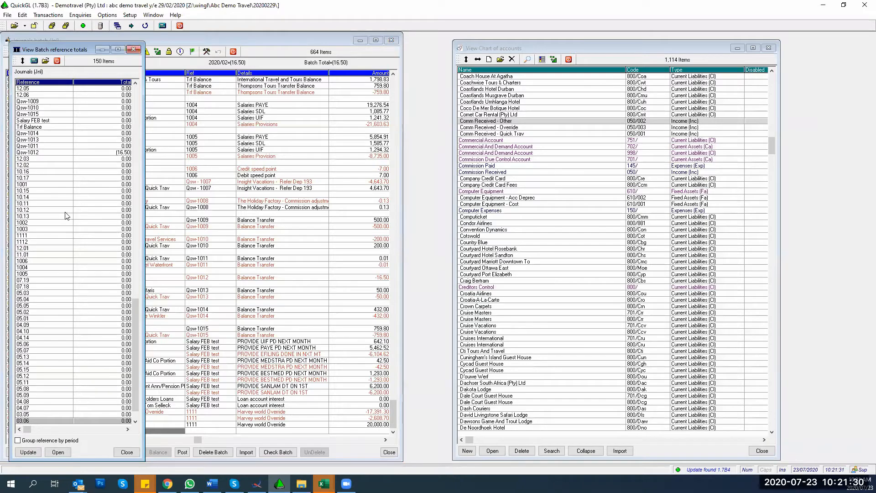
left_click(35, 153)
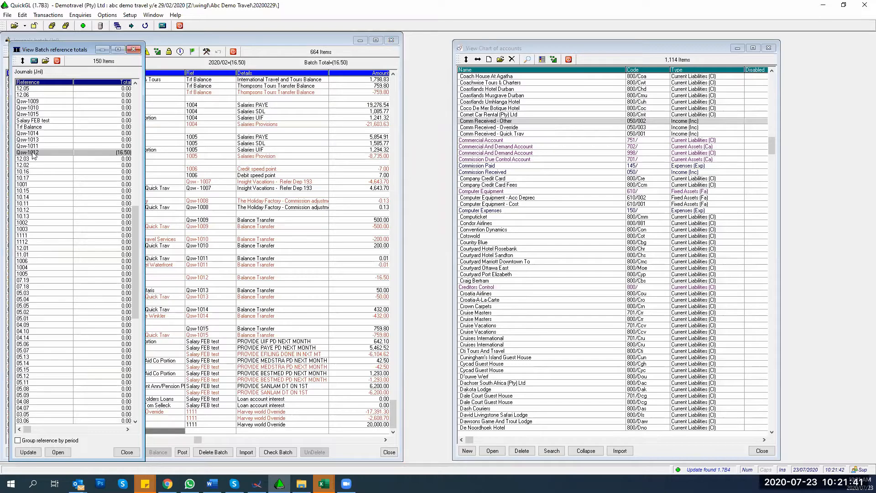
left_click(58, 451)
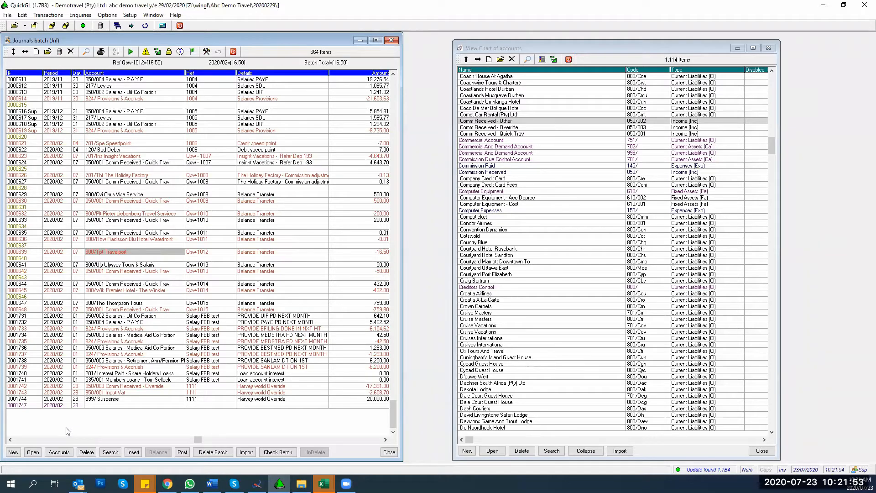
Step: Fill the blank row with period 2020/02, day 07, account 050/001, ref Qsw-1012, amount 16.50
key("Down")
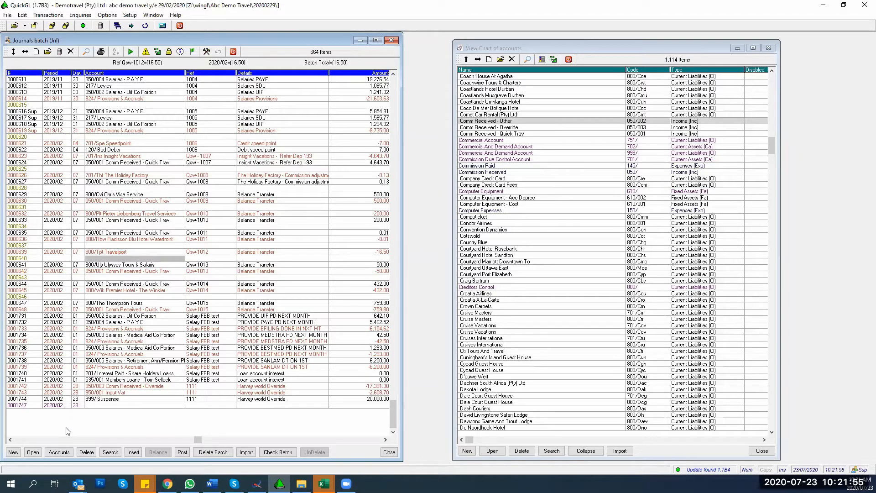
key("Left")
key("Left")
key("Return")
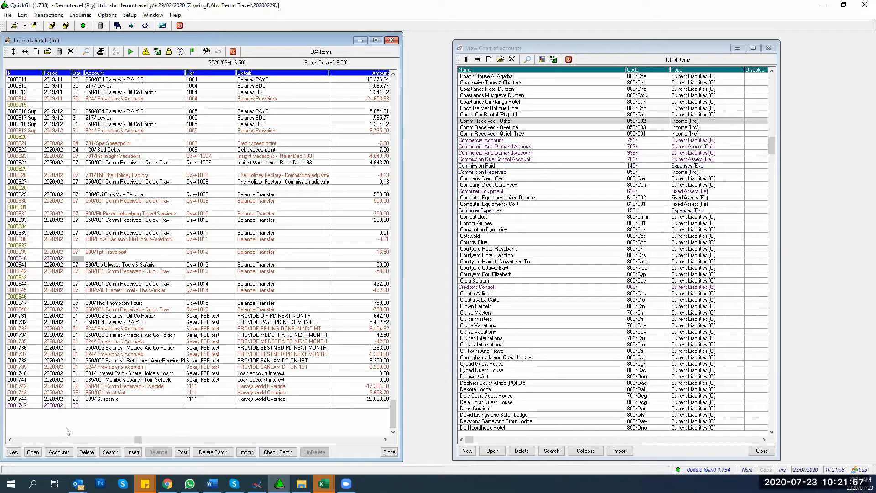
key("Return")
key("Return")
type("050")
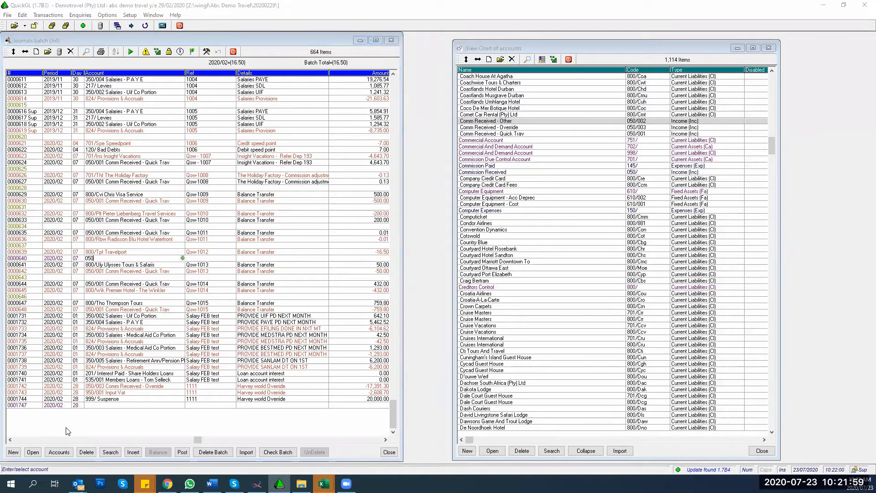
type("/001")
key("Return")
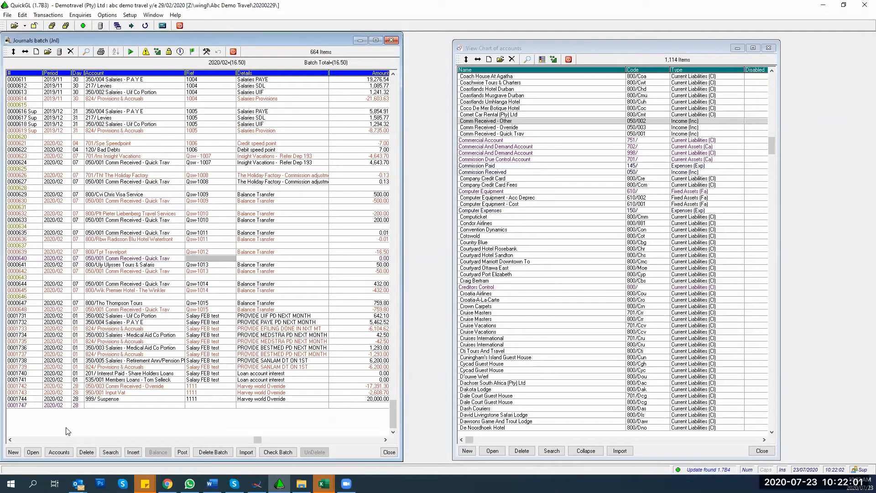
key("Return")
key("Return")
key("Return")
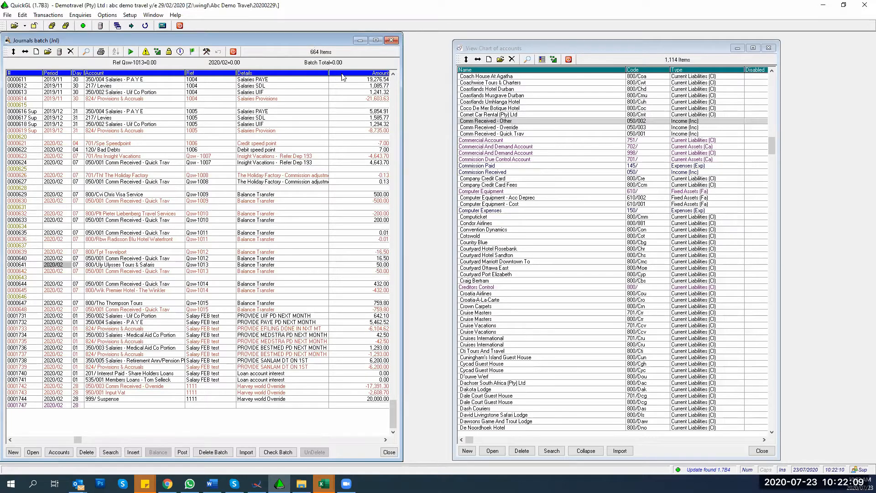
Step: Re-calculate the batch totals to confirm a 0.00 total, then reopen the Batch Tools list
left_click(205, 51)
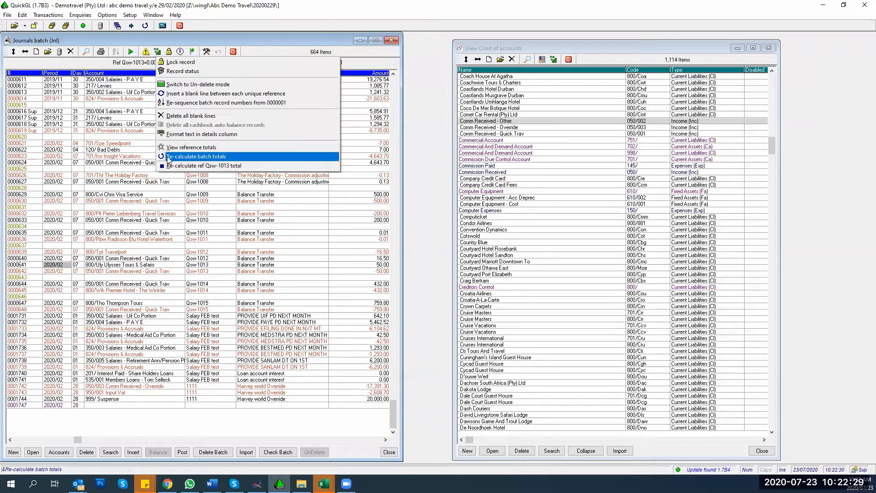
left_click(201, 157)
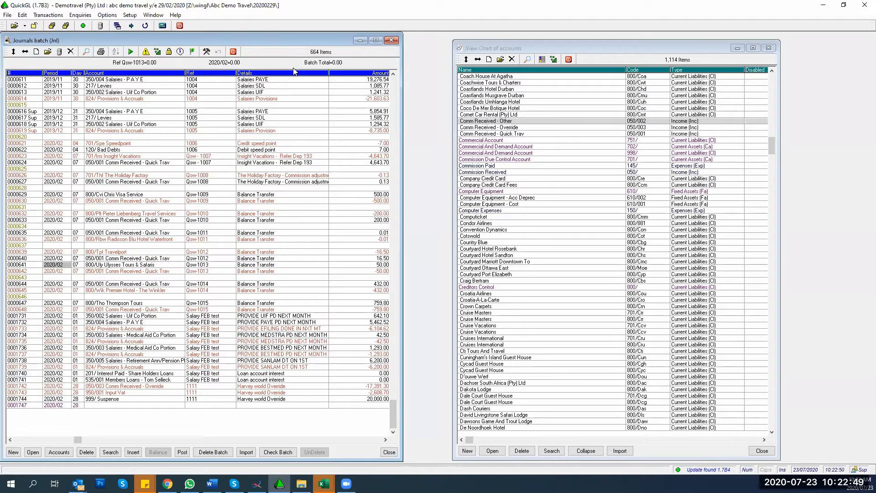
left_click(206, 52)
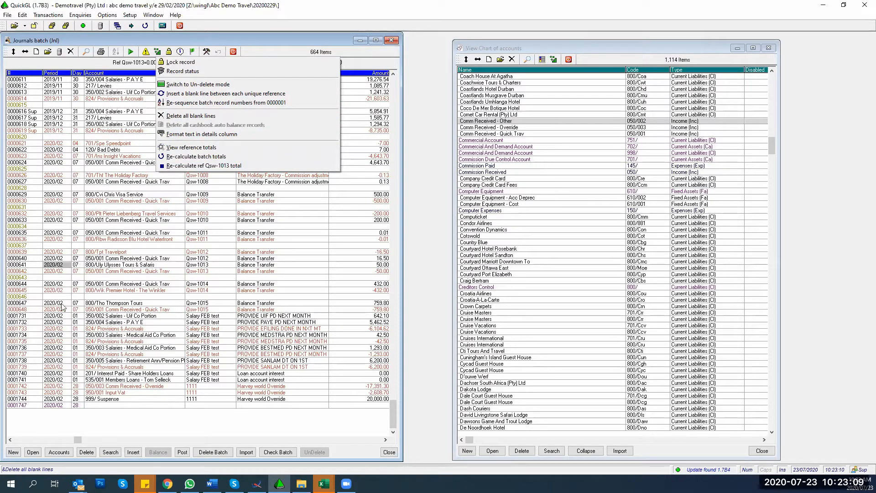
Step: Delete all 145 blank lines from the batch and return to the top of the list
left_click(204, 118)
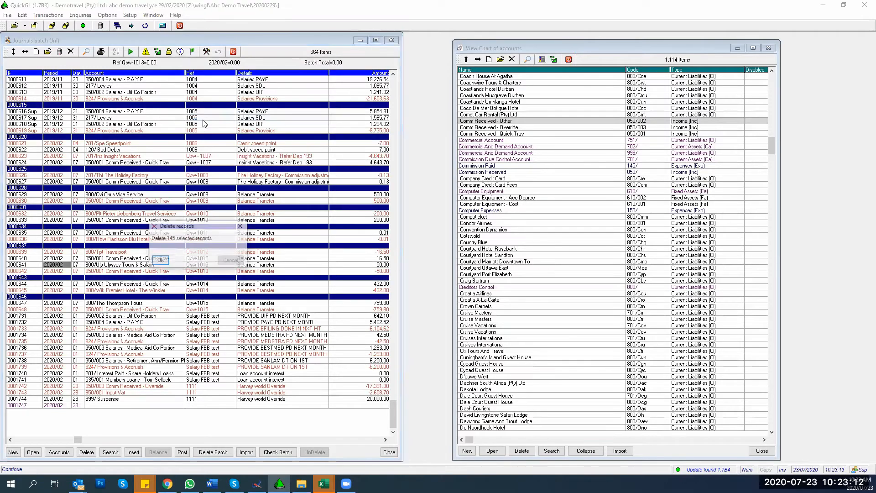
left_click(159, 260)
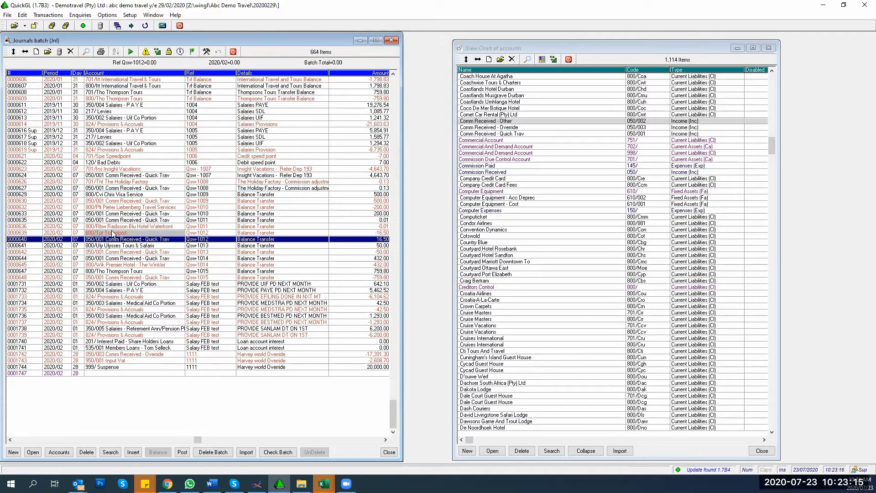
key("ctrl+Home")
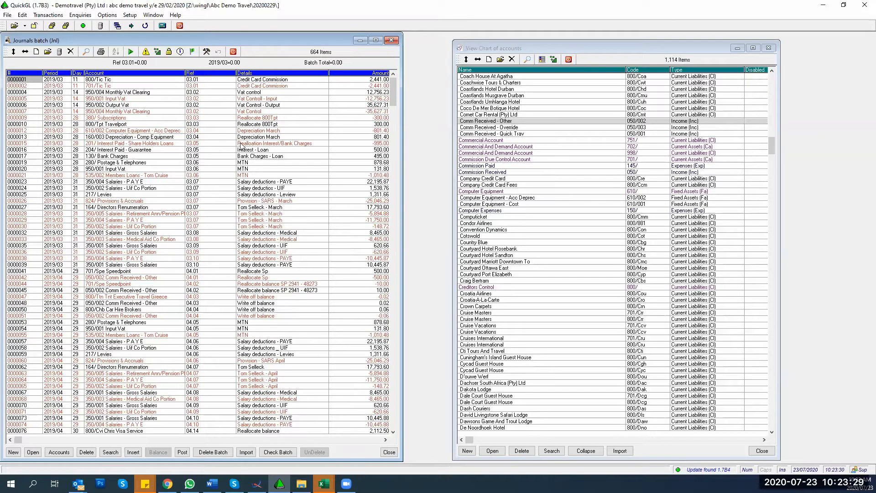
Step: Insert a blank separator line between each unique reference in the batch
left_click(206, 51)
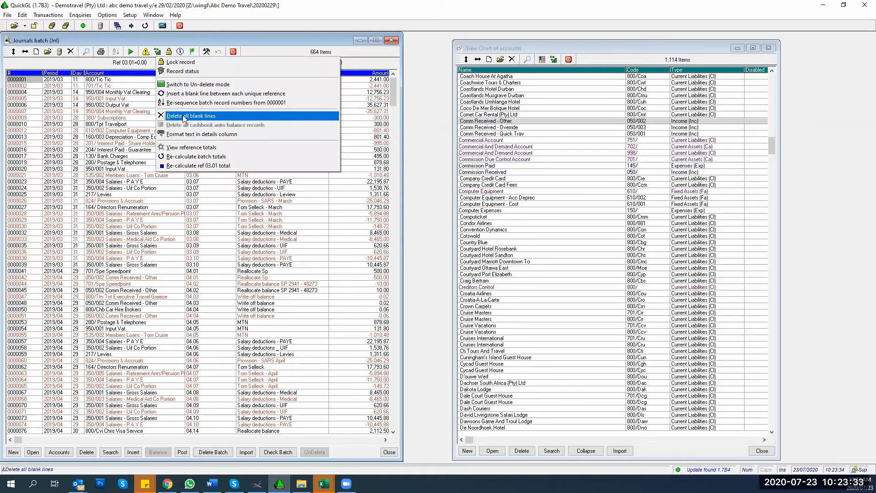
left_click(172, 94)
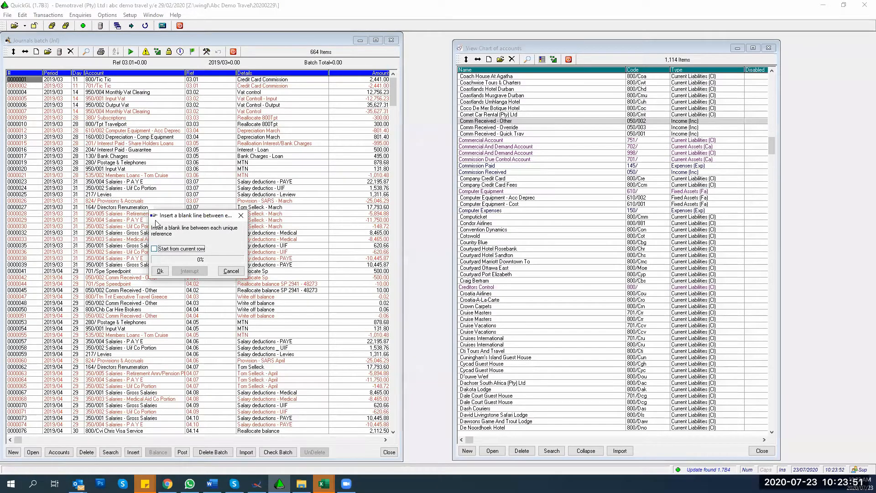
left_click(159, 271)
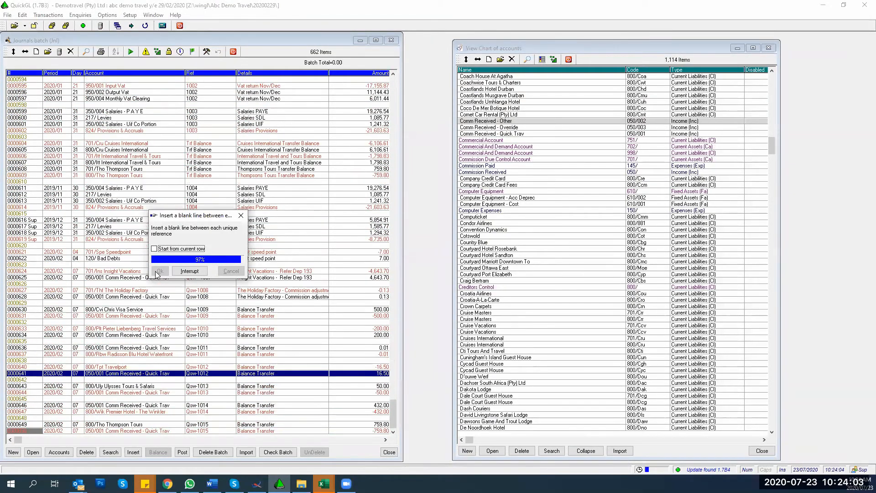
left_click(178, 271)
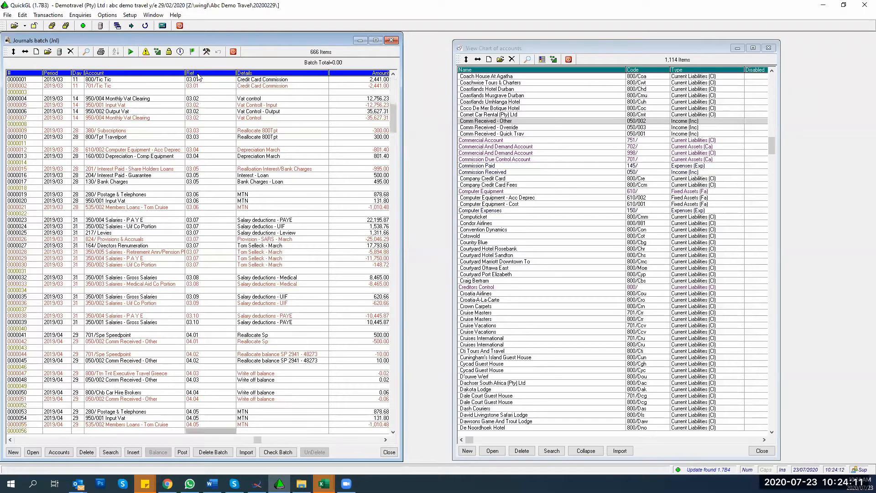
Step: Sort the batch by Ref and step through the 04.01 lines down to 06.01
left_click(198, 73)
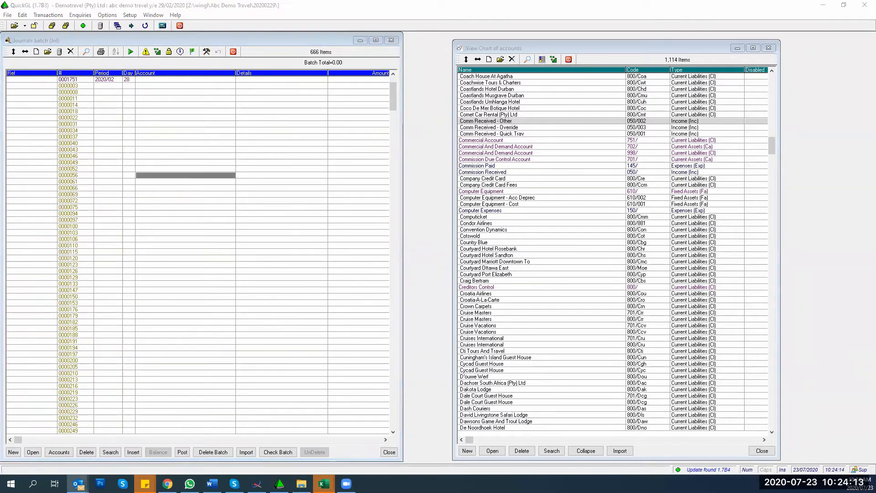
scroll(26, 181, "down", 20)
left_click(26, 182)
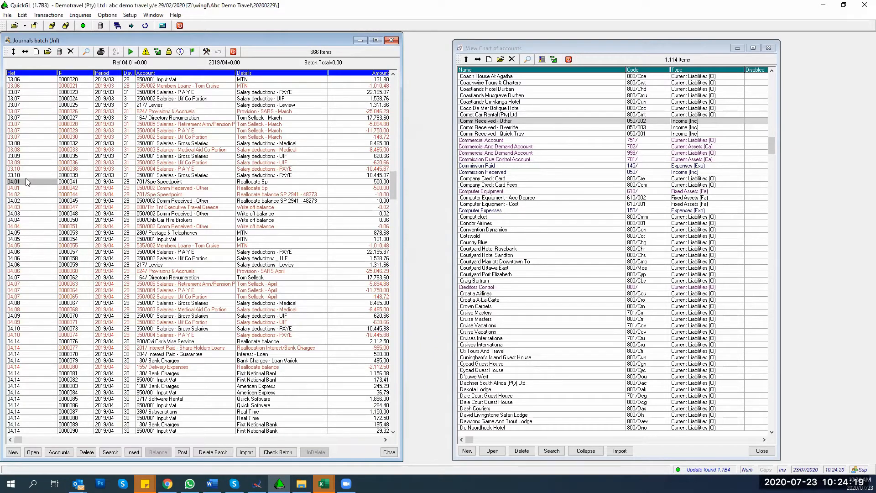
key("Down")
key("Down")
key("Down")
key("Down")
key("Down")
key("Down")
key("Down")
key("Down")
key("Down")
key("Down")
key("Down")
key("Down")
key("Down")
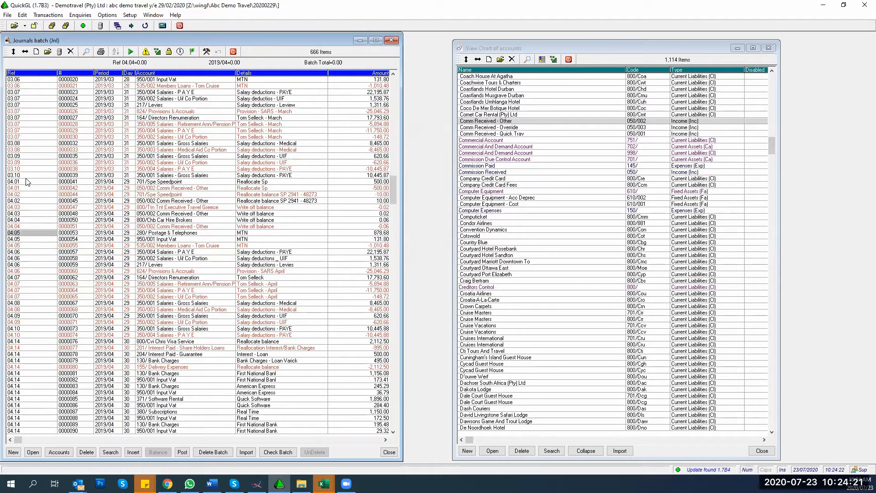
key("Down")
key("Down")
key("Down")
key("Down")
key("Down")
key("Down")
key("Down")
key("Down")
key("Down")
key("Down")
key("Down")
key("Down")
key("Down")
key("Down")
key("Down")
key("Down")
key("Down")
key("Down")
key("Down")
key("Down")
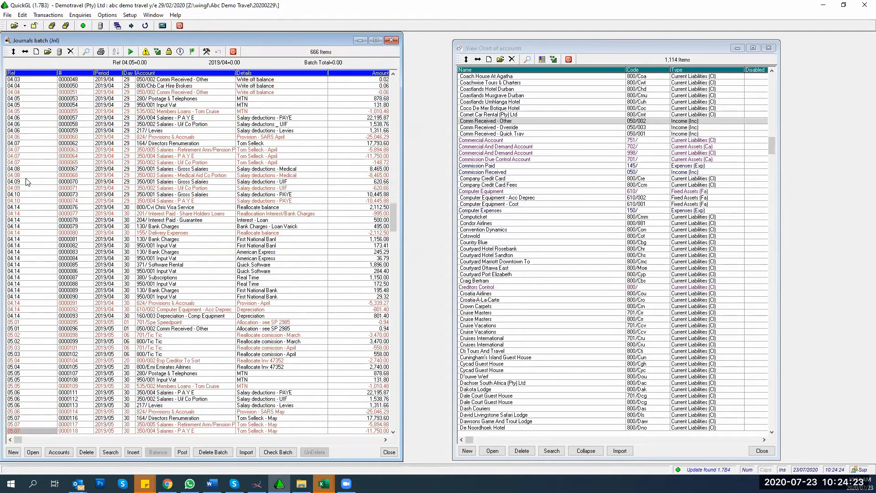
key("Down")
key("Down")
key("Down")
key("Down")
key("Down")
key("Down")
key("Down")
key("Down")
key("Down")
key("Down")
key("Down")
key("Down")
key("Down")
key("Down")
key("Down")
key("Down")
key("Down")
key("Down")
key("Down")
key("Down")
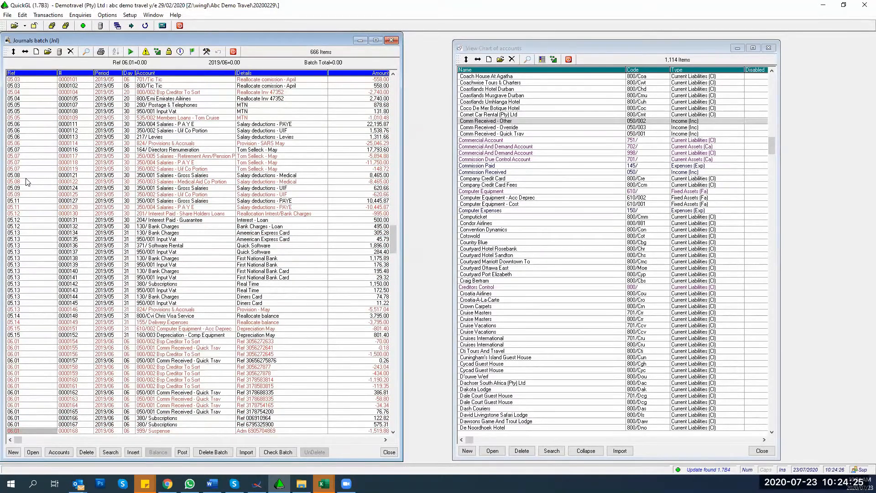
Step: Close the Journals batch and its reference totals window, acknowledging the dependent-form warning
key("Page_Down")
key("Page_Down")
key("Page_Down")
key("Page_Down")
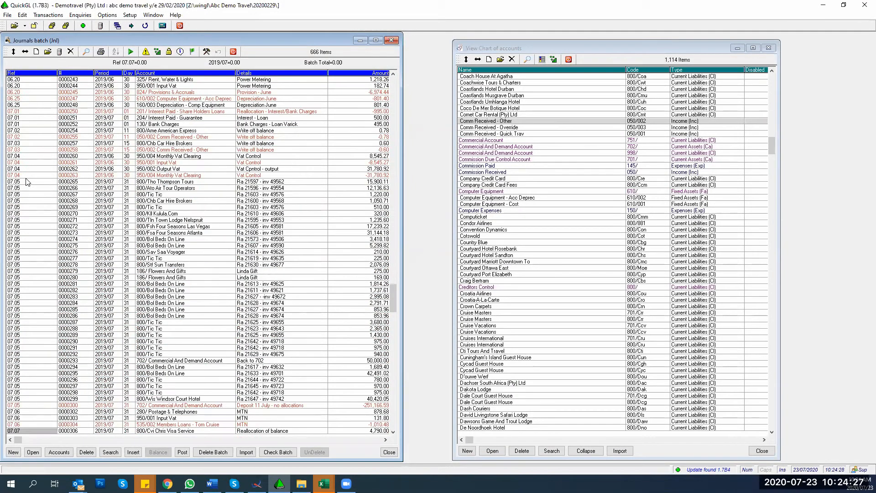
key("Page_Down")
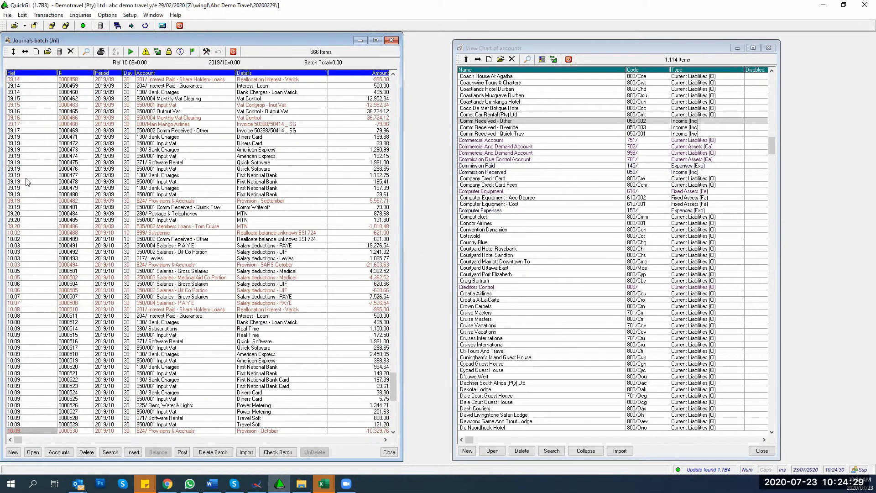
key("Page_Up")
key("Page_Up")
key("Page_Up")
key("Page_Up")
key("Page_Up")
key("Page_Up")
key("Page_Up")
key("Page_Up")
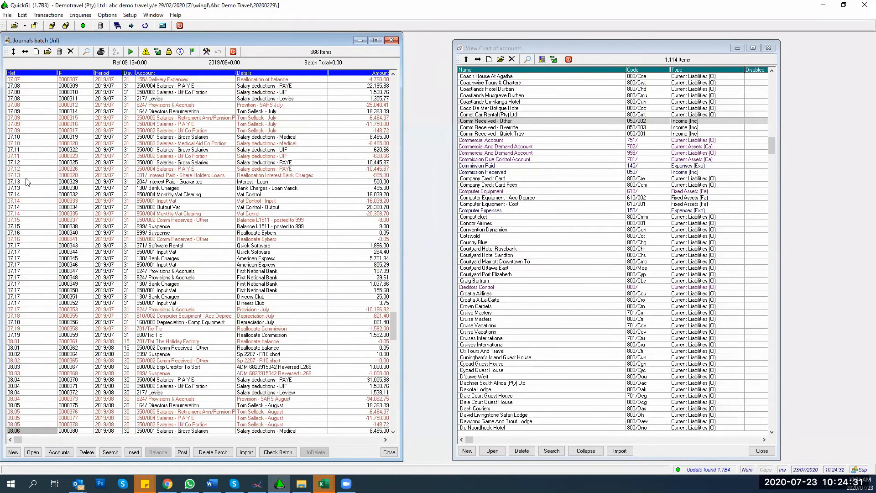
key("Page_Up")
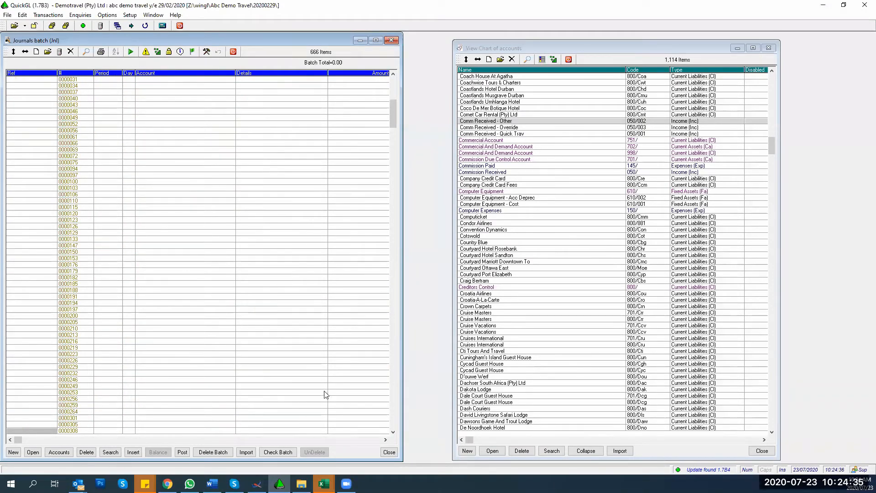
left_click(390, 454)
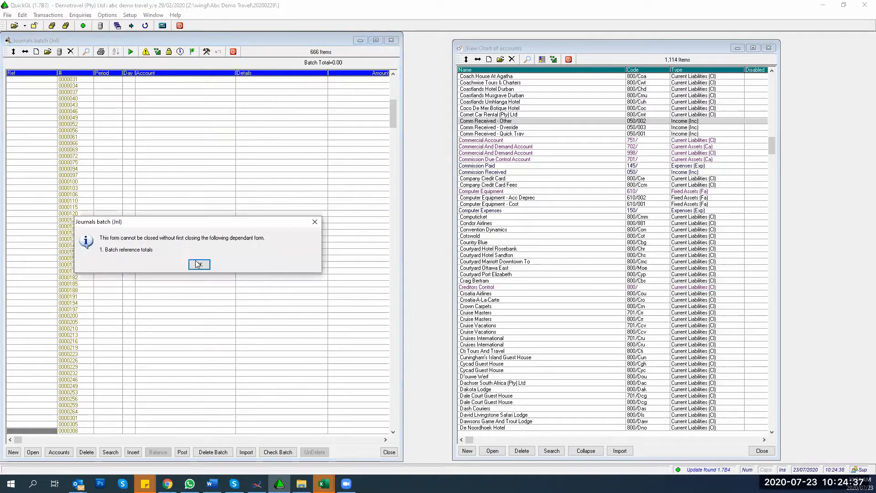
left_click(198, 265)
left_click(133, 49)
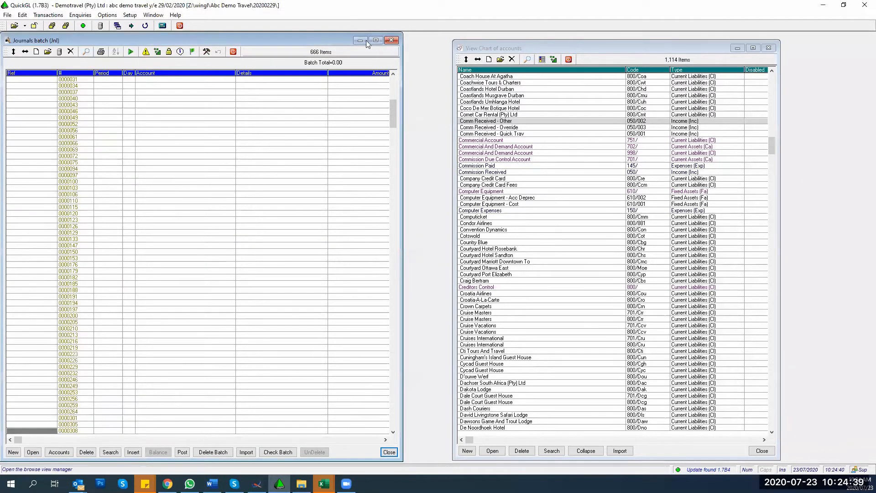
left_click(391, 40)
Step: Reopen the Jnl - Journals normal batch maximized, starting at record 0000001
left_click(48, 15)
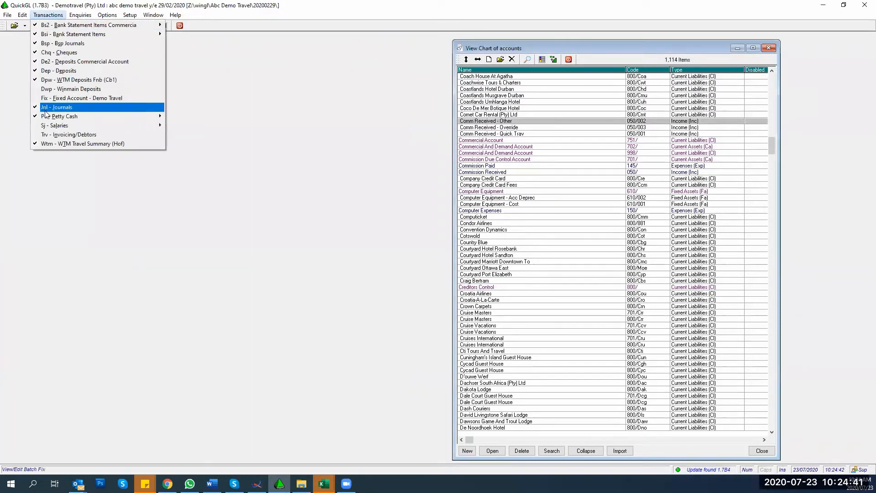
mouse_move(64, 107)
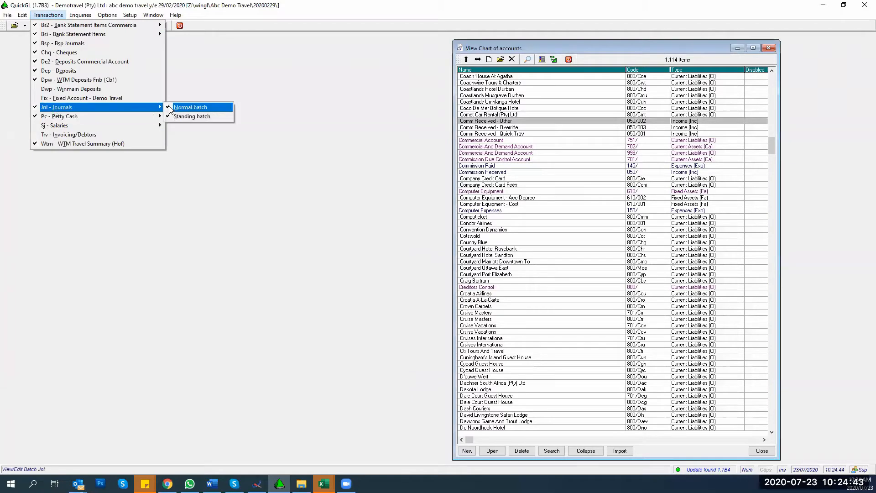
left_click(170, 107)
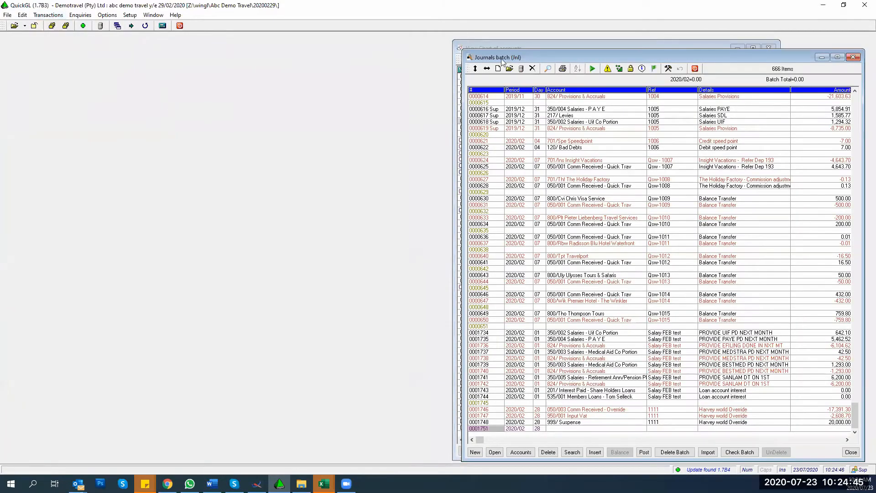
left_click_drag(501, 59, 63, 36)
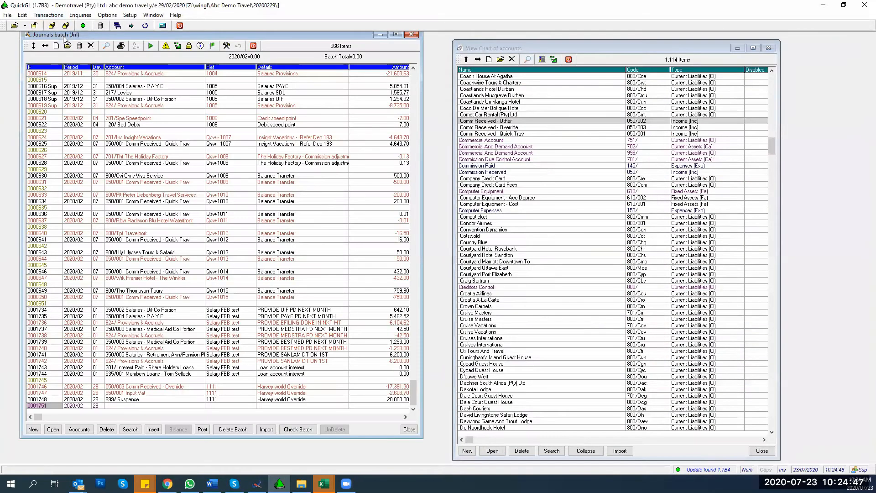
double_click(63, 36)
scroll(106, 198, "up", 3)
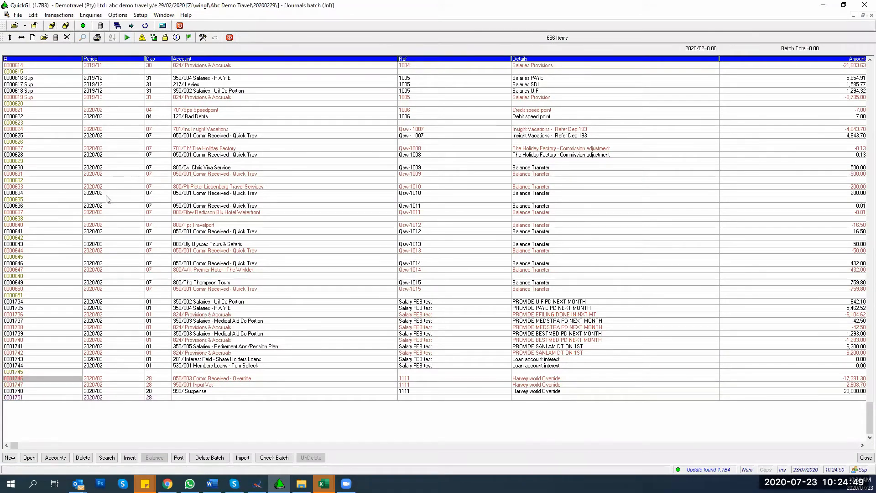
key("Page_Up")
key("Page_Up")
key("Page_Up")
key("Page_Up")
key("Page_Up")
key("Page_Up")
key("Page_Up")
key("Page_Up")
key("Page_Up")
key("Page_Up")
key("Page_Up")
key("Page_Up")
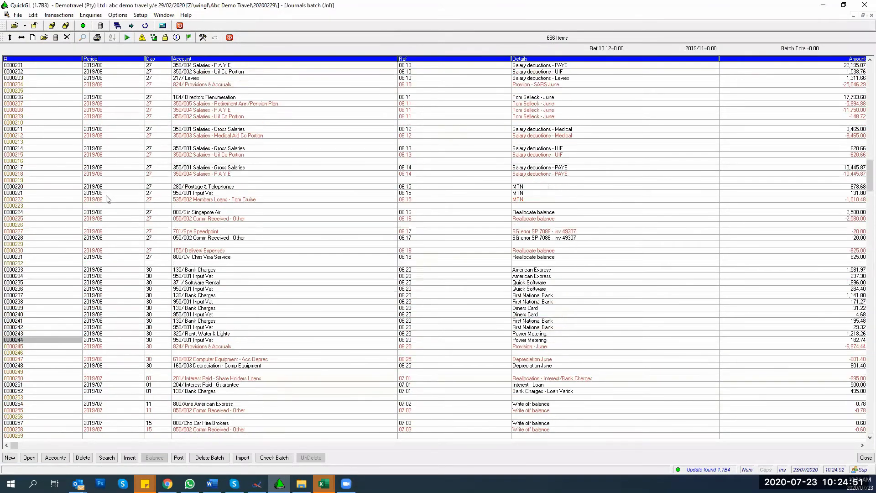
left_click(204, 40)
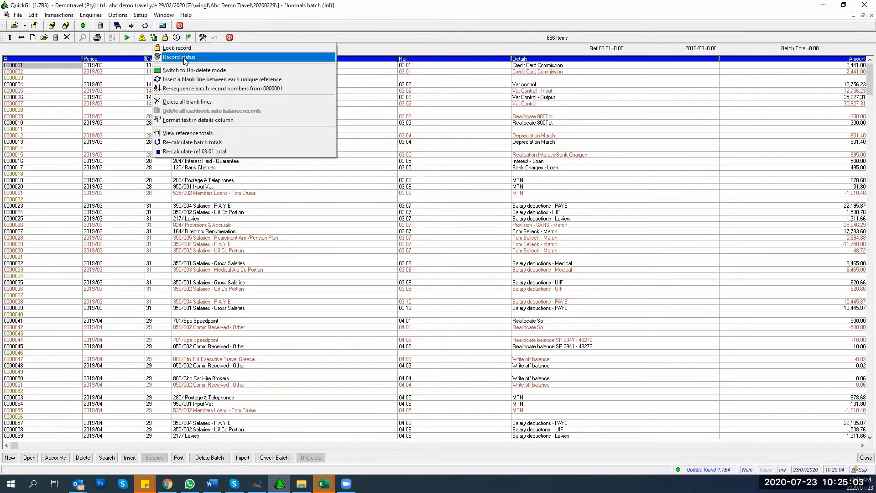
left_click(14, 68)
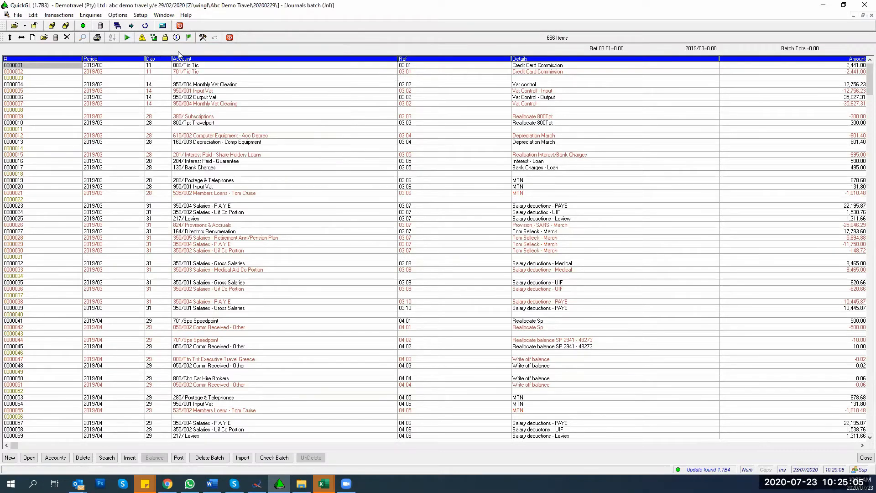
left_click(193, 66)
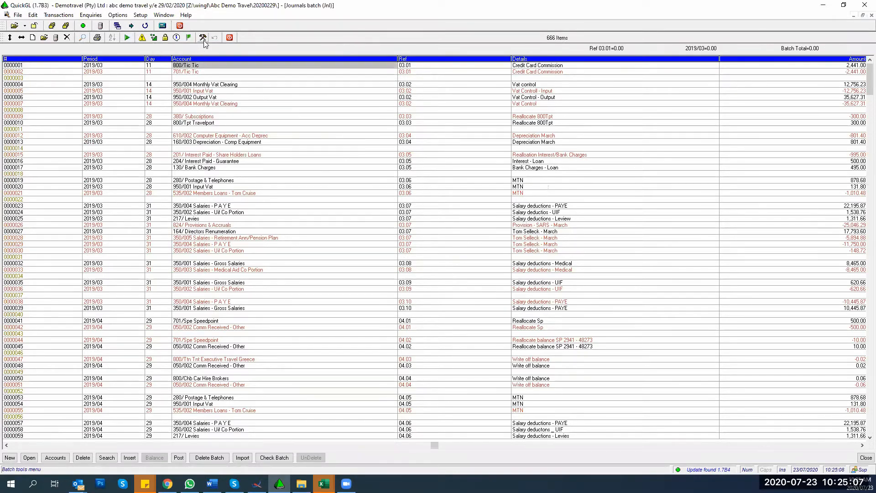
left_click(203, 39)
left_click(194, 58)
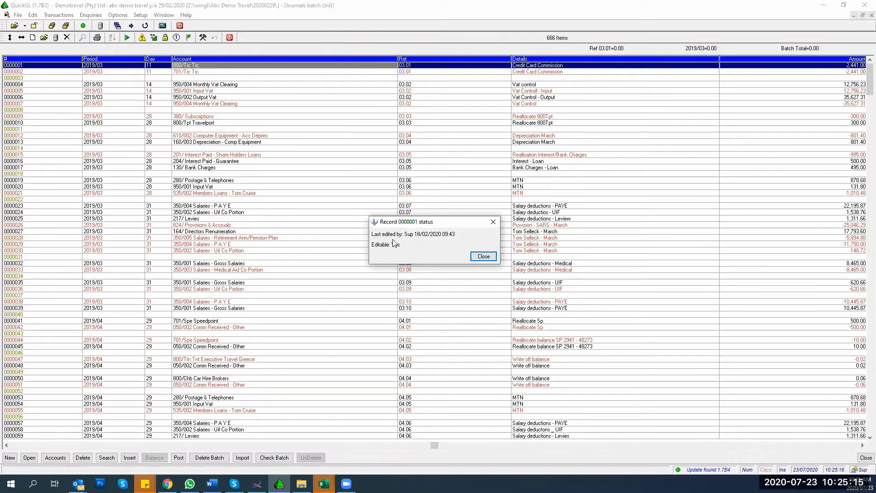
left_click(483, 256)
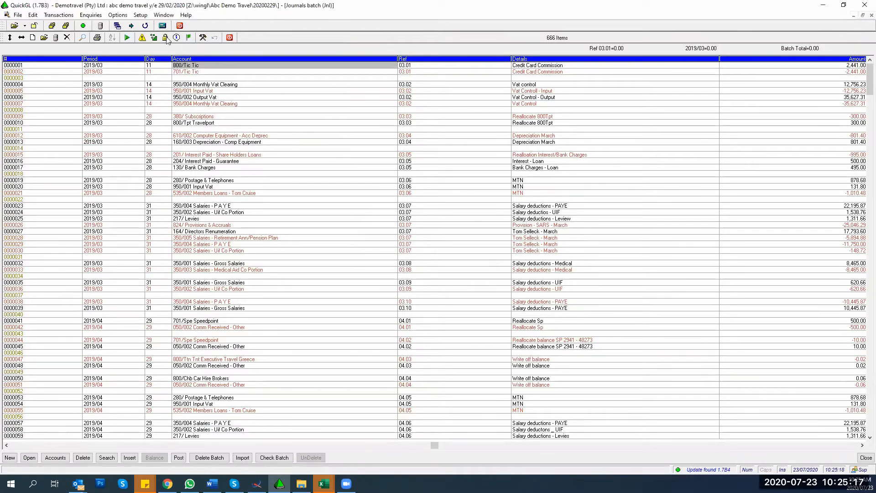
left_click(203, 38)
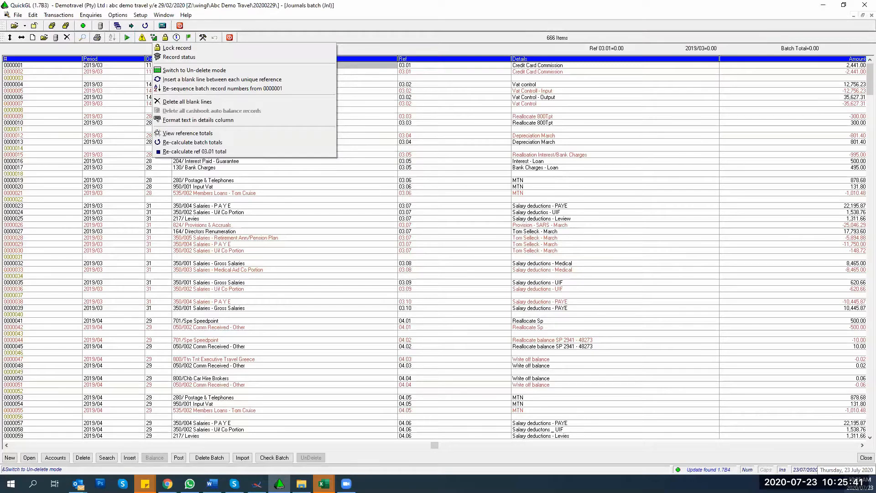
left_click(543, 191)
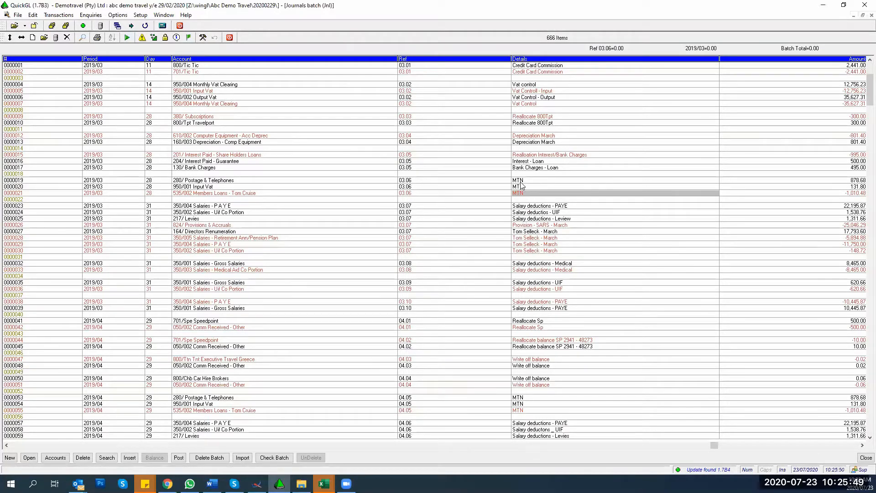
Step: Page down the journal batch to the UIF salary deduction rows
left_click(547, 213)
left_click(542, 259)
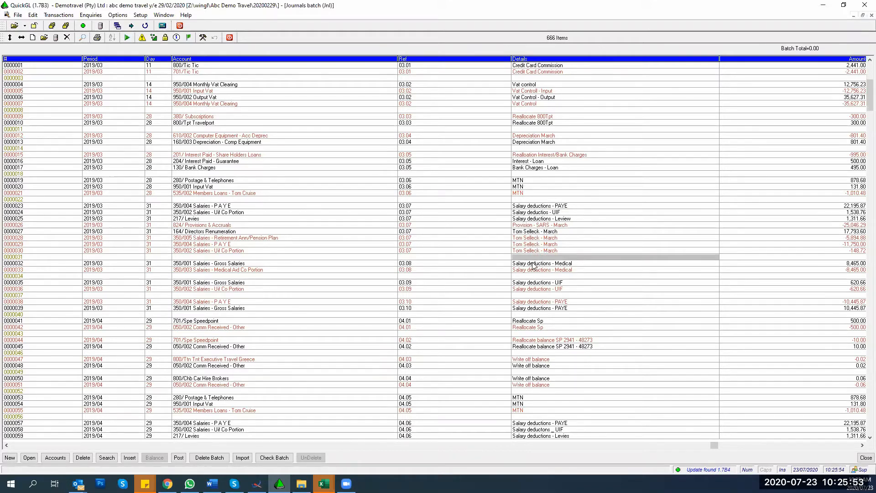
key("Page_Down")
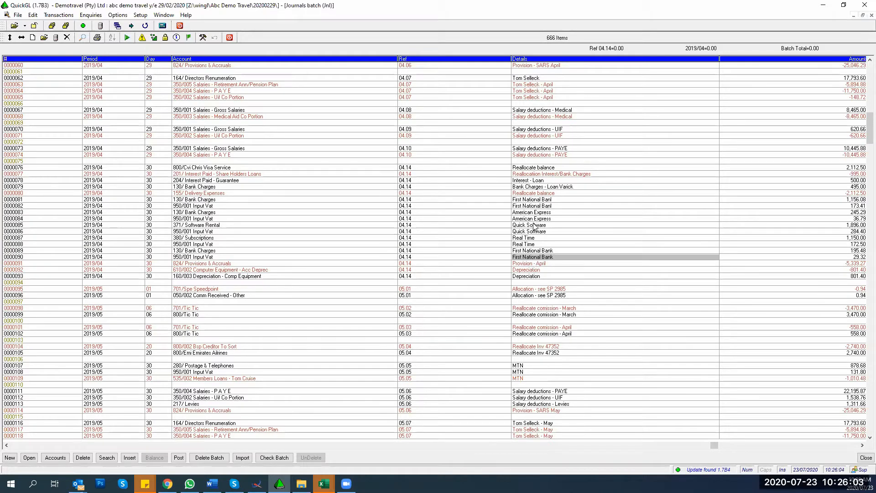
key("Up")
key("Up")
key("Up")
key("Up")
key("Page_Down")
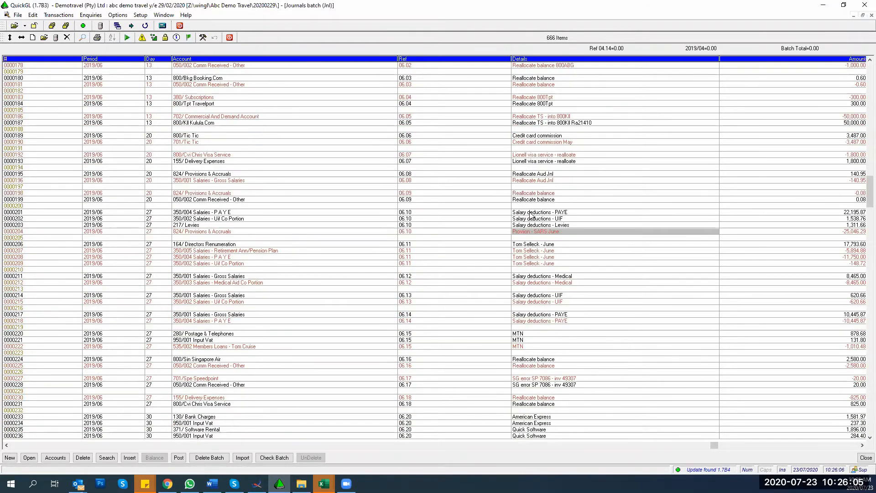
Step: Select rows 0000124 to 0000126 and bring up Batch Tools for them
left_click(531, 71)
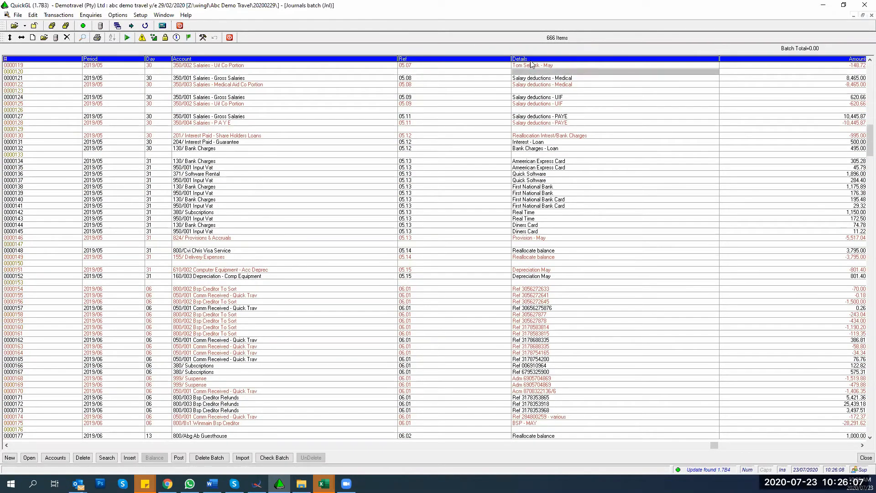
left_click(530, 99)
key("shift+Down")
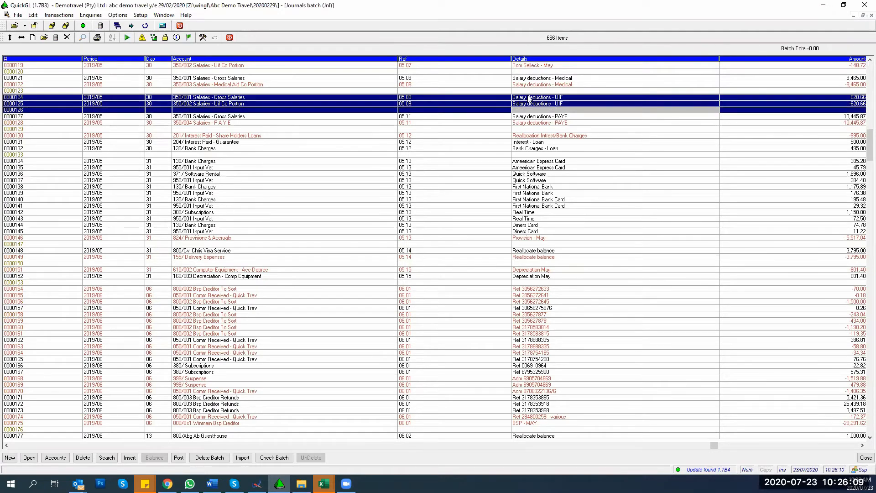
right_click(530, 98)
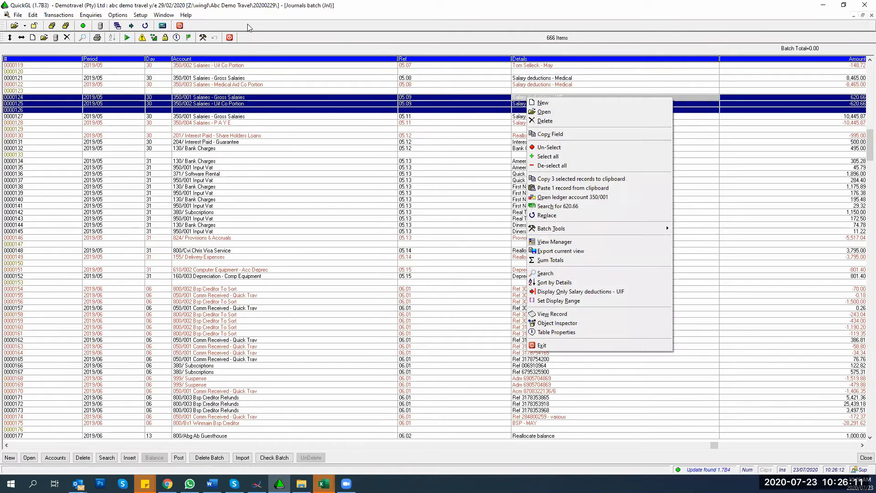
left_click(205, 38)
left_click(206, 39)
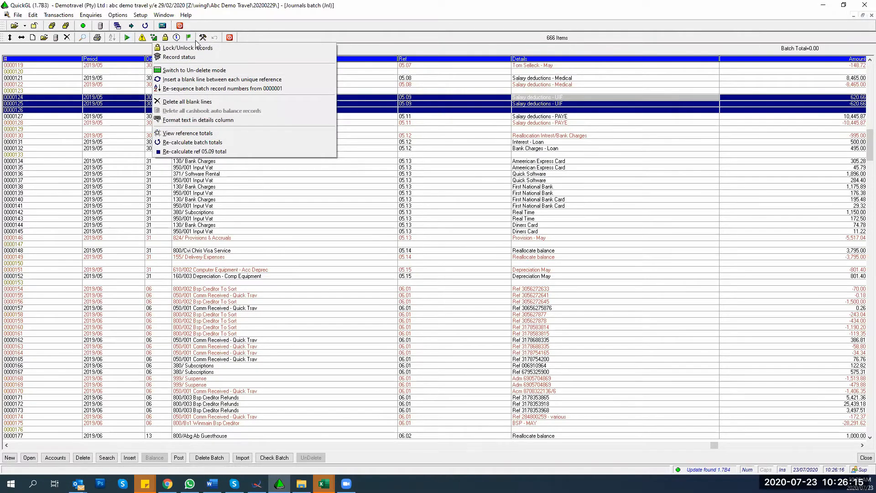
Step: Apply the Capitalised (C) details format to the three selected UIF records
left_click(180, 122)
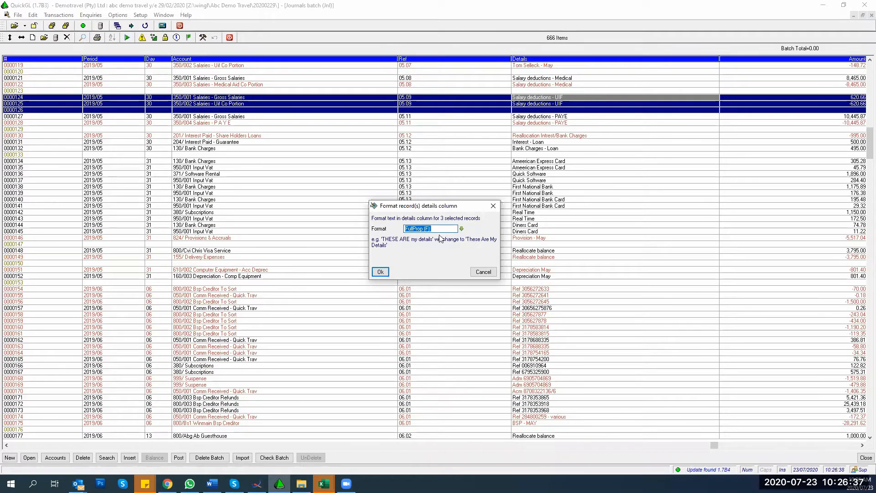
left_click(462, 229)
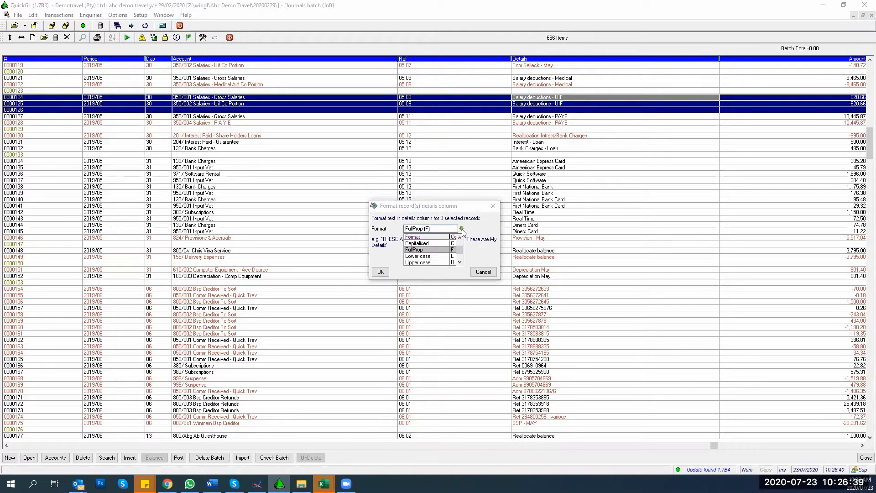
left_click(434, 243)
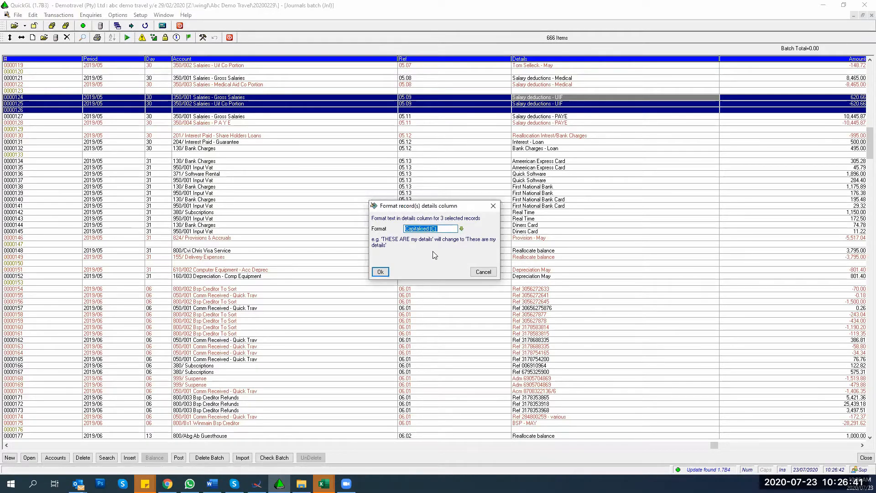
left_click(462, 229)
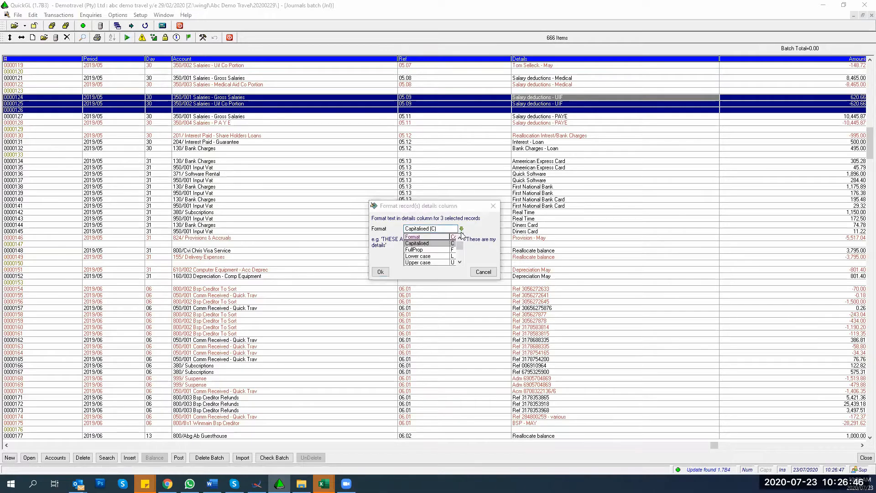
left_click(416, 263)
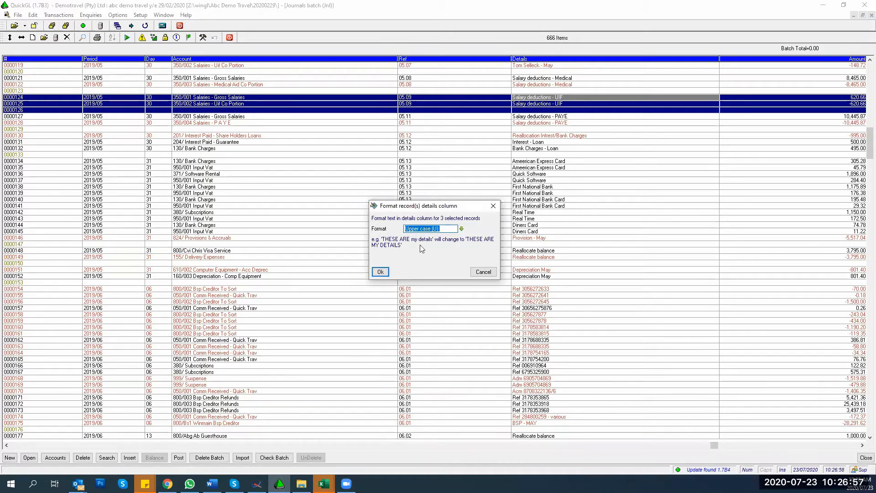
left_click(462, 229)
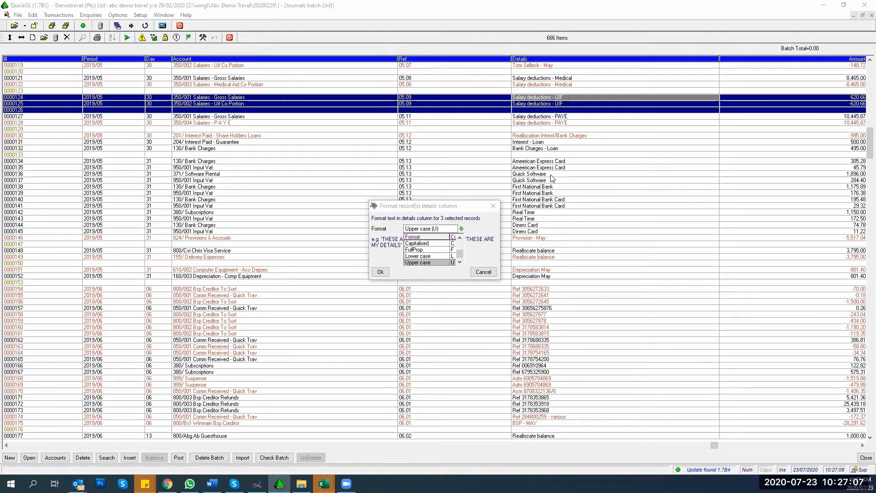
left_click(417, 245)
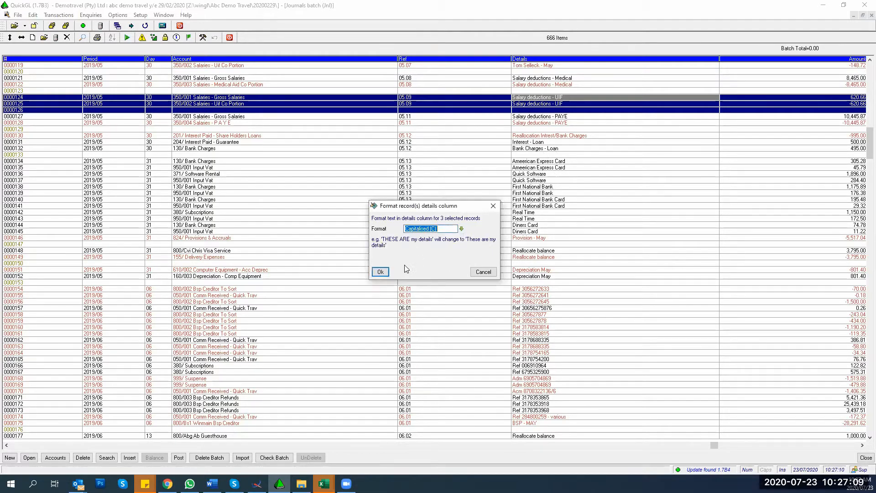
left_click(381, 271)
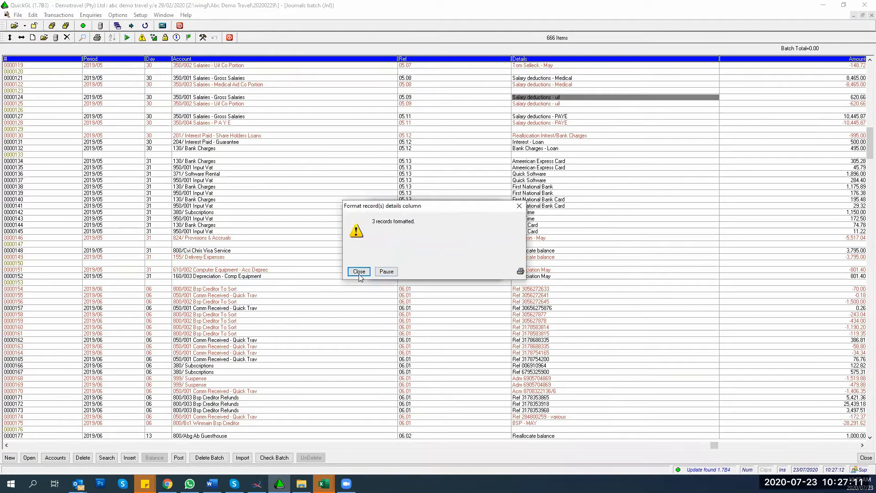
left_click(358, 272)
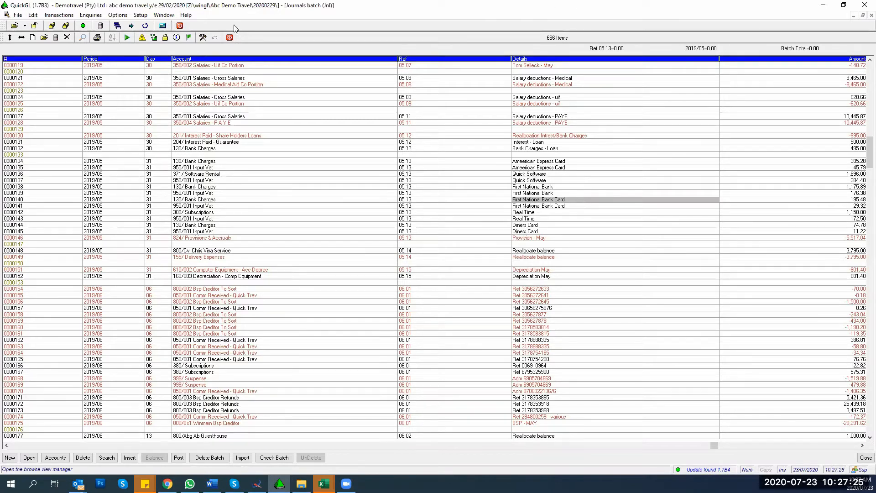
Step: Dismiss Batch Tools without choosing anything and return to the top of the batch
left_click(203, 38)
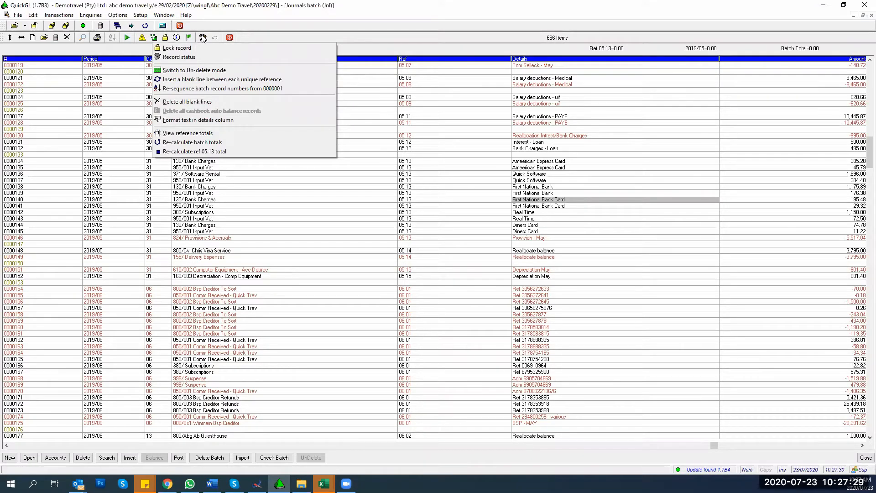
left_click(520, 120)
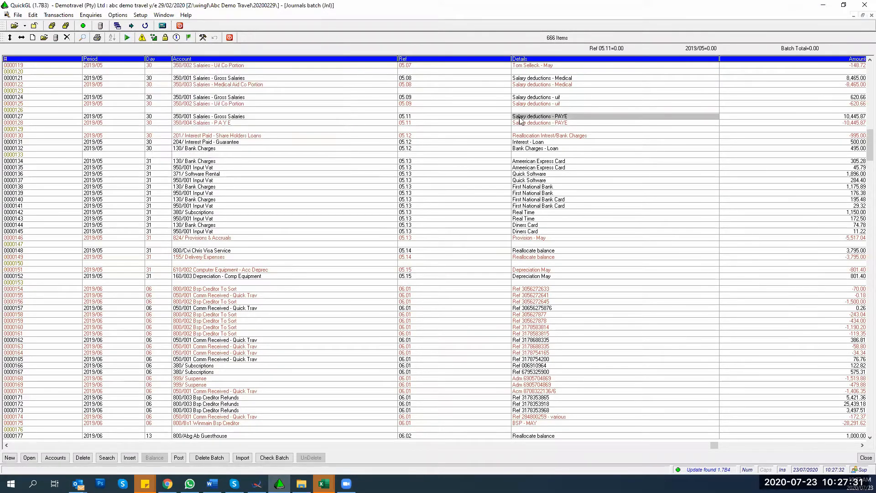
left_click(520, 164)
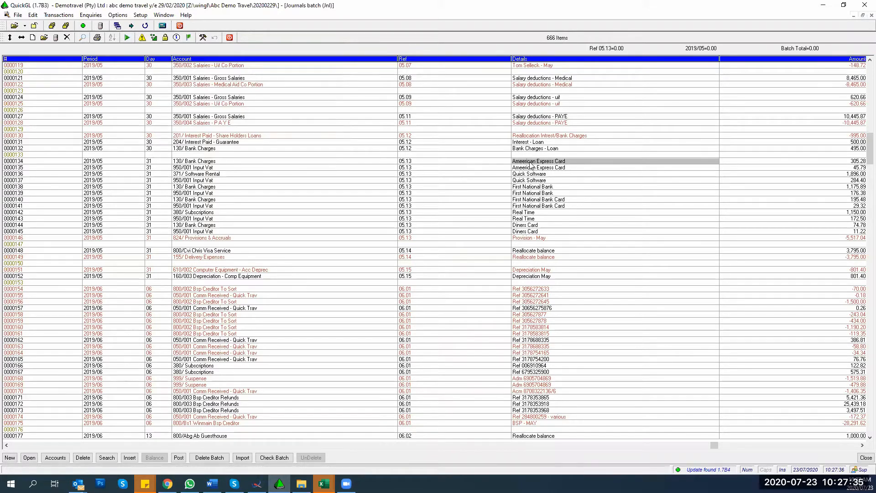
scroll(559, 231, "up", 3)
key("Page_Up")
key("Page_Up")
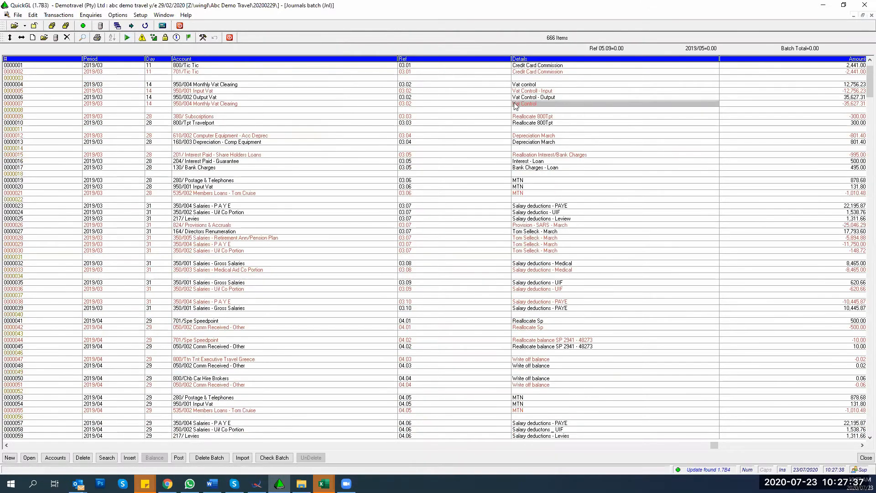
Step: Select all 666 journal records and bring up Batch Tools from their context menu
right_click(529, 85)
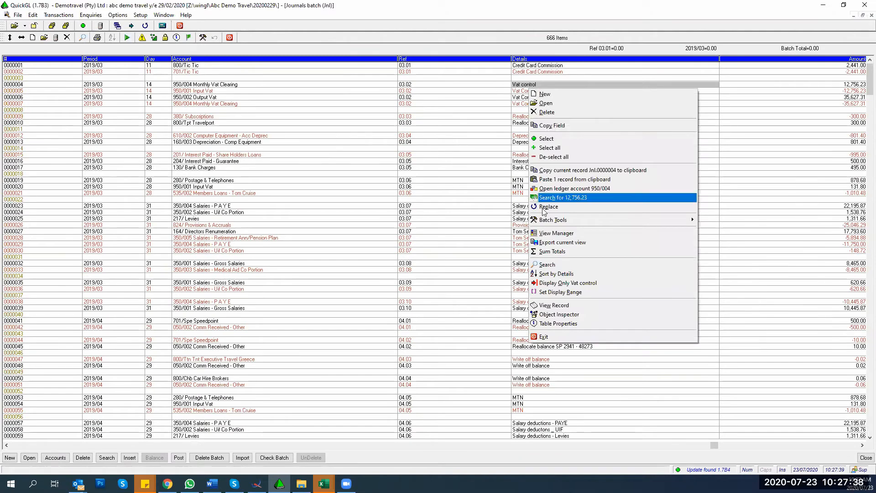
left_click(549, 148)
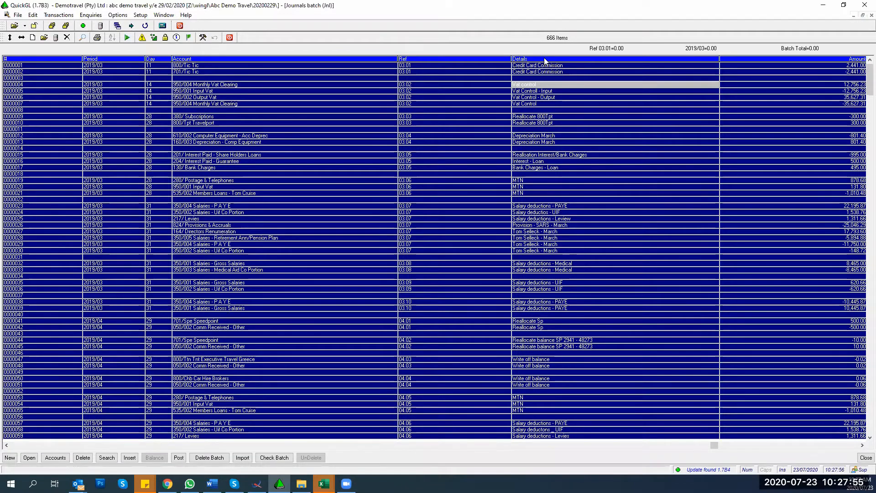
right_click(547, 86)
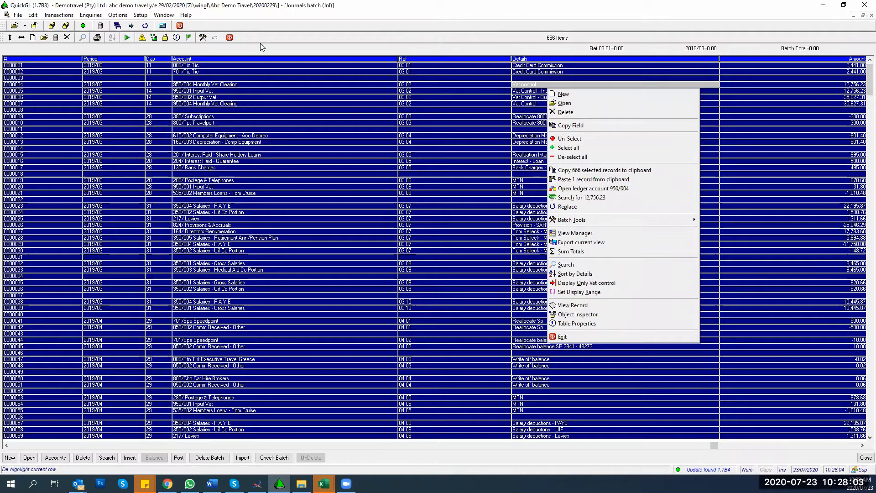
mouse_move(578, 221)
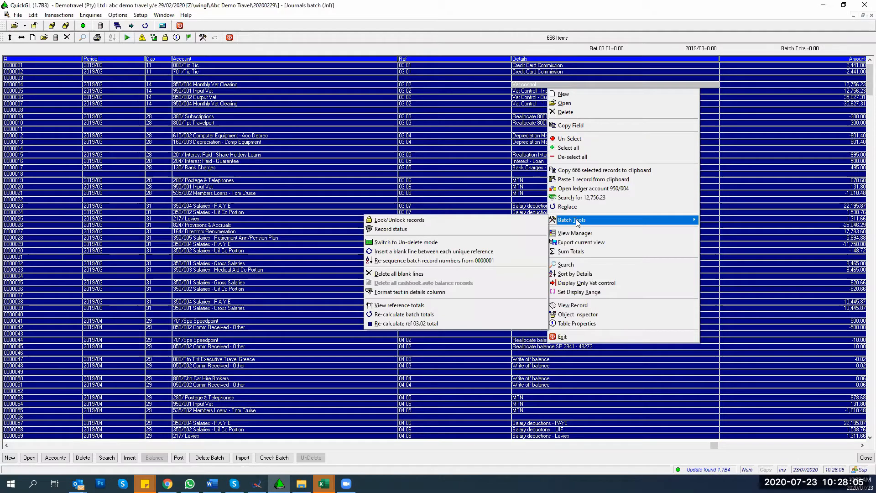
Step: Apply the Upper case (U) details format to all 666 records, giving 'SALARY DEDUCTIONS - UIF'
left_click(439, 293)
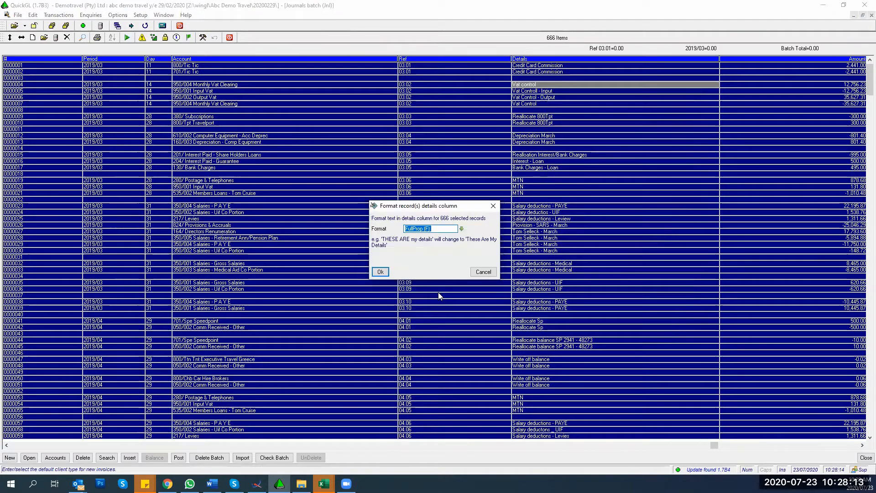
left_click(462, 229)
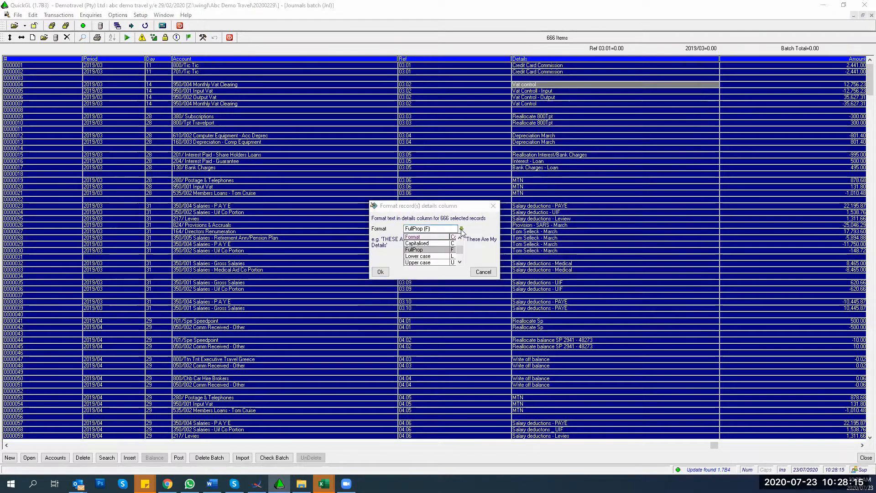
left_click(420, 250)
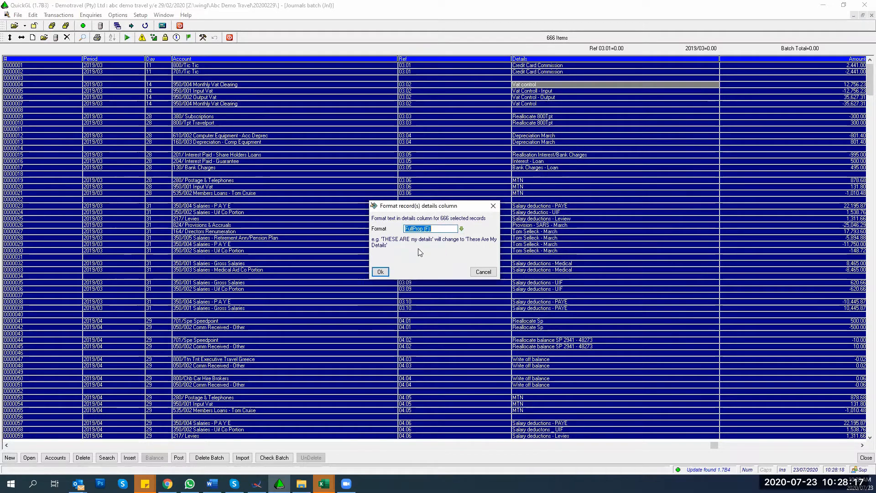
left_click(456, 229)
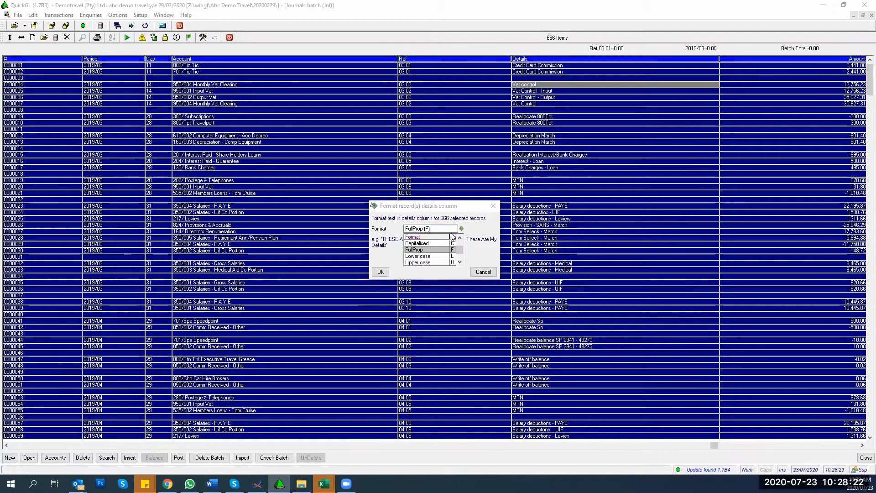
left_click(417, 263)
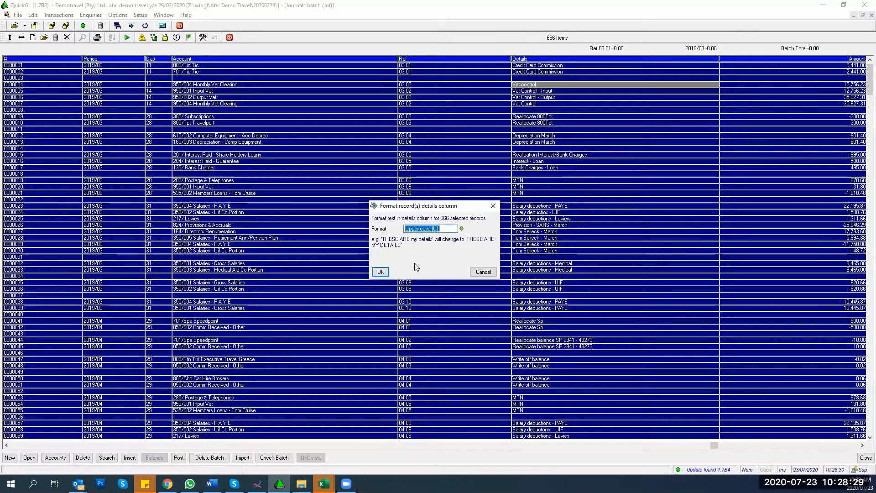
left_click(380, 272)
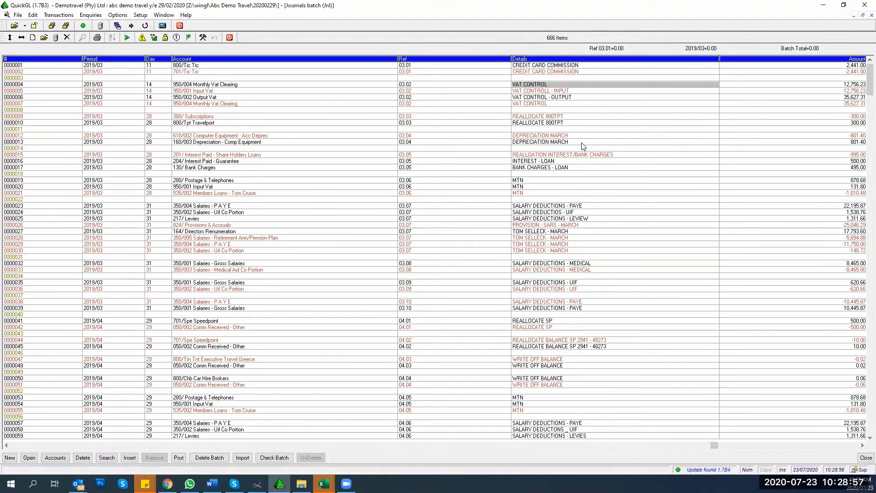
Step: Open the batch tools list twice and dismiss it without running any tool
left_click(203, 37)
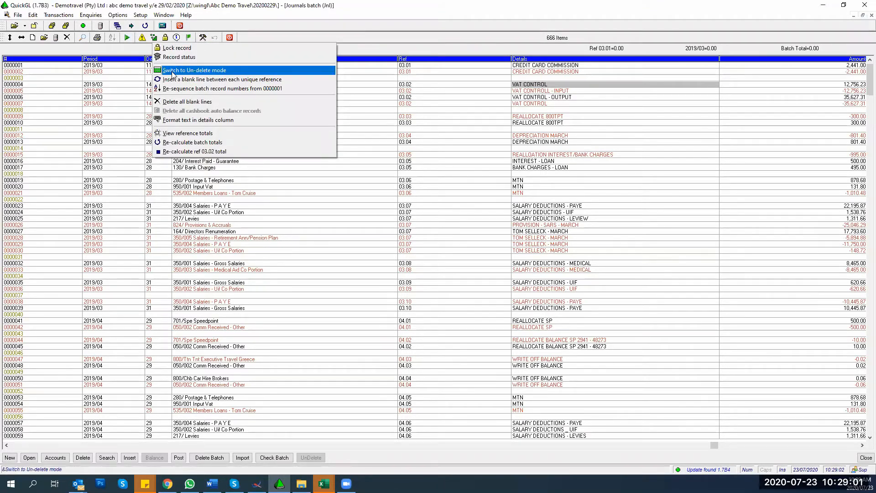
left_click(533, 108)
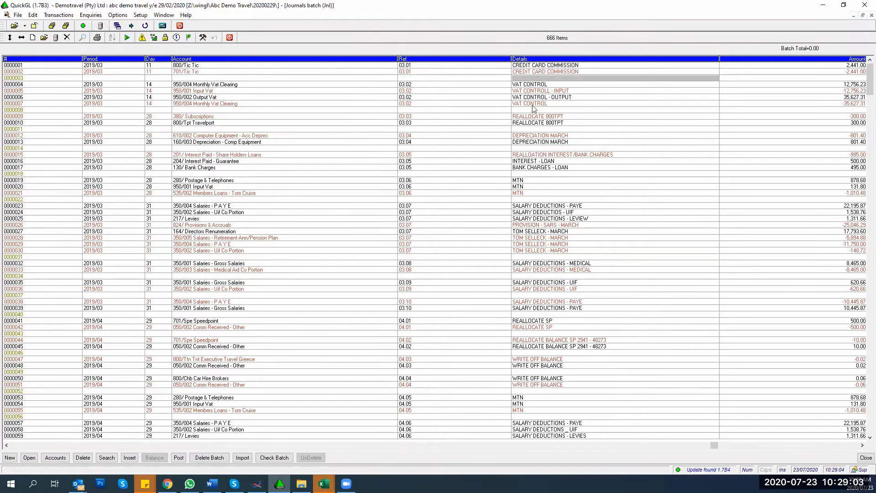
left_click(202, 37)
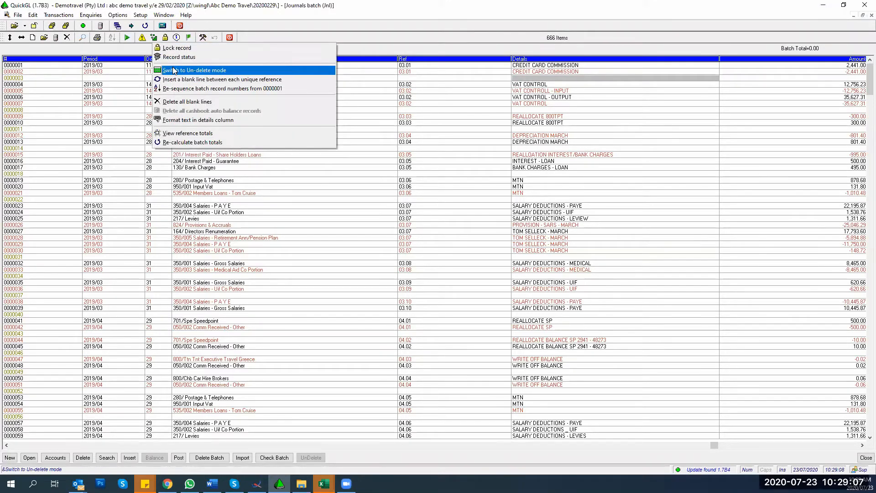
left_click(575, 103)
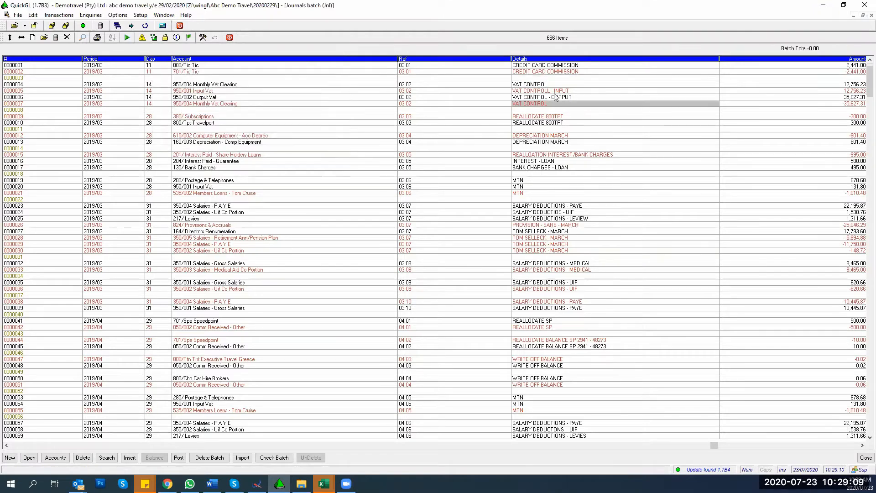
Step: Select VAT CONTROL lines 0000004 through 0000007 and delete those four records
left_click(548, 86)
key("shift+Down")
key("shift+Down")
key("shift+Down")
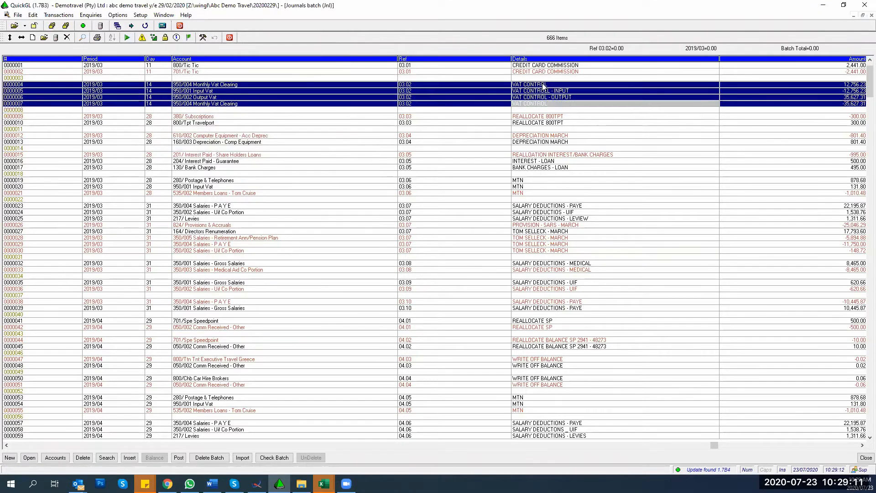
key("Delete")
left_click(396, 256)
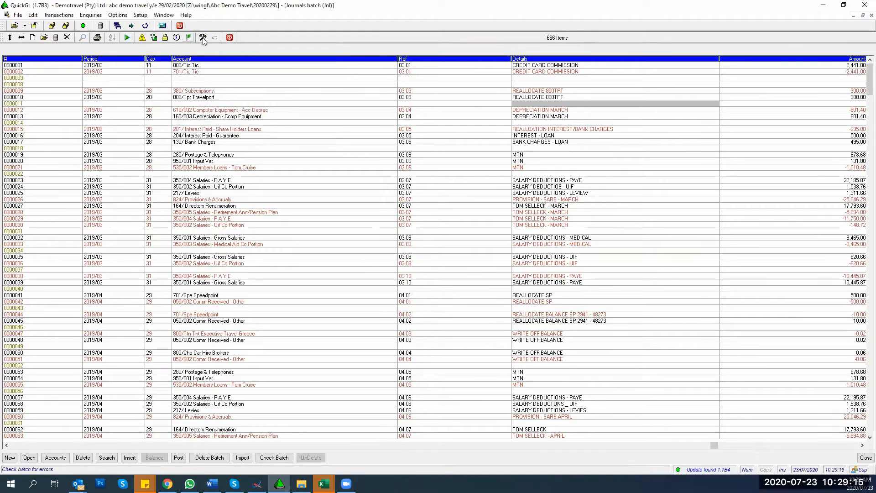
left_click(153, 38)
Step: Switch the batch to un-delete mode and restore deleted VAT line 0000004
left_click(178, 71)
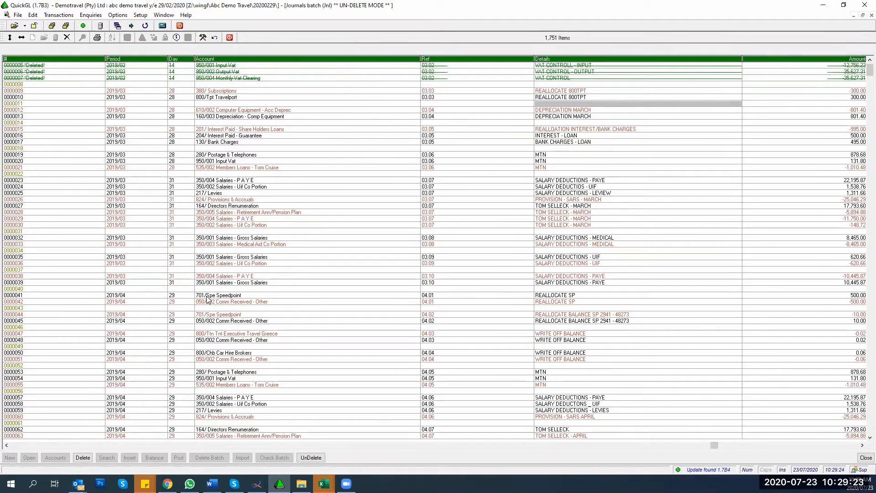
key("Up")
key("Up")
key("Up")
key("Up")
key("Up")
key("Up")
key("Up")
key("Up")
key("Up")
key("Up")
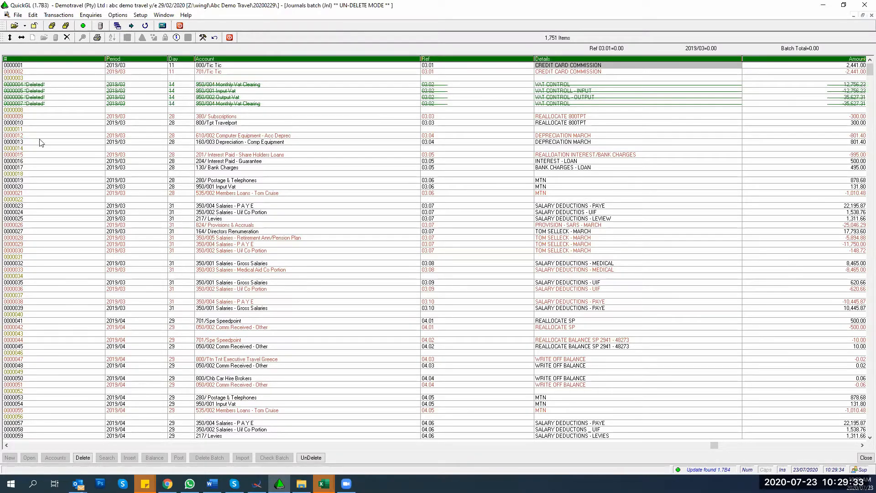
left_click(40, 85)
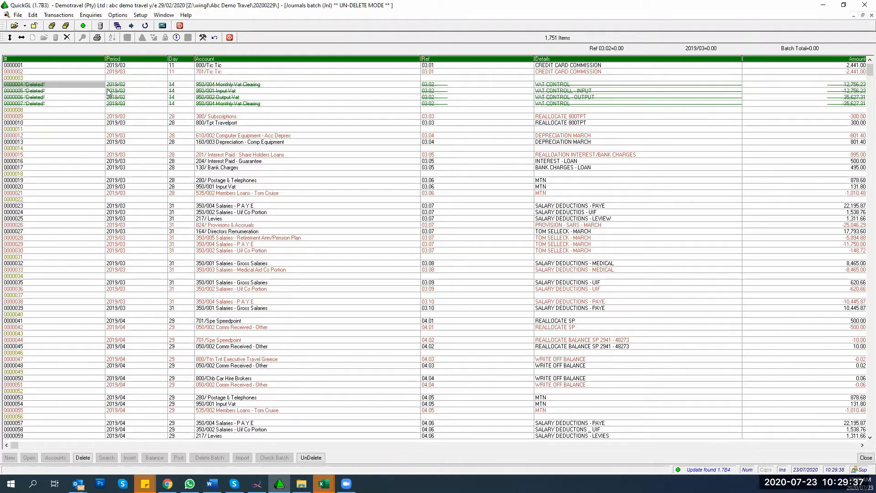
left_click(539, 85)
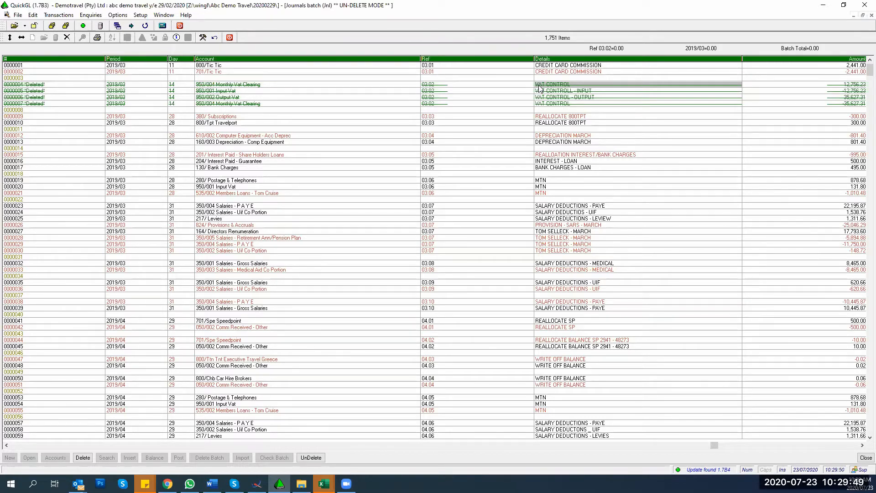
left_click(302, 457)
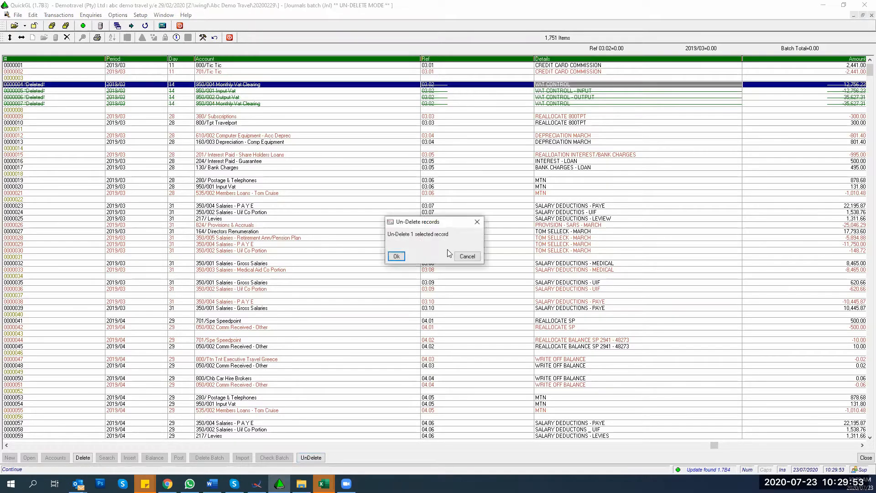
left_click(396, 254)
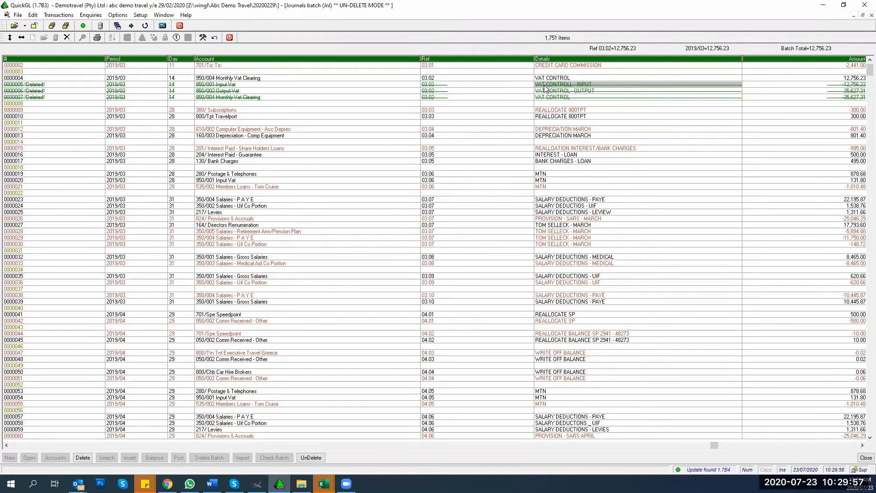
Step: Restore the remaining deleted VAT CONTROL lines 0000005 to 0000007
key("shift+Down")
key("shift+Down")
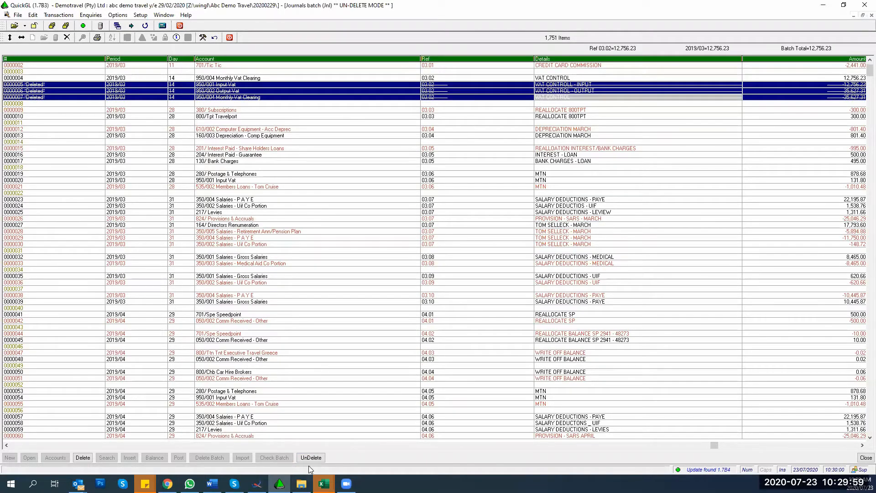
left_click(310, 458)
left_click(391, 256)
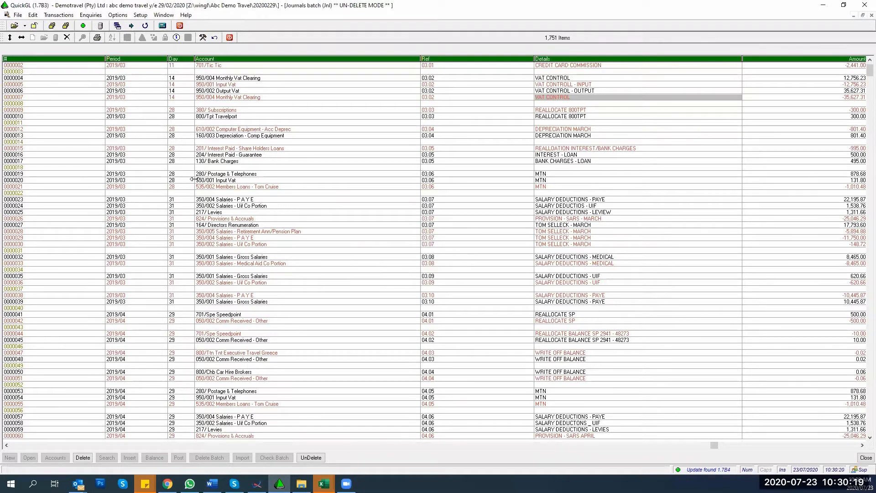
key("Up")
key("Up")
key("Up")
key("Up")
key("Up")
key("Up")
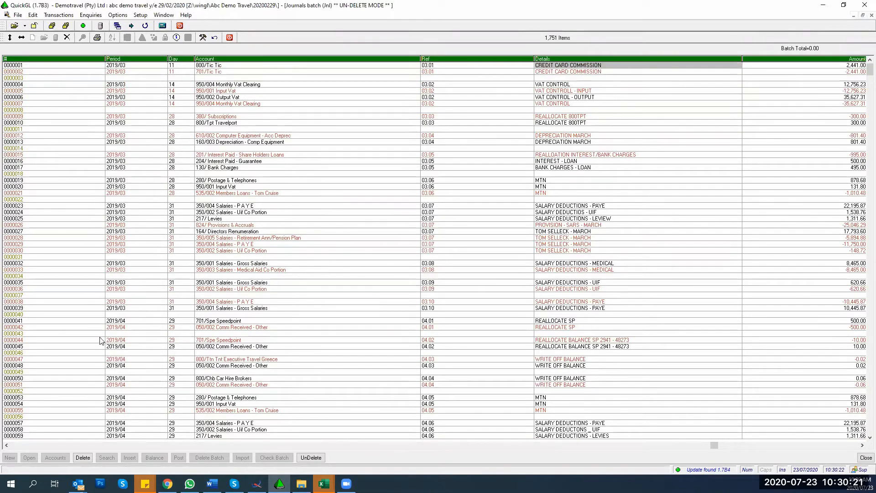
Step: Close the Journals batch and Chart of accounts windows
left_click(871, 15)
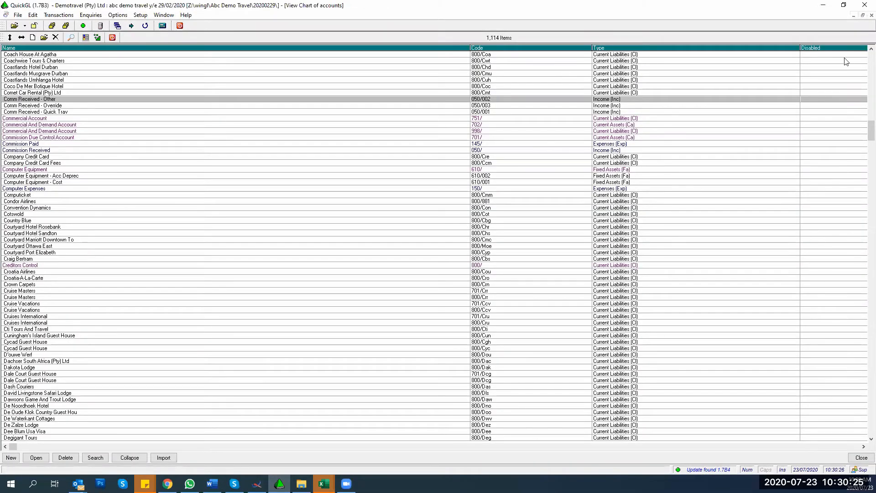
key("Escape")
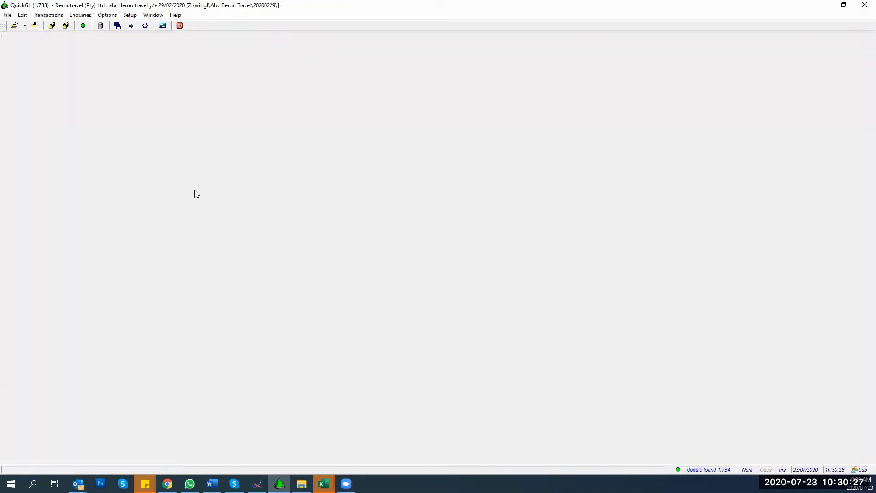
left_click(46, 15)
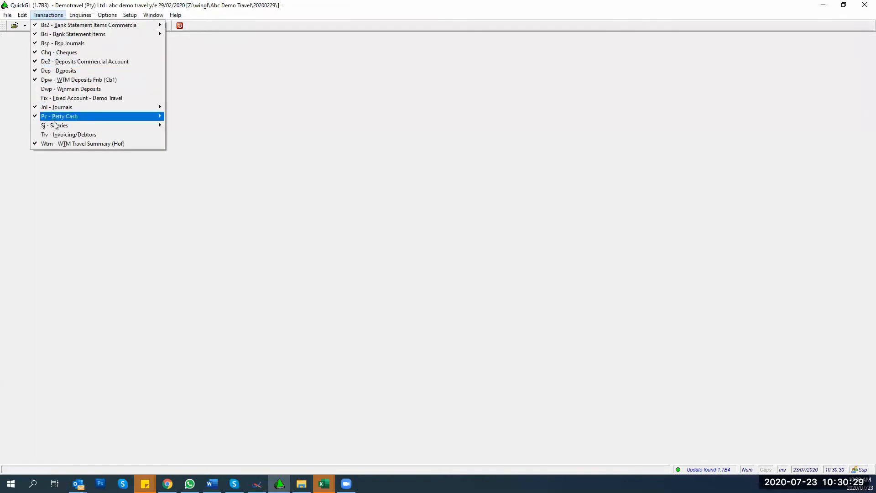
mouse_move(58, 107)
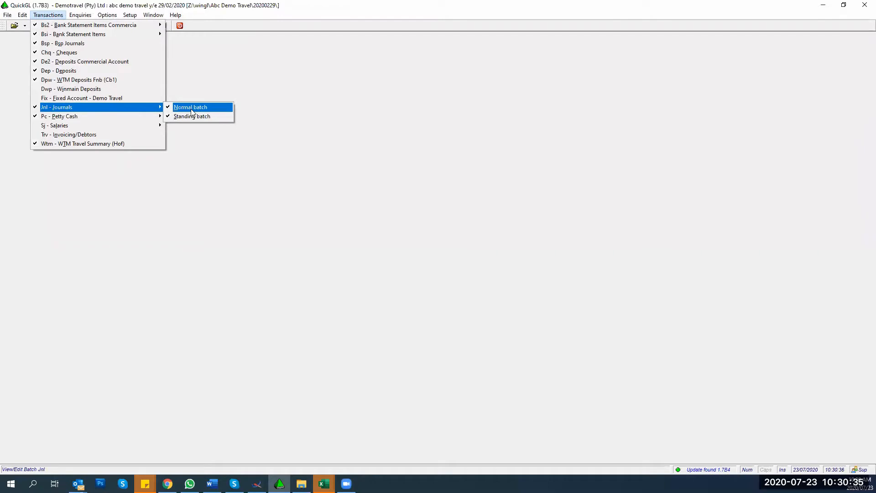
mouse_move(137, 117)
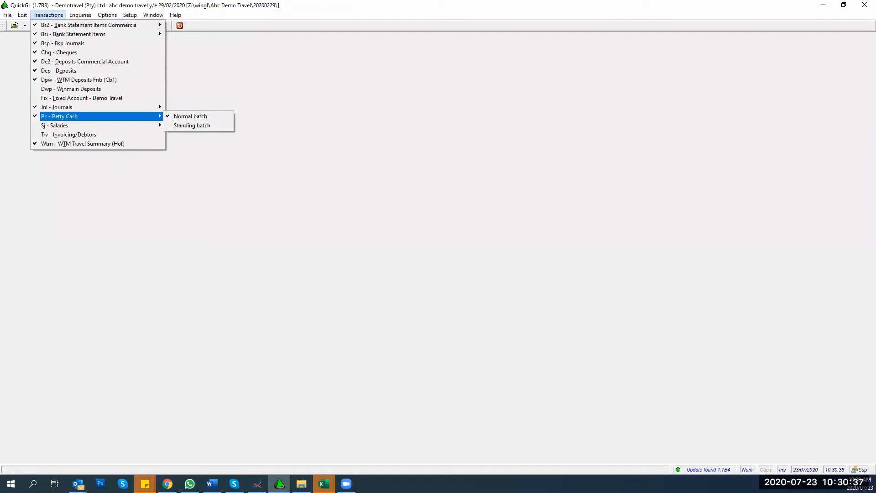
left_click(196, 117)
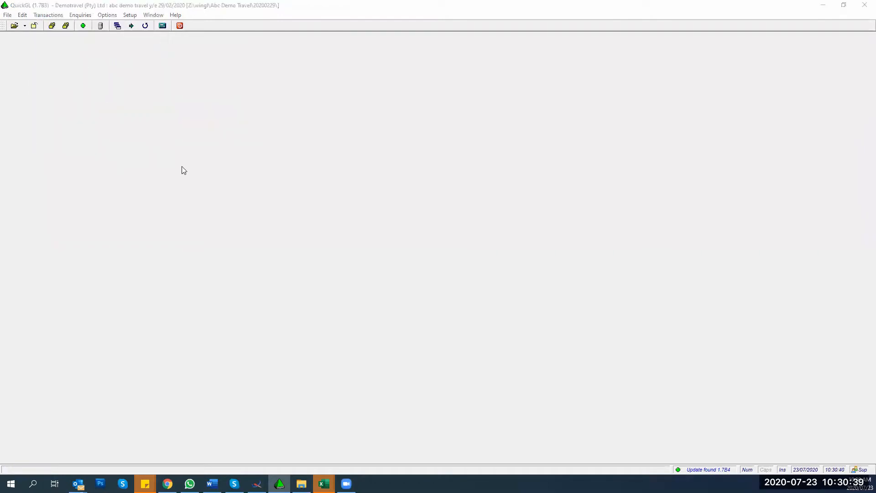
Step: Reopen the Journals batch in normal mode via Transactions > Jnl - Journals > Normal batch
left_click(46, 15)
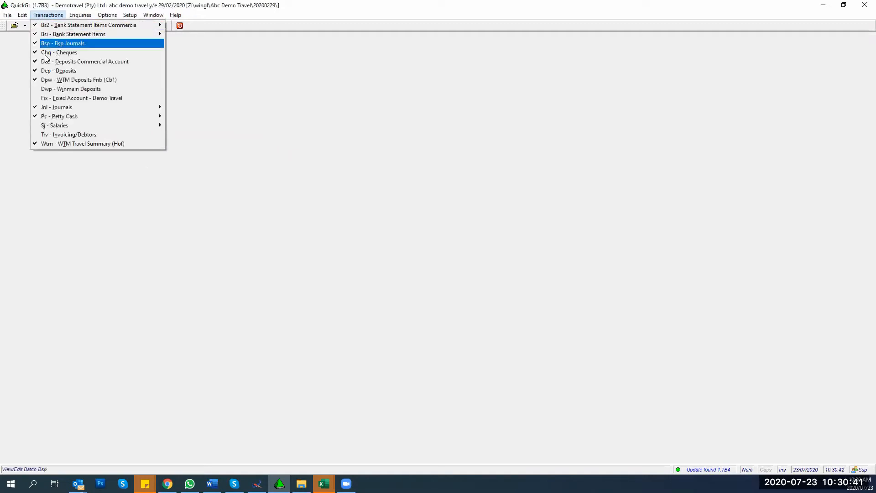
mouse_move(162, 112)
left_click(182, 107)
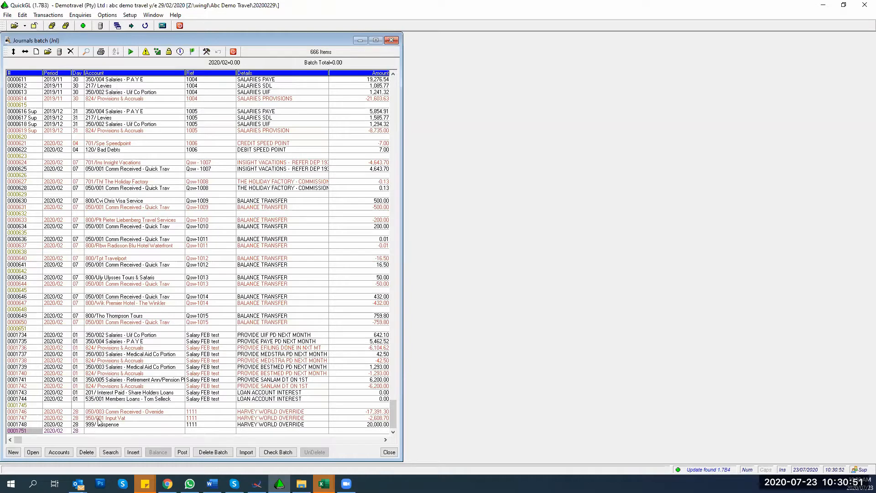
Step: Start new line 0001751 on account 999/ Suspense with reference 1111
left_click(90, 432)
type("9")
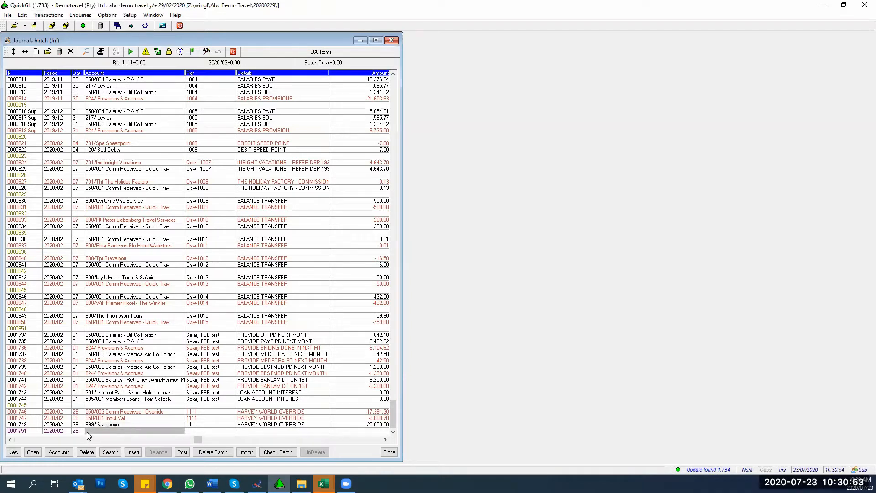
type("99")
key("Return")
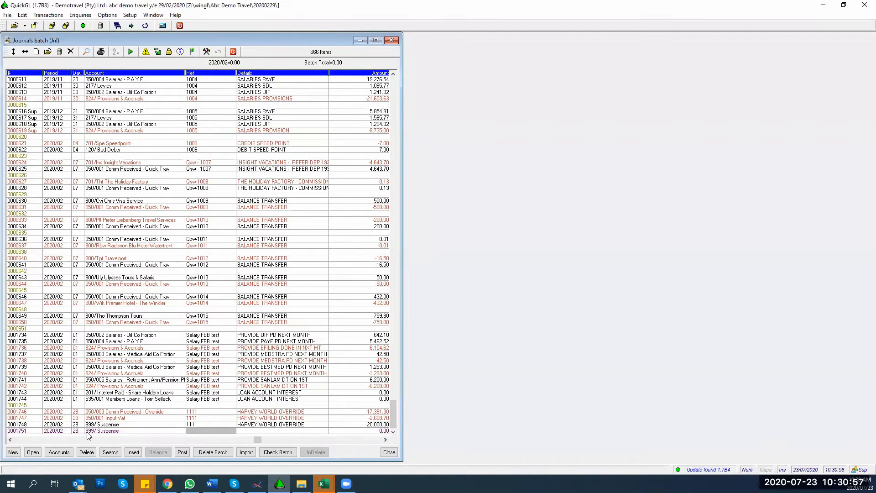
key("Return")
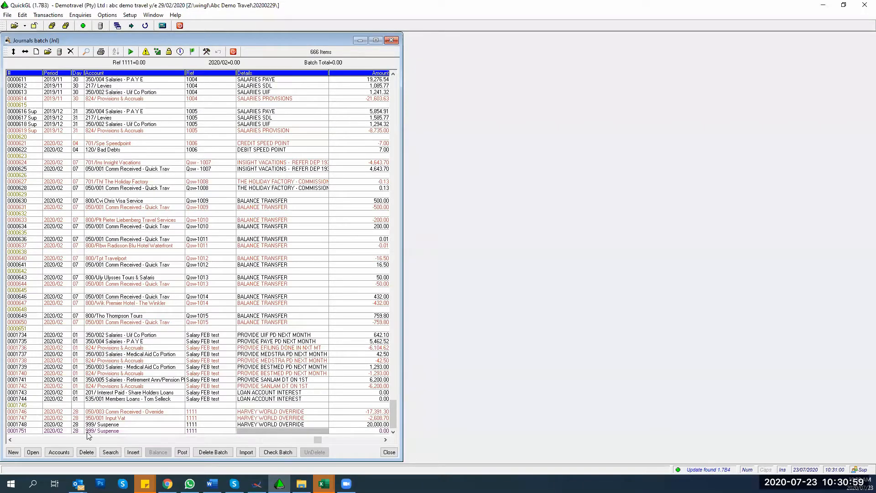
key("Return")
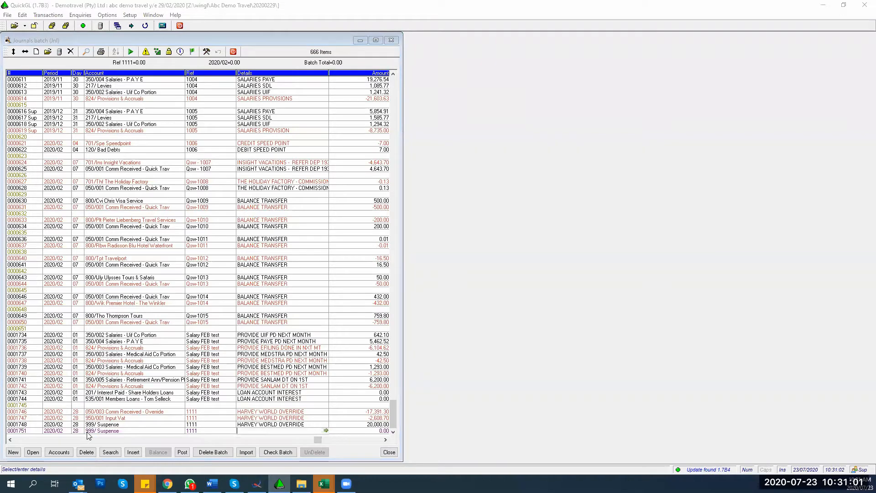
key("Escape")
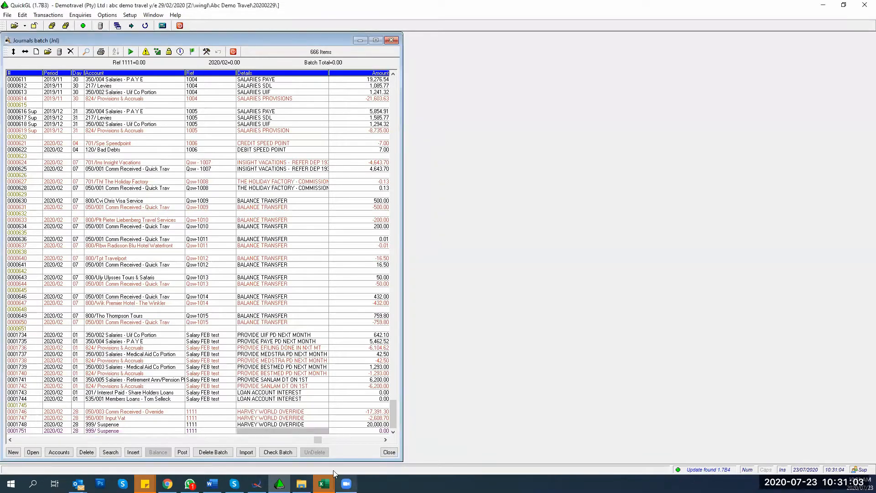
Step: Search the Details lookup list for an 'Adm' reference number and browse the entries
left_click(325, 431)
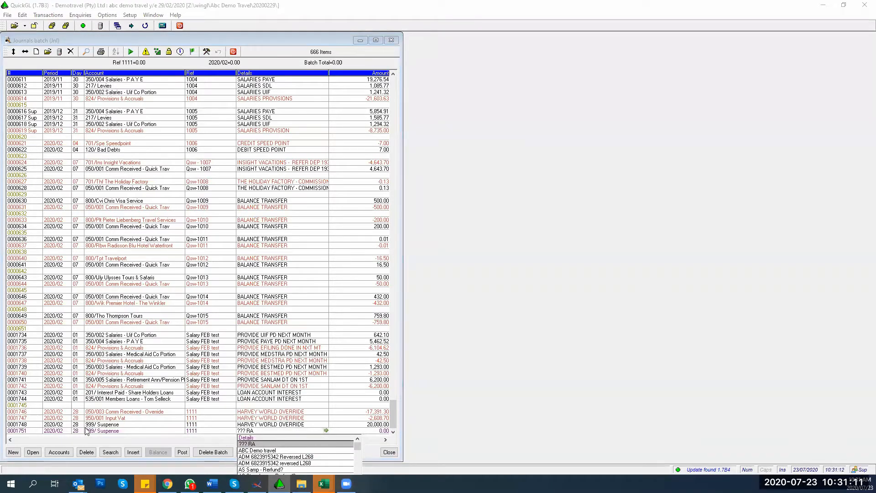
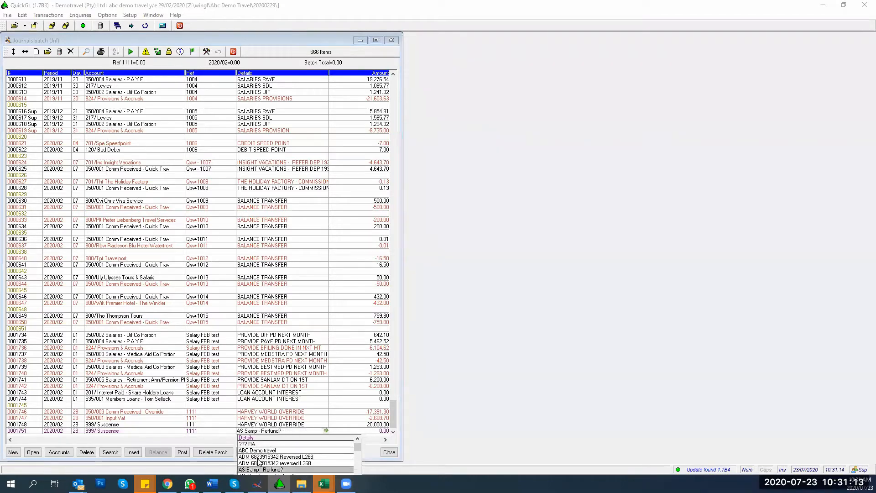
scroll(259, 457, "down", 10)
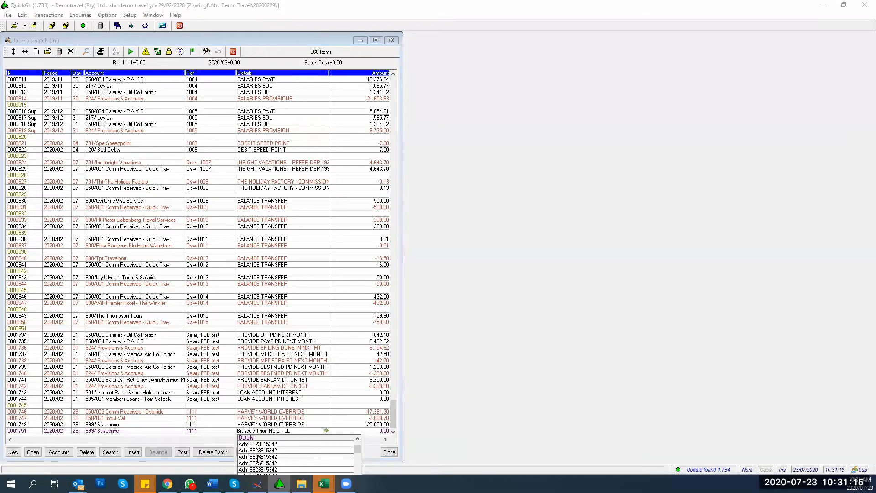
scroll(259, 456, "down", 10)
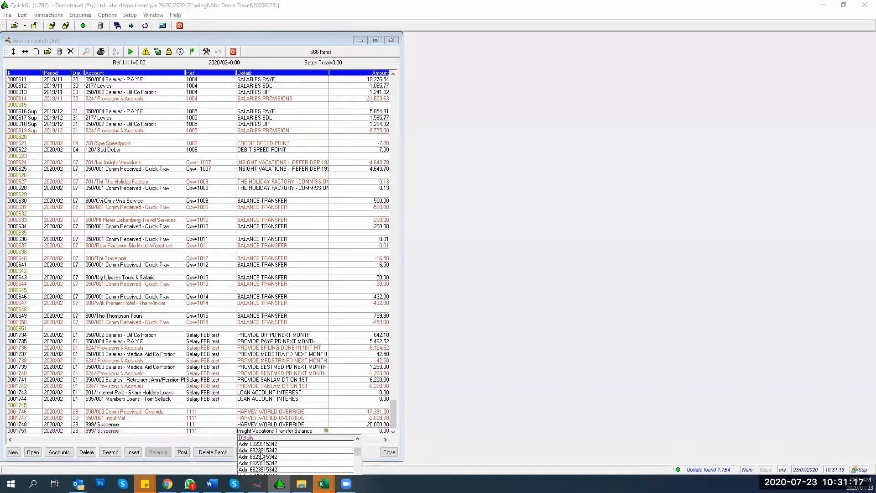
scroll(263, 455, "down", 8)
scroll(262, 455, "down", 5)
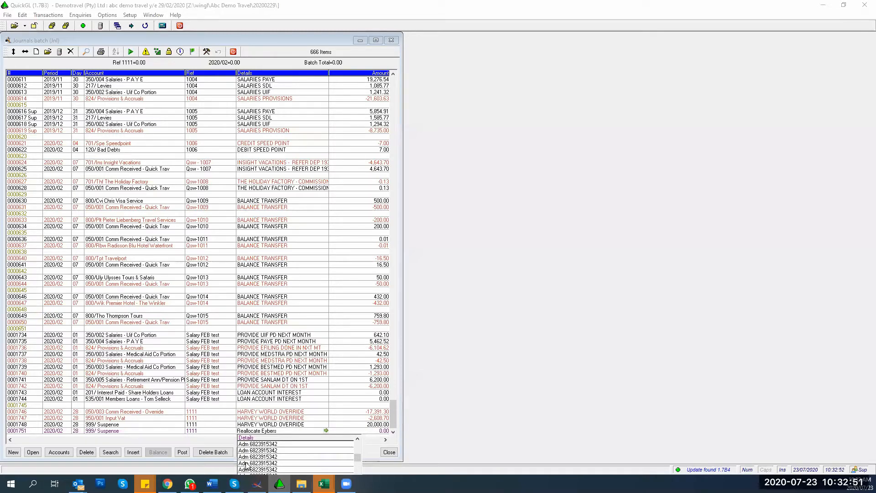
Step: Accept the new Details entry for line 0001751 and select its details text
left_click(307, 463)
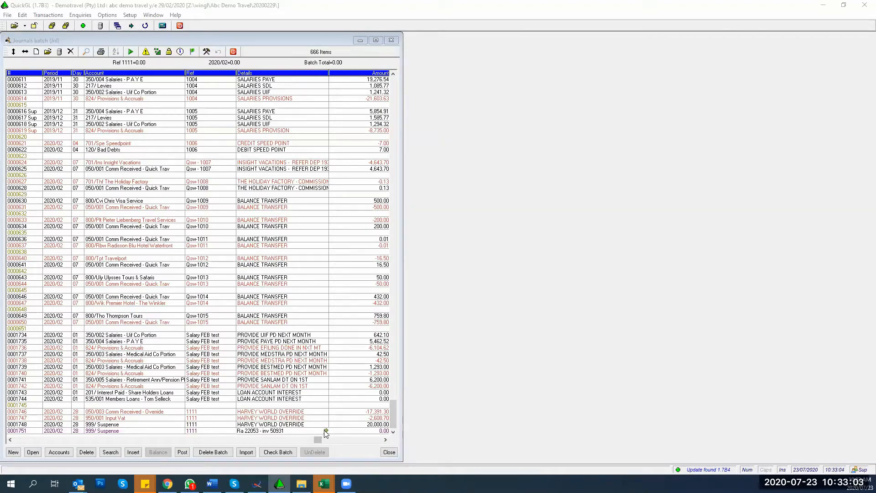
left_click_drag(284, 429, 237, 432)
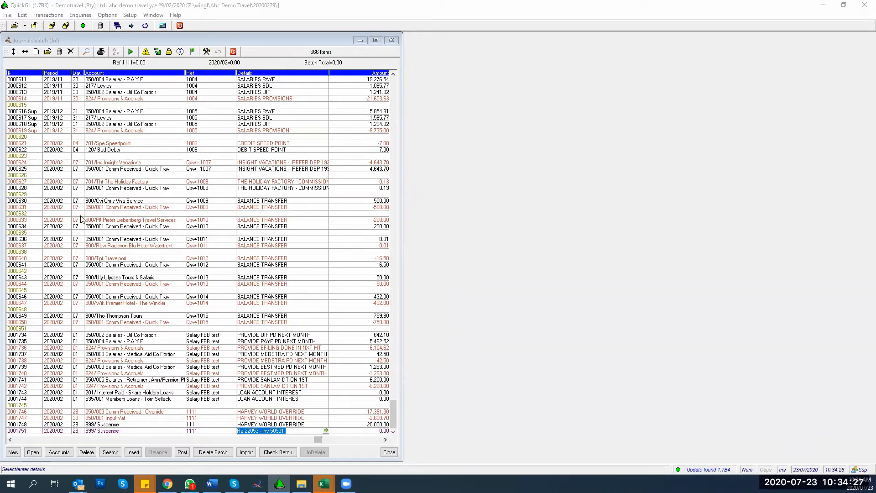
Step: Open the Transactions menu listing the batch types
left_click(44, 16)
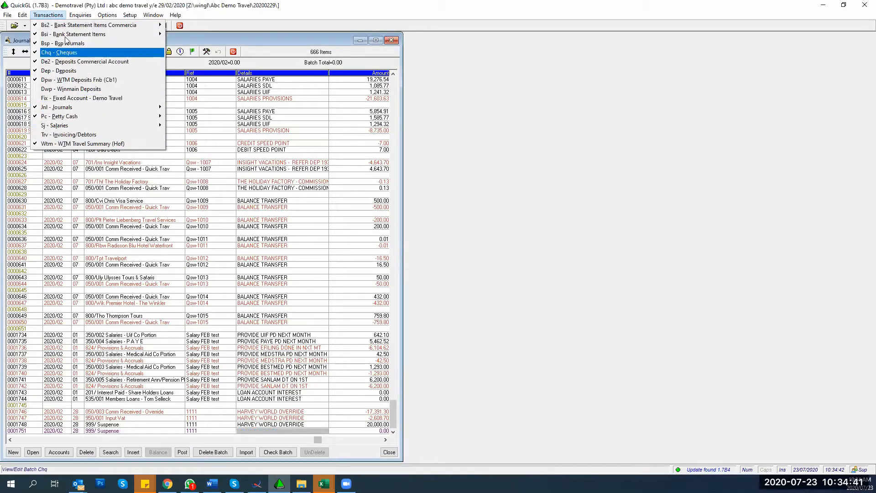
Step: Close the Transactions menu and check the accounts and periods of lines 0001740 to 0001751
mouse_move(67, 37)
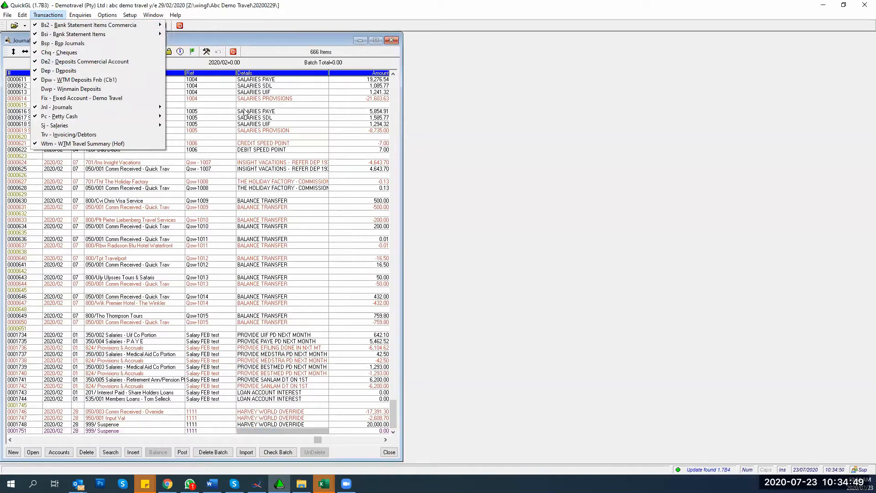
left_click(241, 349)
left_click(106, 373)
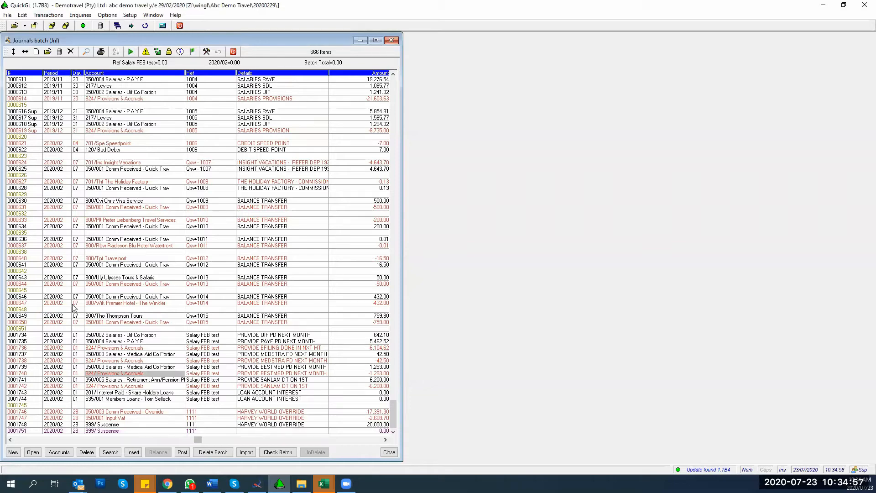
left_click(55, 399)
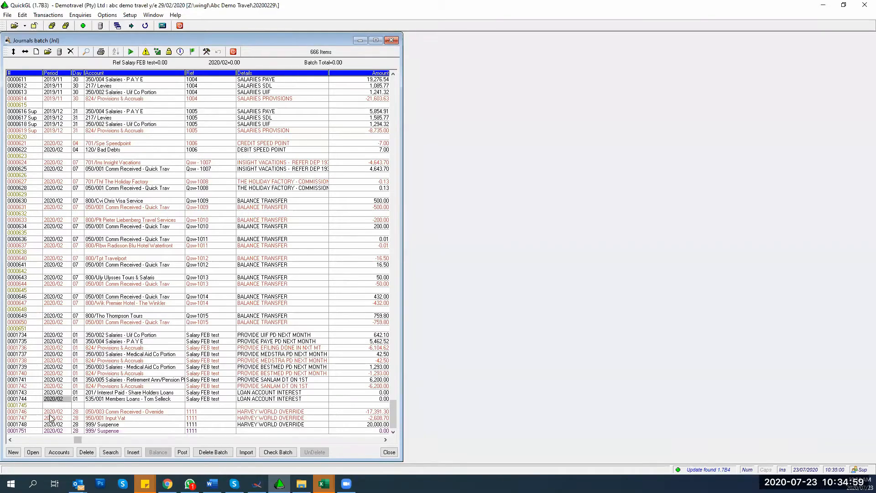
left_click(52, 413)
key("Down")
key("Down")
key("Down")
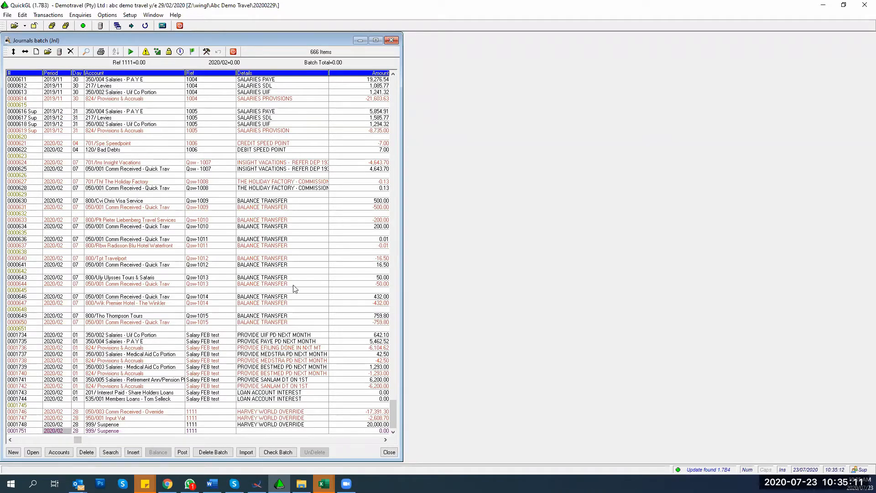
left_click_drag(392, 415, 390, 87)
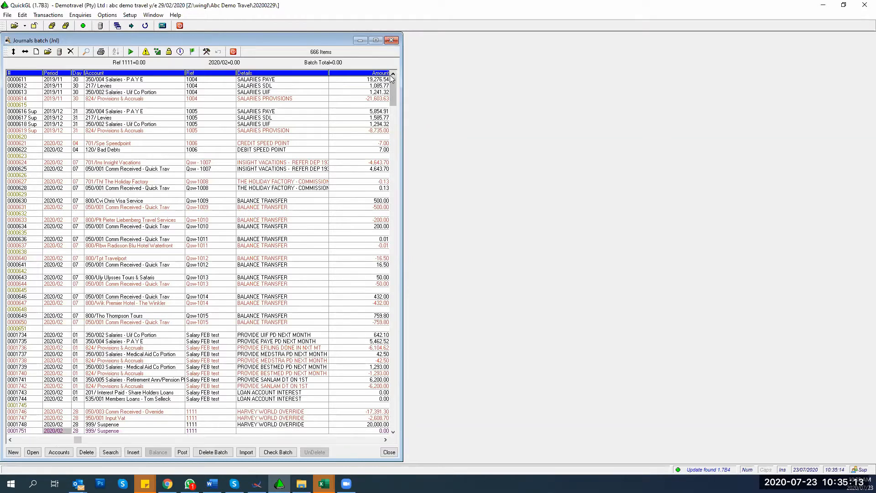
Step: Insert 10 blank lines at line 0000003 and select blank lines 0000004 to 0000010
left_click(53, 92)
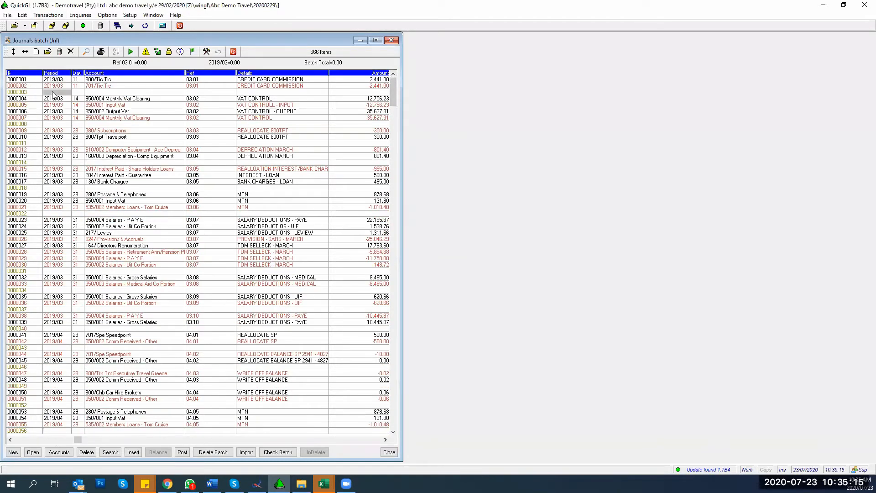
left_click(133, 452)
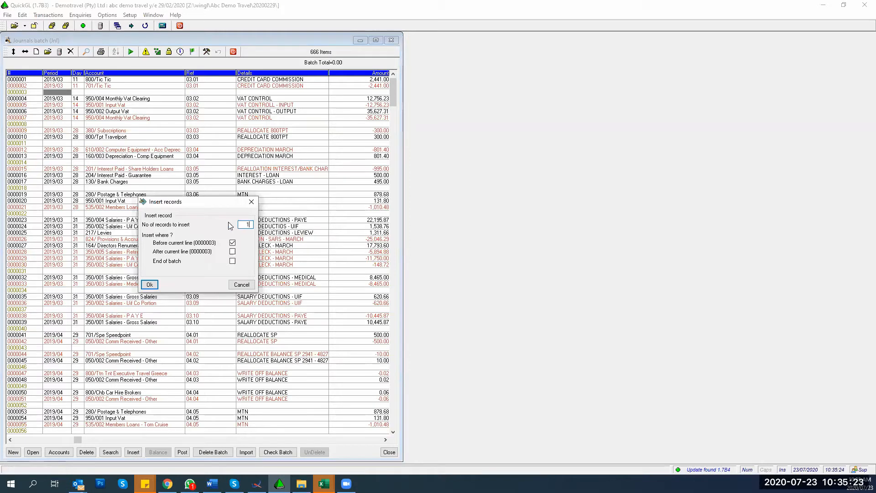
type("10")
key("Return")
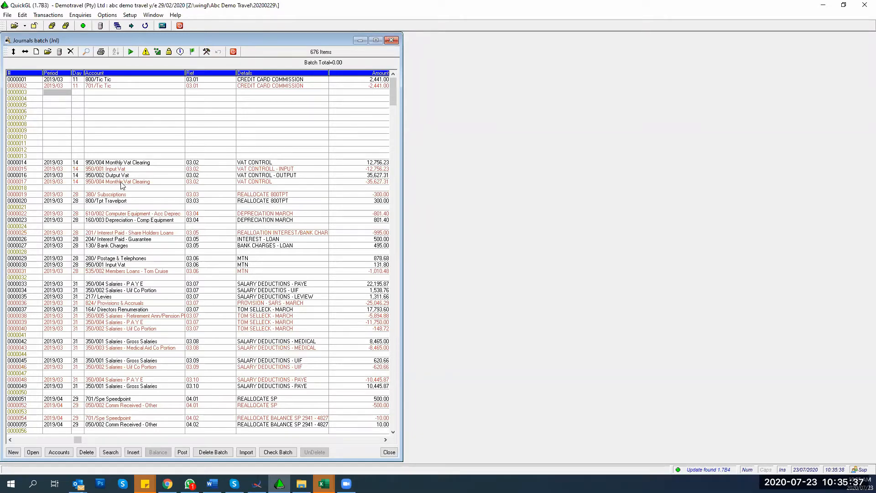
left_click(13, 100)
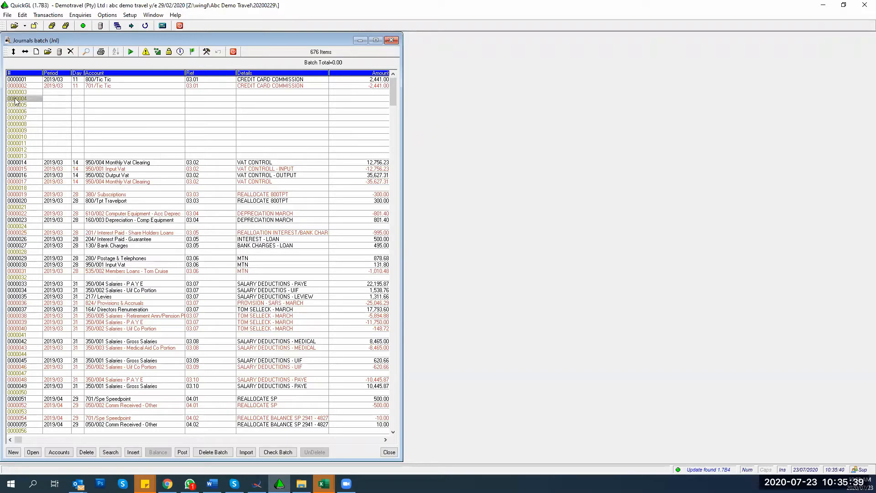
key("shift+Down")
key("shift+Down")
key("shift+Down")
key("shift+Down")
key("shift+Down")
key("shift+Down")
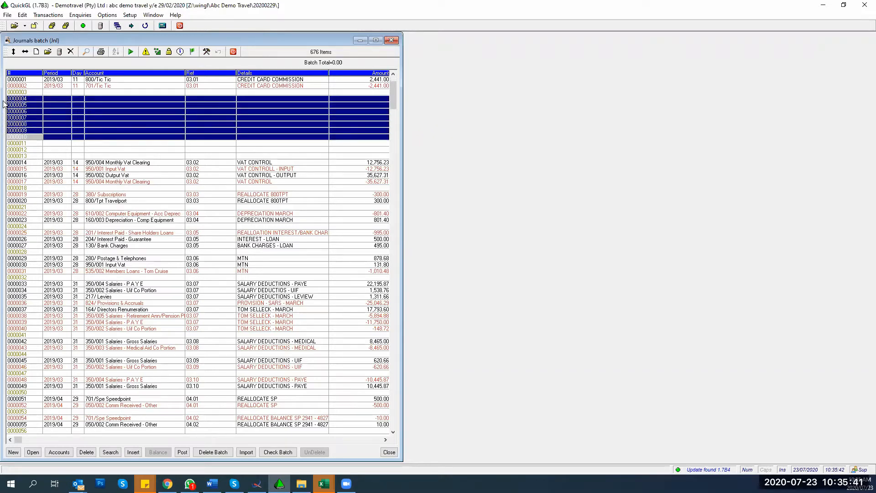
Step: Delete blank lines 0000004–0000010, then 0000011–0000013, confirming each deletion
key("Up")
key("Up")
key("Up")
key("Up")
key("Up")
key("Up")
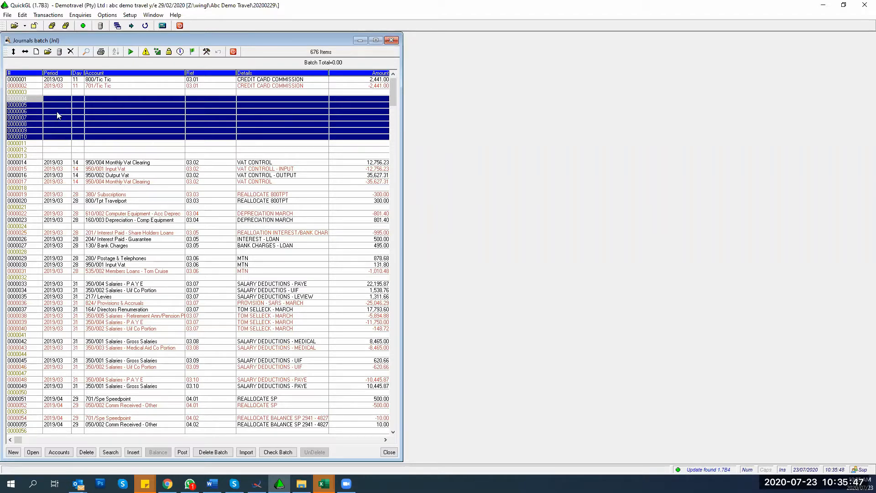
left_click(86, 452)
left_click(159, 261)
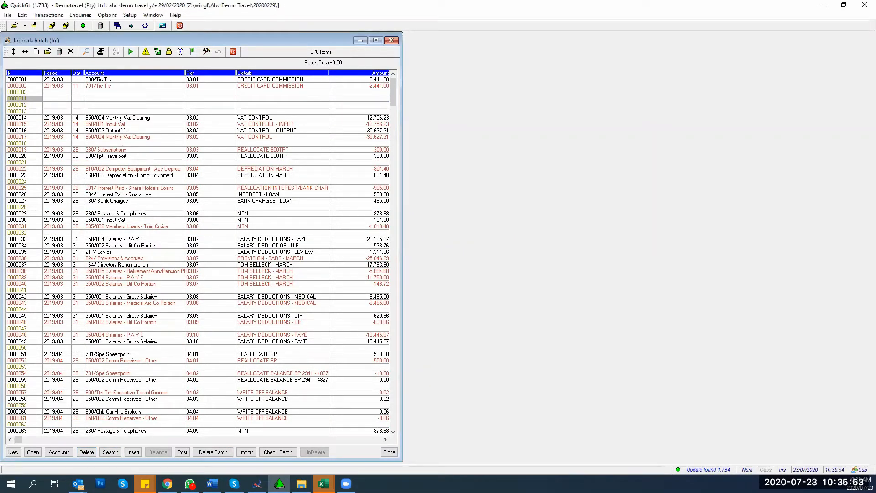
key("shift+Down")
key("shift+Down")
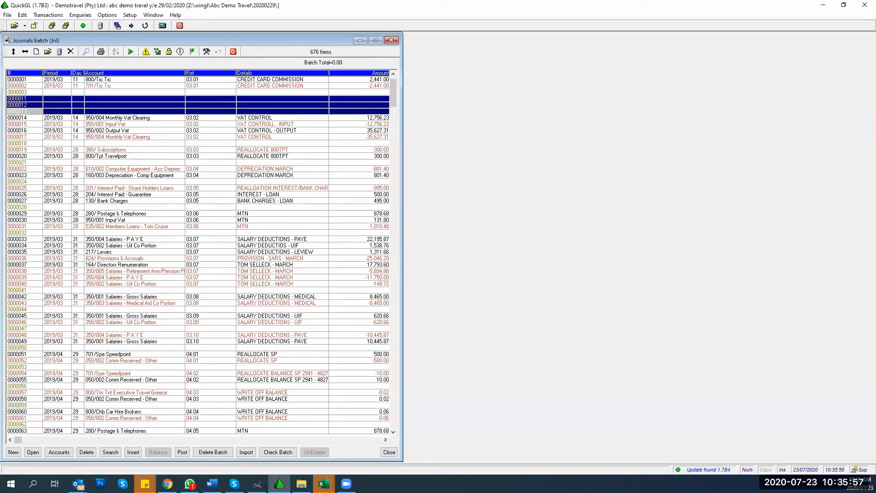
key("Delete")
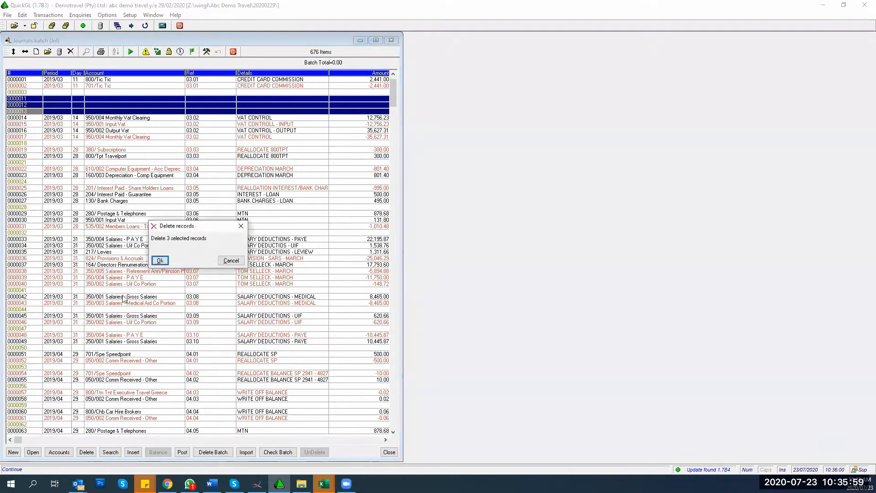
left_click(160, 260)
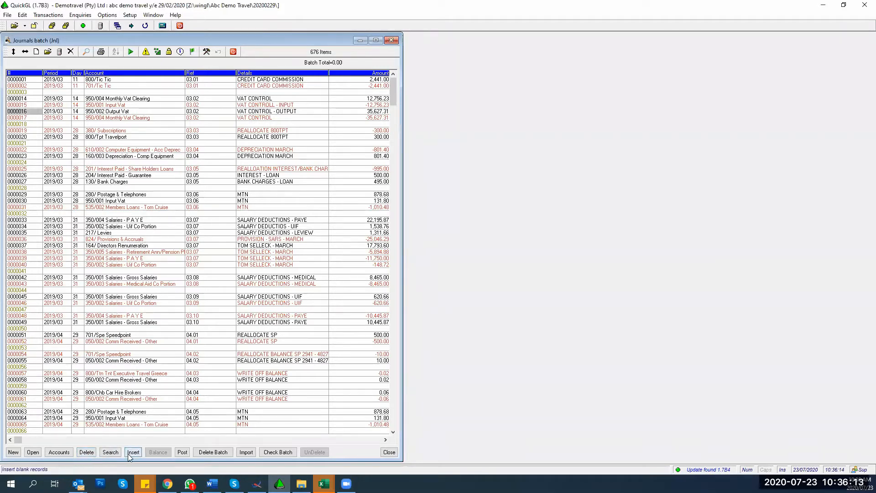
left_click(134, 144)
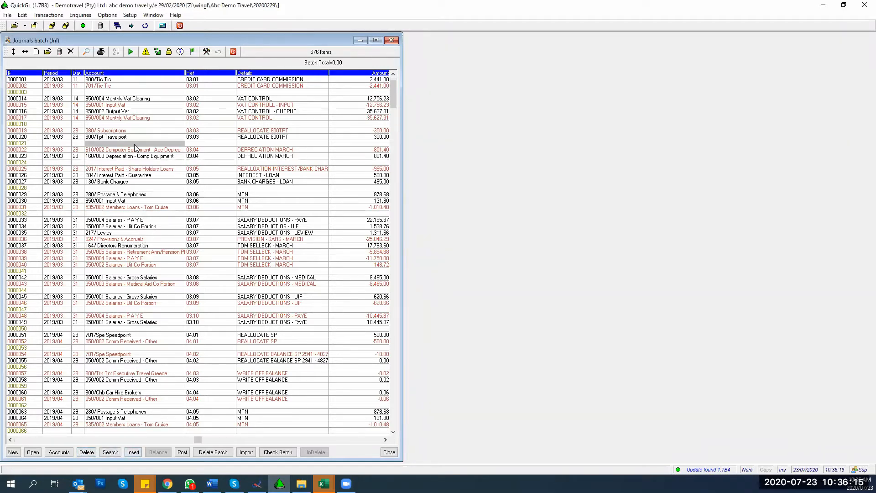
left_click(107, 456)
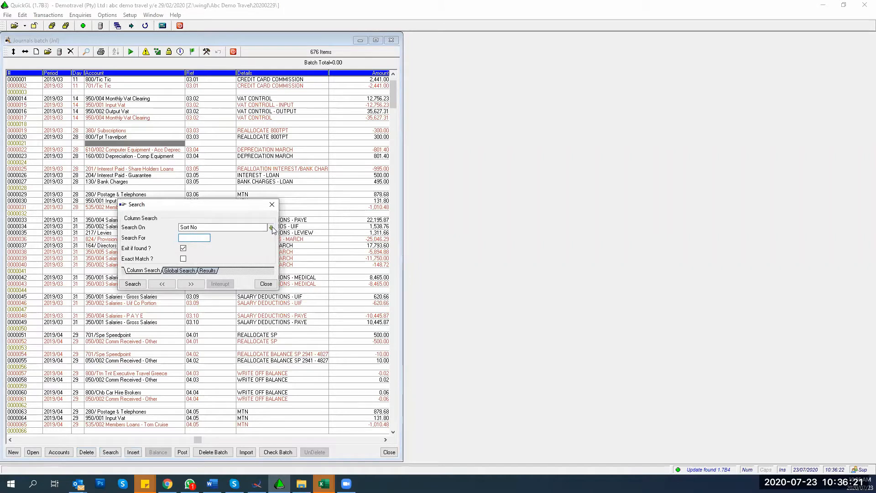
left_click(271, 226)
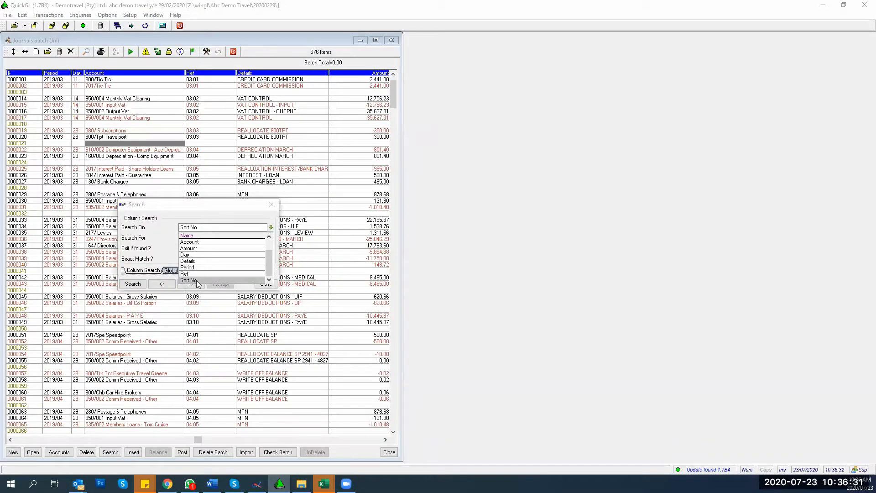
left_click(190, 268)
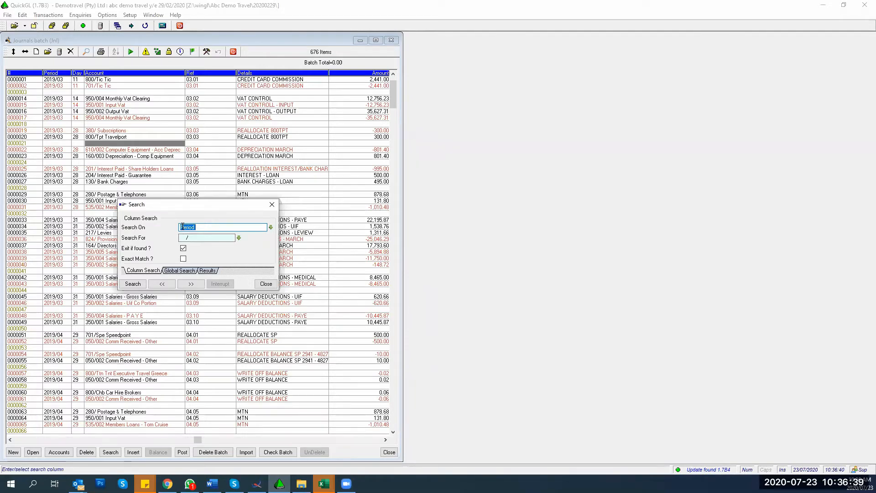
left_click(264, 283)
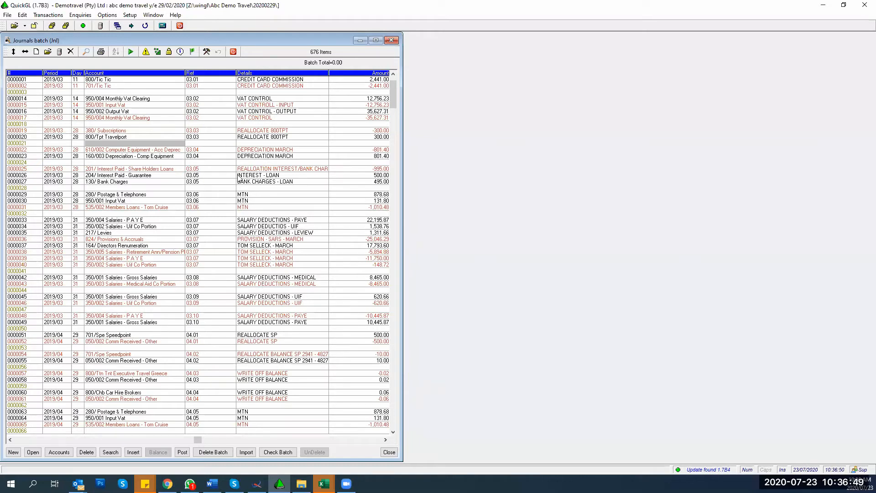
Step: Open the normal Bs2 bank statement batch with its lines sorted by Details
left_click(390, 40)
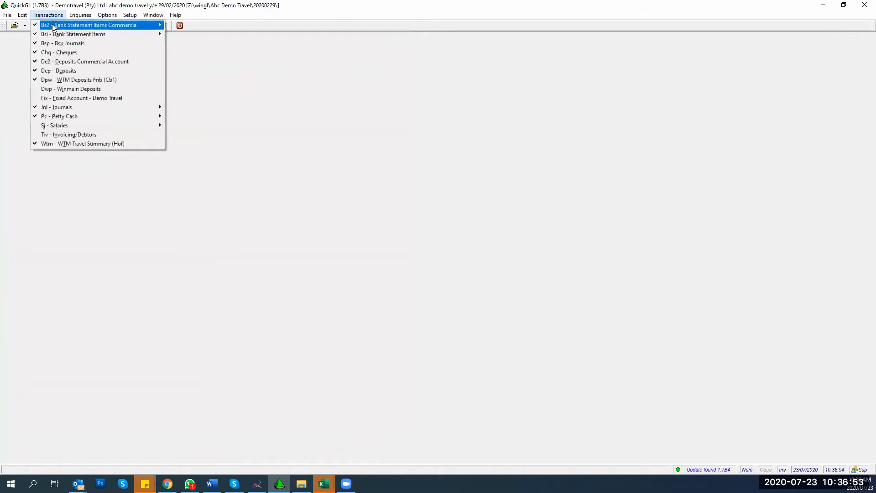
mouse_move(52, 25)
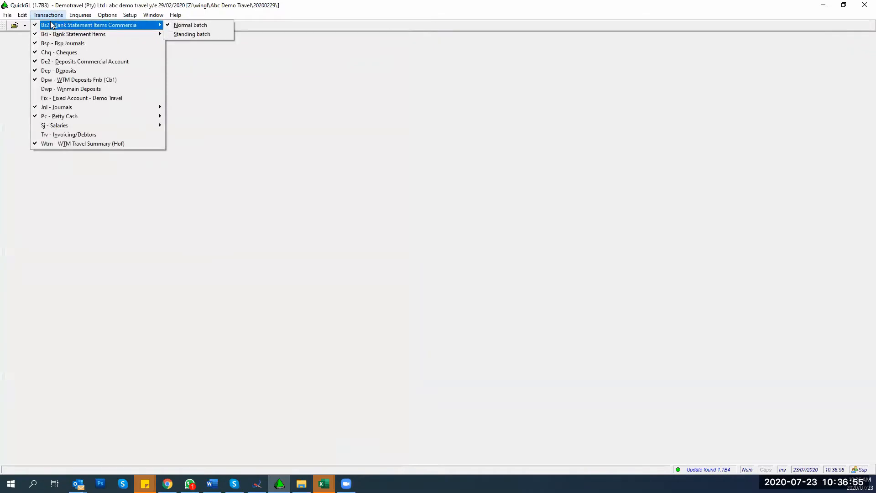
left_click(181, 25)
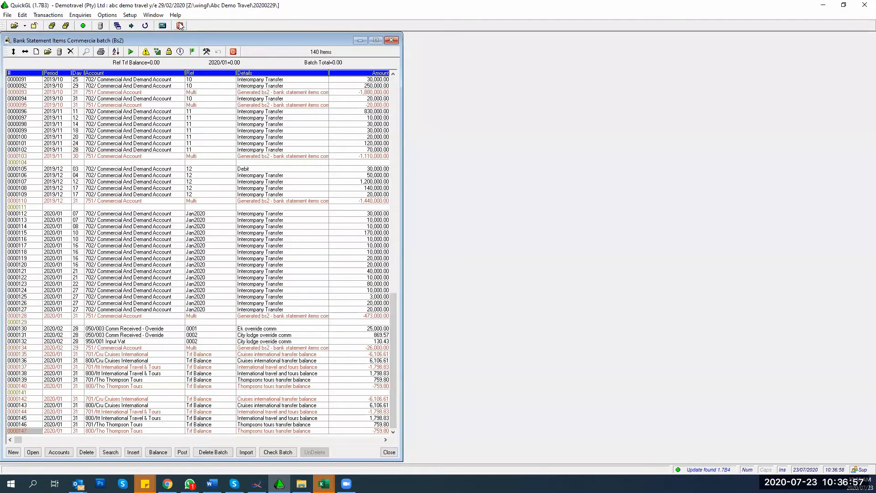
left_click(260, 75)
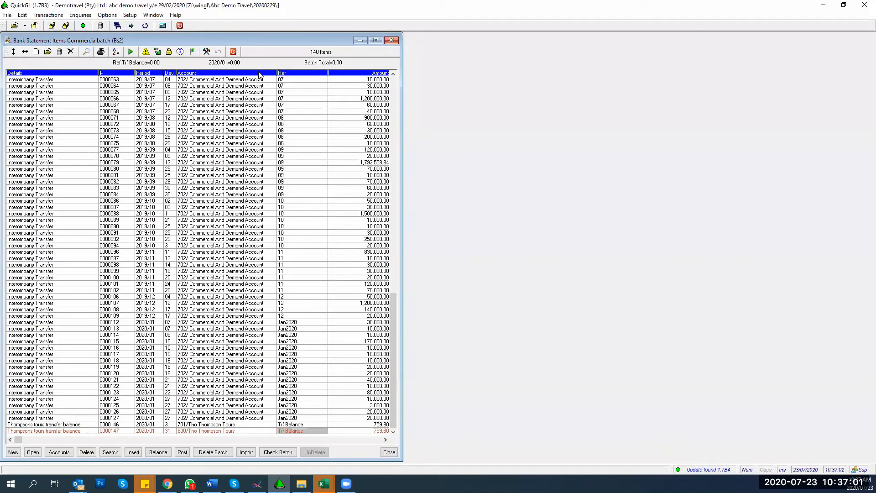
left_click(391, 39)
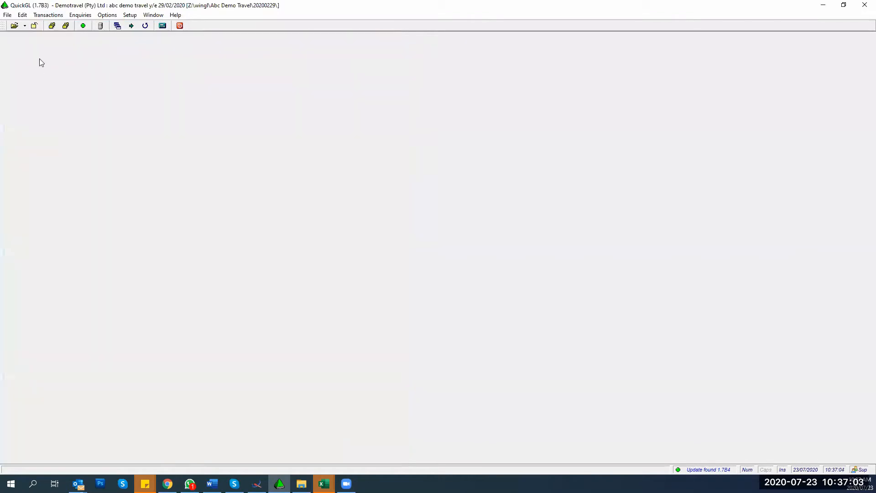
left_click(48, 14)
mouse_move(151, 24)
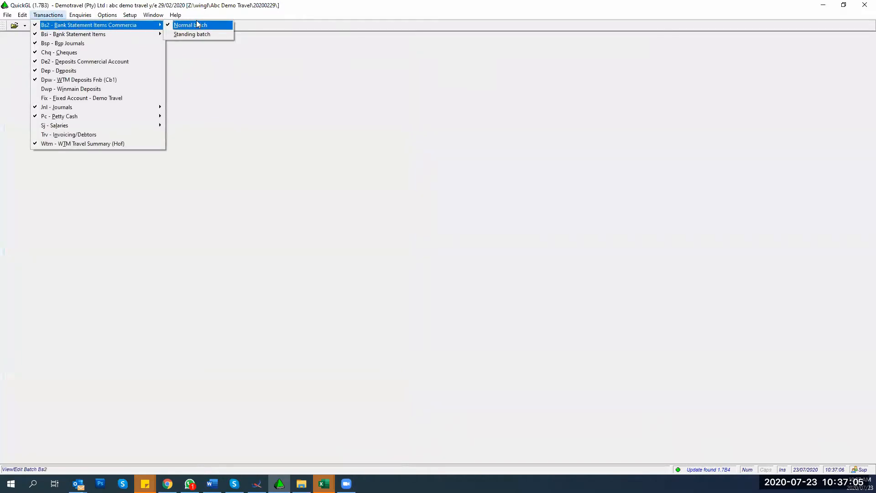
left_click(197, 25)
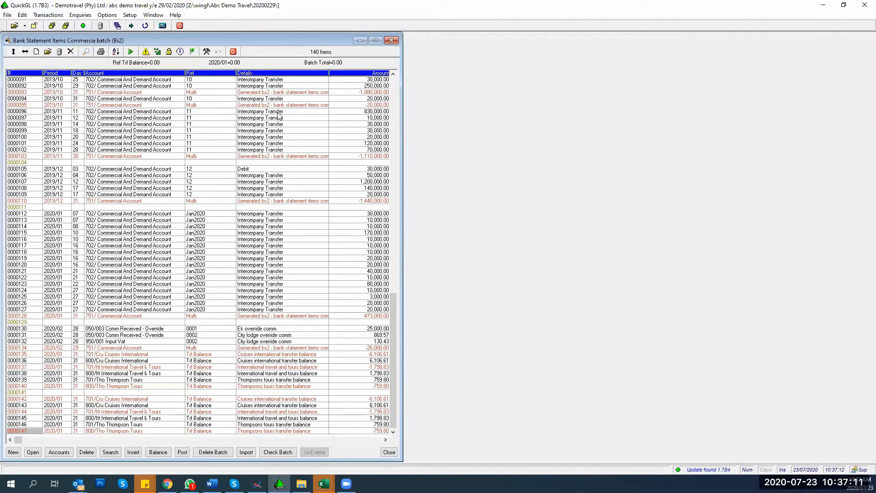
left_click(278, 73)
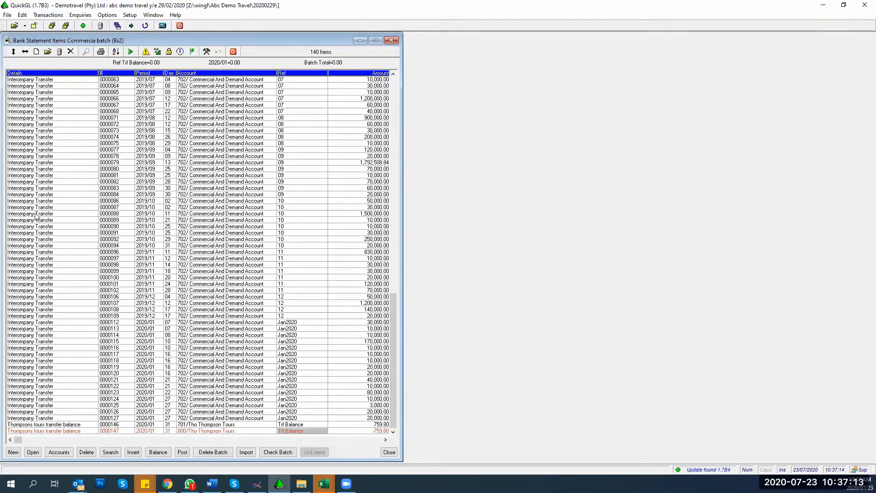
Step: Check the reference totals of lines 0000079 and 0000063, then browse up from line 0000122
left_click(18, 163)
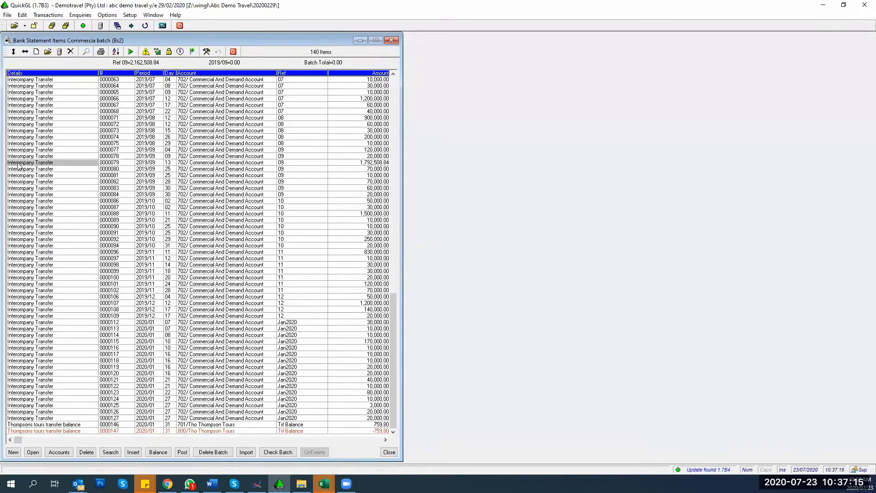
left_click(35, 81)
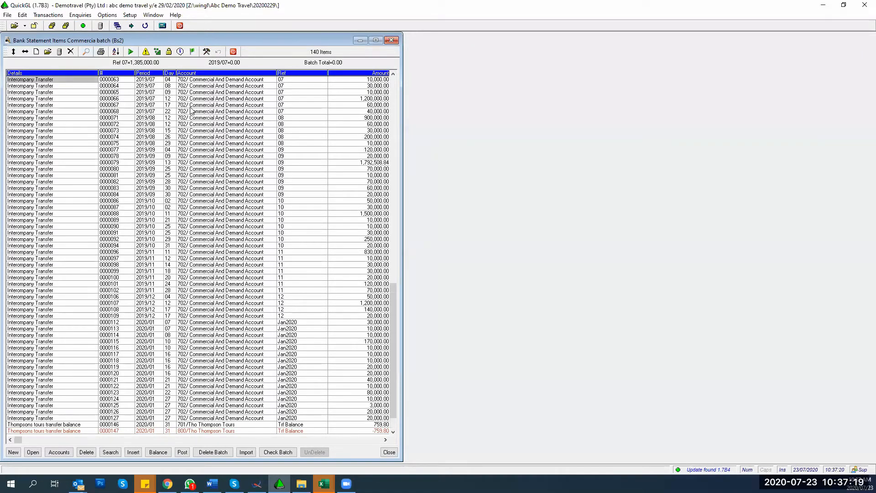
left_click(23, 386)
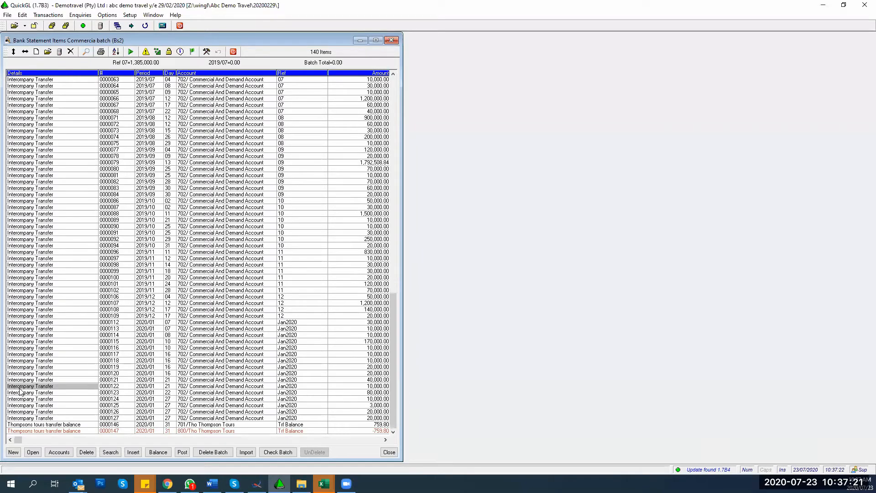
key("Page_Up")
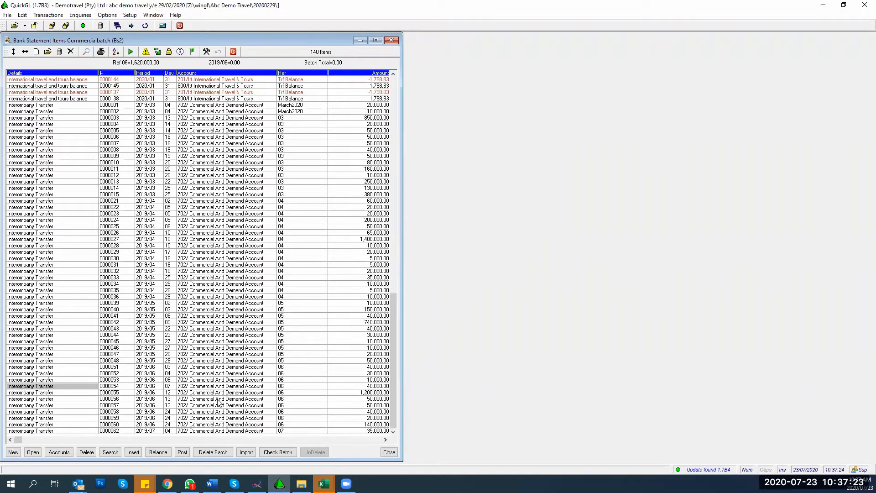
Step: Change line 0000003's account to 900/003 Clearing - Receipts and review the Trf Balance lines
left_click(213, 118)
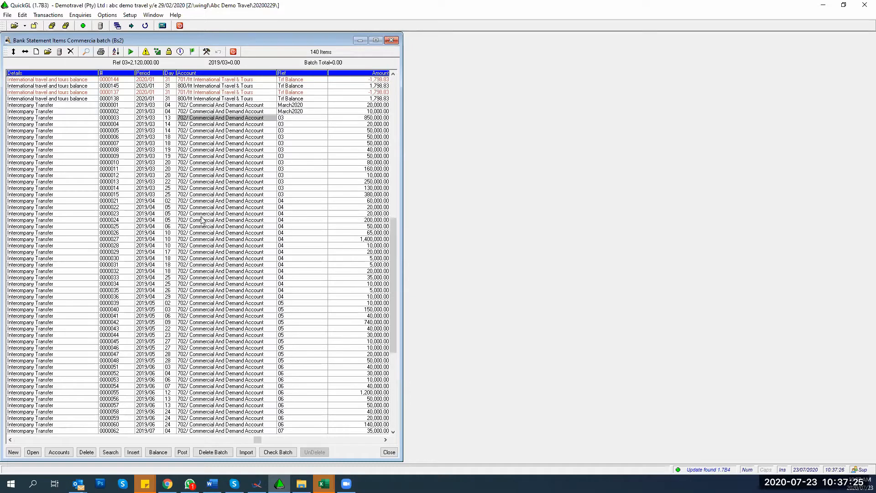
type("900/3")
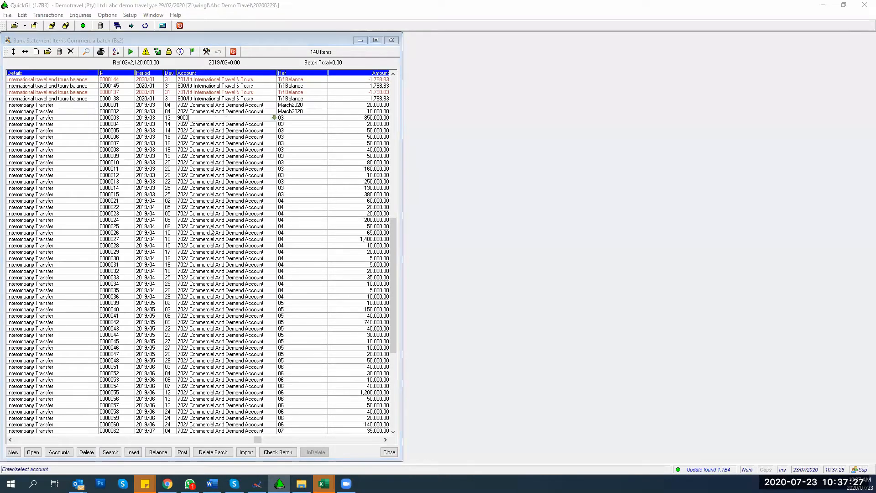
key("Return")
key("Left")
key("Left")
key("Left")
key("Left")
key("Left")
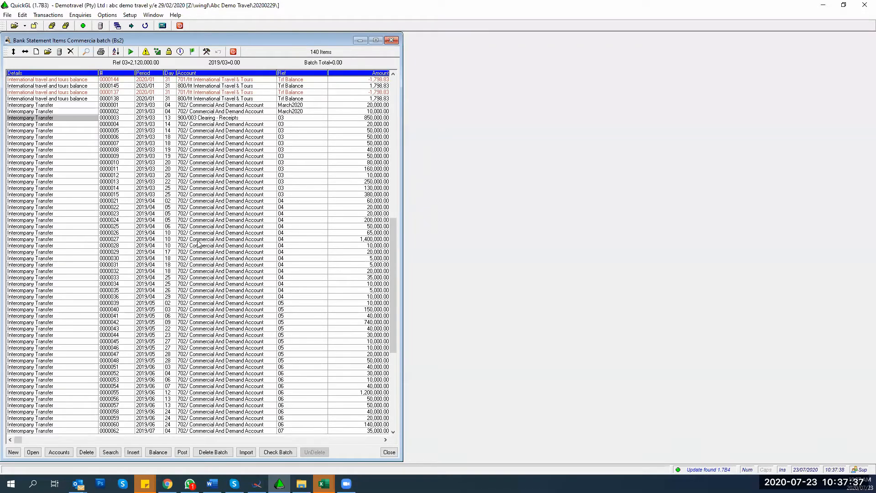
key("Up")
key("Right")
key("Right")
key("Right")
key("Up")
key("Up")
key("Up")
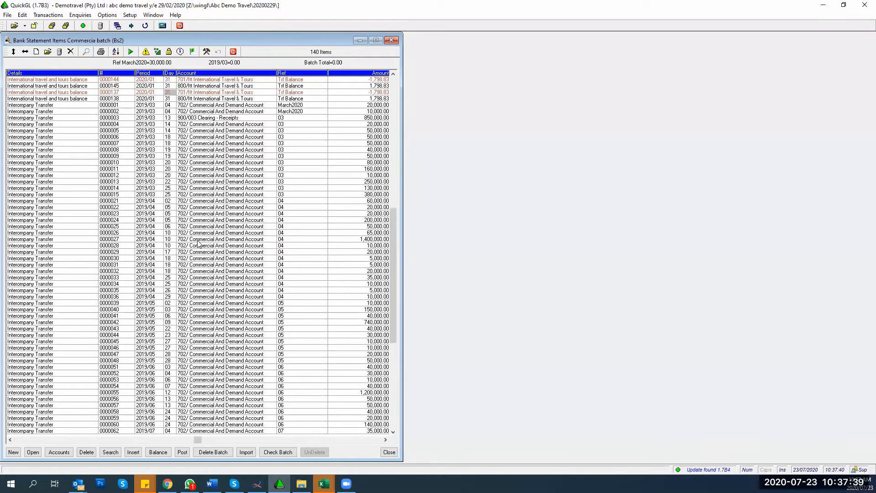
key("Up")
key("Up")
key("Up")
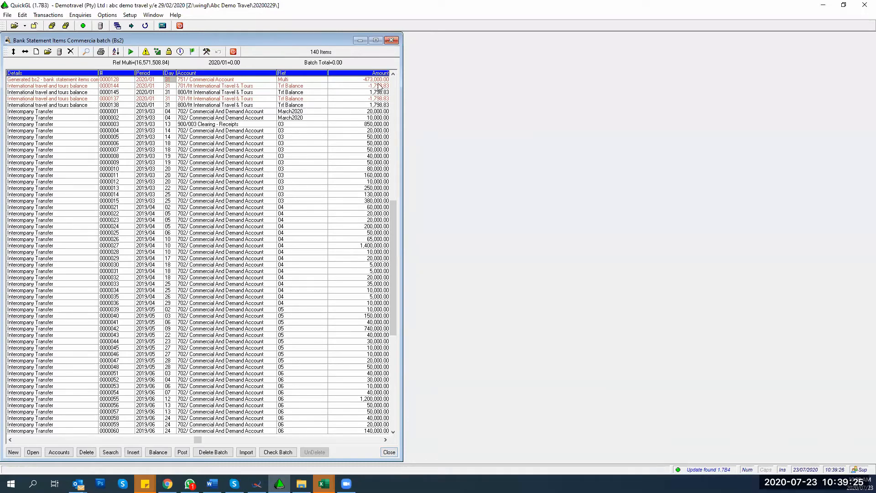
Step: Close the Bs2 batch and open Jnl - Journals Standing batch with its provision and loan interest lines
left_click(391, 40)
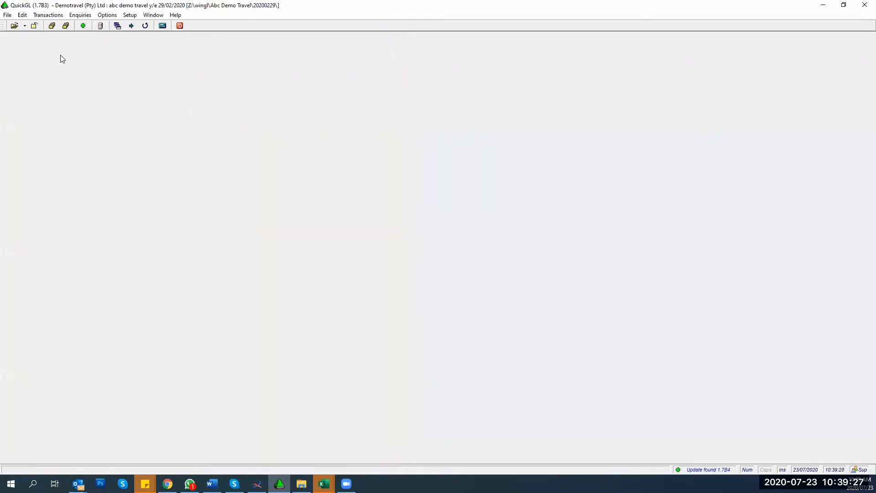
left_click(48, 14)
mouse_move(51, 30)
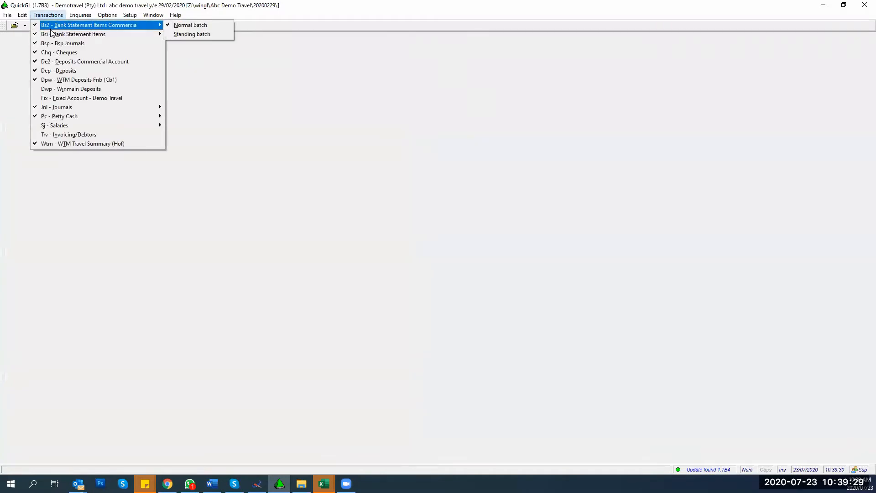
mouse_move(66, 109)
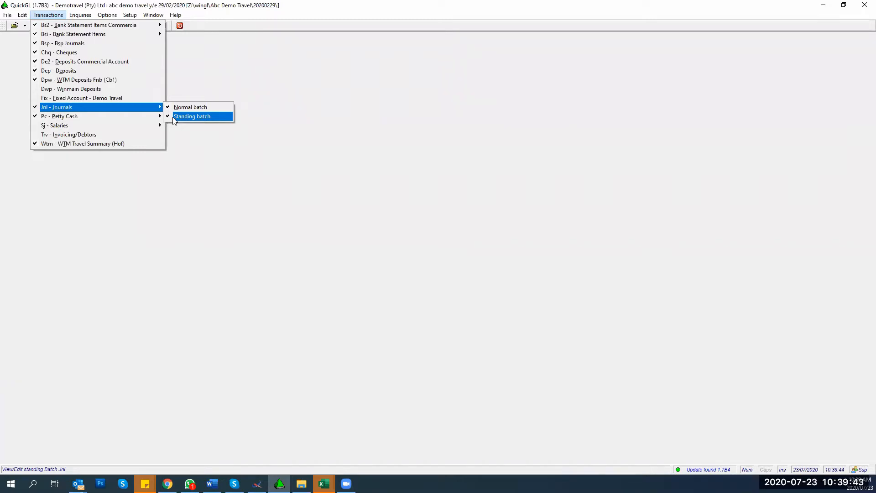
left_click(173, 117)
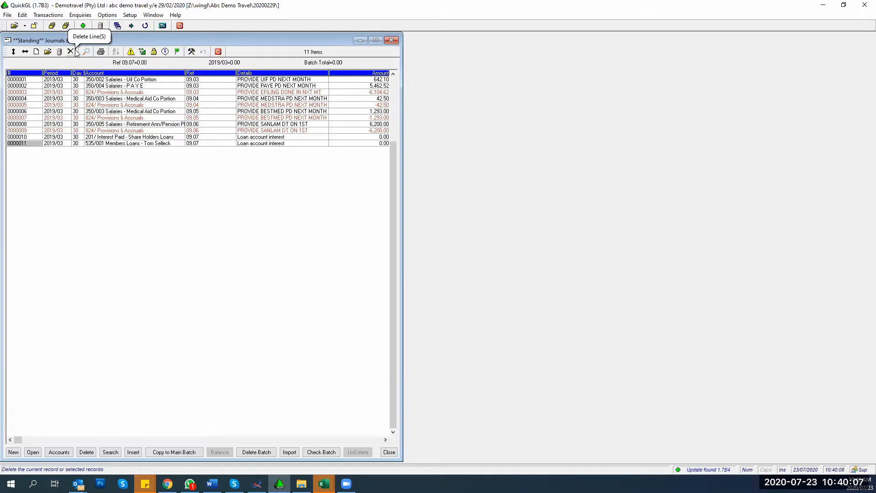
Step: Minimize the Standing Journals batch and choose Setup > Ledger > Transaction Types
left_click(359, 41)
left_click(130, 15)
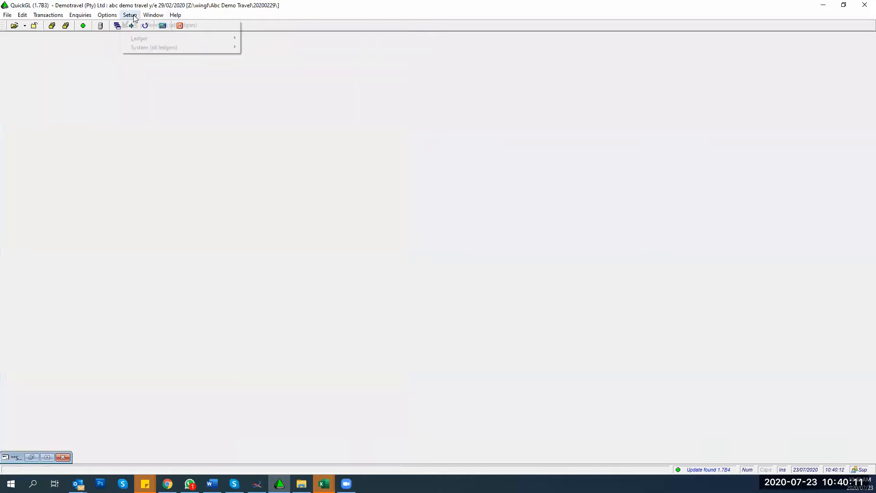
mouse_move(135, 46)
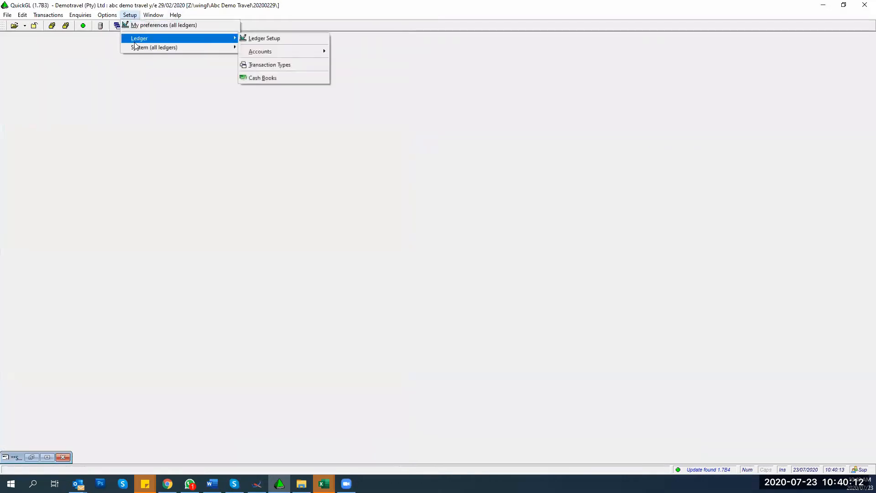
left_click(272, 66)
Step: Enter the access password to reveal the 14 transaction types
left_click_drag(41, 417, 365, 180)
type("*")
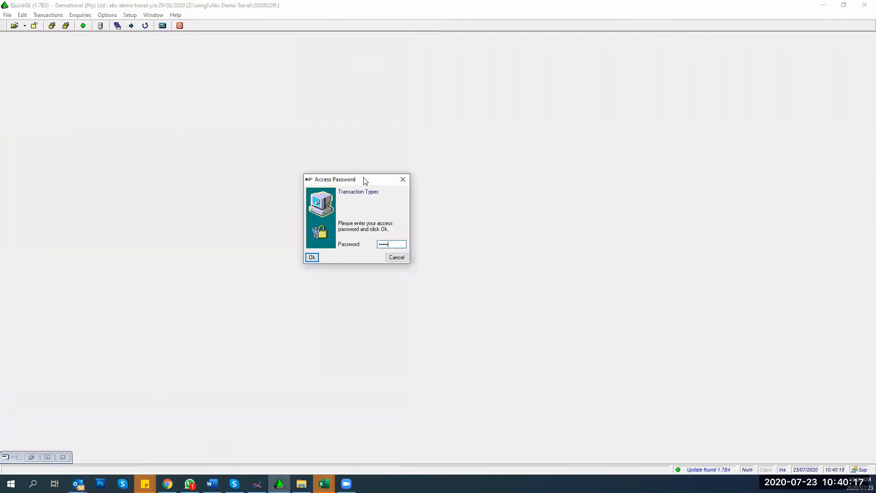
key("BackSpace")
key("BackSpace")
key("BackSpace")
key("BackSpace")
type("******")
key("Return")
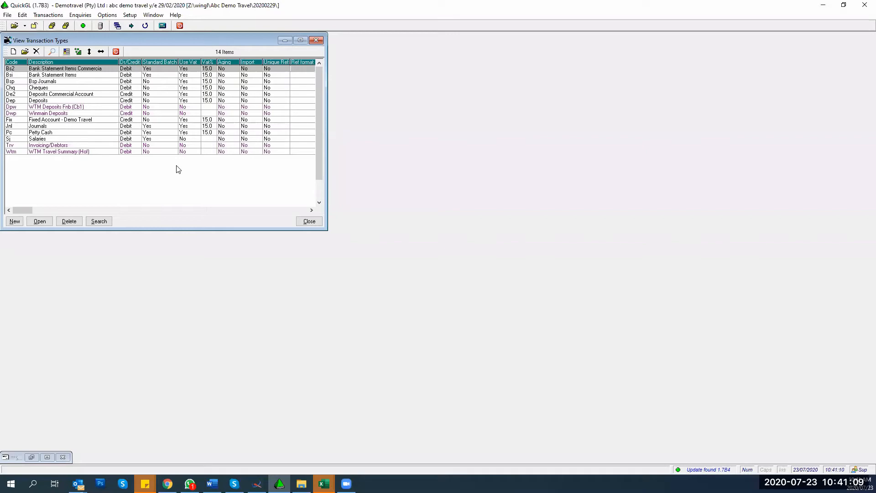
Step: Close View Transaction Types and open Transactions > Jnl - Journals for a batch choice
left_click_drag(131, 39, 670, 49)
left_click(48, 458)
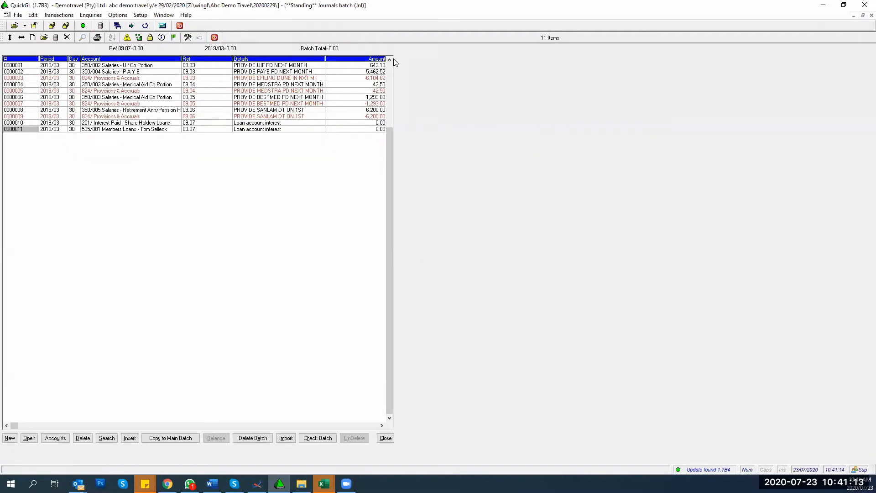
left_click(853, 15)
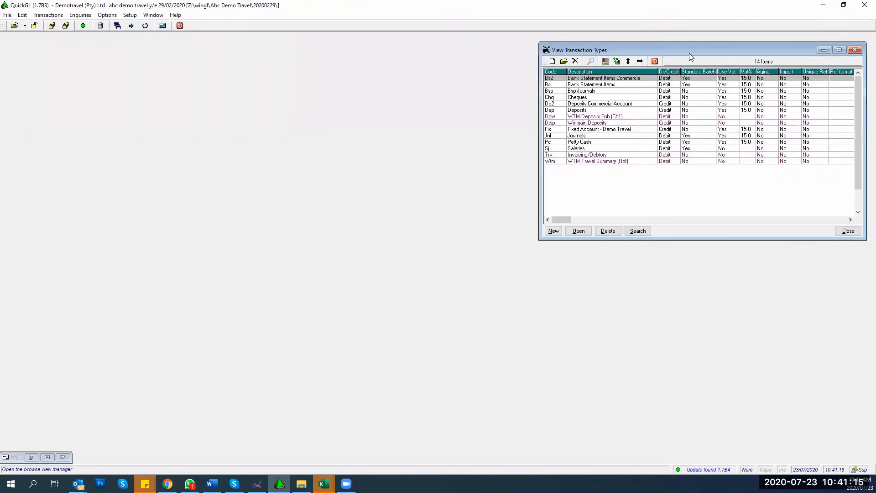
left_click(32, 458)
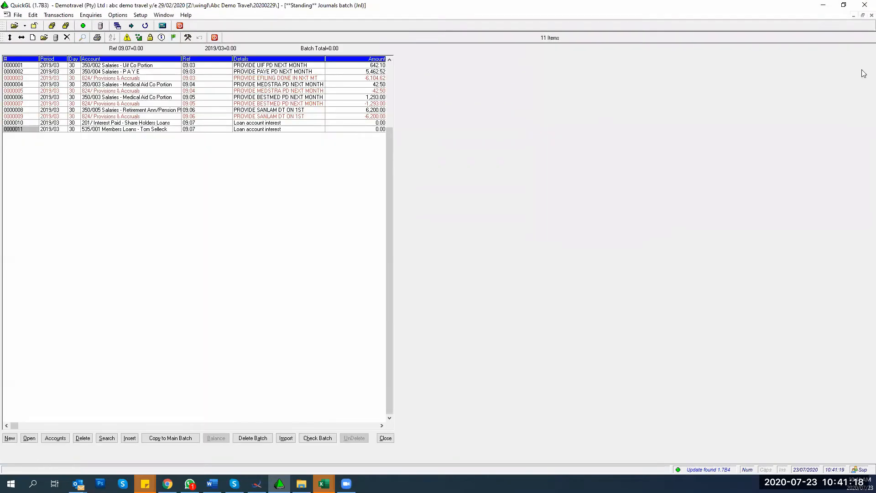
left_click(853, 15)
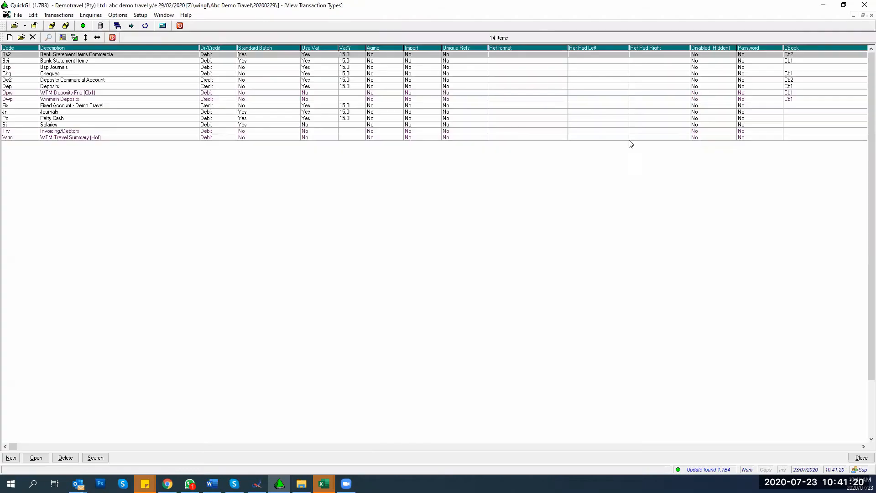
left_click(871, 15)
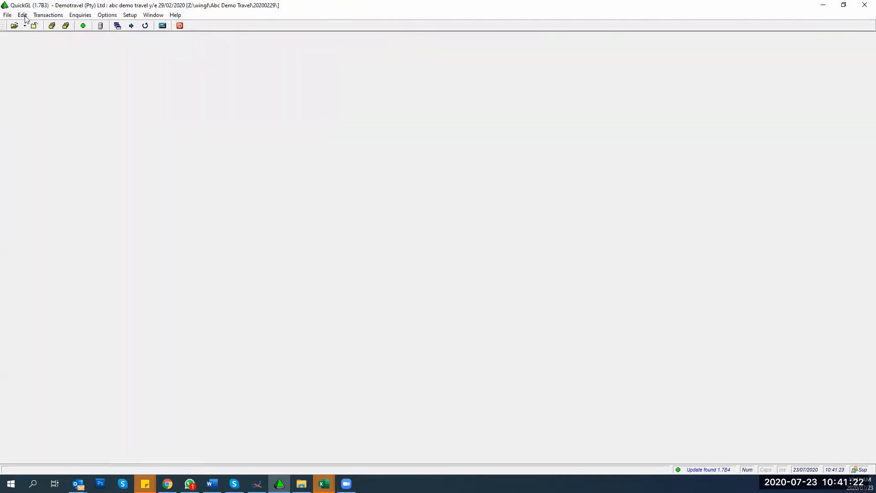
left_click(47, 15)
mouse_move(61, 119)
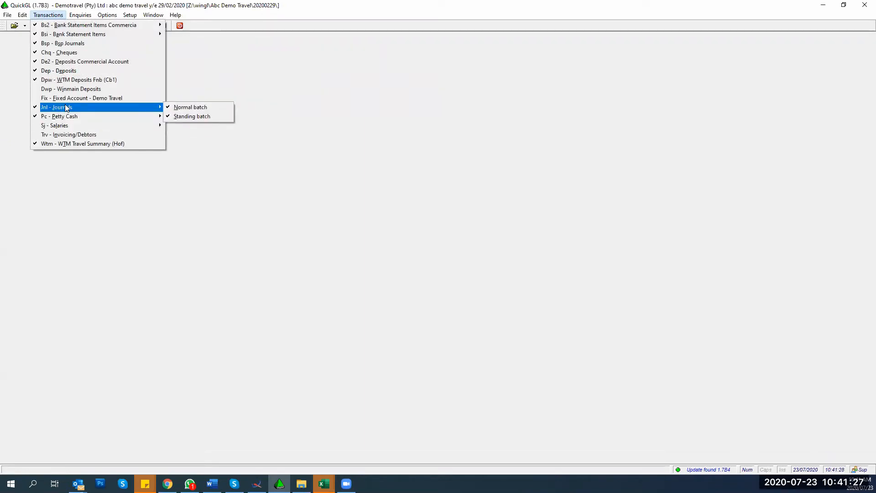
Step: In the Standing batch, start new line for period 2019/03, day 30, account 190/ Insurance
left_click(175, 117)
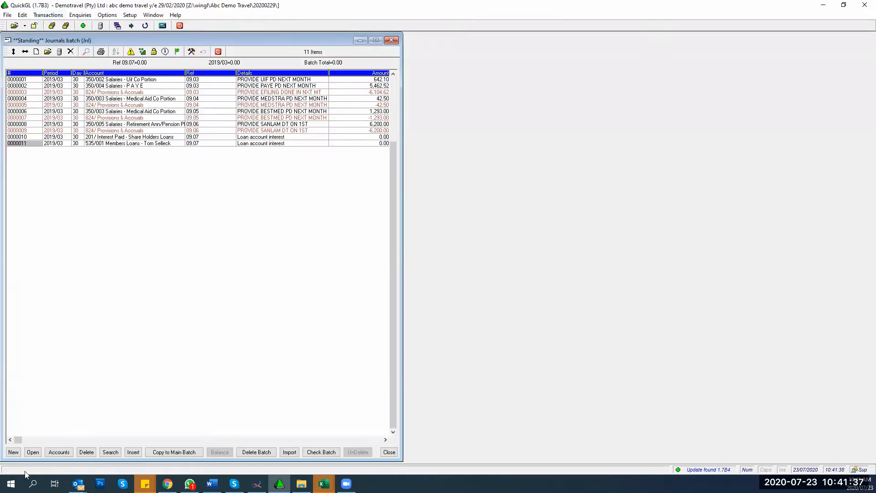
left_click(13, 452)
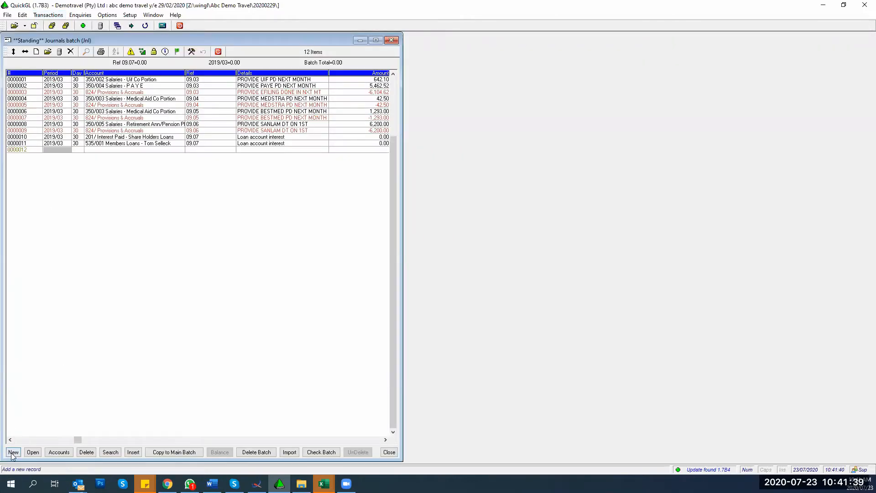
key("Return")
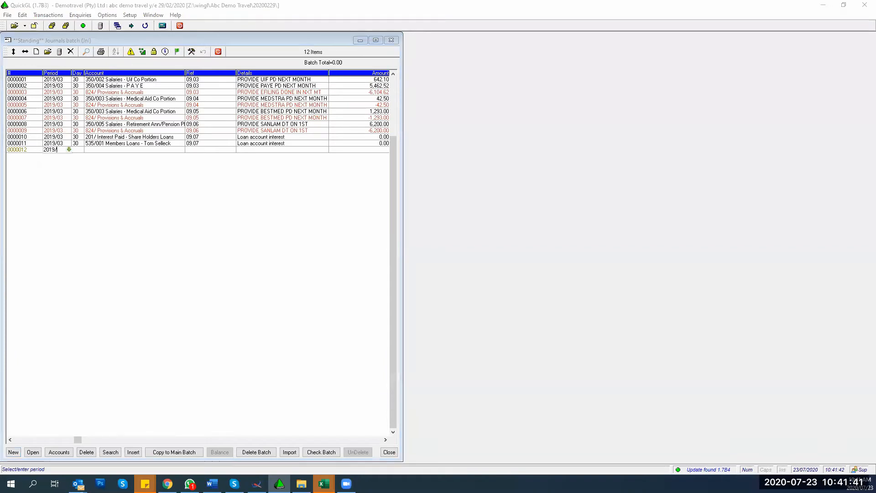
key("Return")
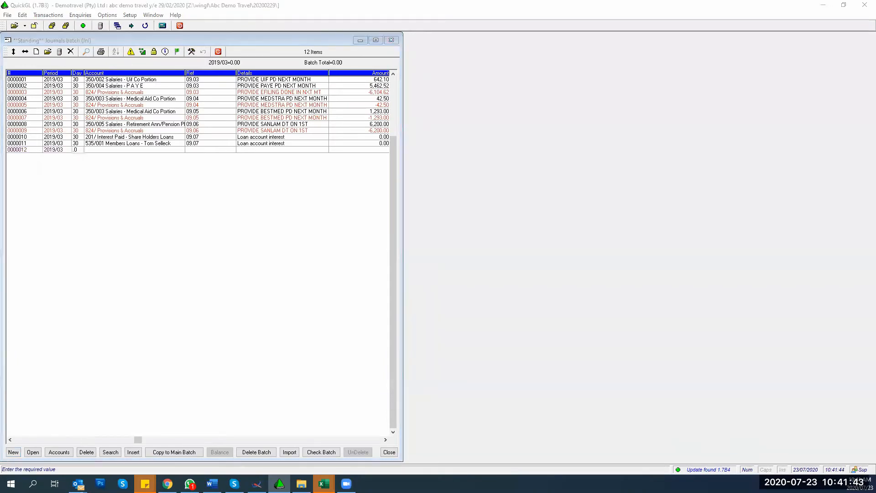
type("30")
key("Return")
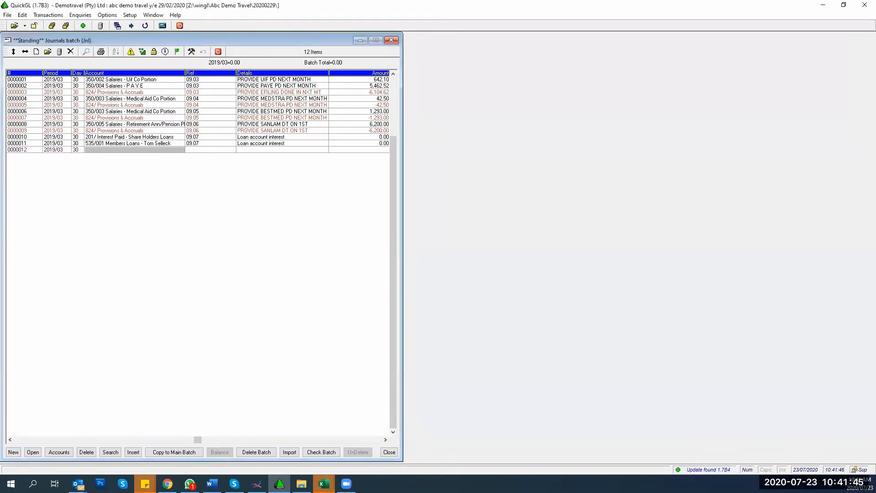
type("Insurance")
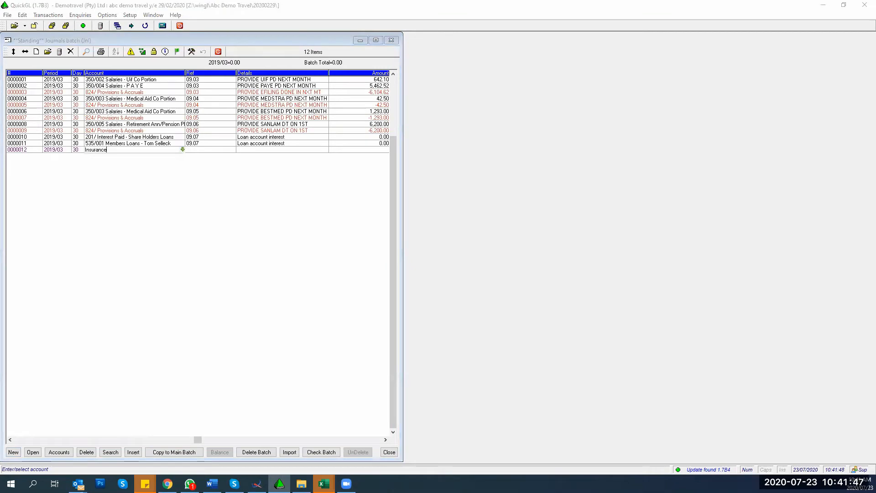
key("Return")
key("Return")
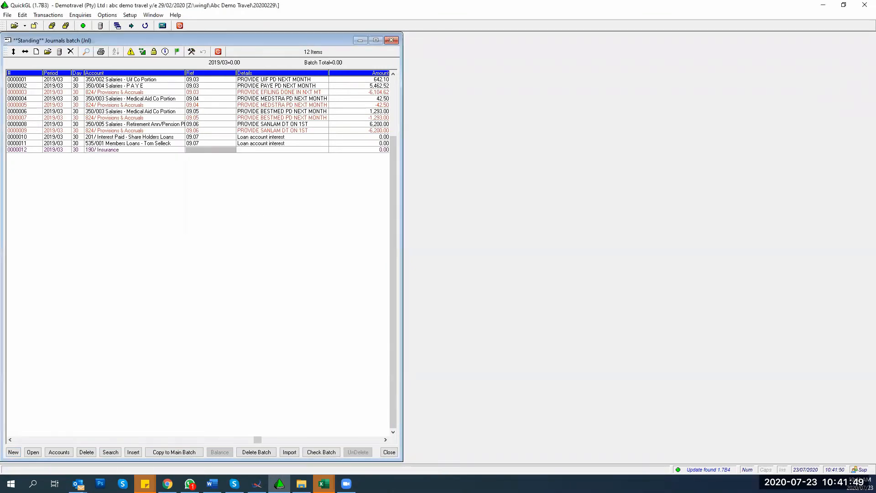
Step: Give the new line reference 09.08 and details 'Insurance', leaving the VAT split unchanged
type("09.08")
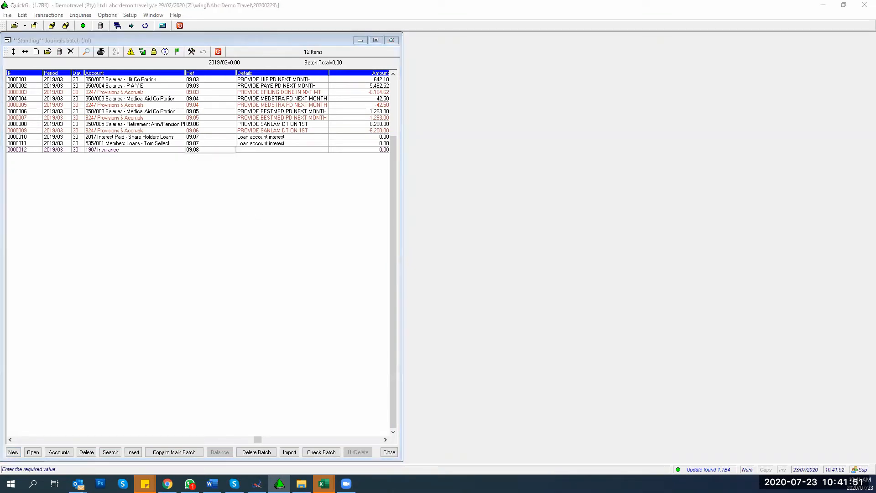
key("Return")
type("Insuran")
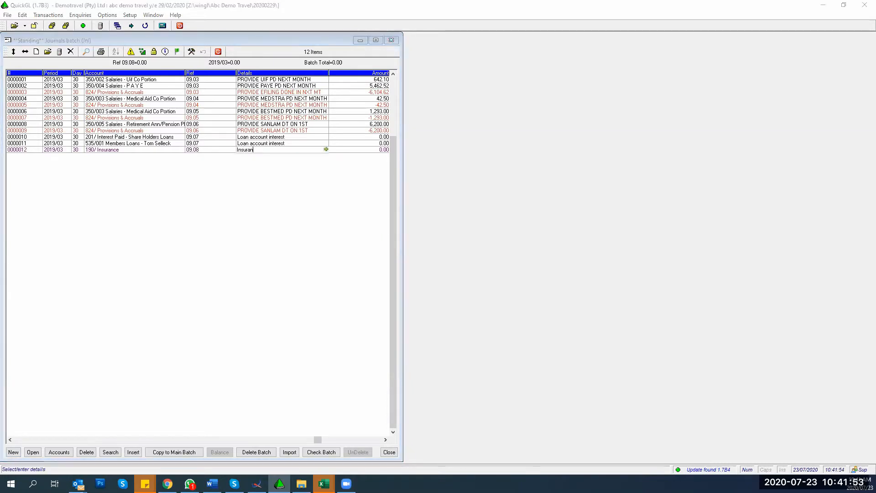
type("ce")
key("Return")
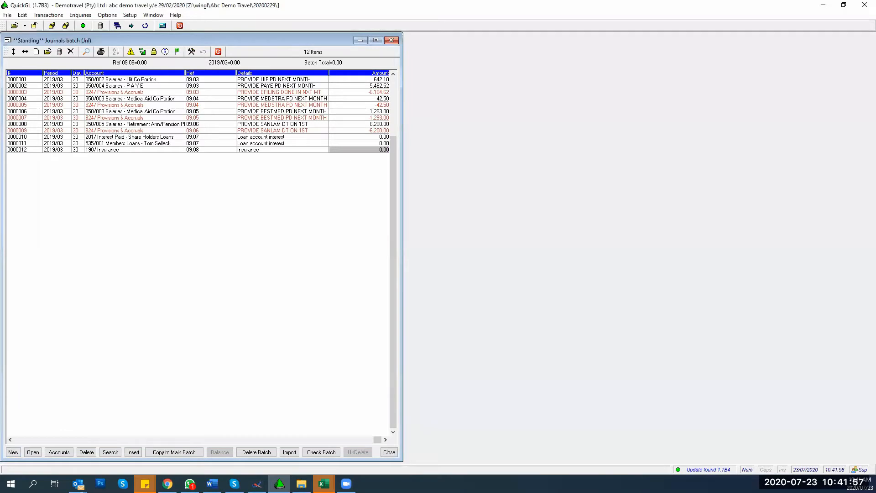
key("Return")
key("Escape")
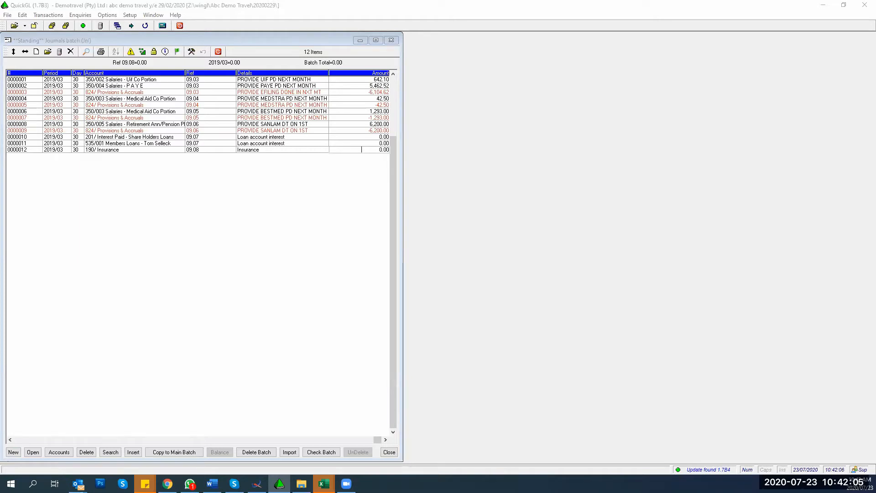
Step: Split the 569.57 VAT-inclusive insurance amount into 495.28 net and 74.29 input VAT
key("Return")
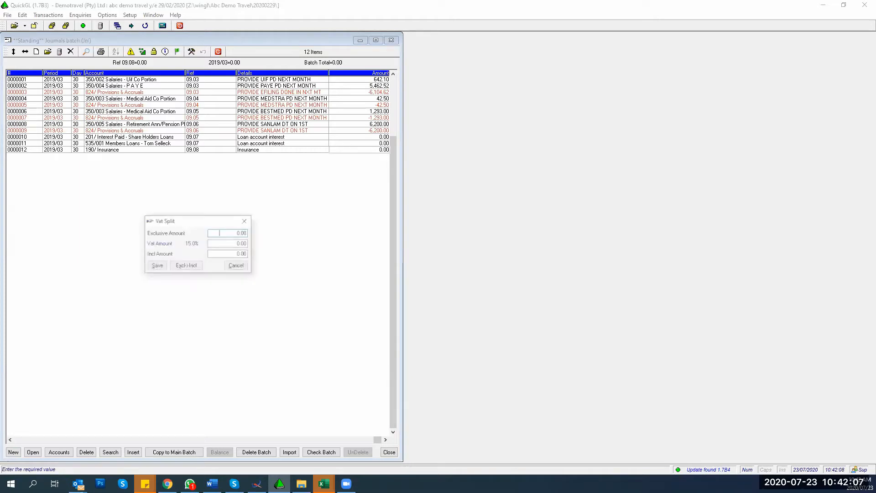
left_click(217, 255)
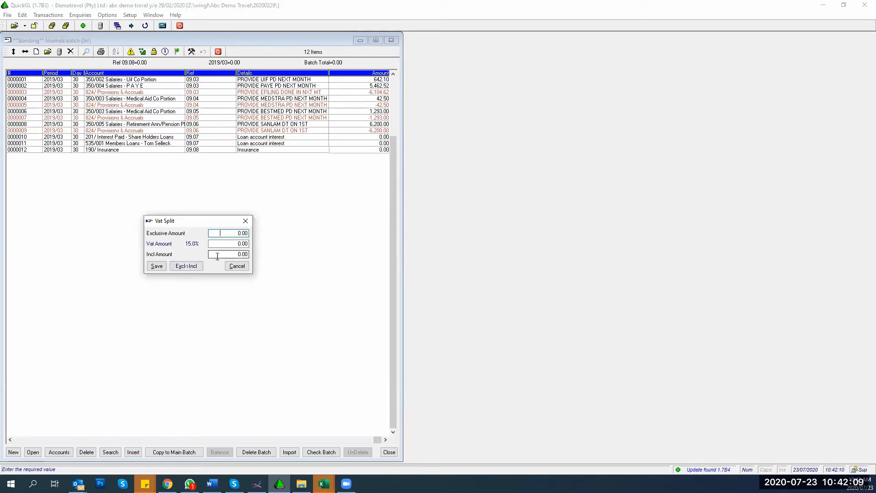
type("569.57")
key("Tab")
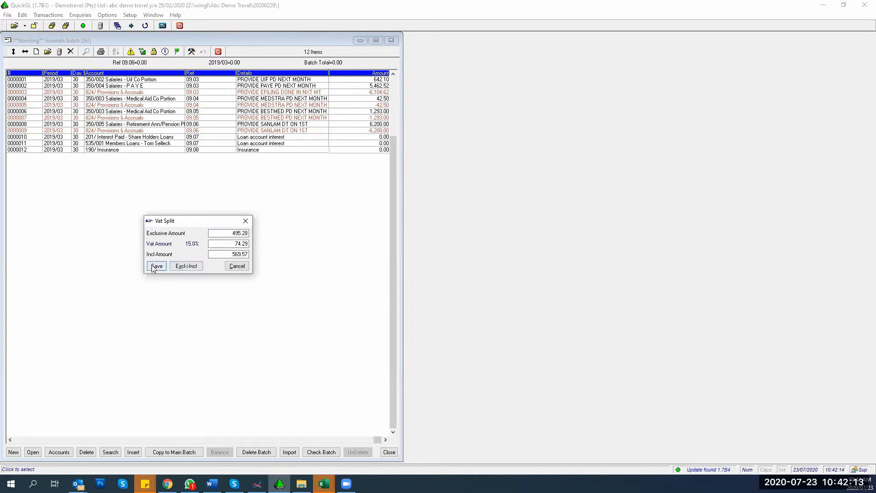
left_click(155, 267)
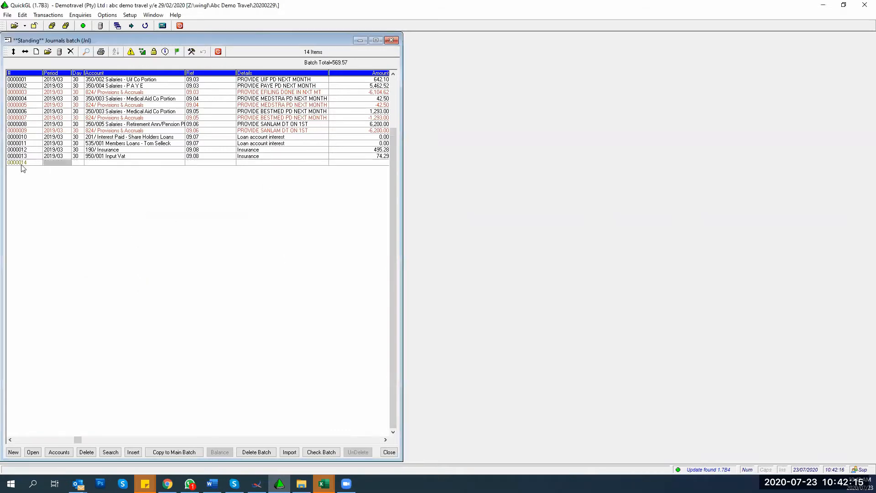
Step: Add a day-30 line on account 824 Provisions & Accruals, reference 09.08, for -569.57 to balance the batch
key("Return")
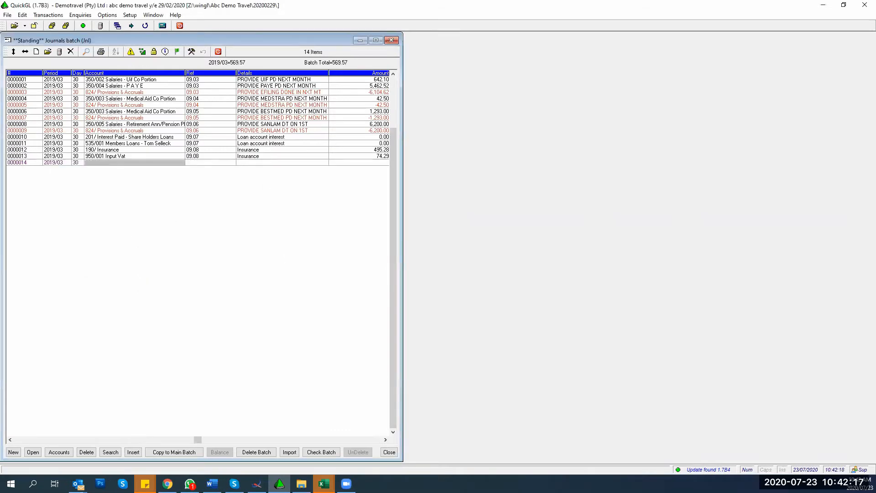
type("824")
key("Return")
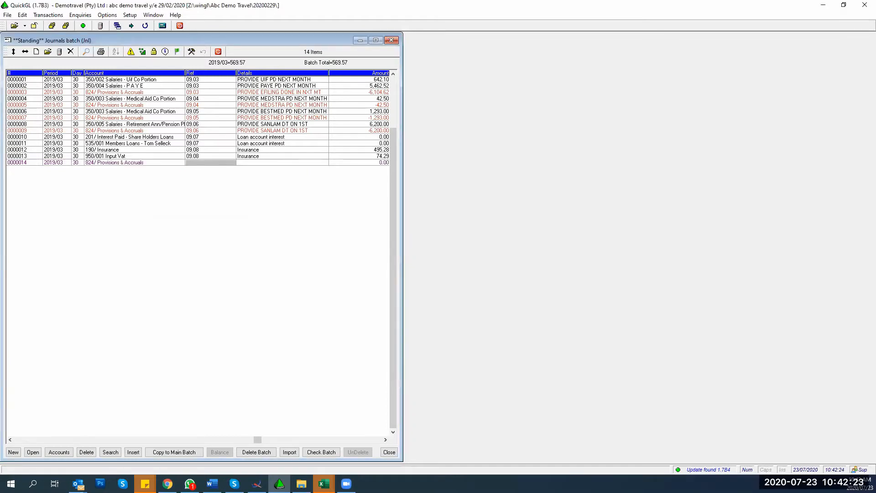
key("Return")
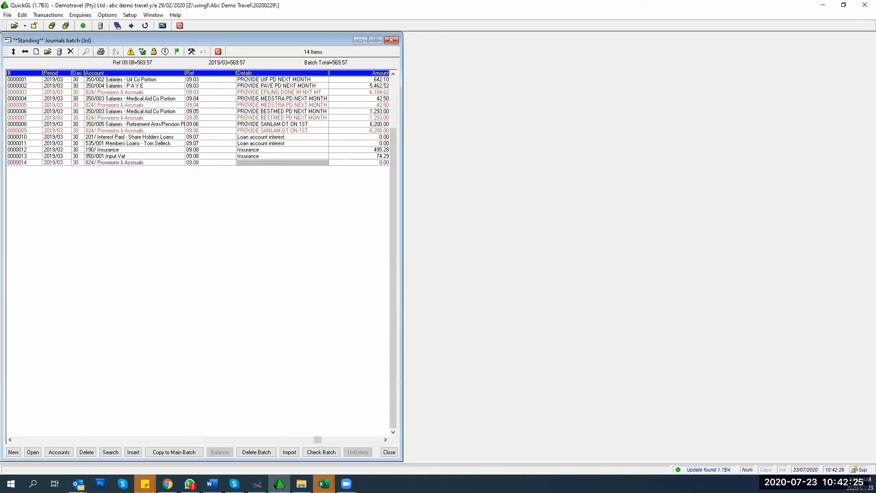
key("Return")
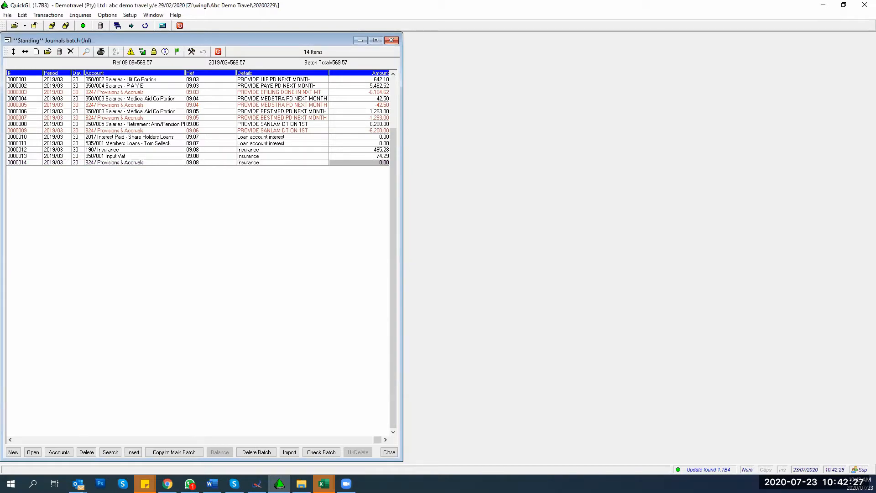
type("-569.")
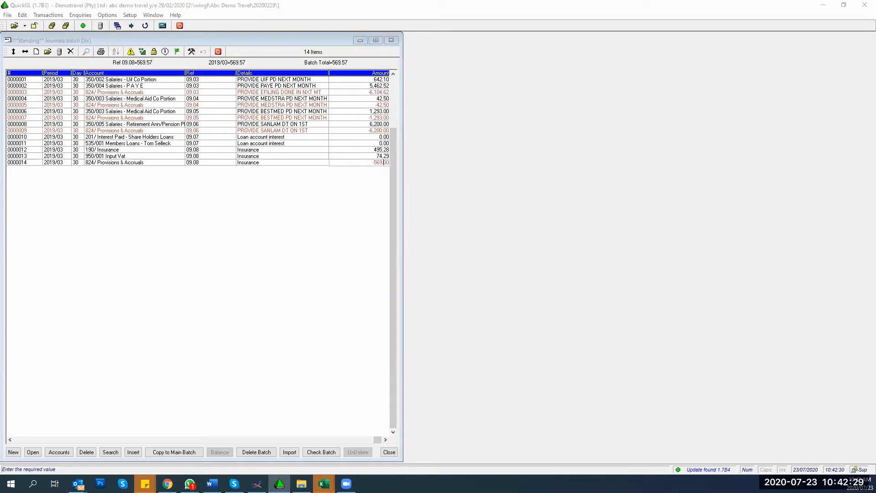
type("57")
key("Return")
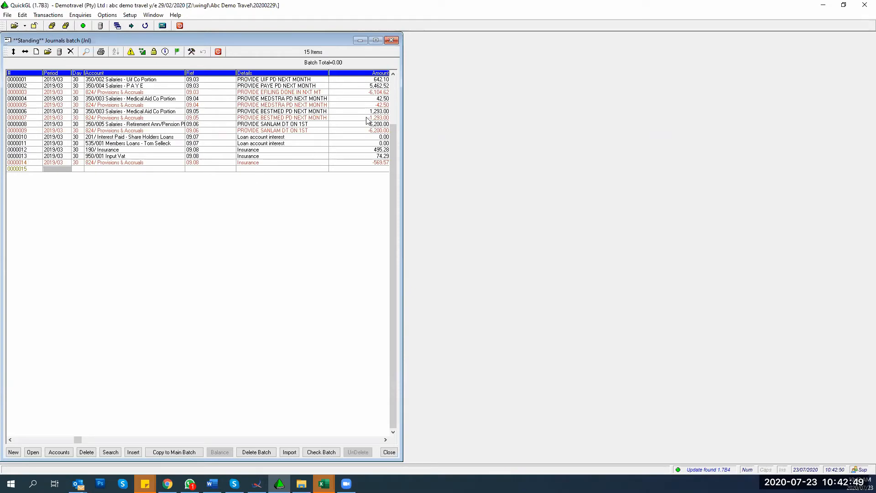
left_click(166, 453)
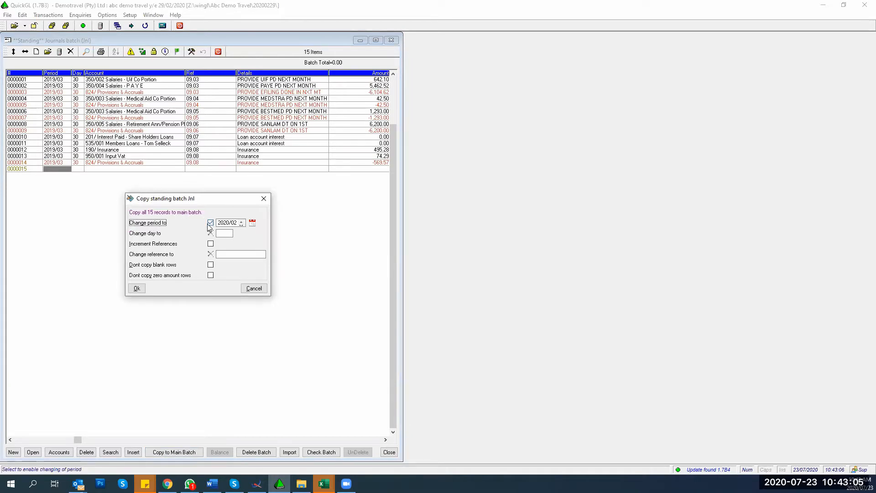
Step: Copy the standing journals to the main batch as period 2019/12, day 31, with incremental references, skipping zero-amount rows
left_click(222, 222)
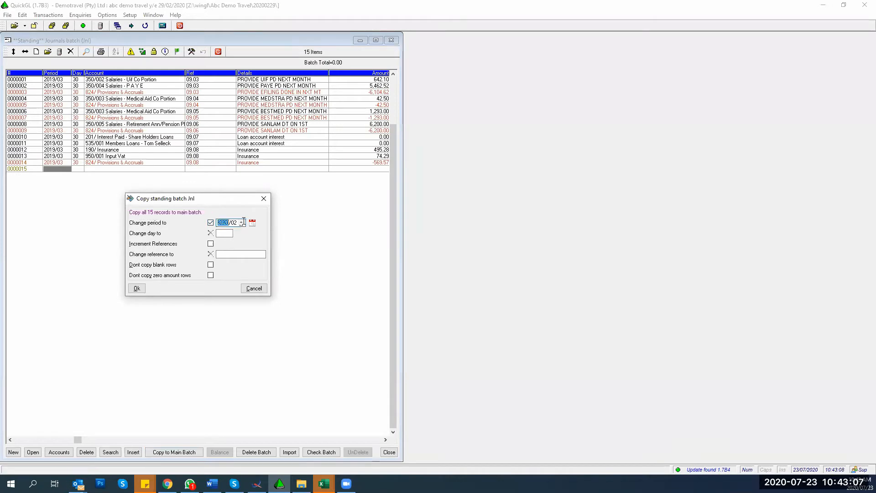
type("2019/")
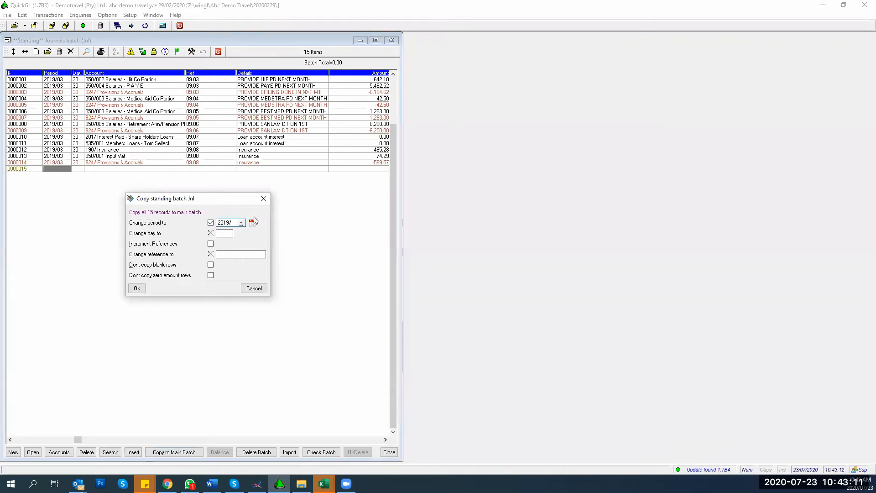
type("12")
key("Tab")
type("31")
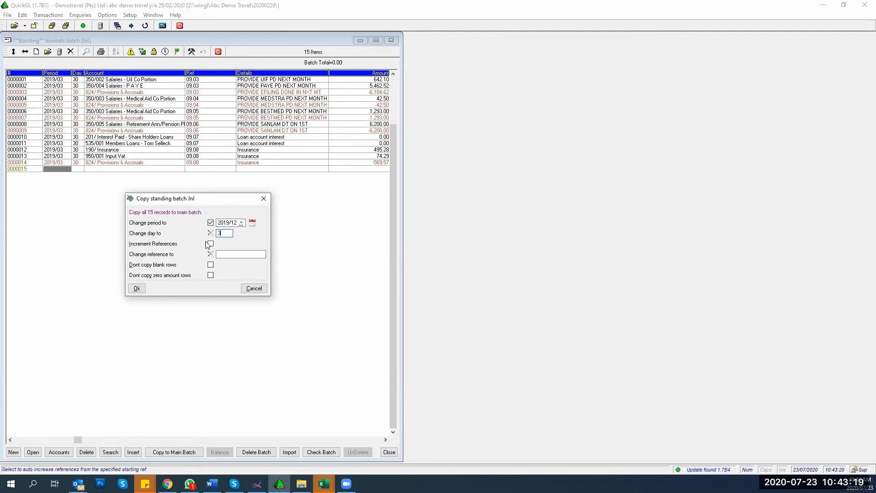
key("Tab")
left_click(211, 244)
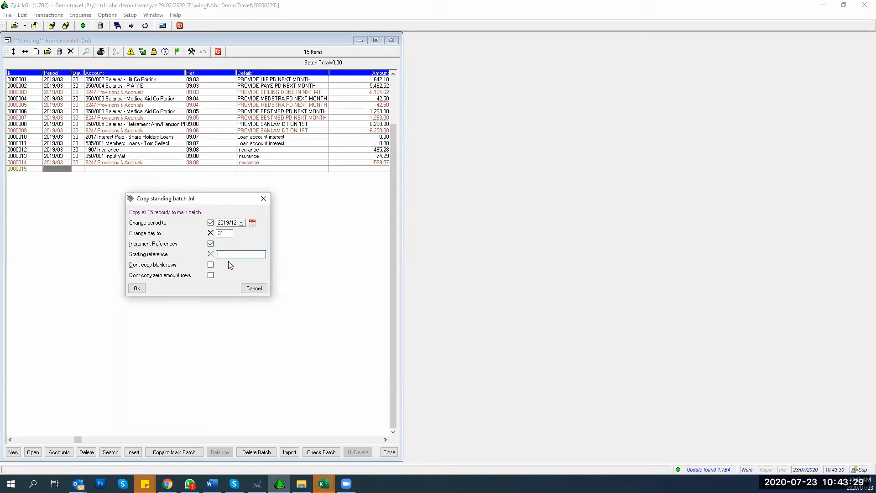
type("111")
left_click(210, 275)
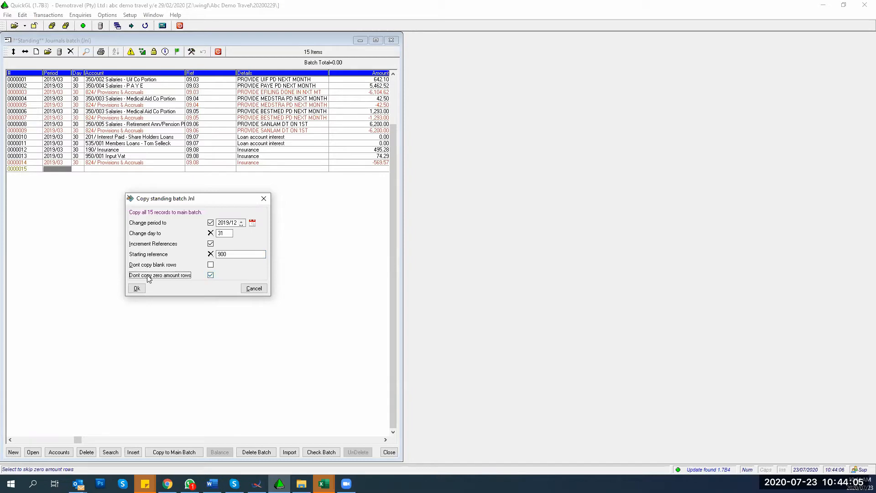
left_click(137, 288)
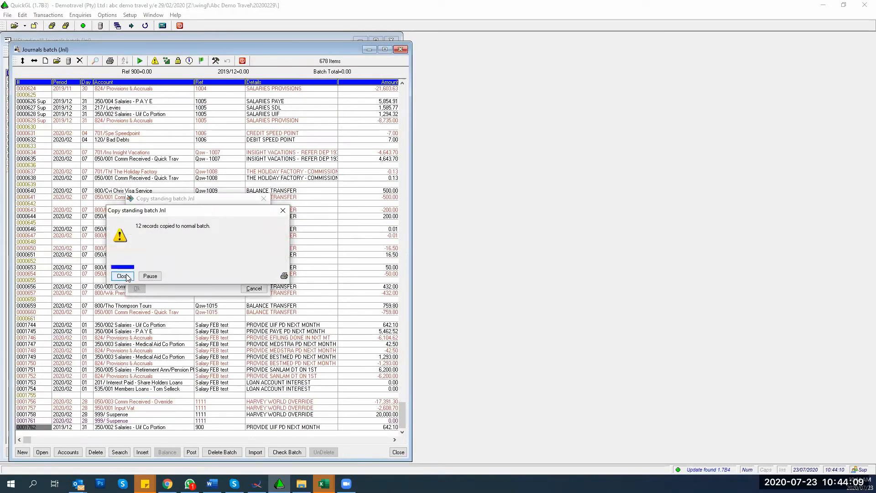
Step: Dismiss the 12-records-copied message, close the standing batch, and review the copied lines referenced 900–905
left_click(128, 277)
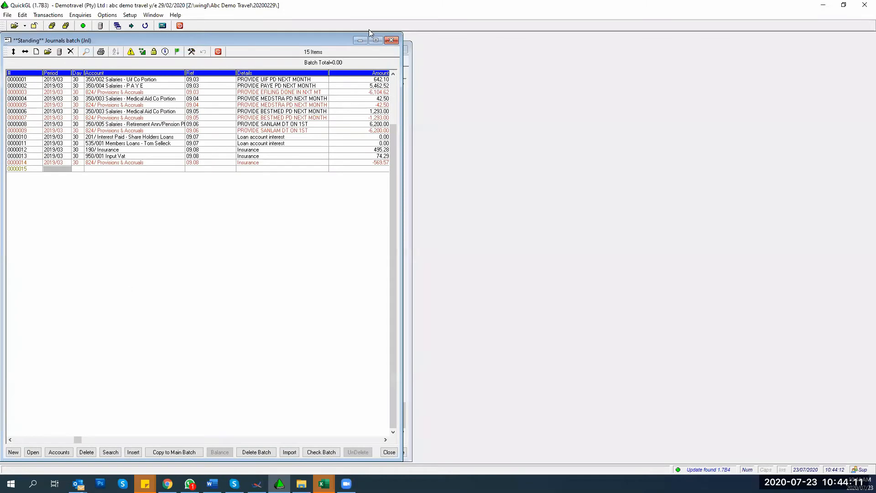
left_click(390, 40)
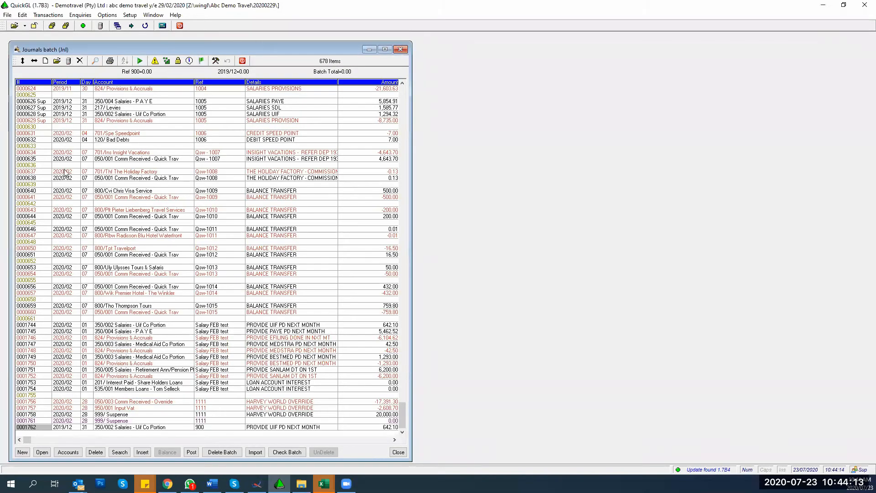
scroll(41, 334, "down", 16)
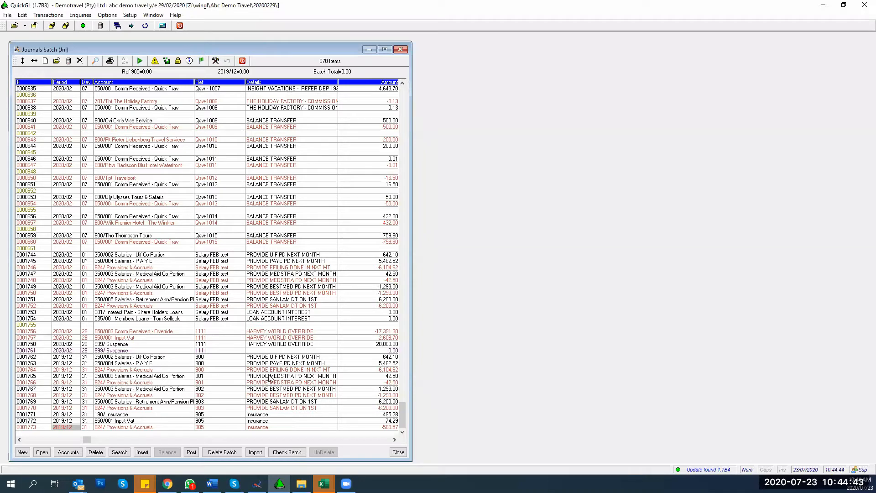
left_click_drag(271, 376, 267, 396)
key("Down")
key("Down")
key("Down")
key("Down")
key("Down")
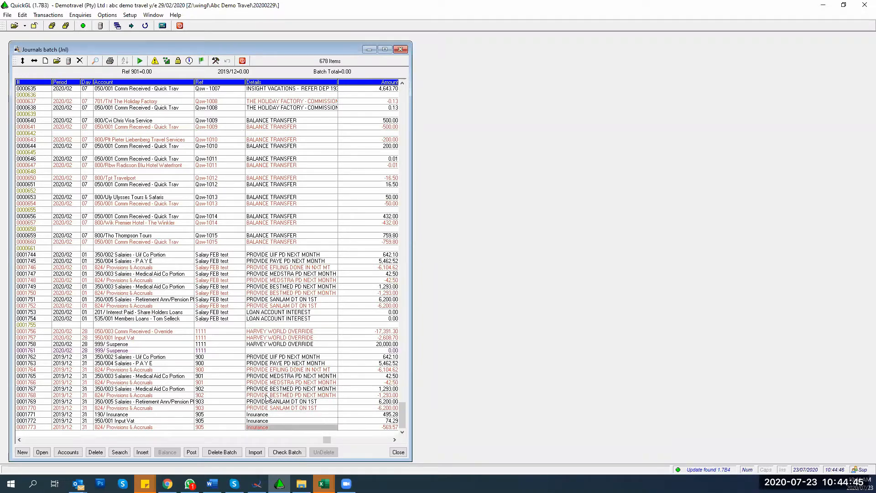
key("Up")
key("Up")
key("Up")
key("Up")
key("Up")
key("Up")
key("Up")
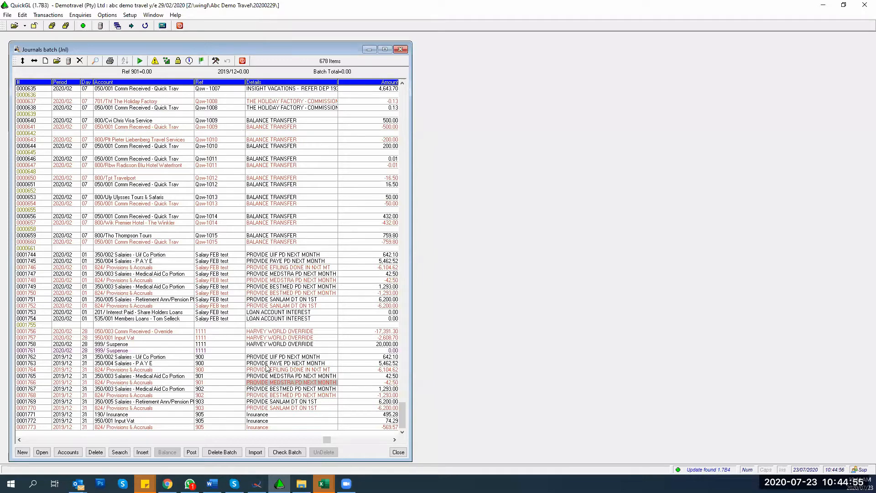
Step: Open the Standing Journals batch beside the main Journals batch and add blank rows at its end
left_click(49, 16)
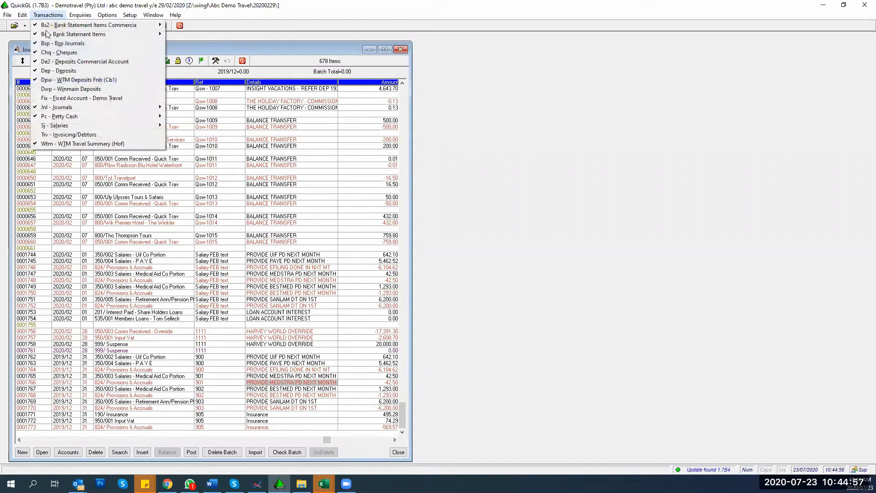
mouse_move(114, 107)
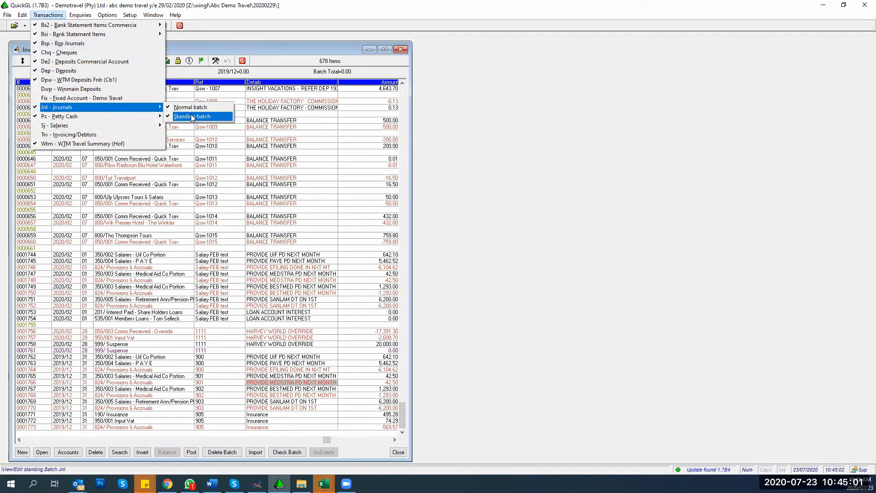
left_click(192, 117)
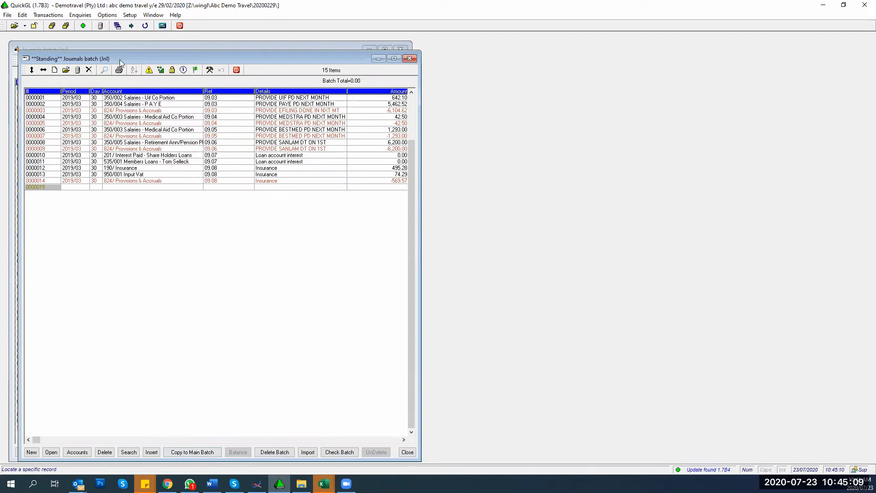
left_click_drag(120, 63, 527, 52)
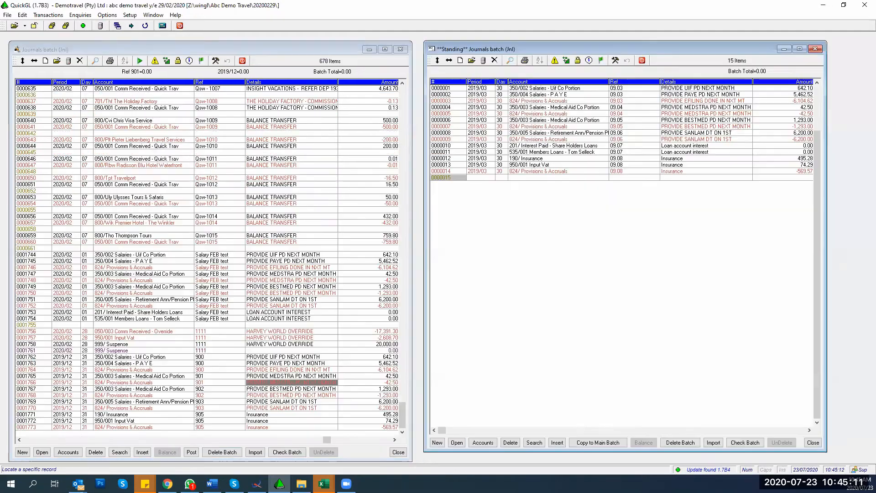
left_click(24, 451)
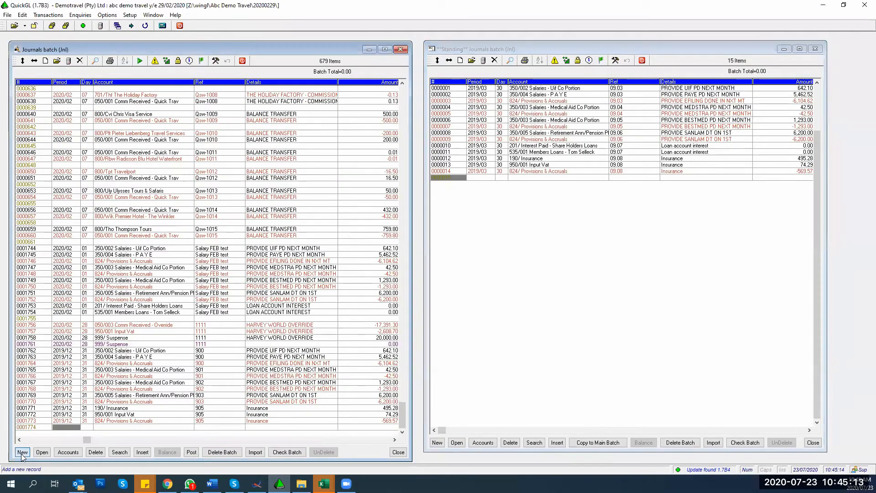
Step: Copy standing journal rows 0000001 to 0000004
left_click(531, 101)
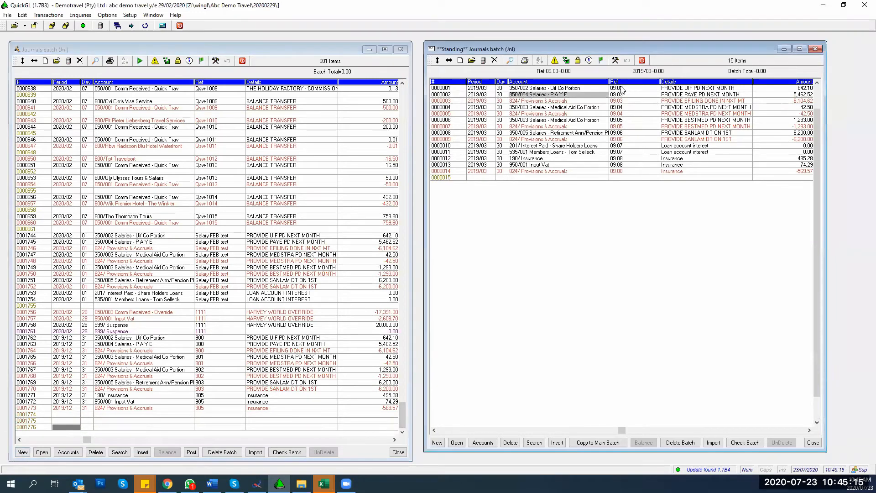
left_click(623, 89)
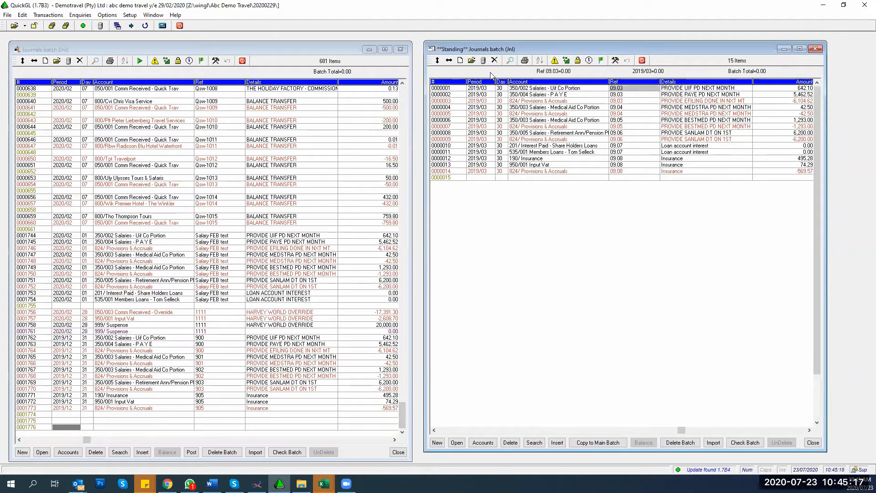
left_click(475, 90)
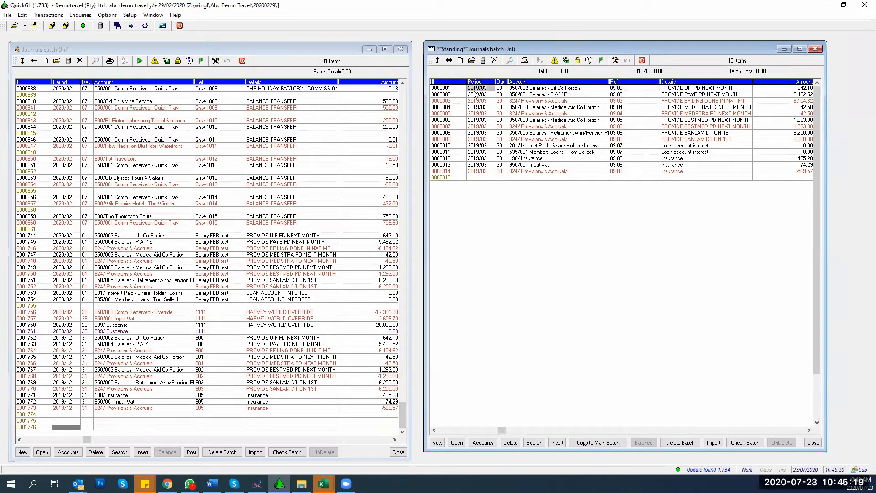
key("shift+Down")
key("shift+Down")
key("shift+Down")
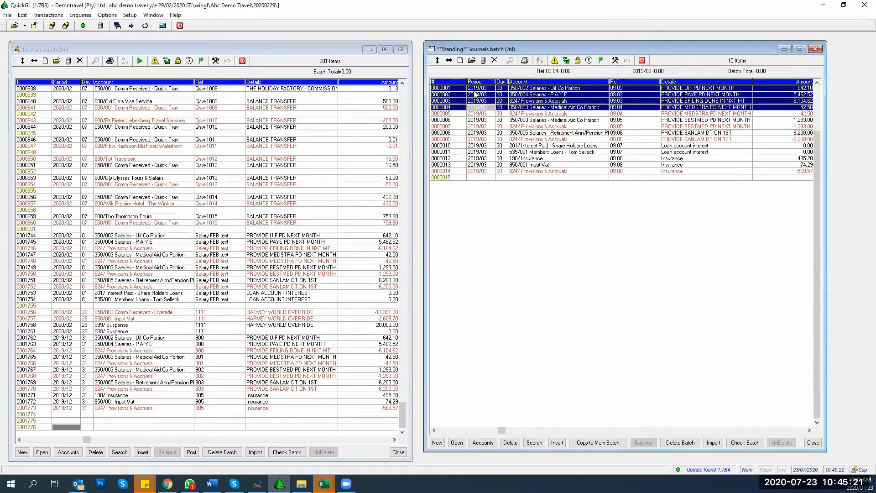
left_click(23, 16)
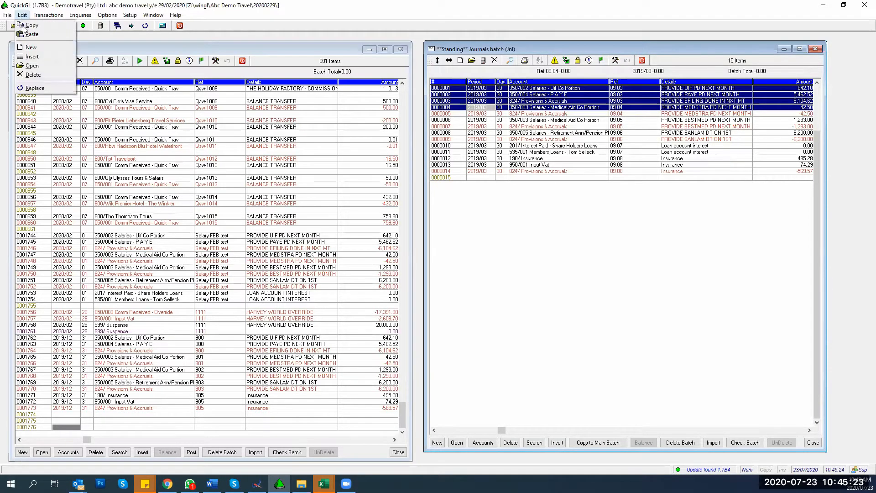
left_click(27, 25)
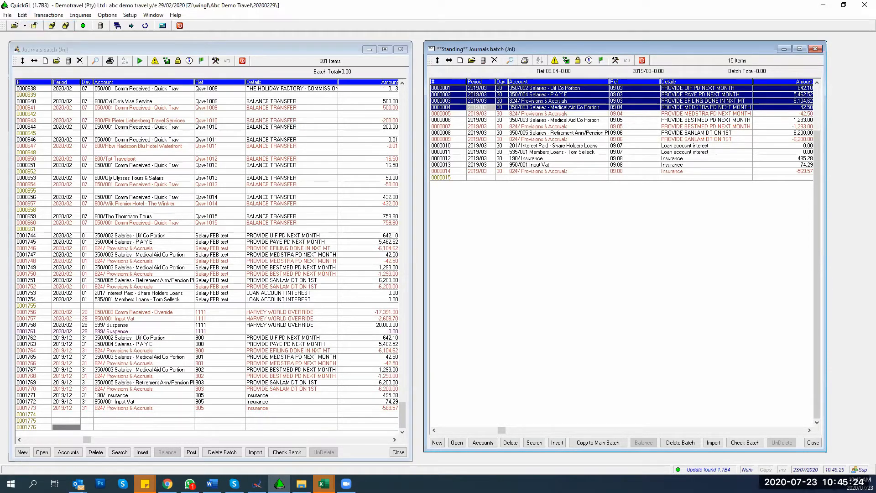
Step: Paste the four records at the end of the Journals batch and check their references
left_click(64, 429)
left_click(25, 16)
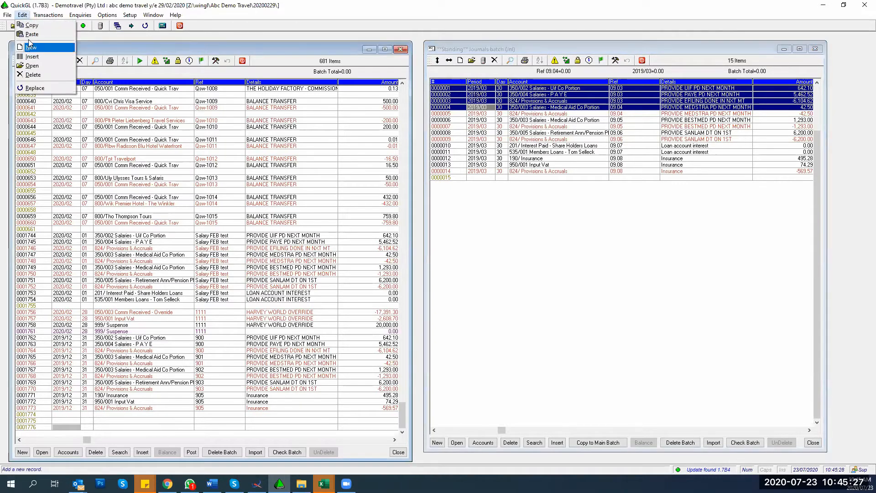
left_click(31, 34)
left_click(150, 290)
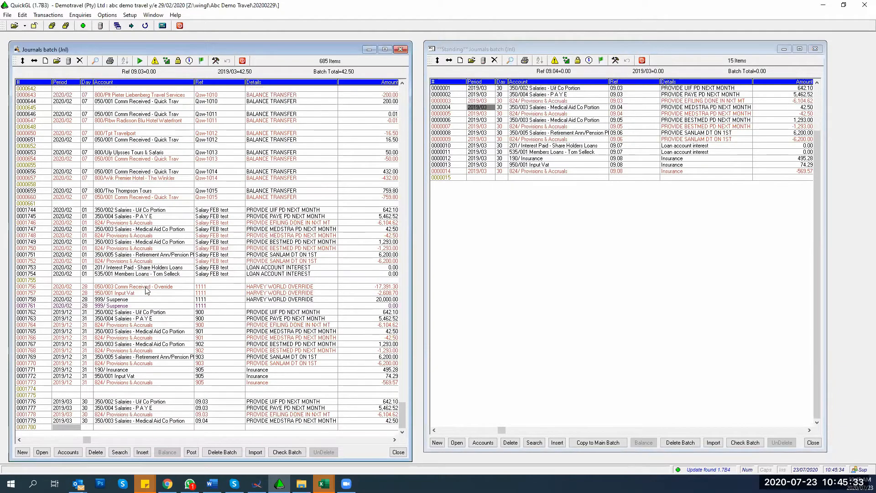
key("Down")
key("Down")
key("Down")
key("Down")
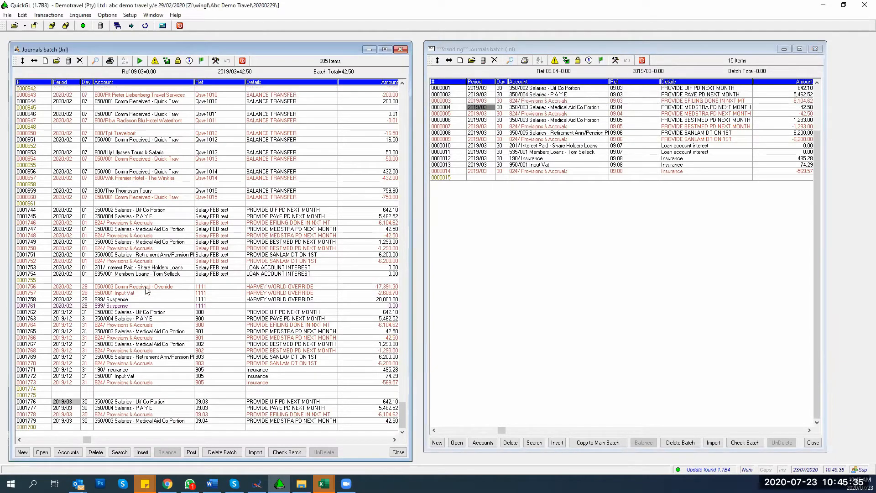
key("Up")
key("Up")
key("Up")
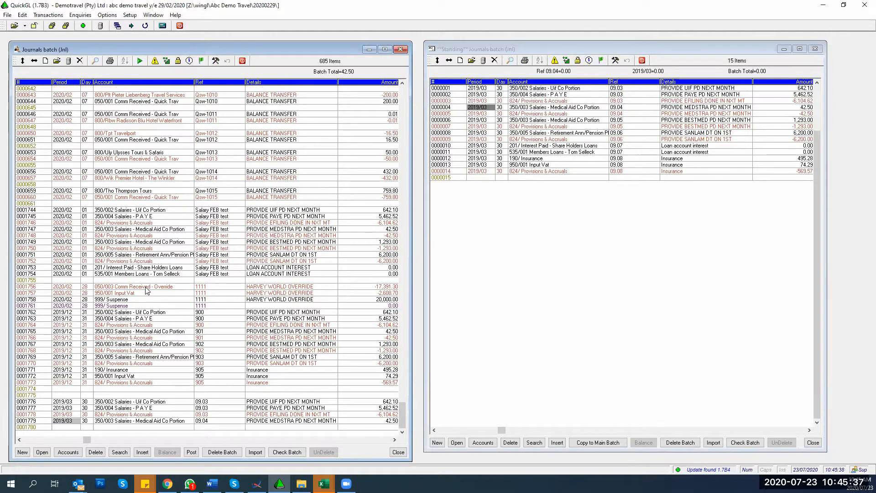
key("Right")
key("Right")
key("Right")
key("Up")
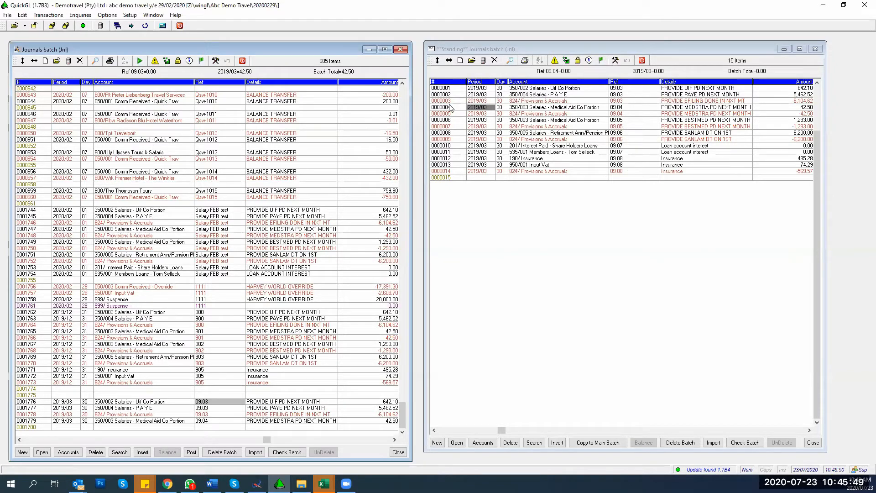
Step: Copy the six Trf Balance rows 0000142–0000147 from the Commercial bank statement batch
left_click(37, 17)
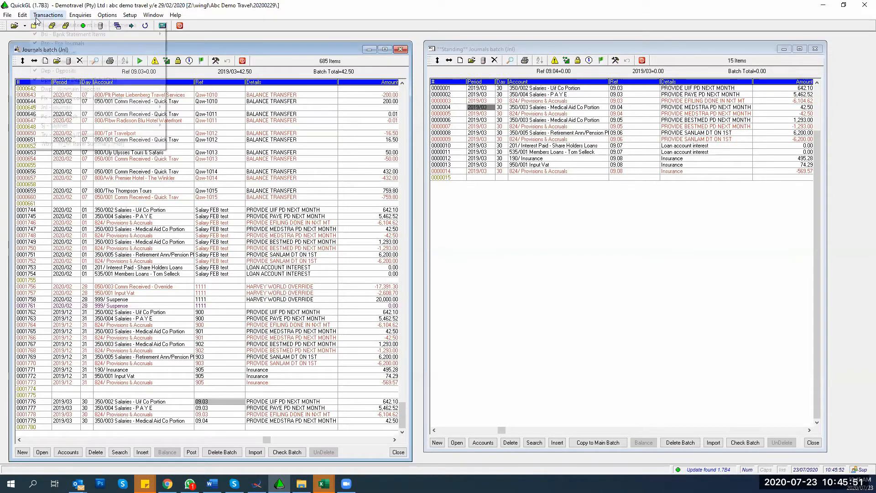
mouse_move(68, 24)
left_click(196, 24)
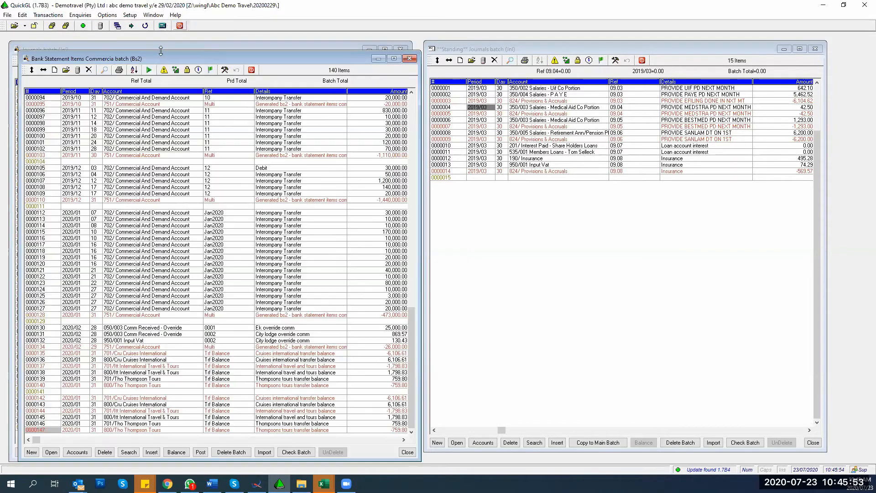
left_click_drag(195, 62, 598, 41)
left_click(458, 381)
key("shift+Down")
key("shift+Down")
key("shift+Down")
key("shift+Down")
key("shift+Down")
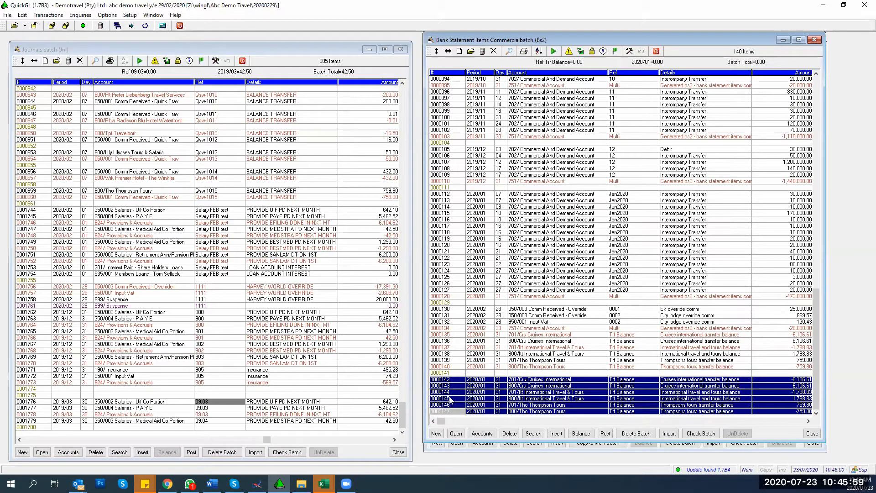
left_click(442, 368)
left_click(441, 379)
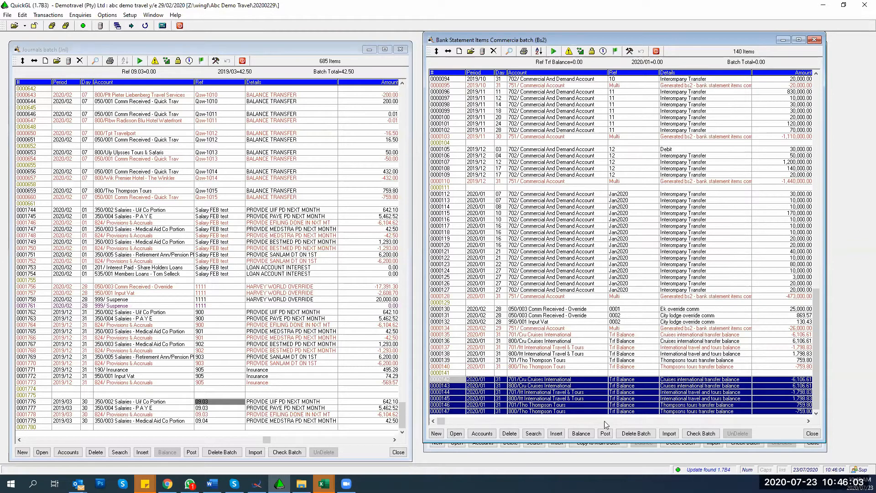
left_click(23, 16)
left_click(26, 24)
Step: Open the empty Sj - Salaries batch
left_click(54, 428)
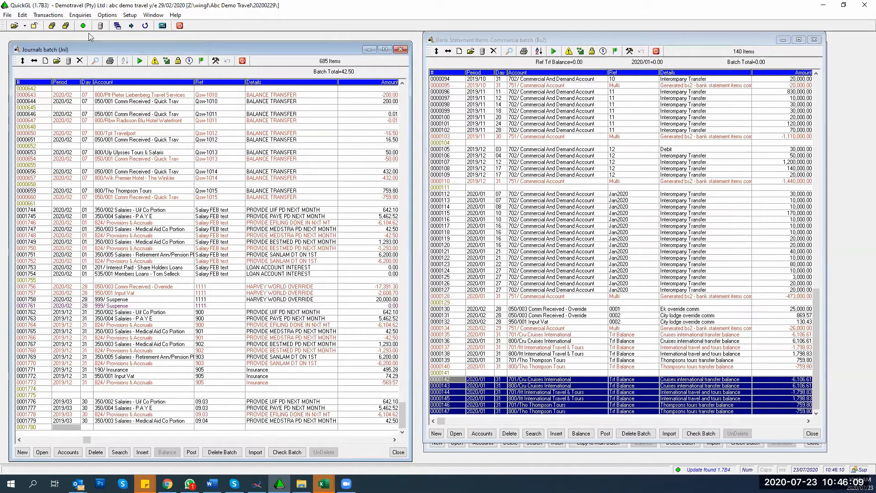
left_click(62, 17)
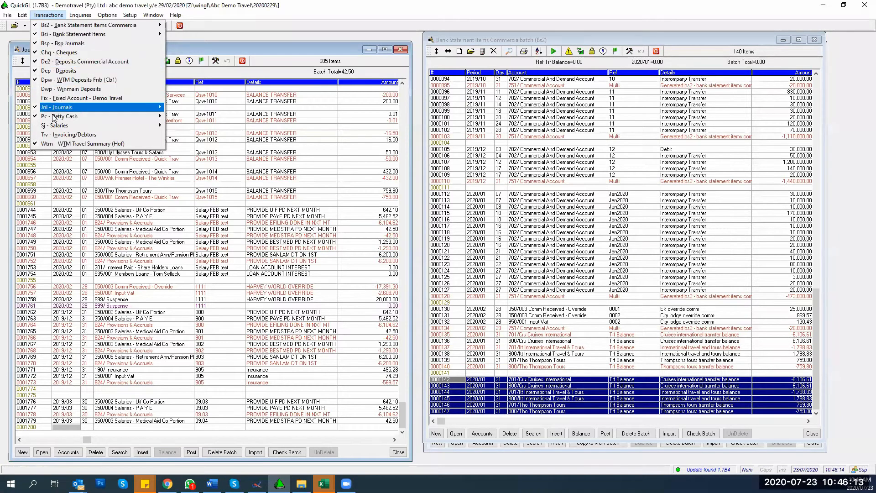
mouse_move(51, 126)
left_click(178, 128)
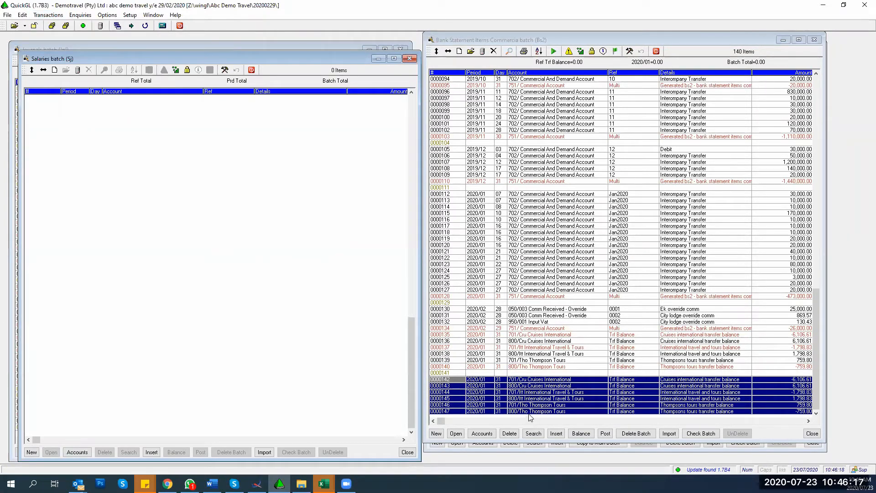
Step: Paste the six copied Trf Balance records into the Salaries batch and move its window up
left_click(22, 15)
left_click(29, 34)
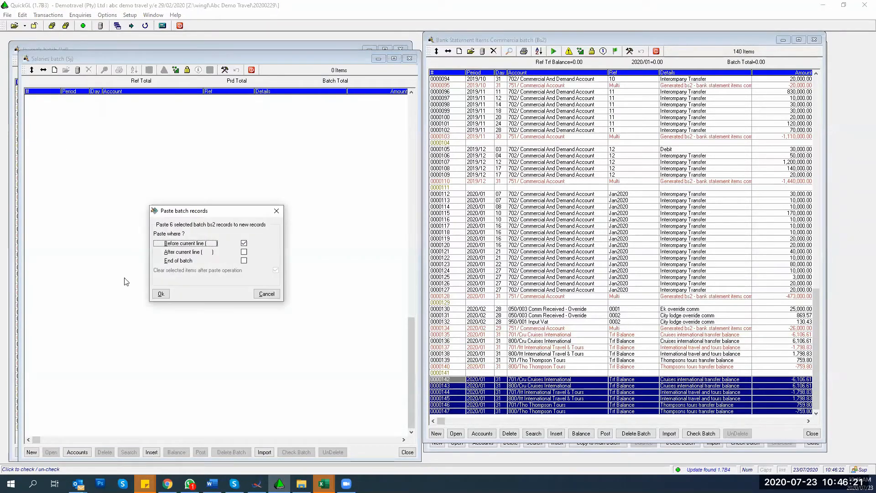
left_click(162, 292)
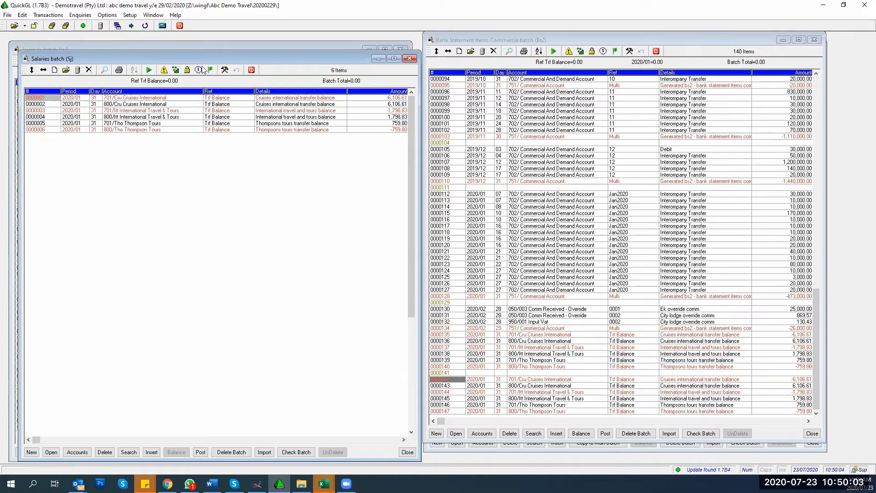
left_click_drag(199, 58, 196, 46)
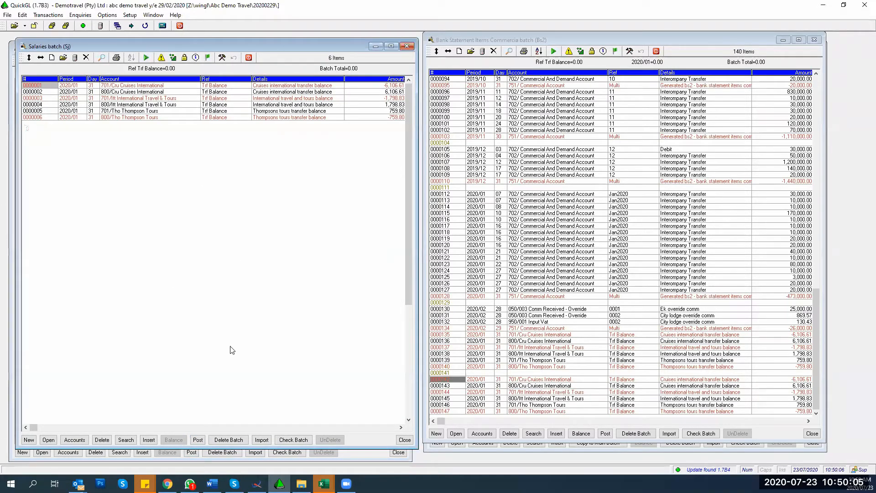
Step: Start deleting the whole Salaries batch, then cancel the Delete batch dialog
left_click(231, 443)
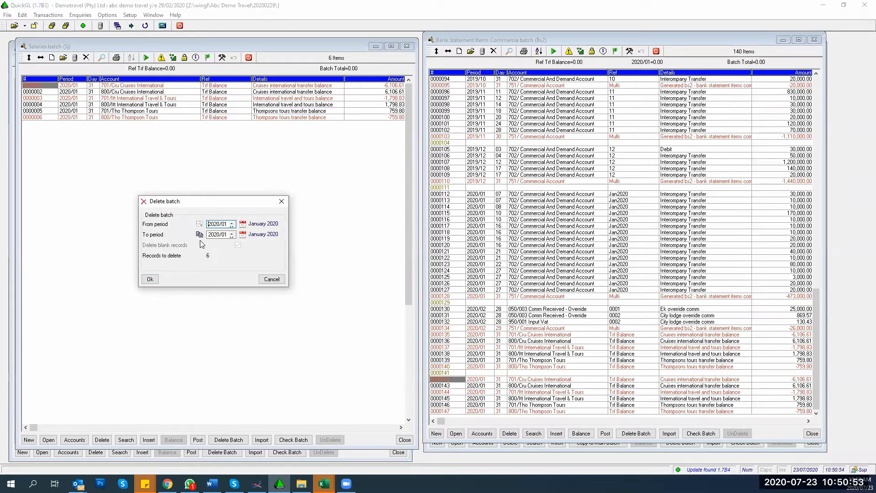
left_click(274, 280)
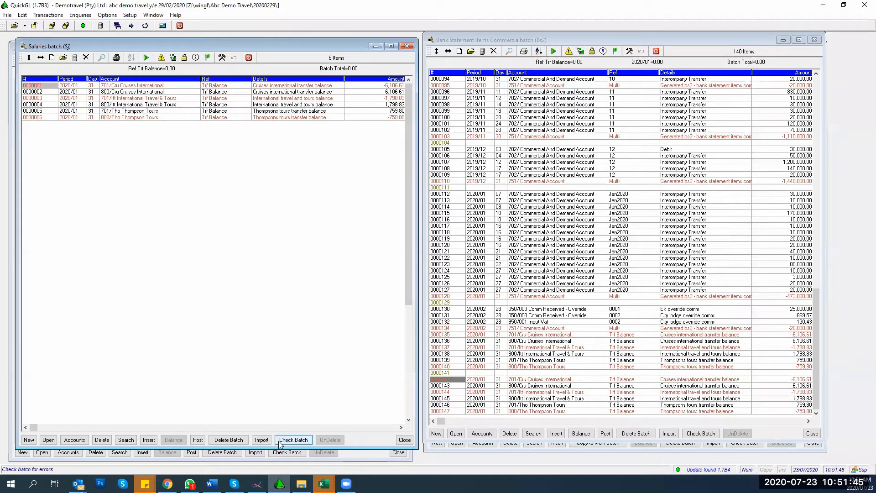
Step: Check the Salaries batch with Fix errors ticked, confirming 0 errors in its 6 records
left_click(293, 440)
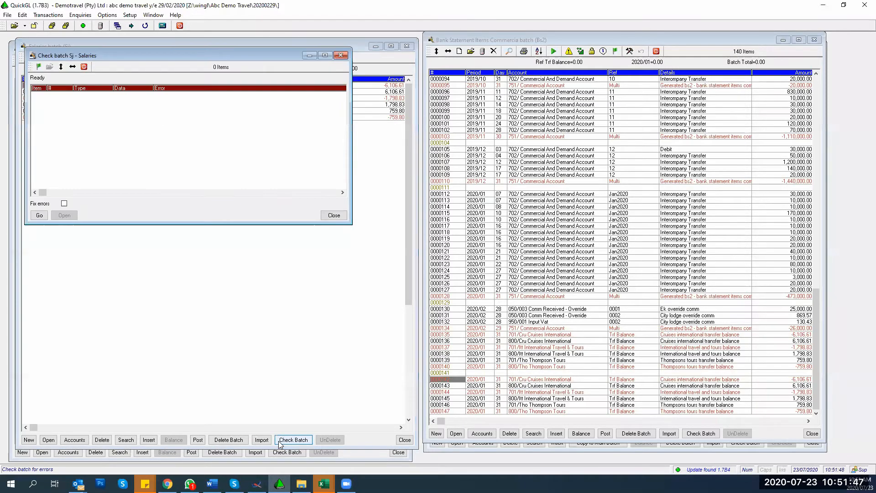
left_click(64, 204)
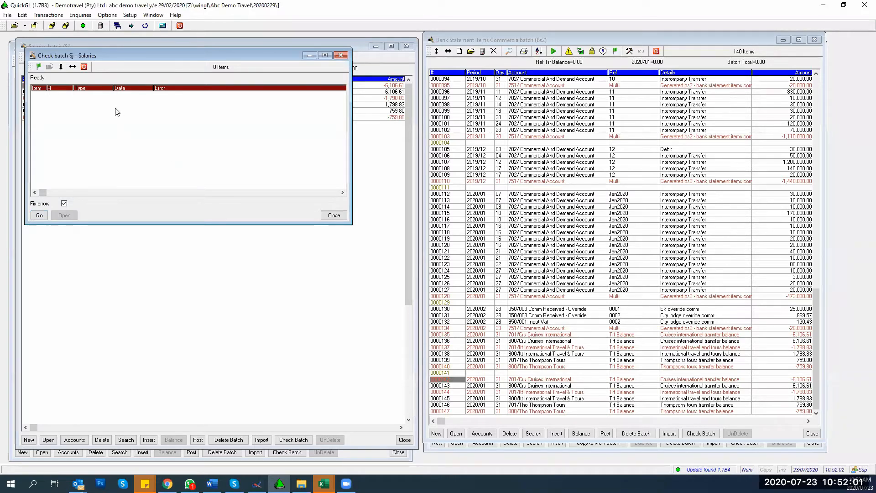
left_click(37, 216)
left_click(334, 215)
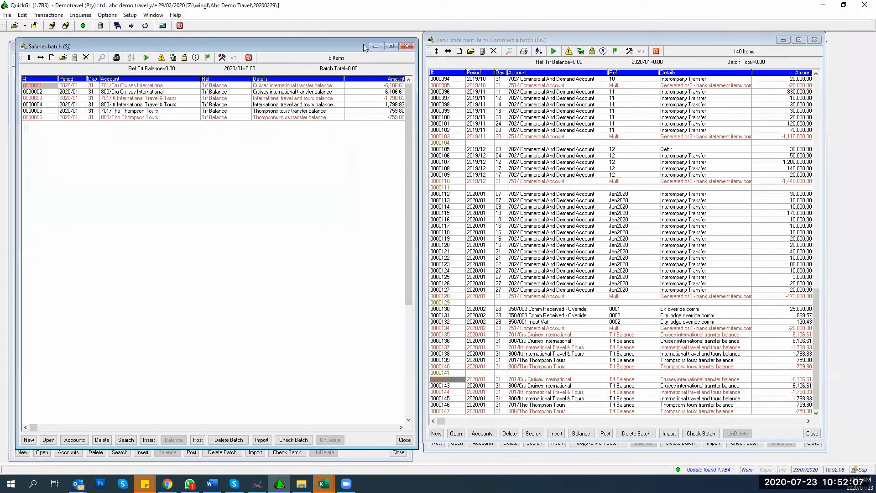
Step: Fill bank line 0000141 as period 2020/01, day 31, Trf Balance, amount 8,585.00
left_click(532, 380)
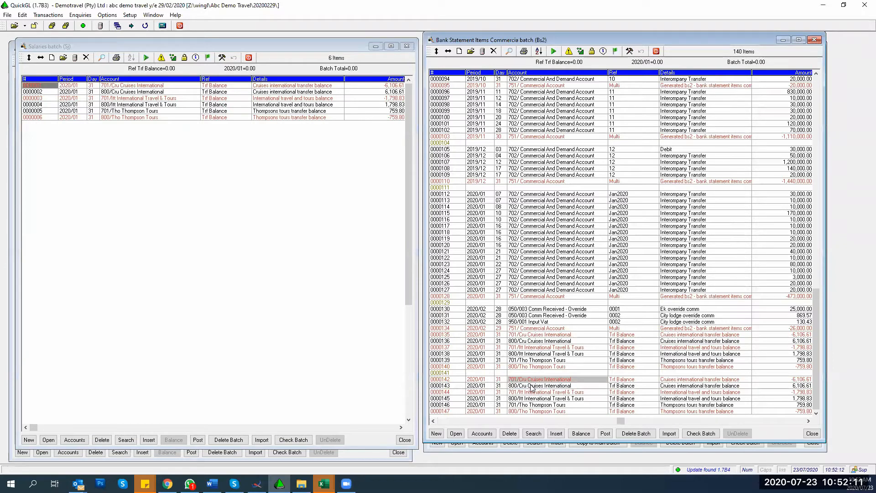
key("Down")
key("Down")
key("Down")
key("Down")
key("Down")
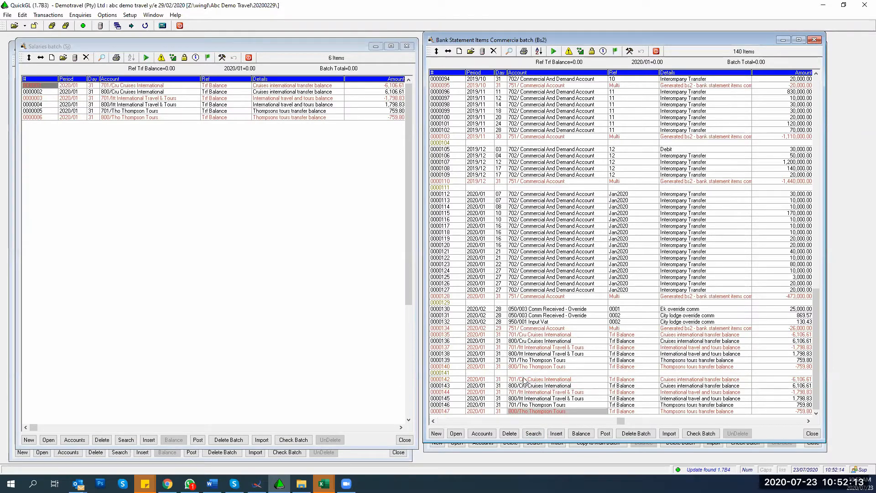
left_click(519, 373)
key("Left")
key("Left")
key("Return")
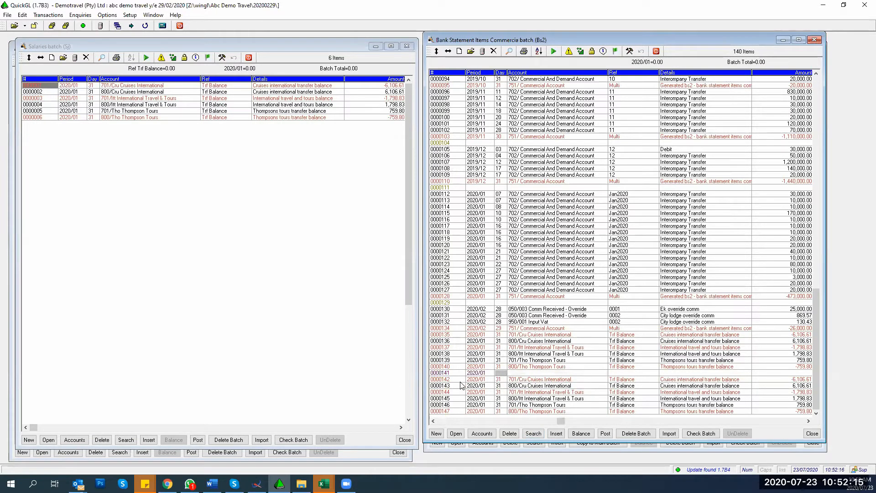
key("Return")
key("Return")
key("Return")
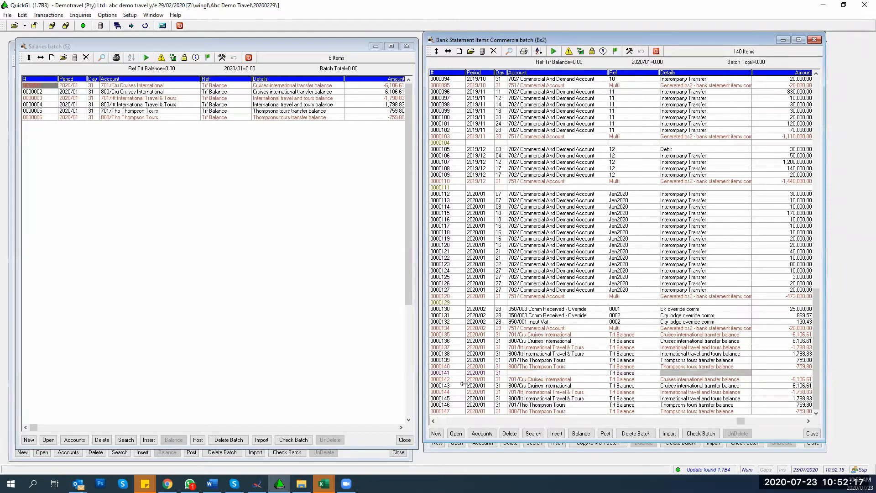
key("Return")
type("8")
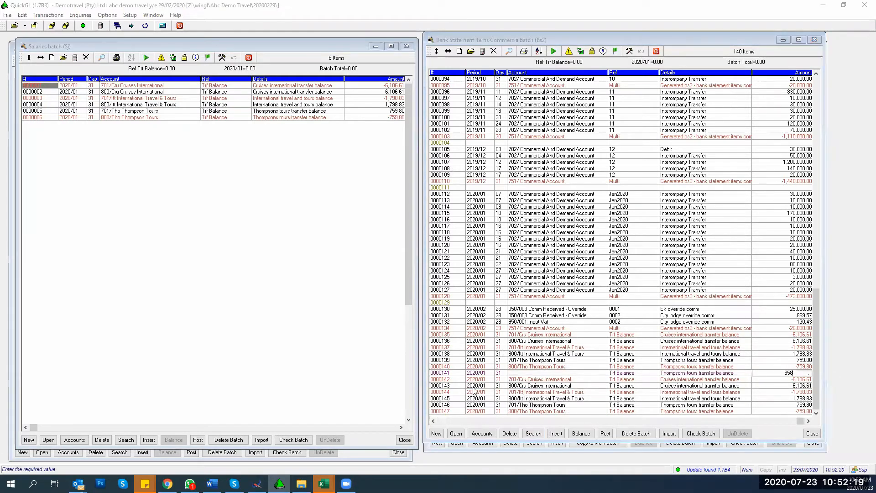
type(",585")
key("Return")
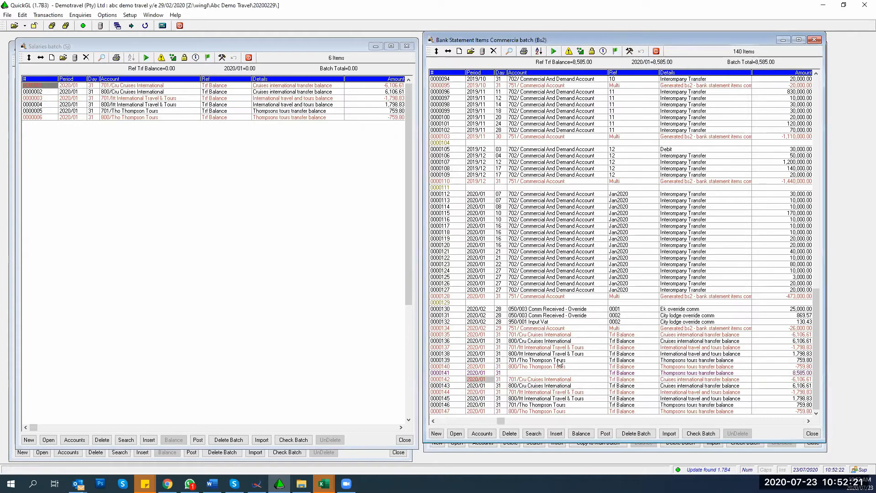
left_click(703, 432)
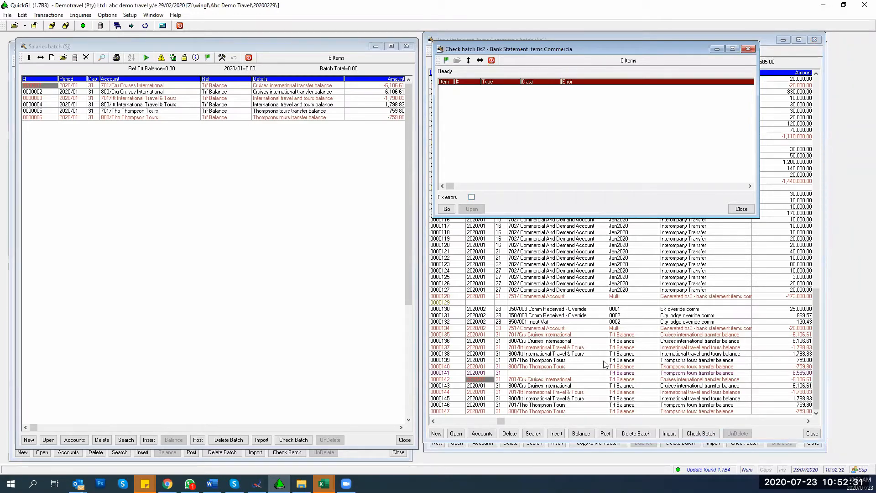
Step: Check the Bs2 batch with Fix errors, jump to faulty line 0000141 and delete it
left_click(471, 197)
left_click(451, 210)
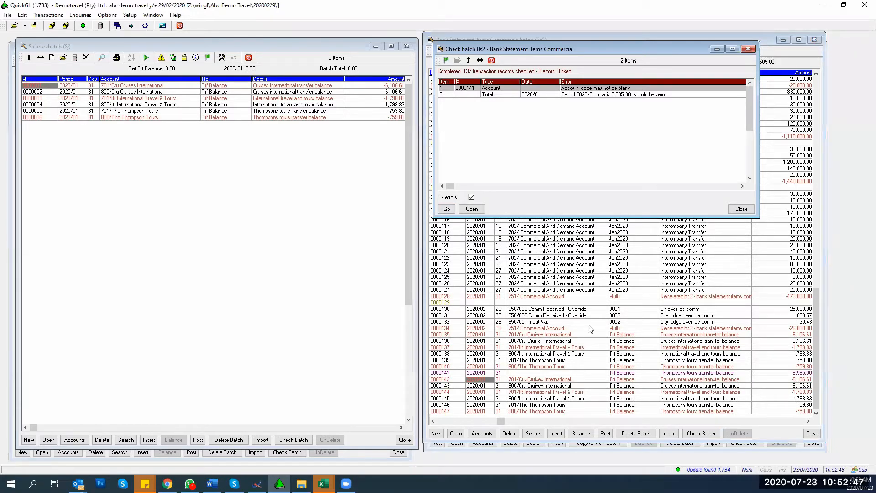
left_click(480, 208)
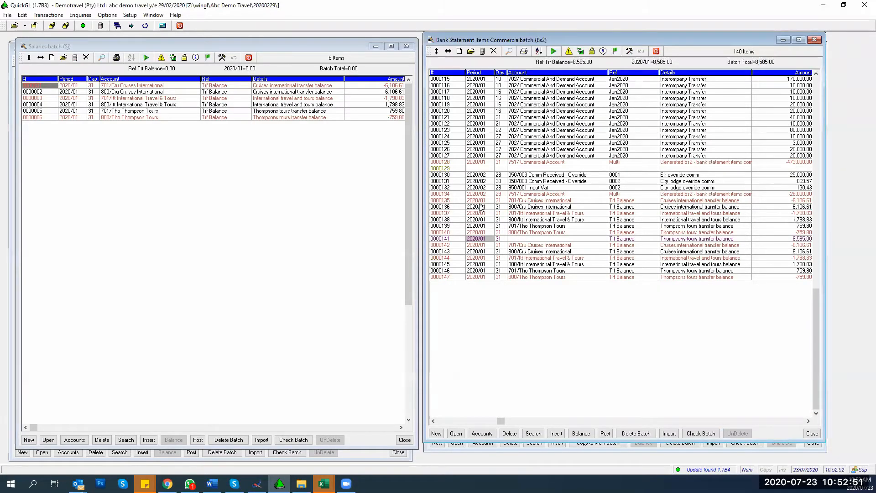
key("Tab")
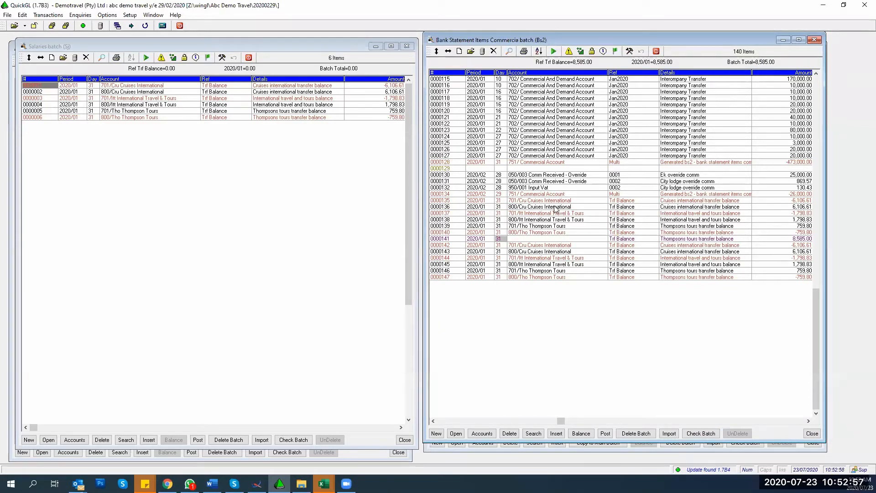
key("Delete")
key("Return")
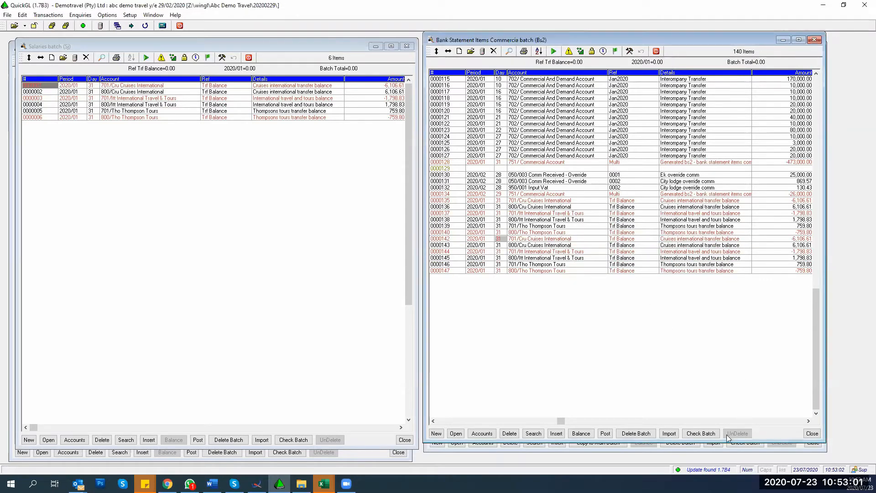
Step: Re-run the Bs2 batch check to confirm no errors, then return to the Salaries batch
left_click(700, 434)
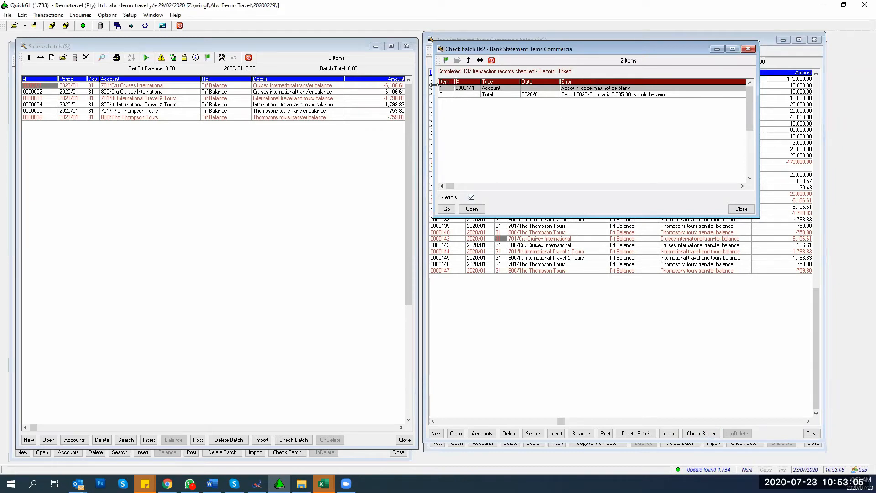
left_click(448, 210)
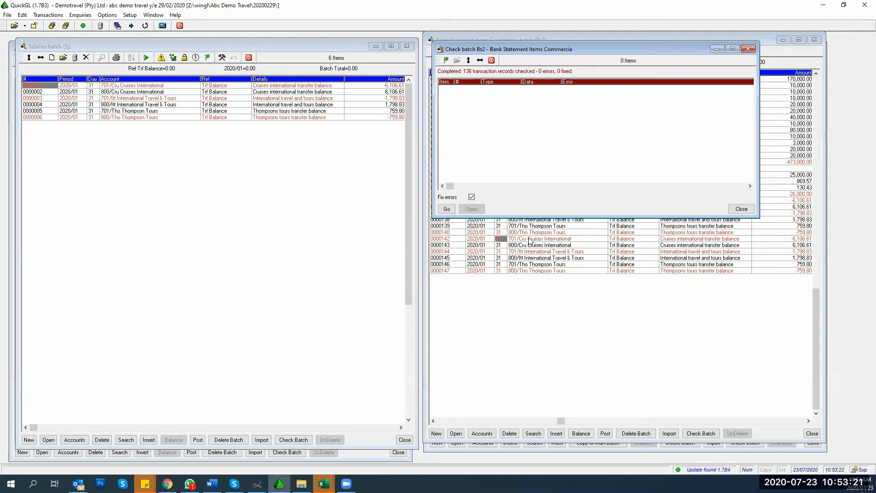
left_click(741, 208)
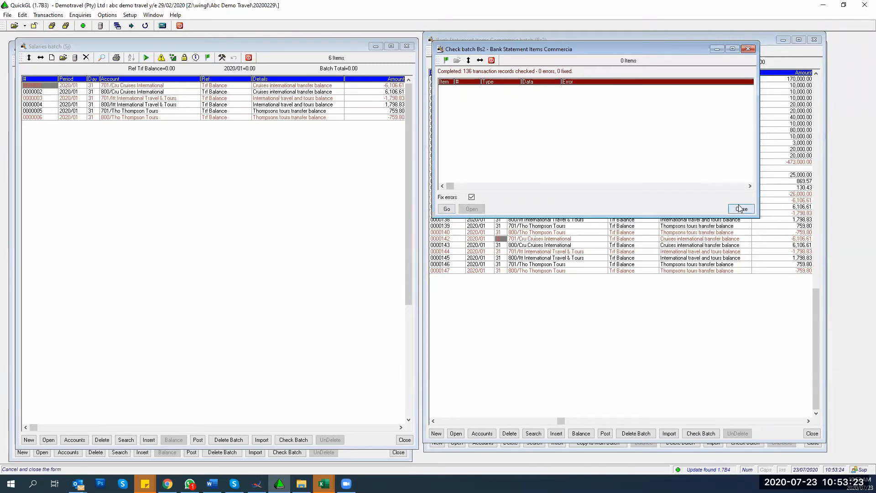
left_click(265, 249)
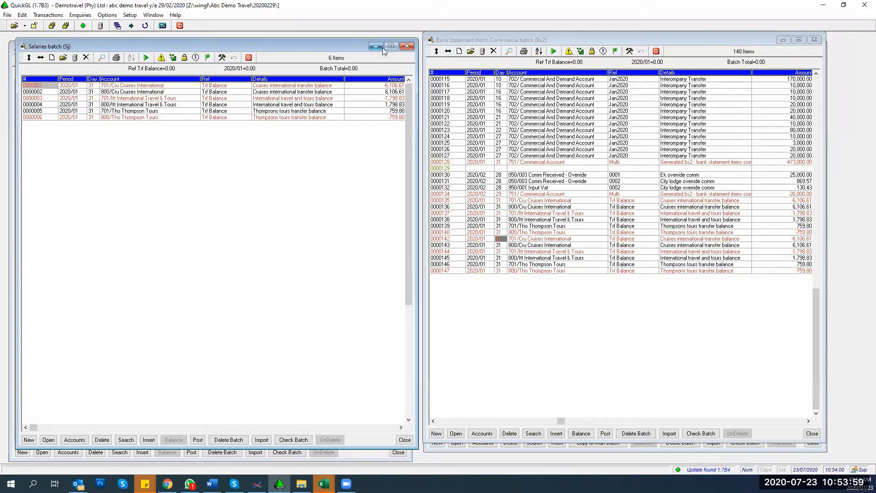
Step: Close the Salaries batch and jump to the first line of the Journals batch
left_click(407, 46)
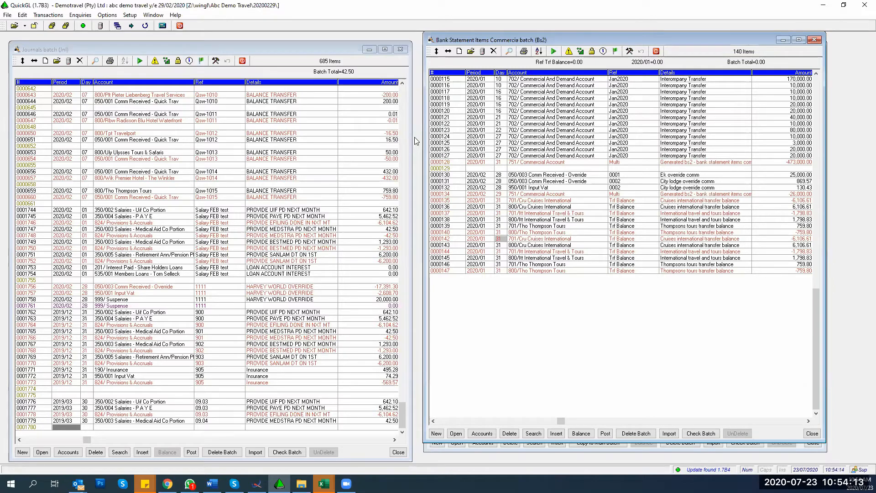
left_click(43, 108)
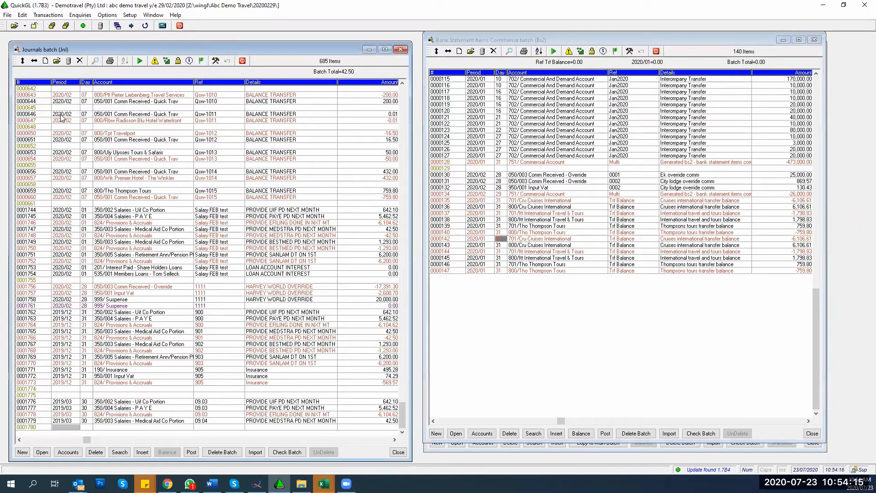
left_click(63, 113)
key("ctrl+Home")
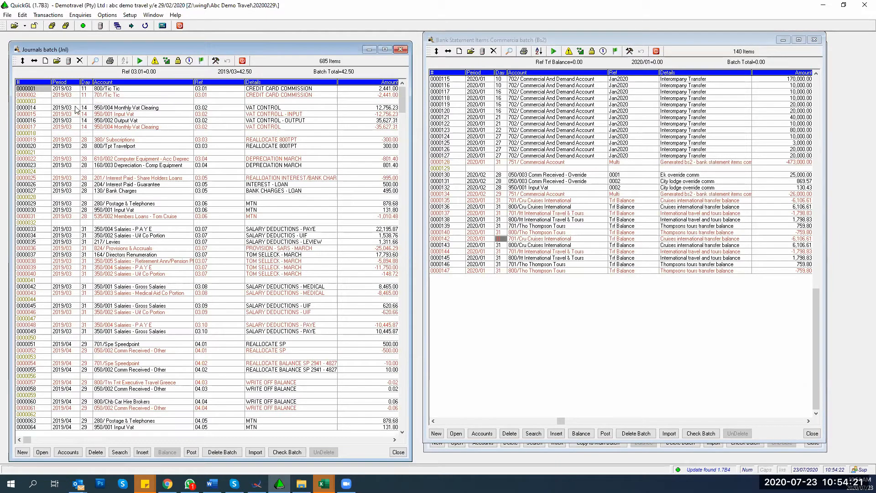
Step: Select the opening Journals entries and bring up the batch record maintenance options
left_click(199, 88)
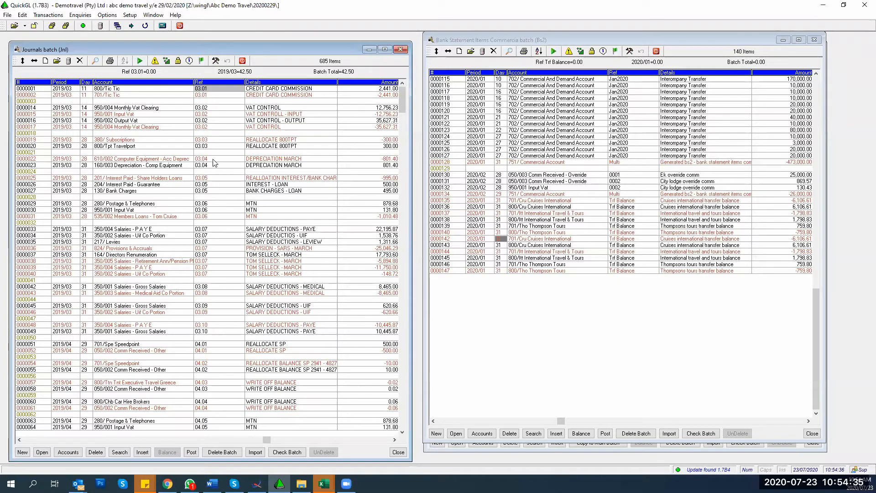
left_click(204, 101)
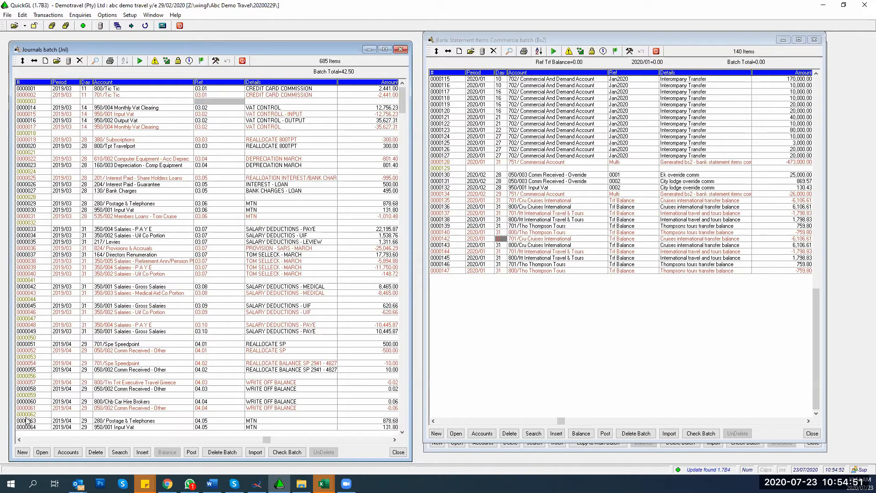
left_click(216, 61)
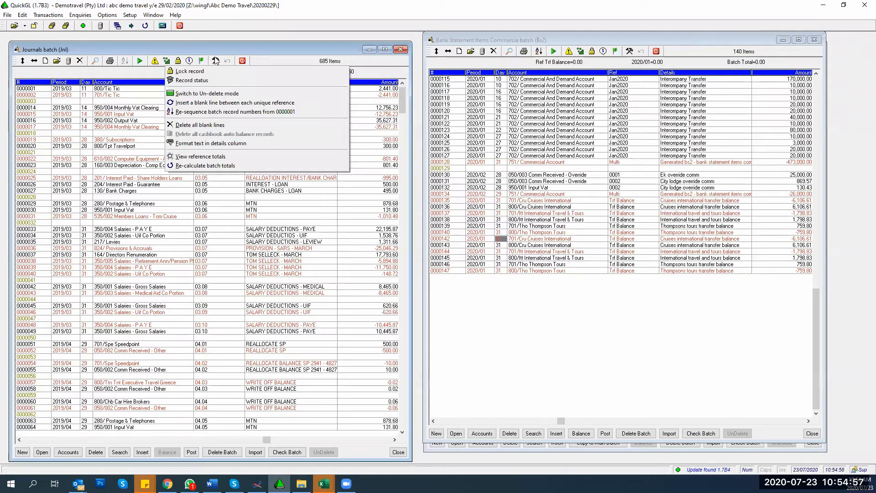
Step: Re-sequence the Journals batch record numbers from 0000001, keeping existing numbers for deleted records
left_click(191, 114)
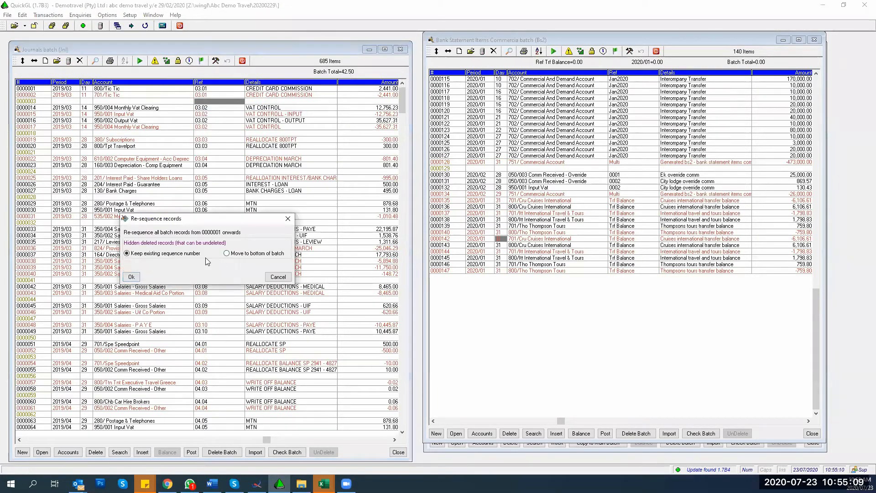
left_click(131, 276)
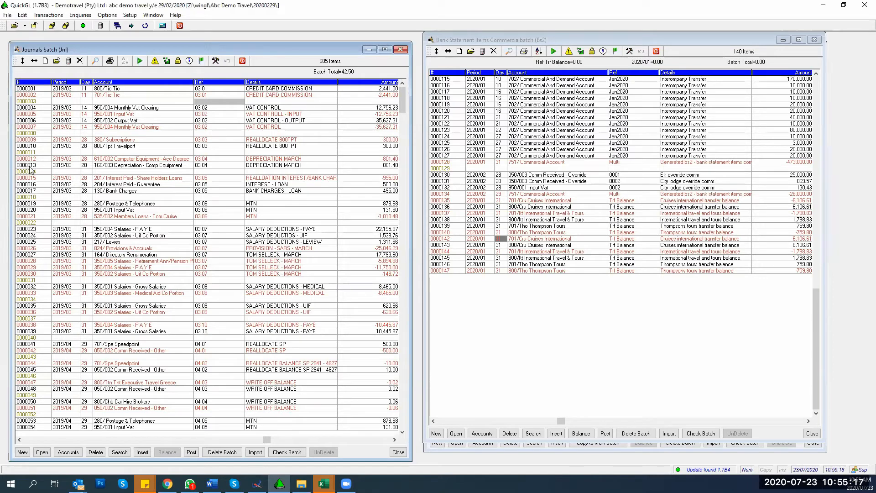
left_click(201, 91)
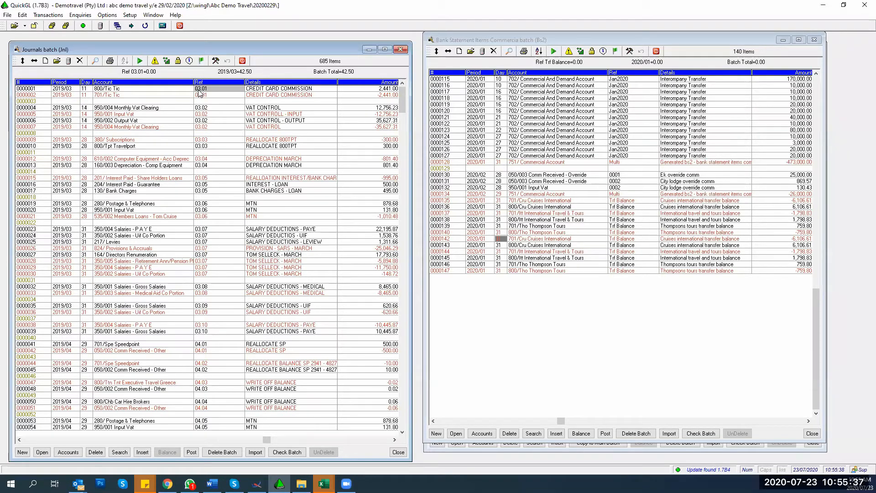
Step: Close the Journals, Bank Statement Items and Standing Journals batch windows
left_click(400, 50)
left_click(814, 40)
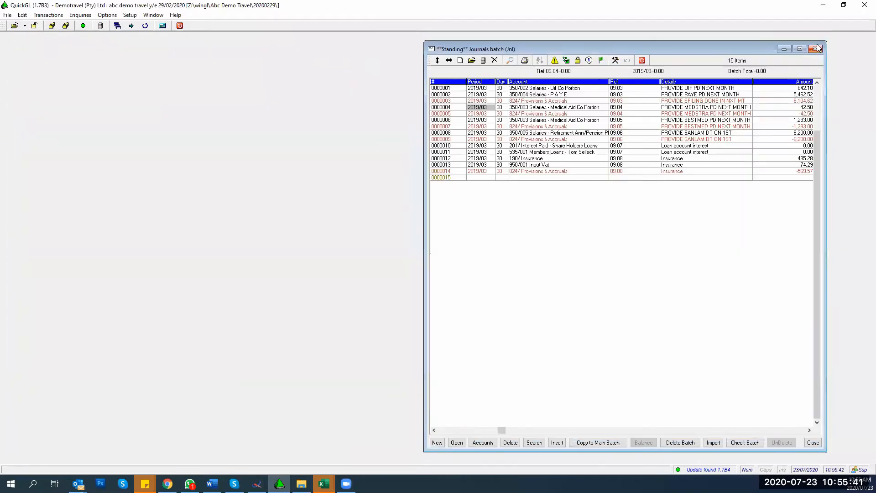
left_click(815, 49)
left_click(48, 15)
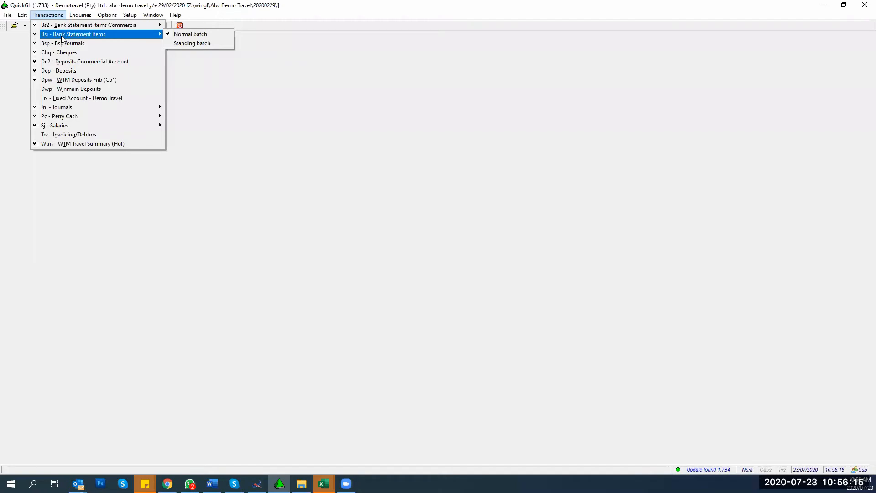
Step: Open the Trial Balance enquiry for periods 2019/03 to 2020/02 from the Enquiries menu
left_click(90, 216)
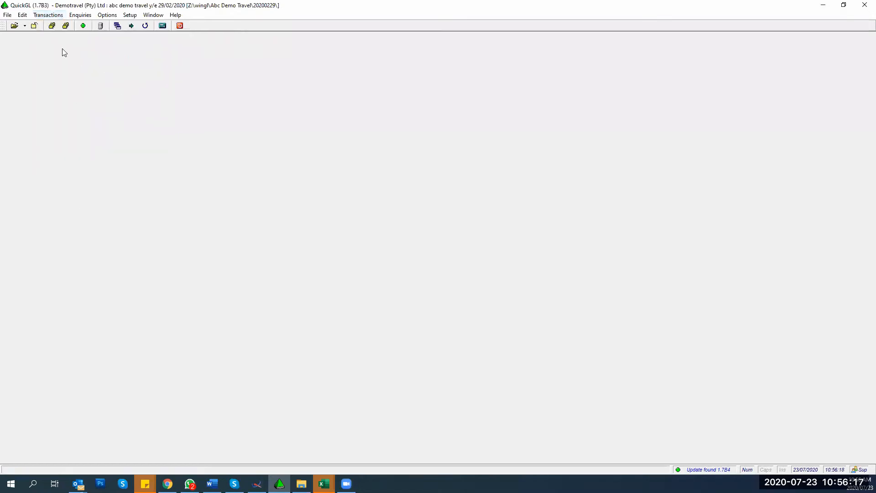
left_click(79, 17)
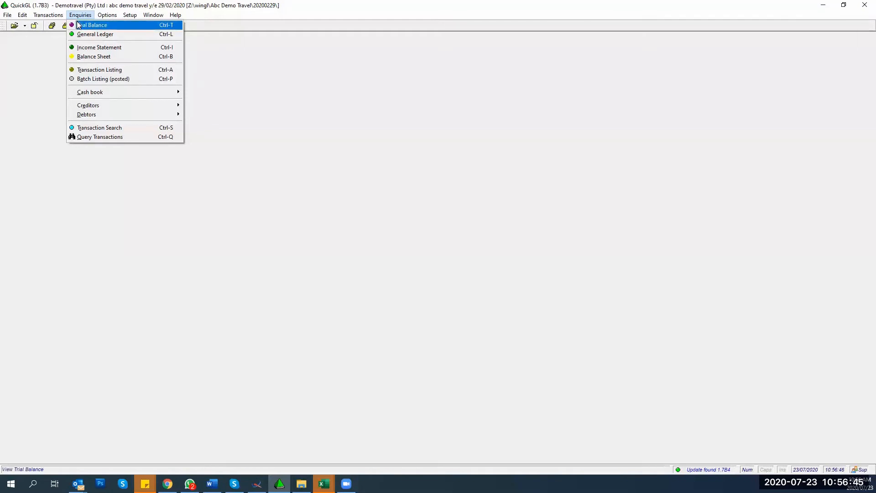
key("Right")
left_click(88, 25)
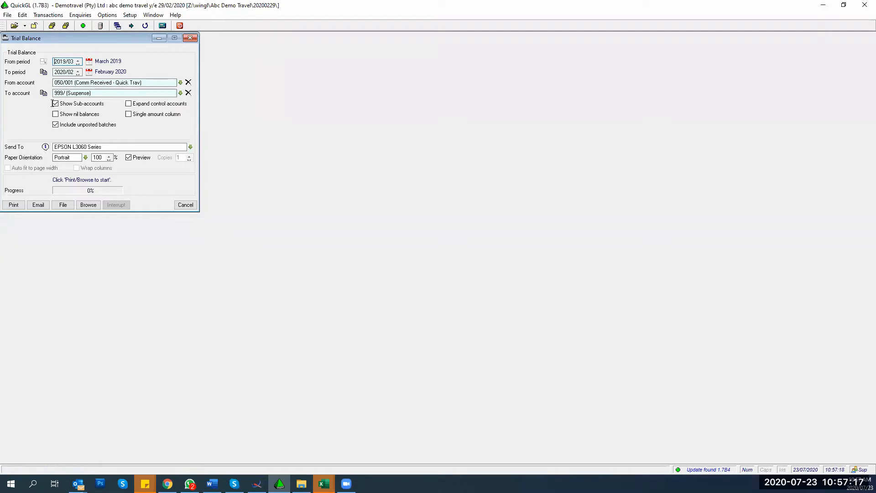
Step: Limit the trial balance to period 2019/03 and end the account range at 800/Oth (1timeholidays)
left_click(43, 72)
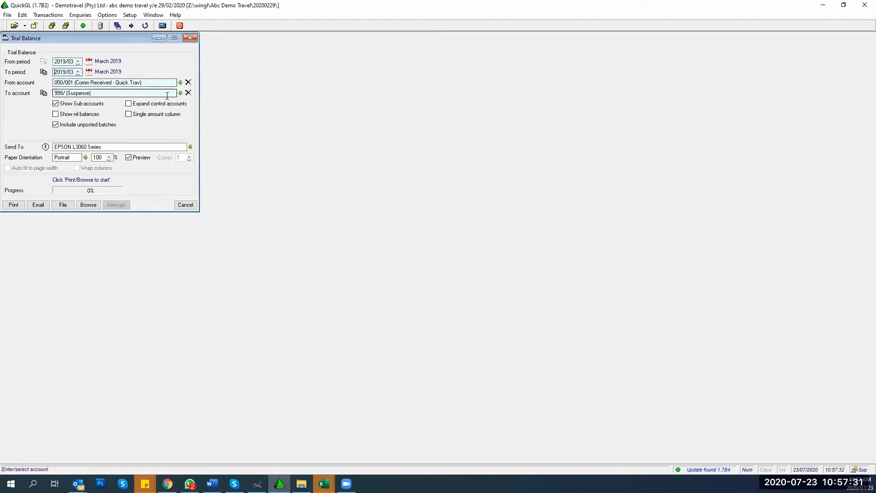
left_click(188, 93)
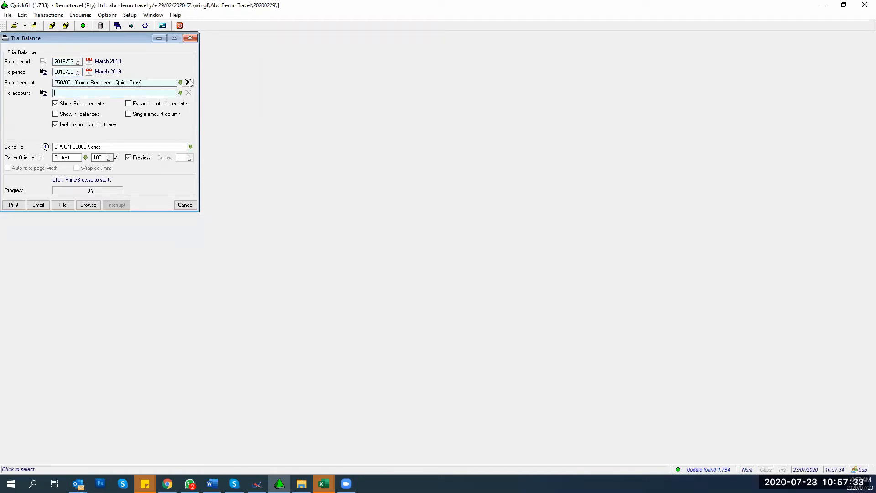
left_click(188, 82)
left_click(118, 114)
left_click(180, 82)
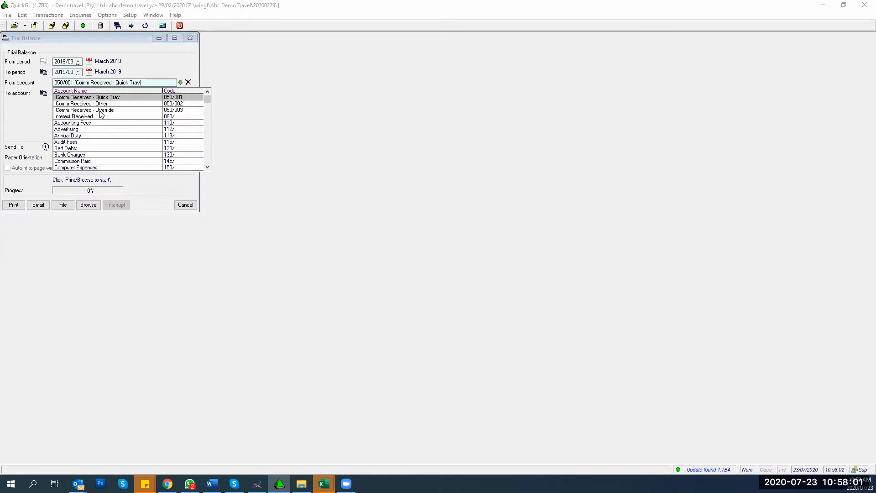
Step: Start the range at 050/ Commission Received, turn off sub-accounts, and enter 999 as the end account
key("Up")
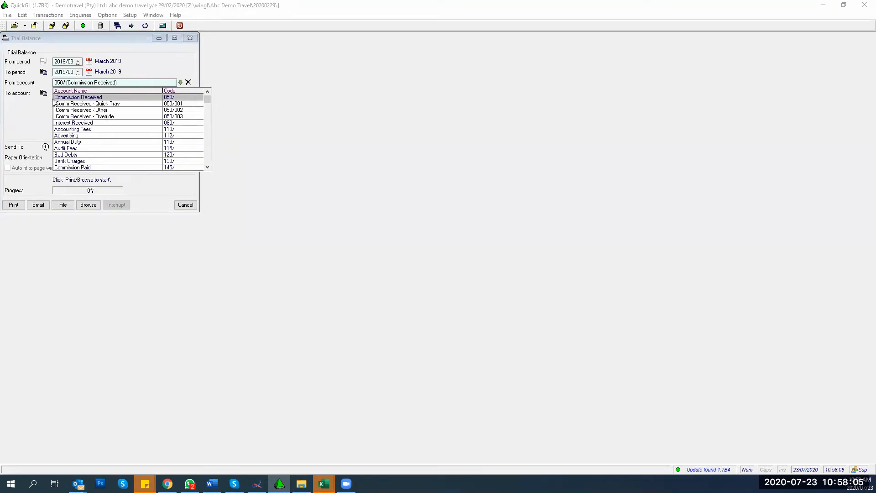
left_click(55, 98)
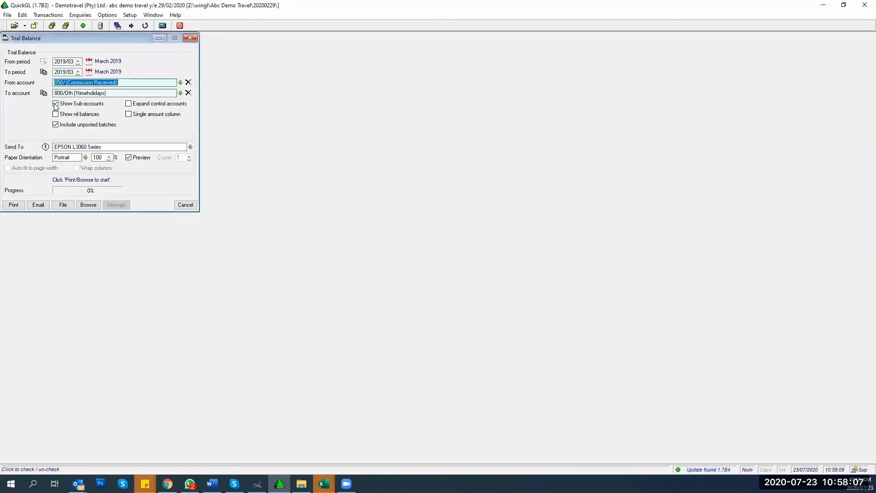
key("Down")
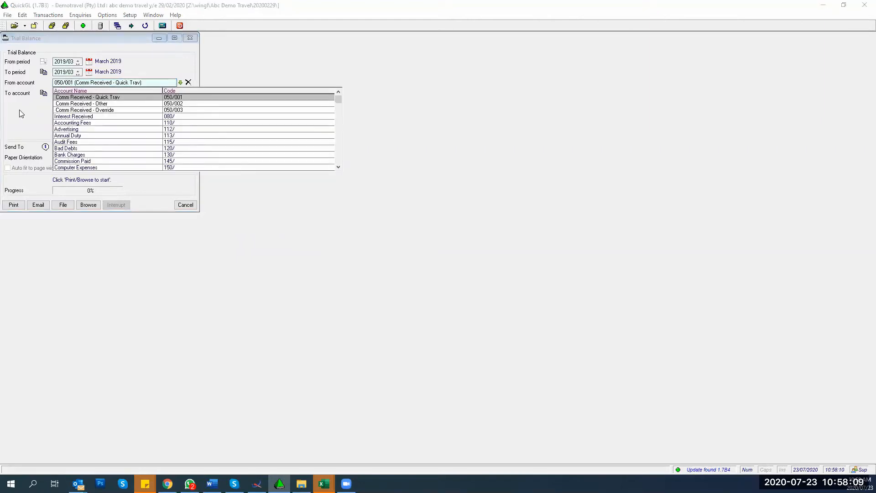
left_click(85, 97)
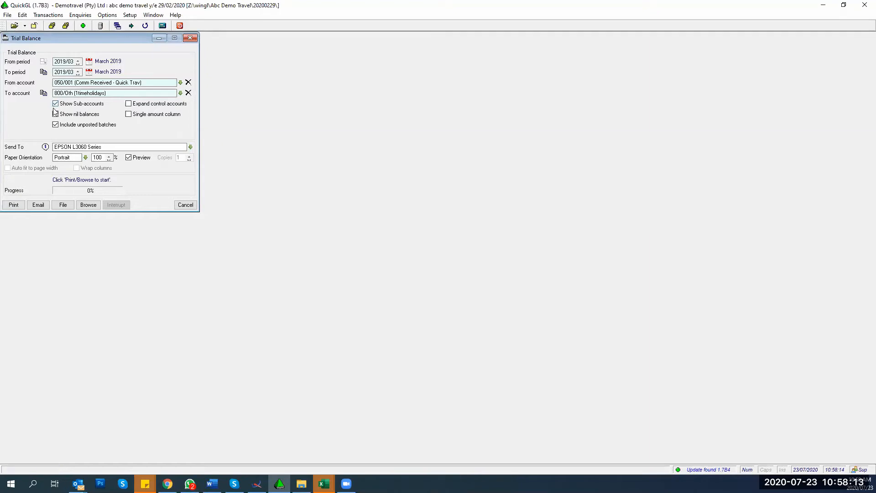
left_click(55, 104)
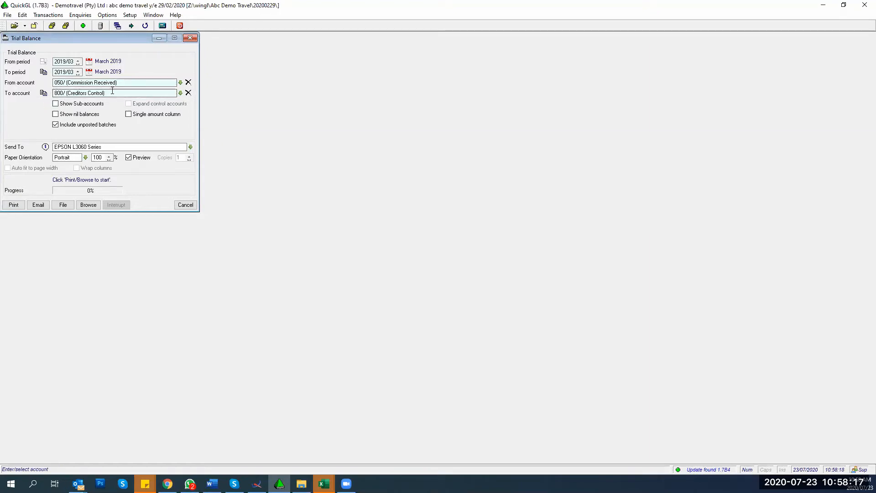
left_click_drag(112, 92, 29, 98)
type("99")
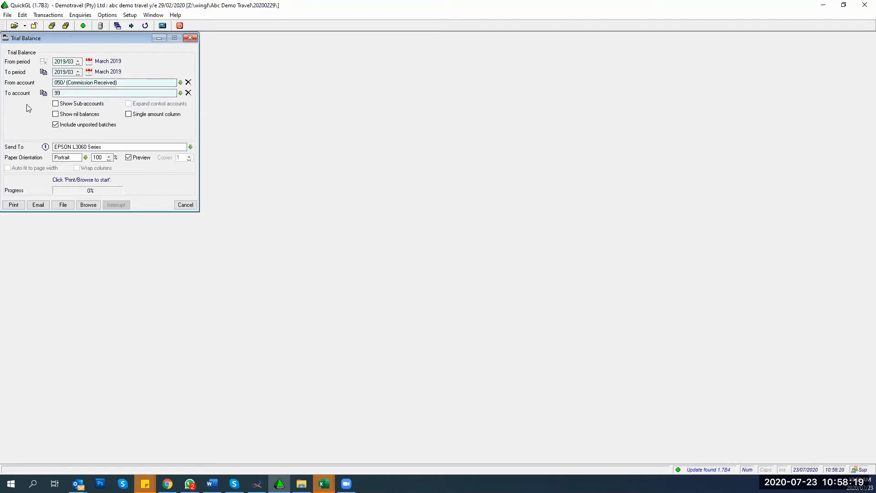
type("9/ (Suspense")
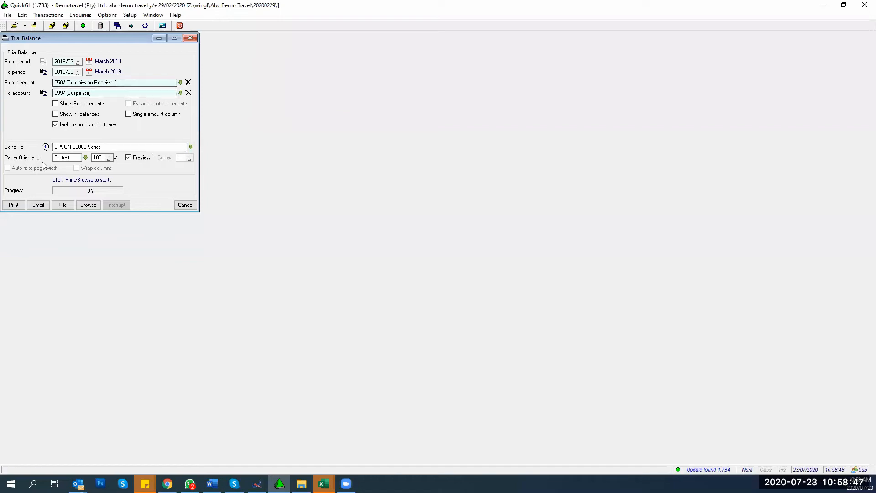
Step: Preview the March 2019 trial balance and scroll down to its totals
left_click(13, 205)
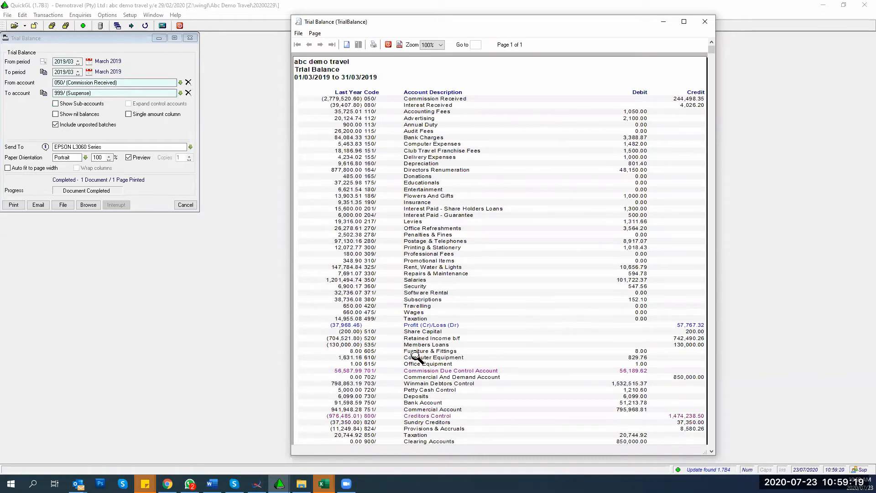
scroll(416, 356, "down", 1)
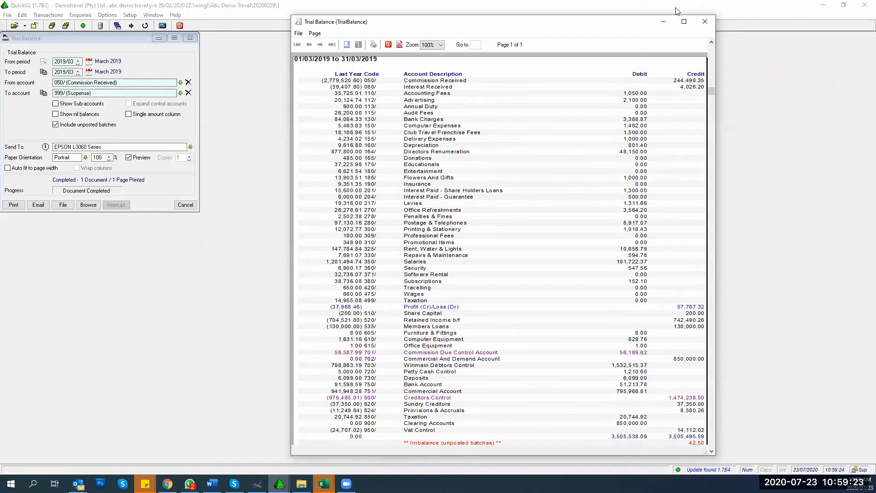
Step: Rerun the trial balance with sub-accounts shown, scroll the two-page preview, then turn sub-accounts off
left_click(703, 24)
left_click(55, 103)
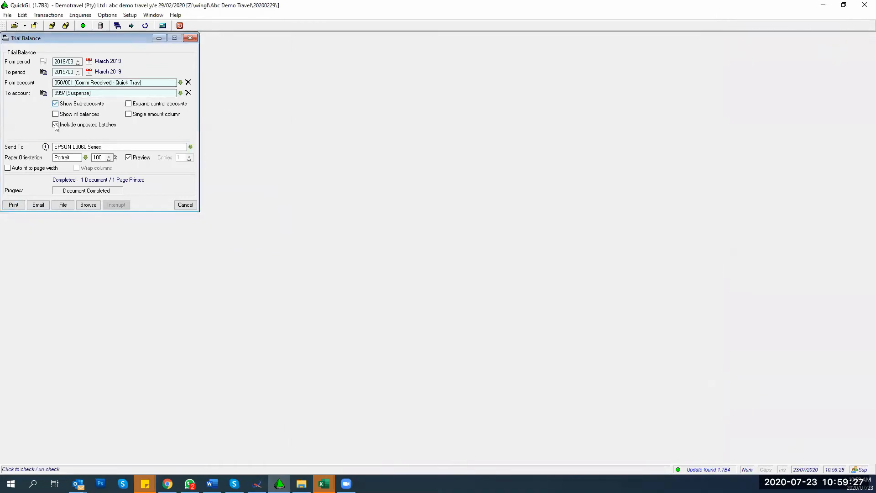
left_click(14, 205)
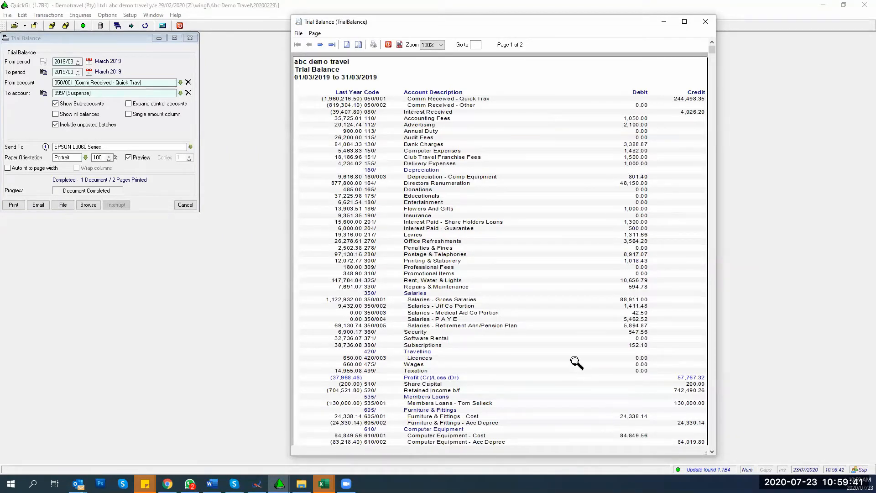
scroll(576, 363, "down", 2)
scroll(575, 362, "down", 1)
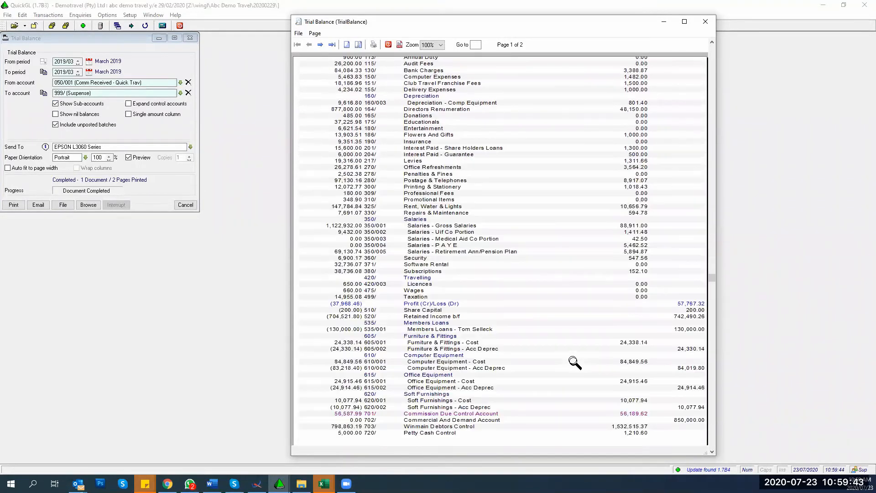
scroll(469, 362, "down", 1)
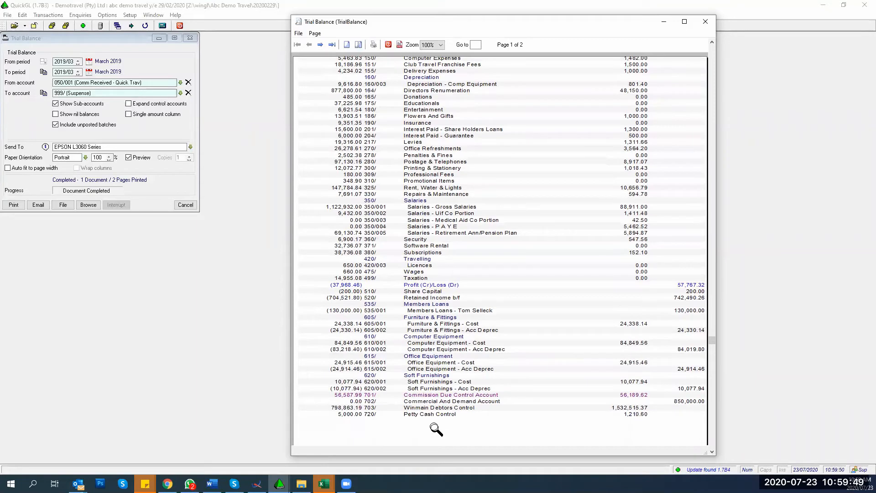
left_click(55, 104)
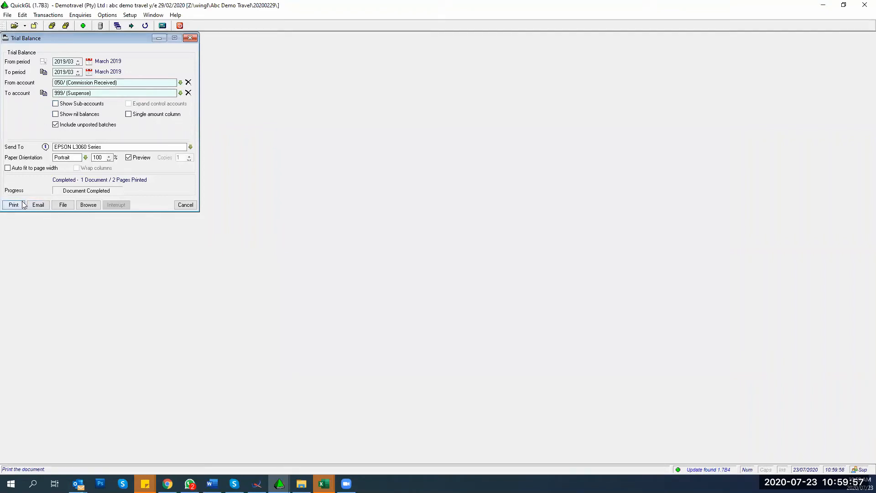
Step: Show the March 2019 trial balance as an on-screen grid
left_click(66, 205)
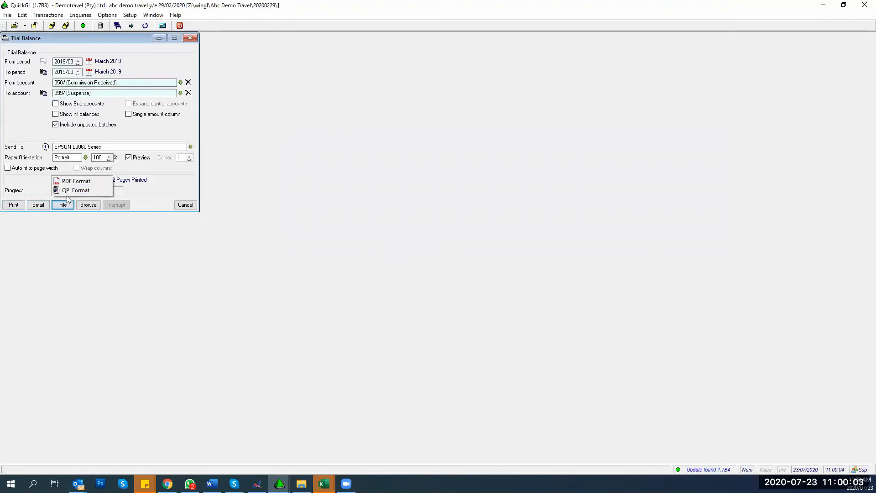
left_click(86, 291)
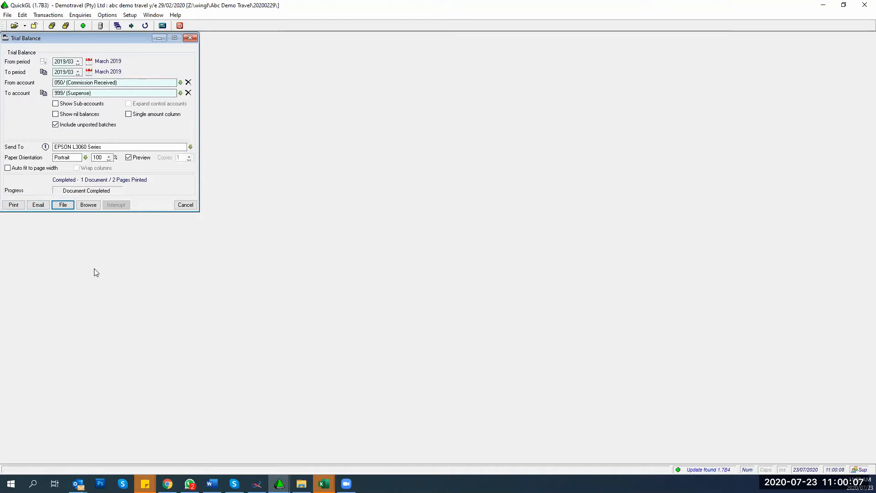
left_click(94, 207)
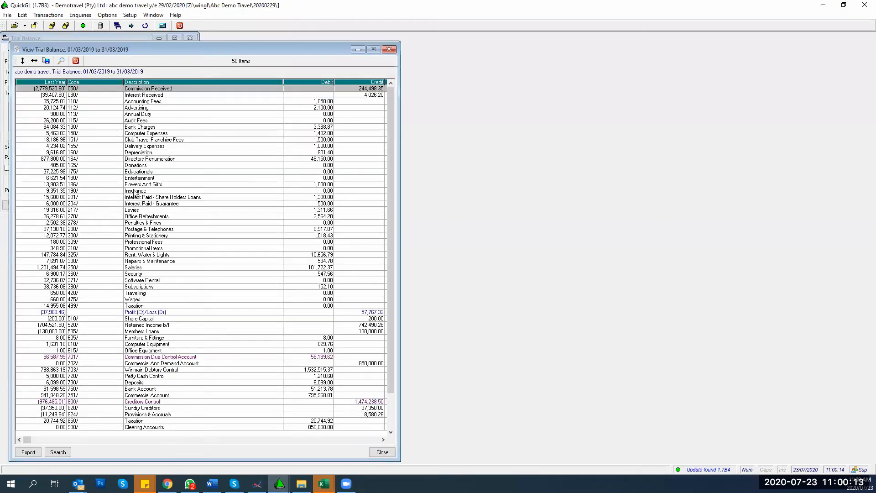
Step: Export the current trial balance view to Excel as brwtrialbalance and bring the workbook forward
right_click(140, 184)
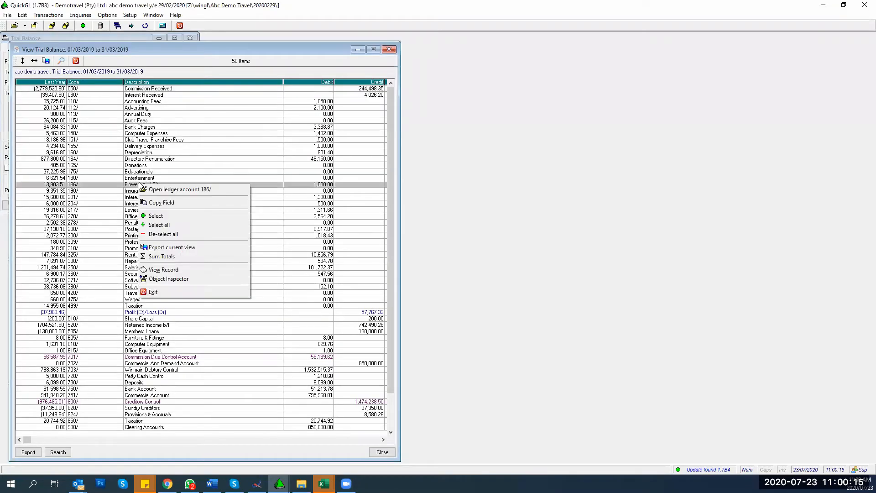
left_click(148, 248)
left_click(117, 300)
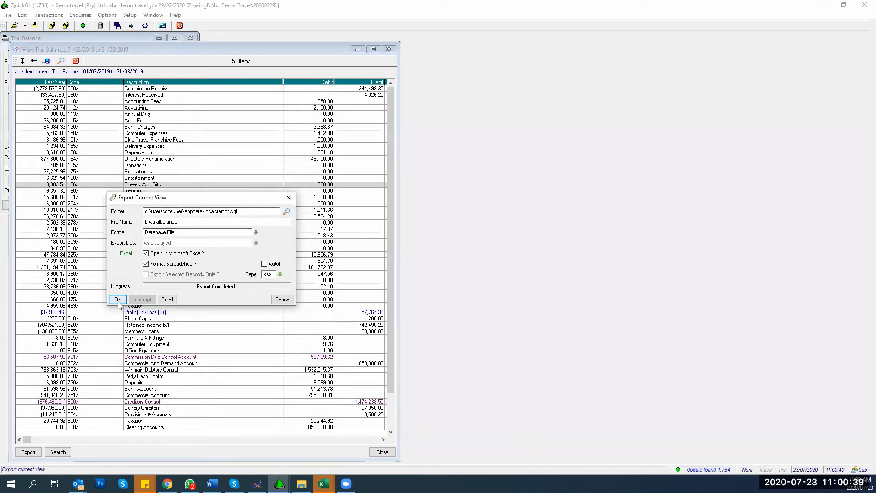
left_click(324, 484)
left_click(512, 442)
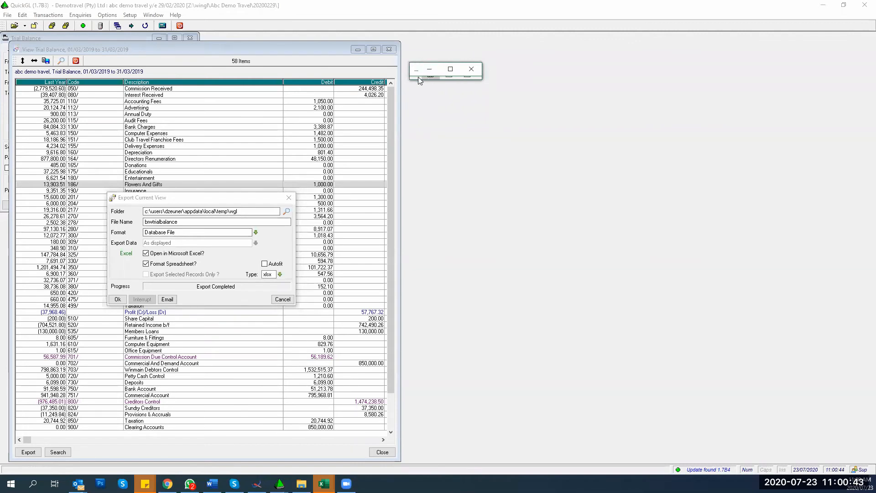
Step: Maximise Excel, check the brwtrialbalance figures from the top of the sheet, and return to QuickGL
left_click(453, 69)
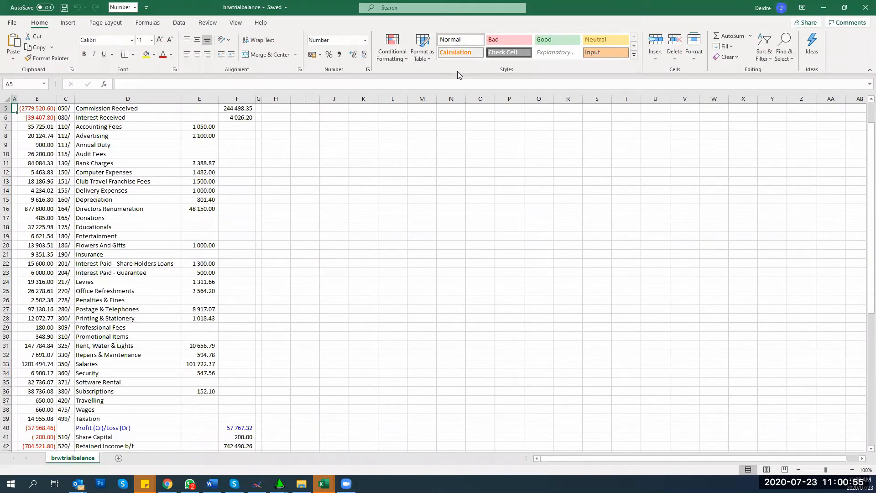
left_click(171, 134)
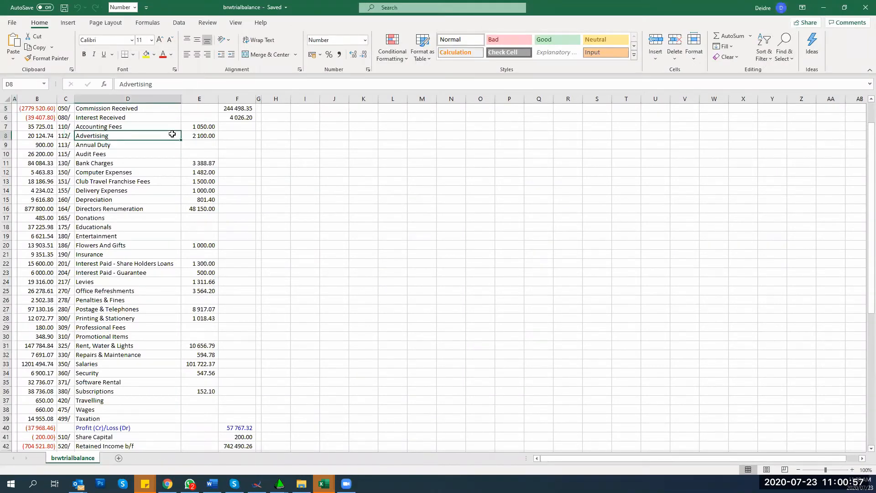
key("ctrl+Home")
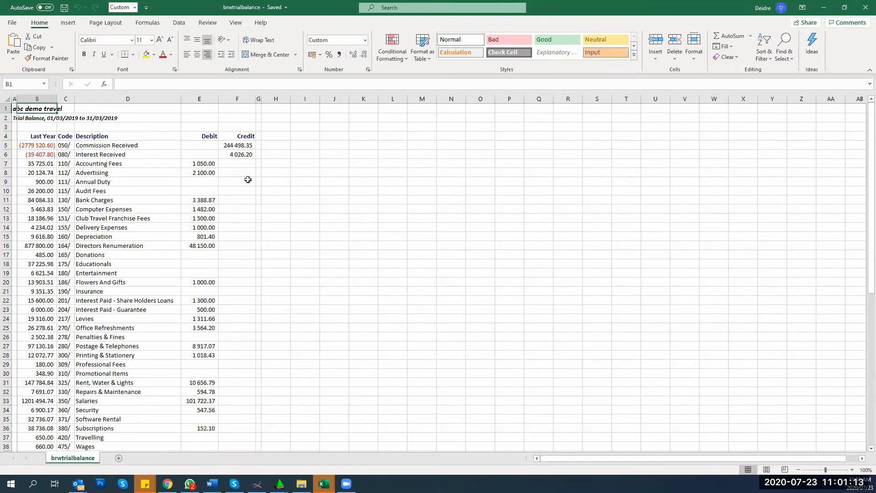
left_click(279, 483)
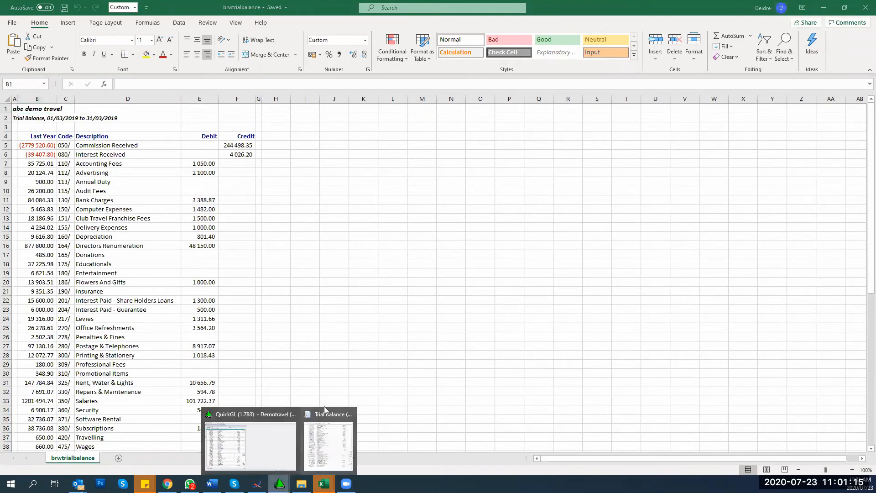
left_click(352, 414)
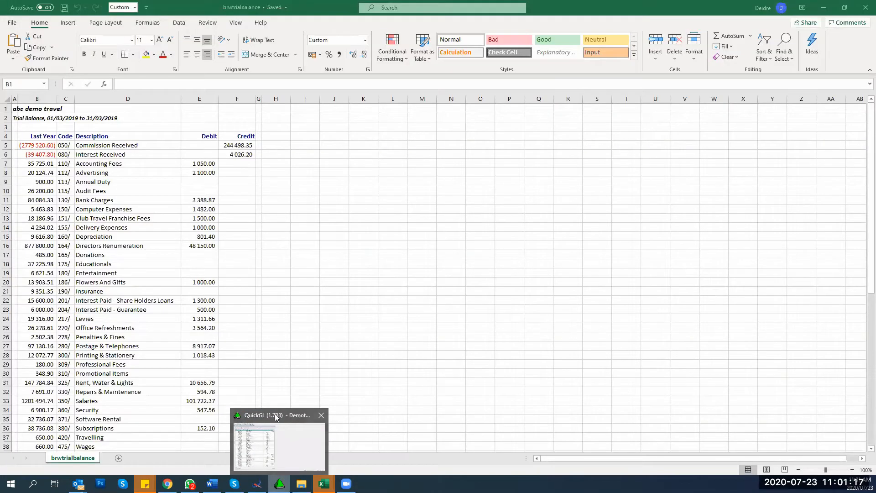
left_click(275, 414)
Step: Open the ledger for account 186/ Flowers And Gifts from the trial balance and move it aside
left_click(279, 298)
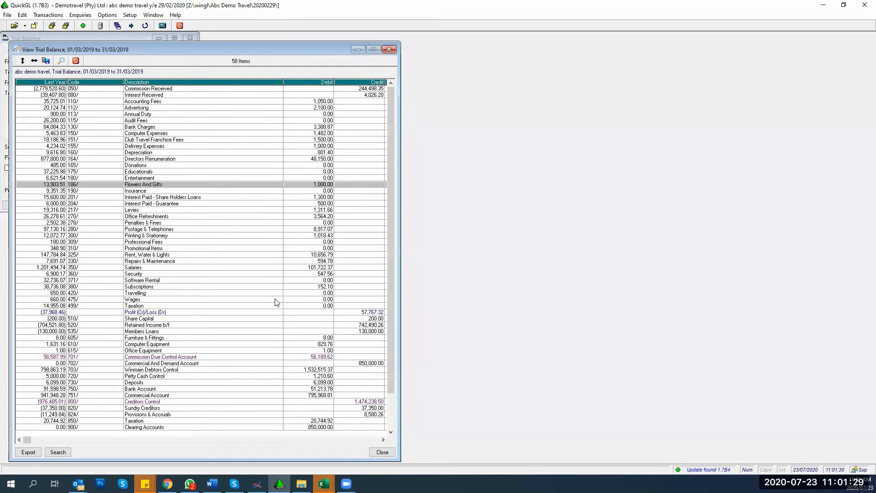
right_click(148, 187)
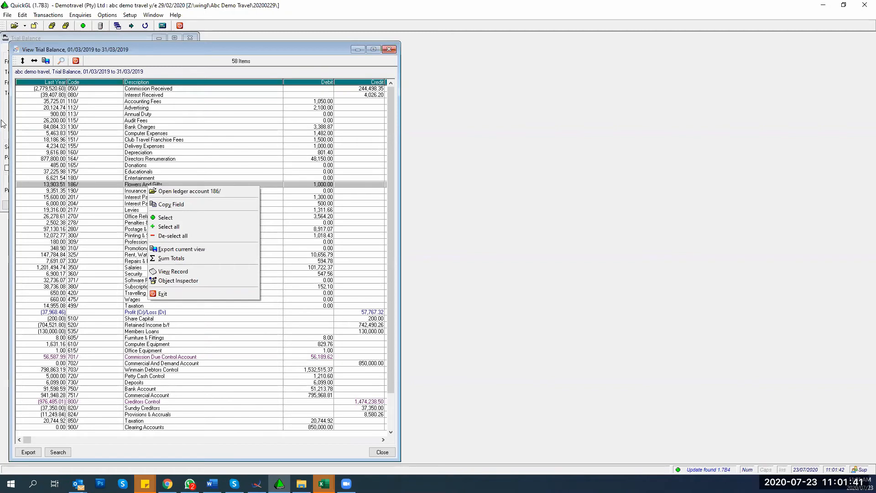
left_click(169, 192)
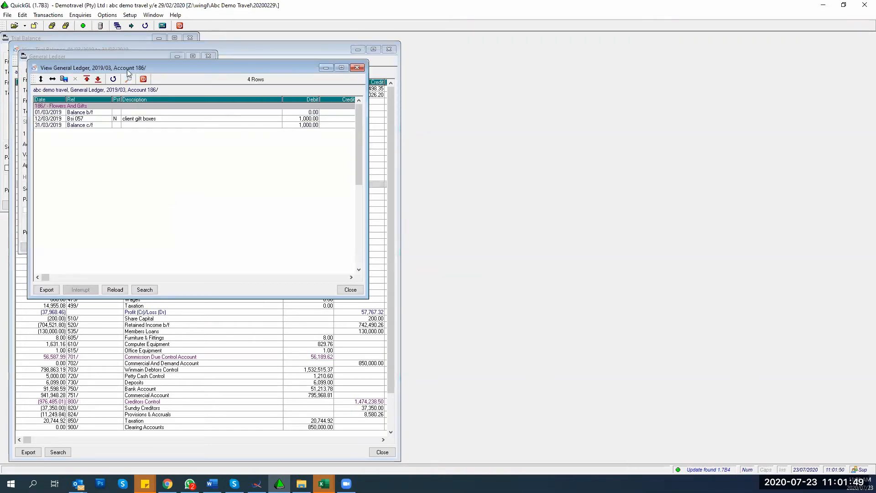
left_click_drag(139, 71, 533, 79)
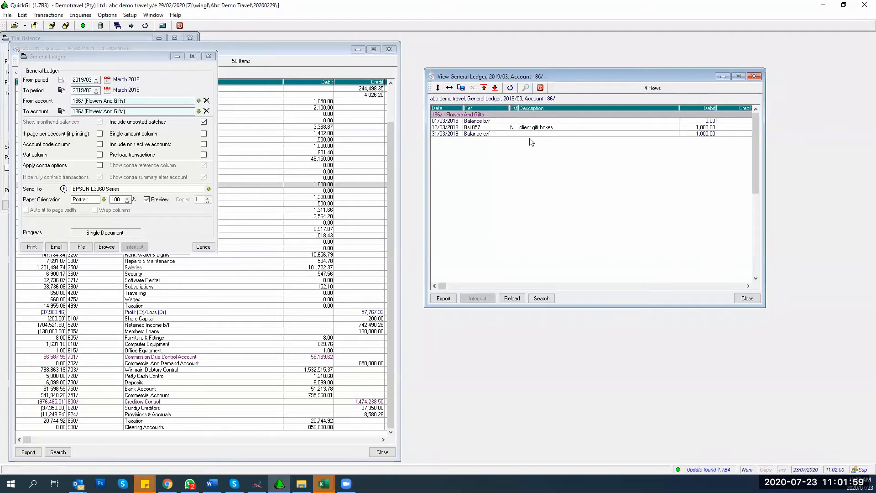
Step: Open the Bsi batch holding the client gift boxes entry
left_click(476, 130)
right_click(476, 130)
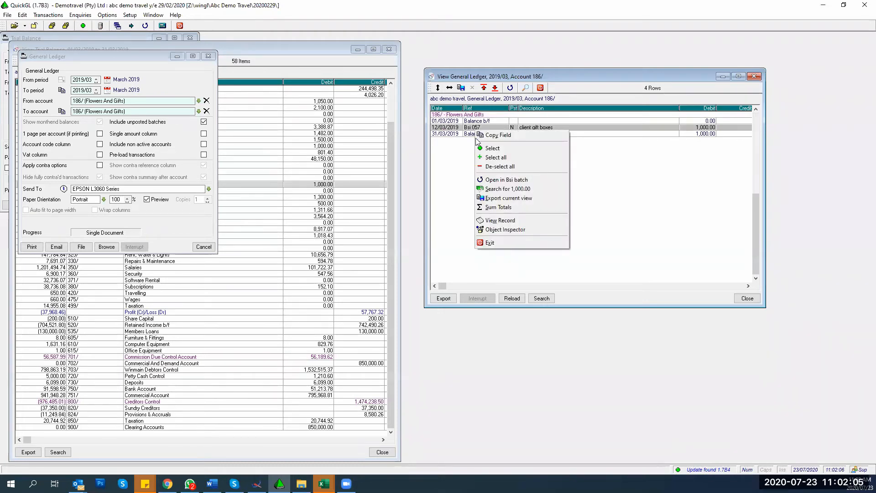
left_click(489, 181)
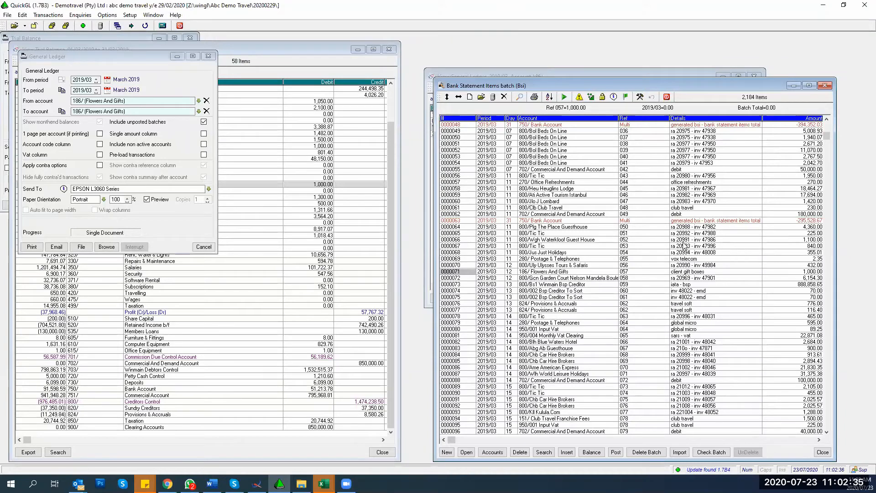
Step: Search all transactions for the amount 1,100.00 from row 0000066, then close the results
left_click(777, 240)
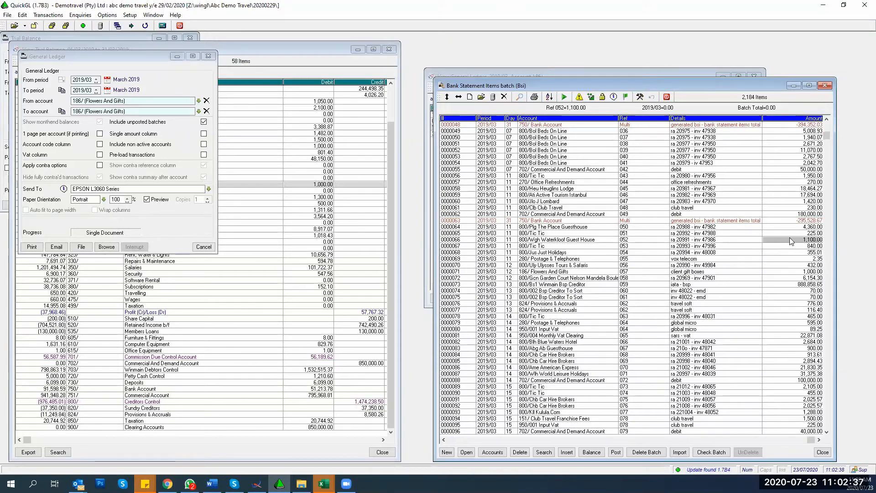
right_click(786, 239)
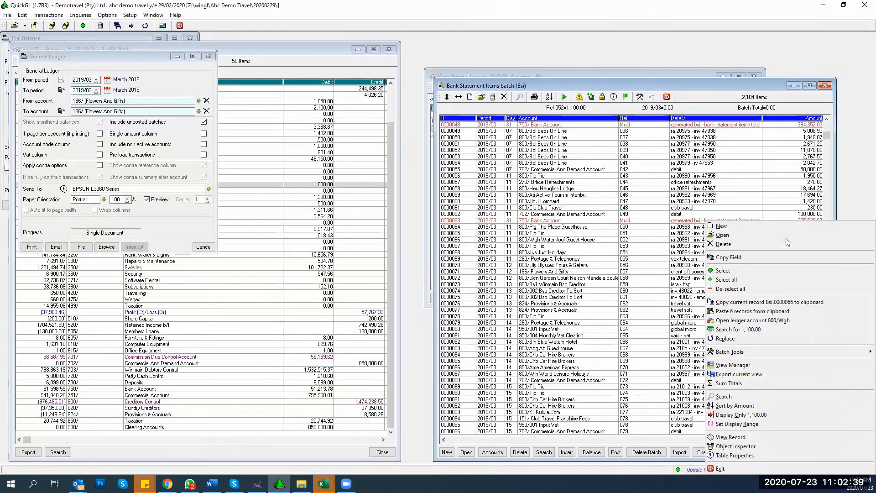
key("Escape")
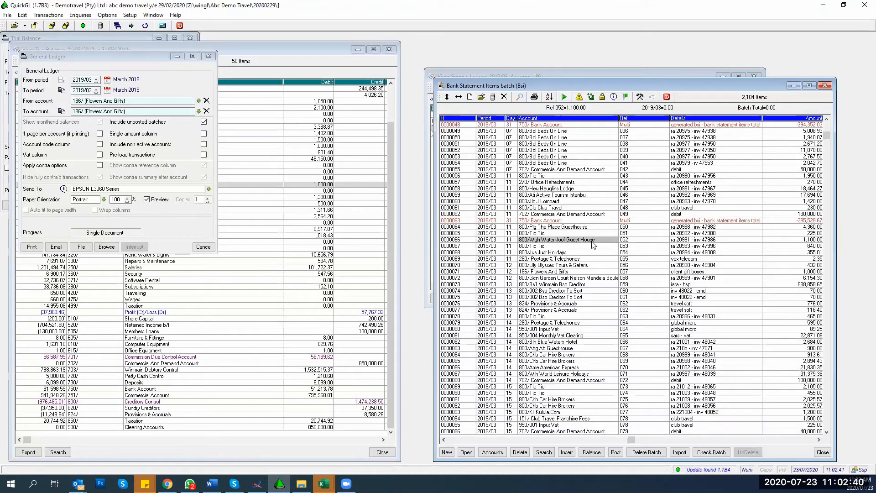
right_click(804, 244)
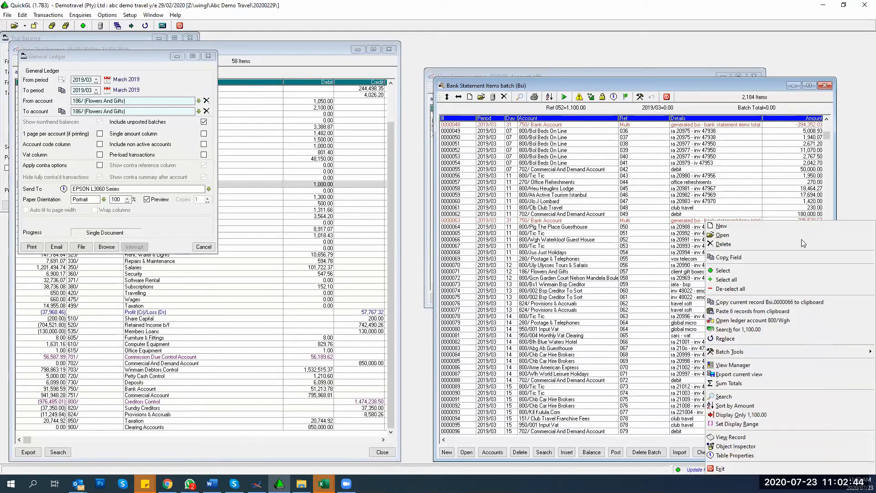
left_click(768, 330)
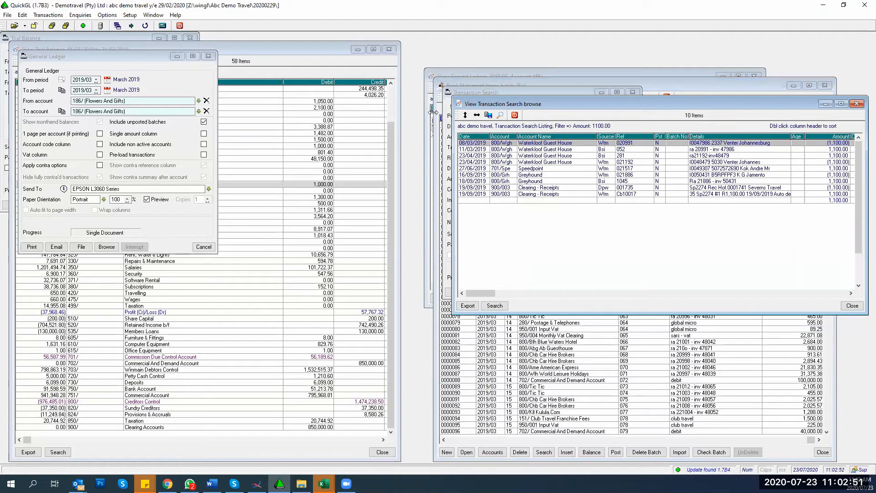
left_click(856, 104)
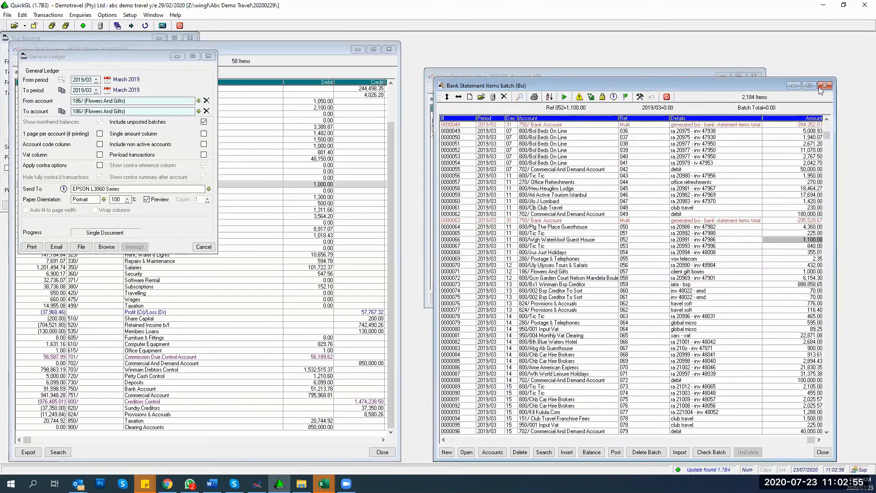
Step: Close the open enquiry windows and start a new Trial Balance enquiry
left_click(753, 76)
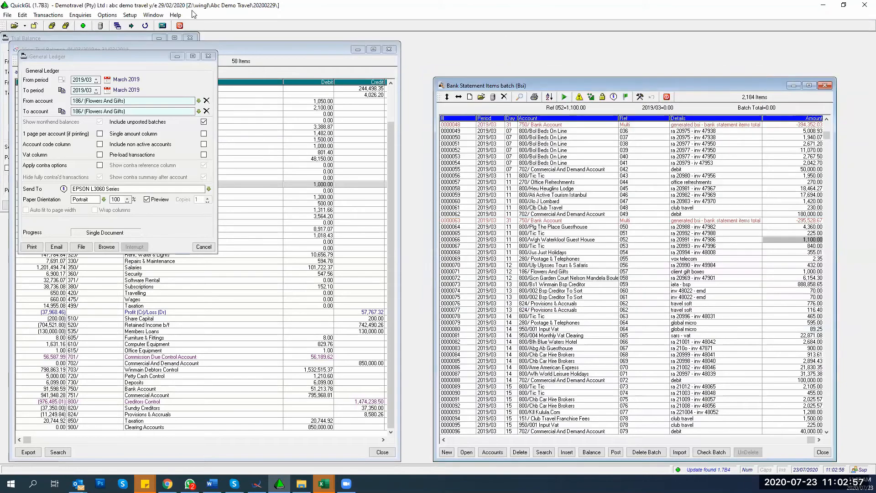
left_click(145, 26)
left_click(74, 16)
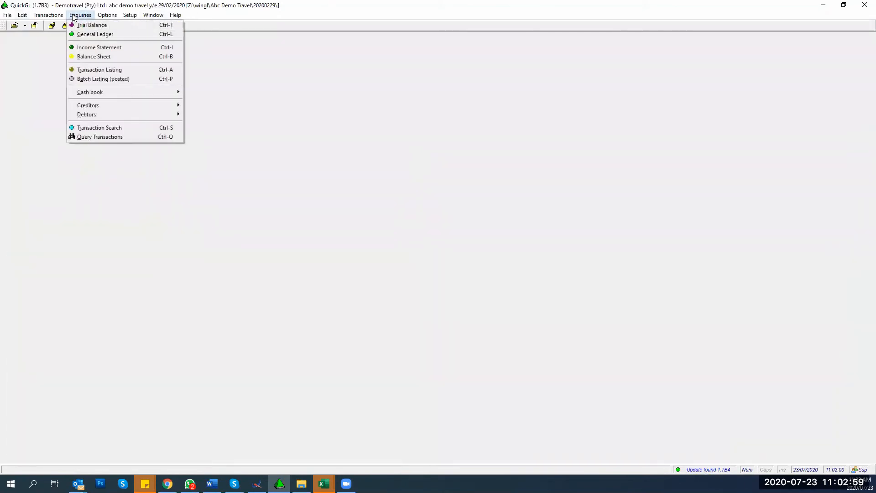
left_click(87, 26)
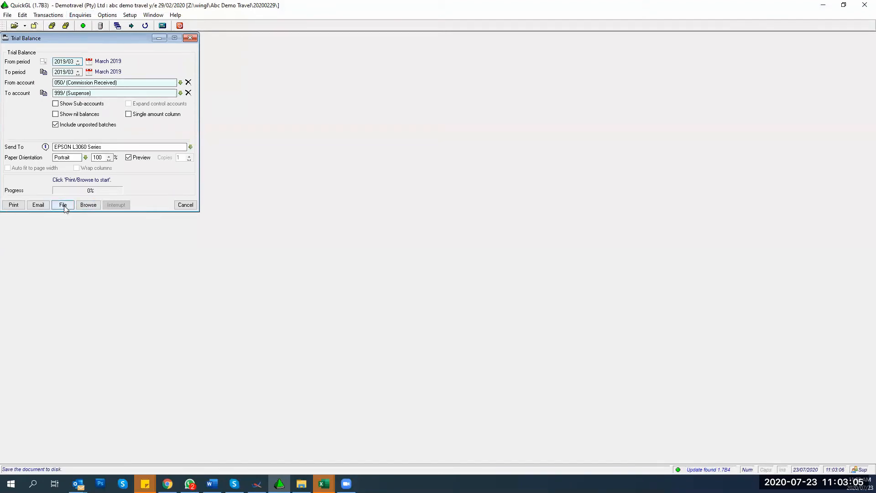
Step: Browse the trial balance on screen and open the ledger for the Salaries accounts 350/
left_click(88, 205)
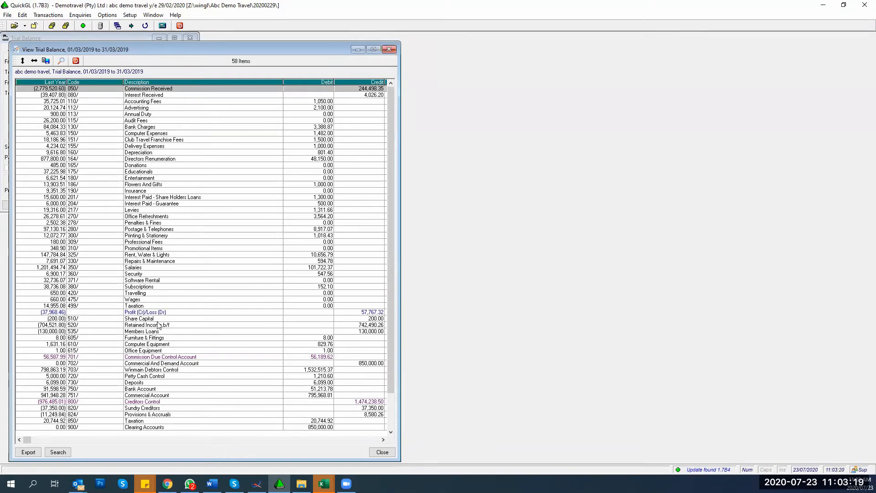
left_click(154, 268)
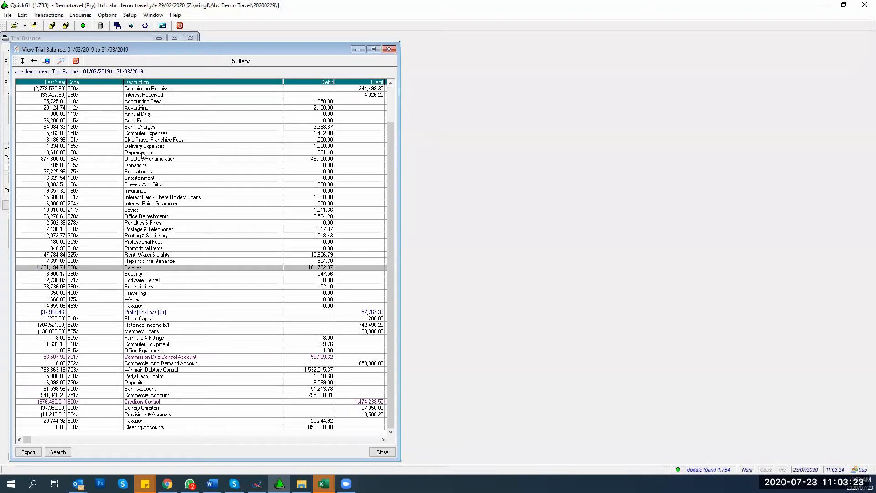
right_click(162, 272)
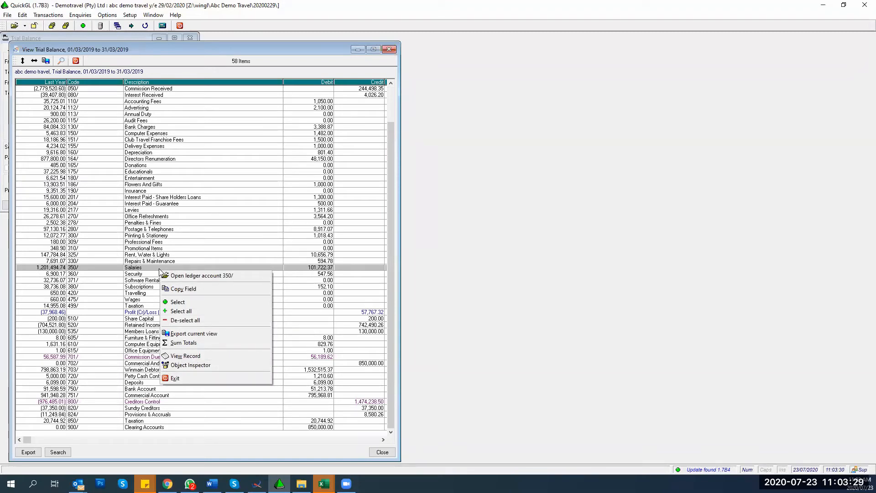
left_click(182, 278)
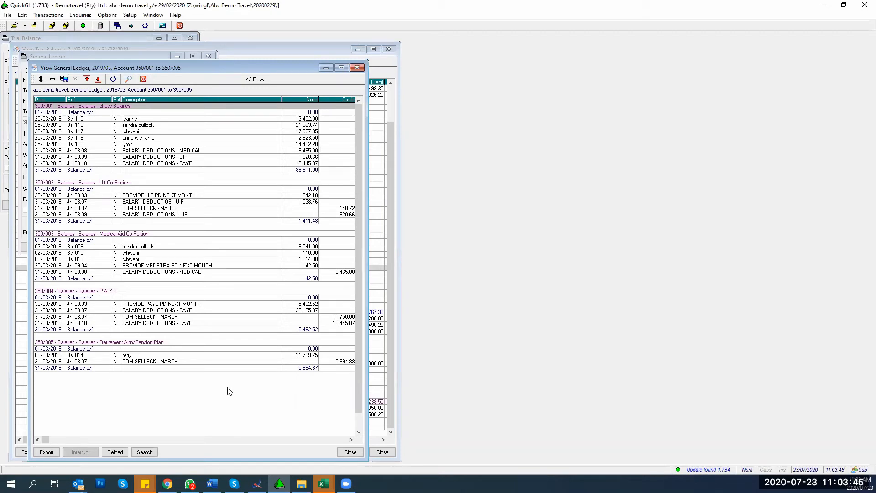
Step: Open the Jnl 09.04 batch for the PROVIDE MEDSTRA PD NEXT MONTH entry beside the ledger
left_click(134, 266)
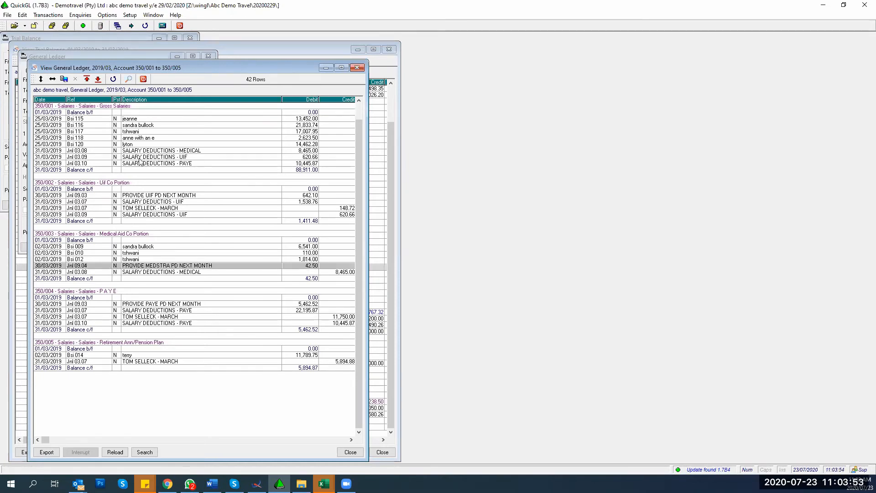
right_click(147, 268)
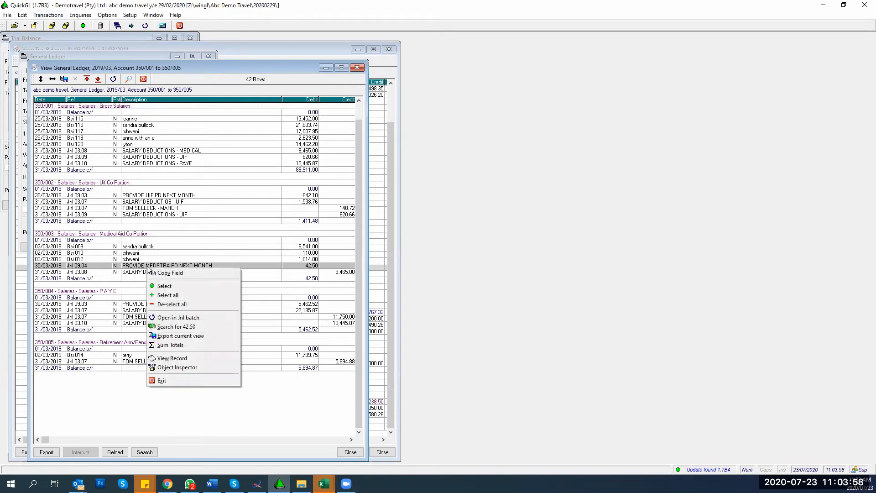
left_click(159, 318)
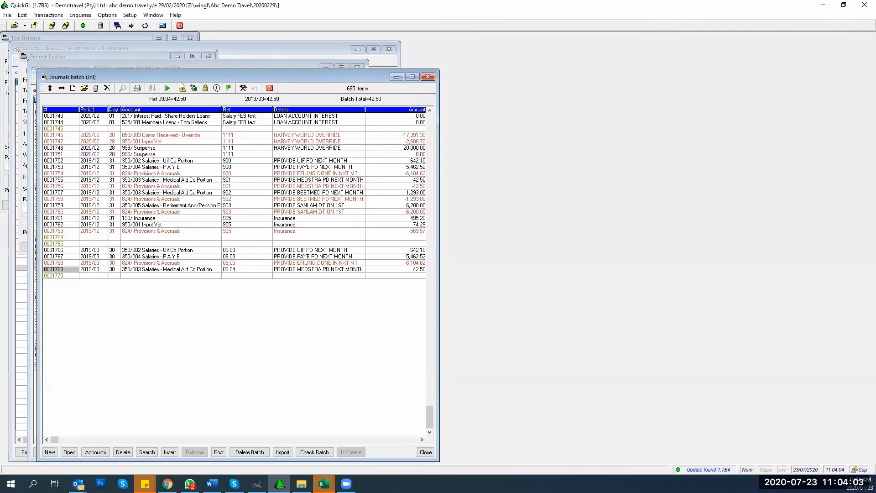
left_click_drag(186, 75, 556, 49)
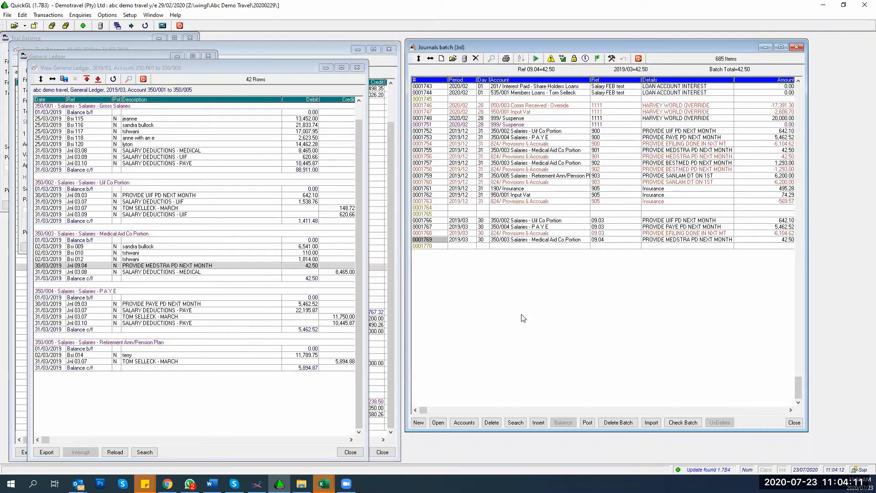
Step: Select the 42.50 amount of journal row 0001769 and bring up its actions
left_click(669, 240)
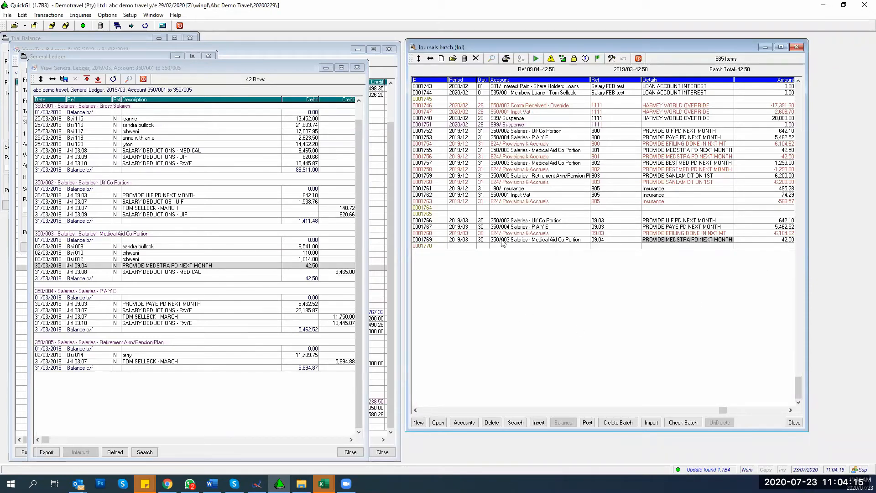
left_click(781, 242)
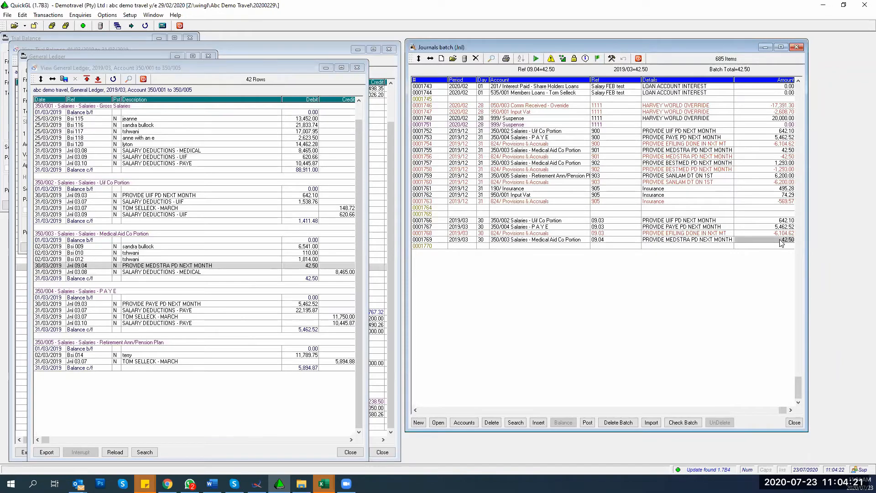
right_click(781, 241)
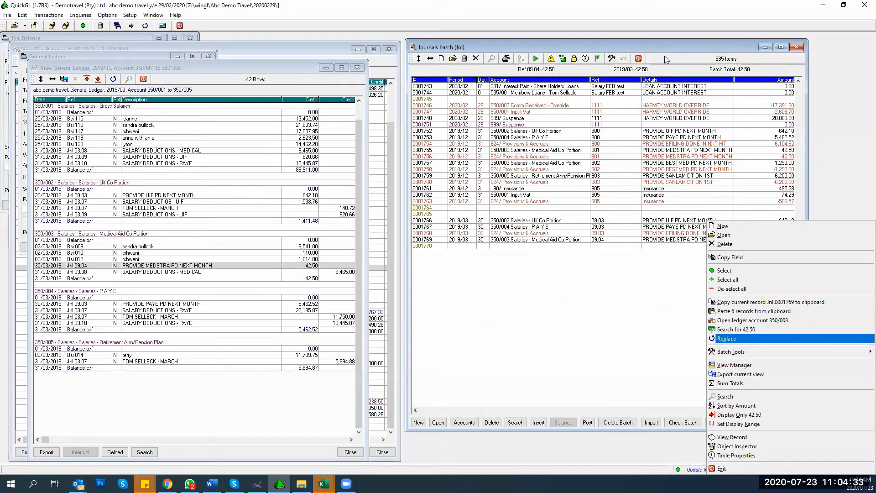
Step: Search all transactions for amount 42.50, close the results and form, and reopen its actions
left_click(731, 330)
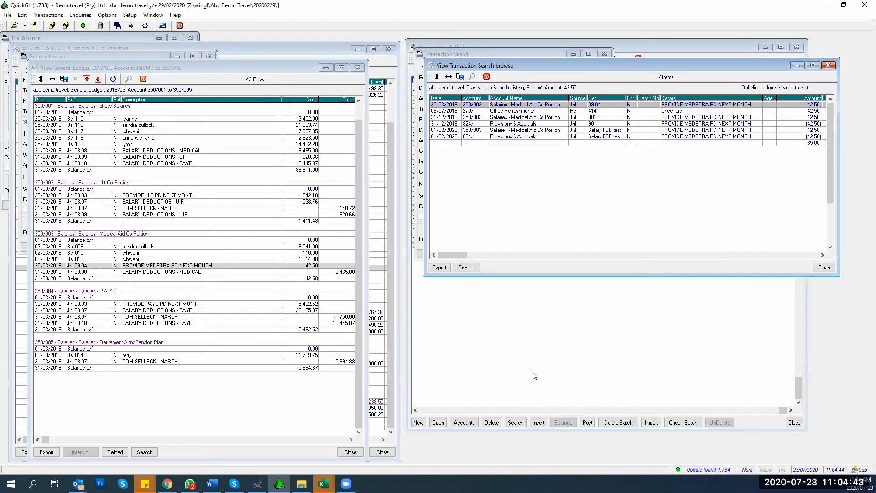
left_click(824, 267)
left_click(600, 254)
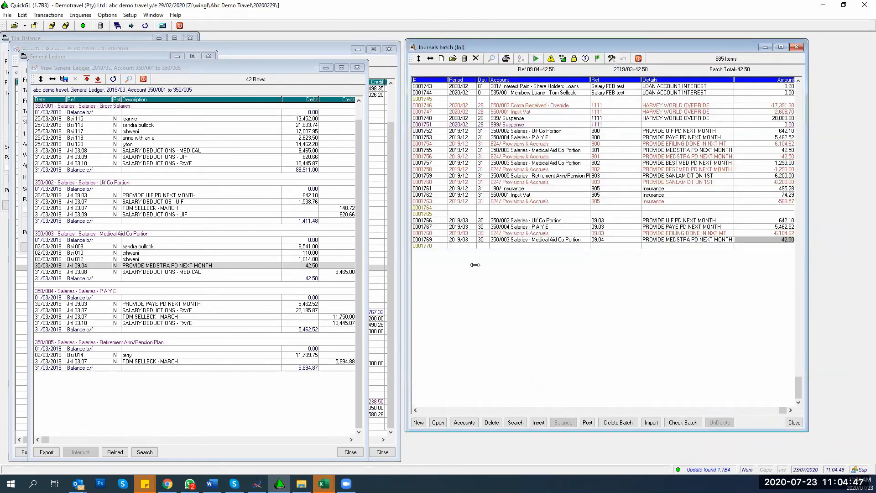
right_click(790, 241)
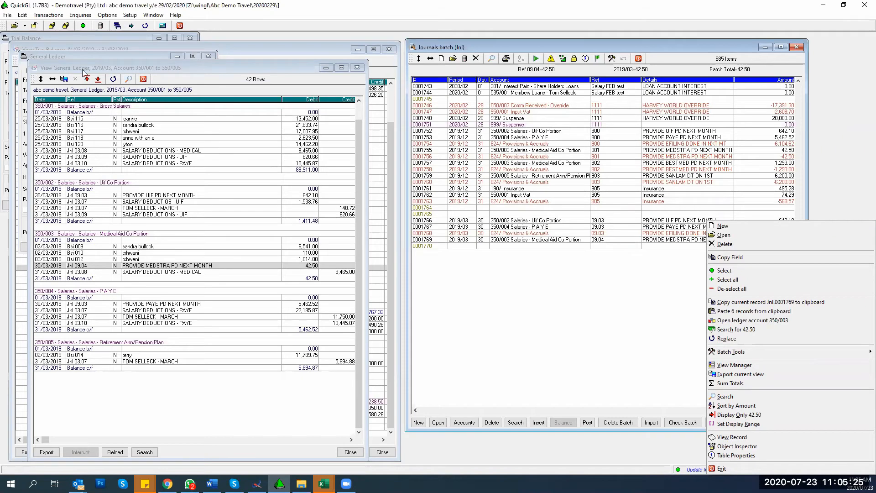
Step: Close the trial balance, journals batch and general ledger views plus the General Ledger and Trial Balance settings
left_click(72, 47)
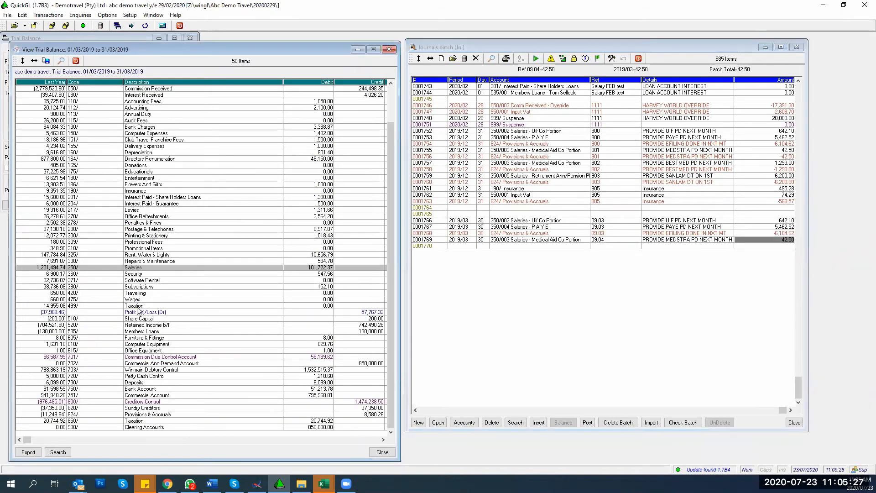
left_click(389, 49)
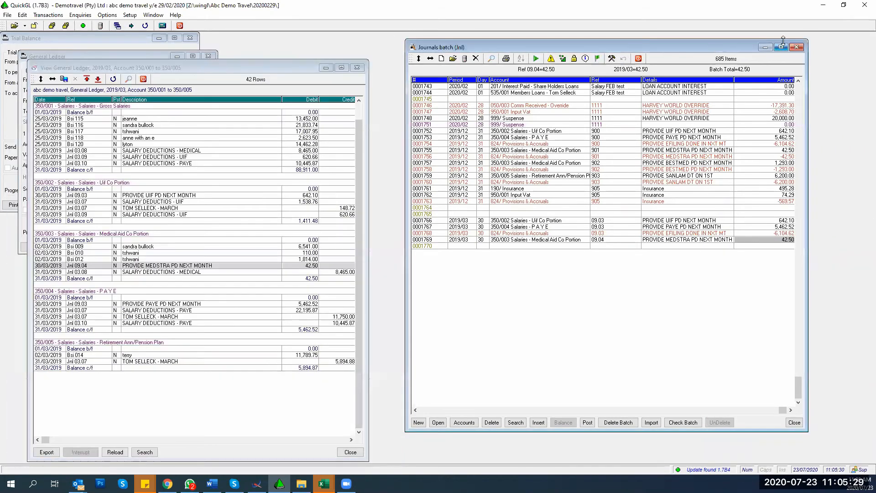
left_click(796, 47)
left_click(356, 67)
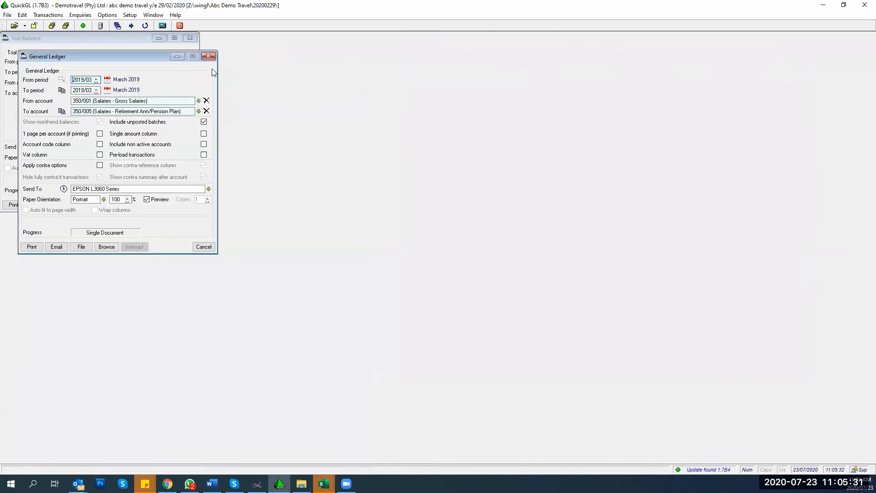
left_click(212, 56)
left_click(194, 38)
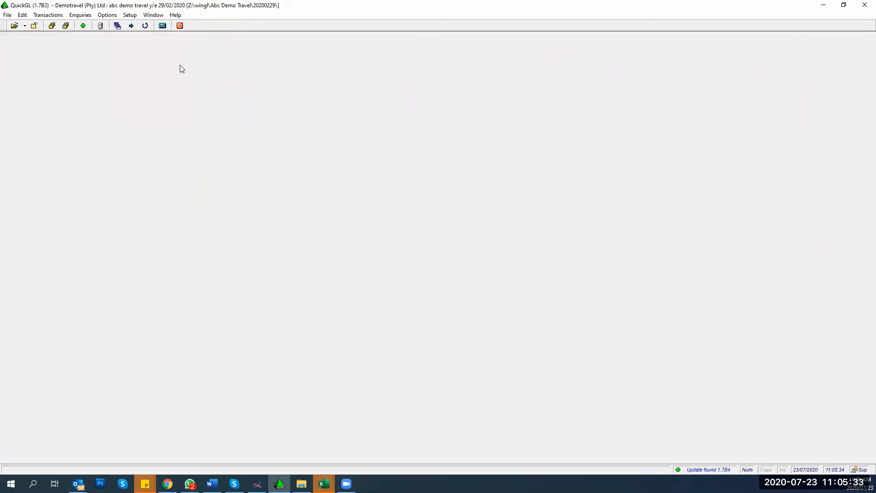
Step: Open then dismiss the enquiry list, and cancel the Income Statement, Balance Sheet and Trial Balance settings
left_click(79, 15)
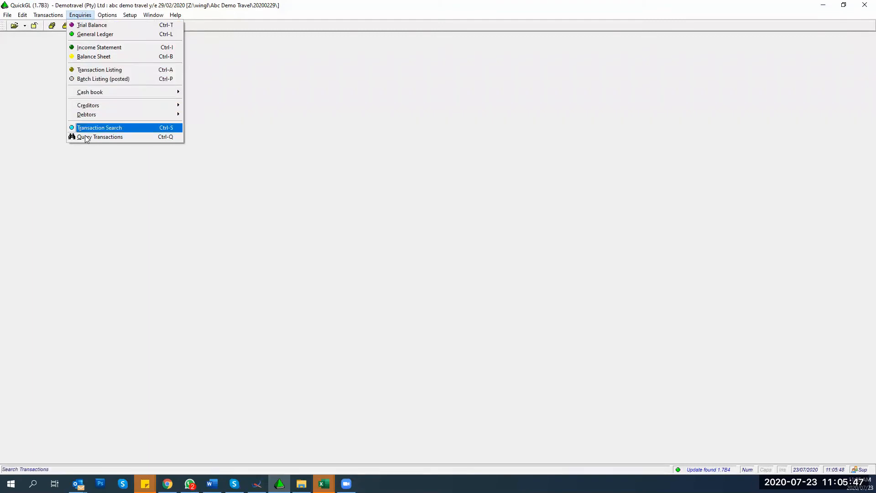
left_click(192, 285)
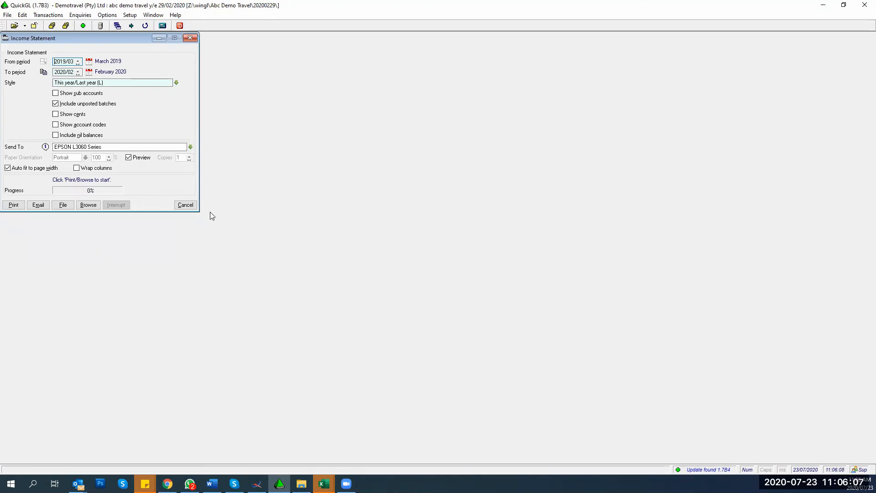
left_click(192, 205)
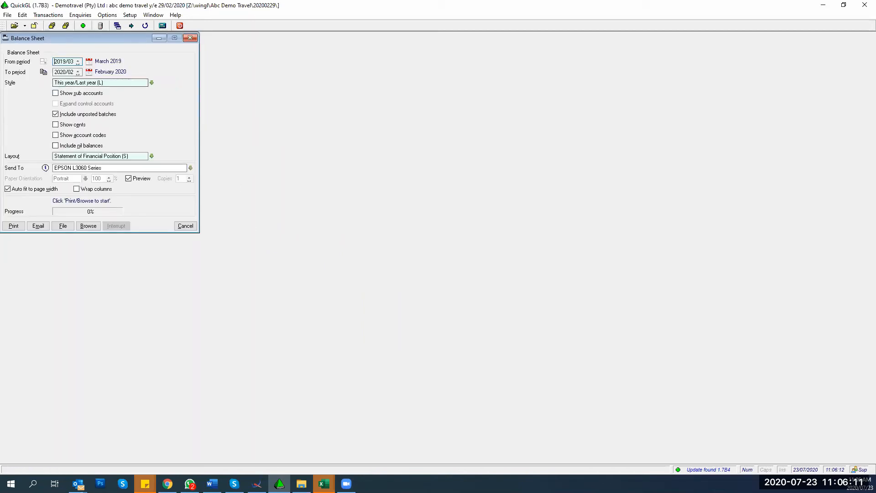
left_click(183, 227)
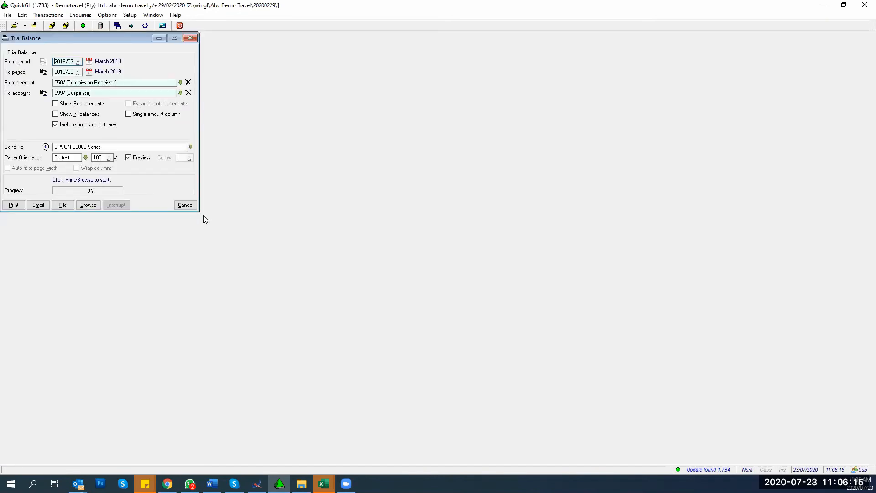
left_click(185, 204)
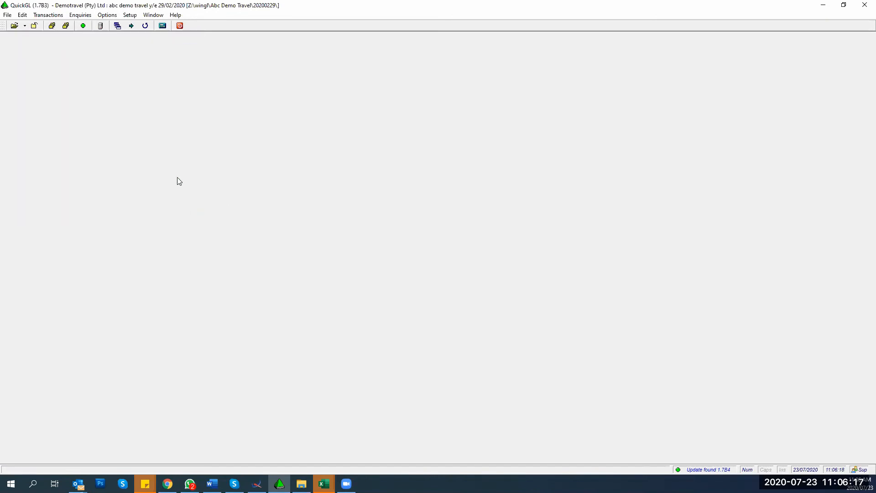
left_click(80, 15)
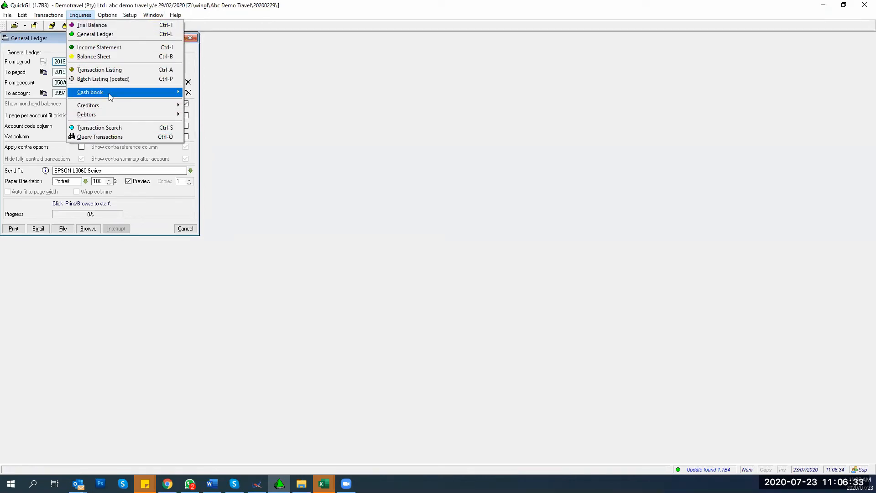
mouse_move(109, 95)
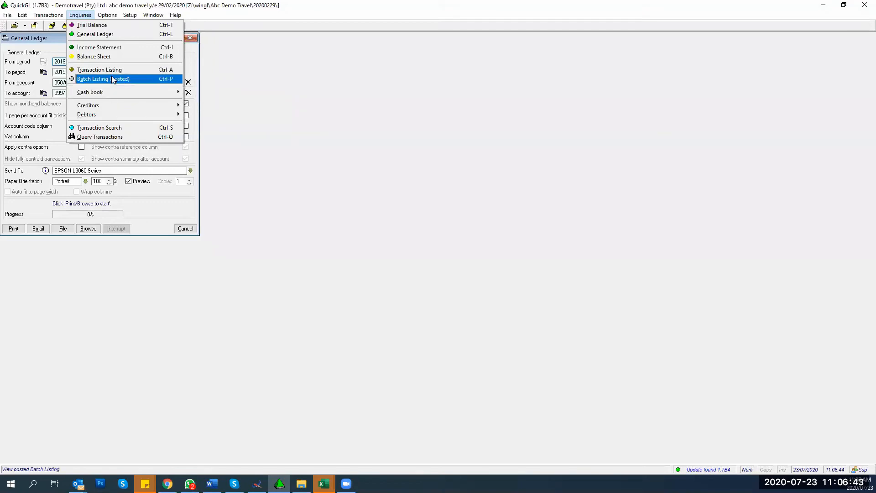
mouse_move(41, 17)
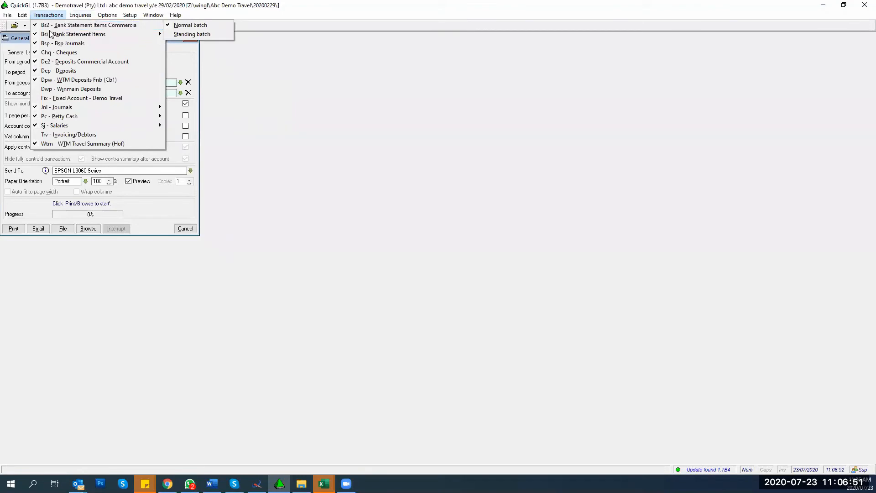
mouse_move(79, 18)
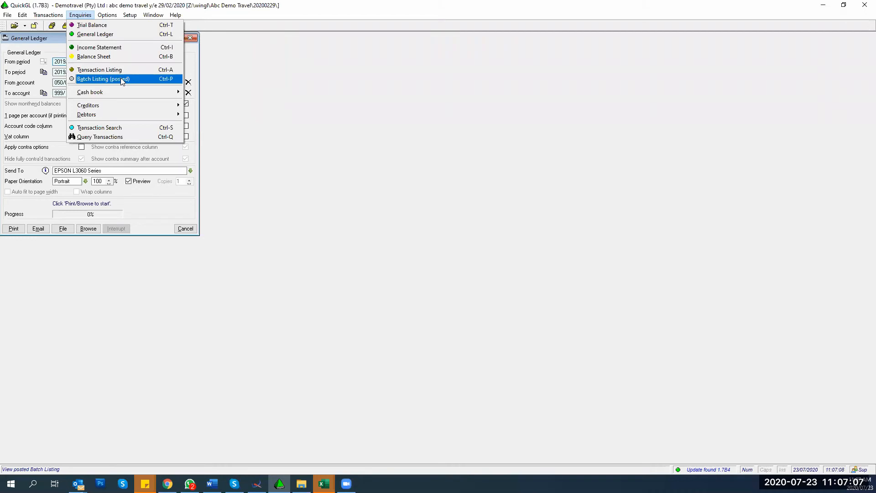
left_click(304, 158)
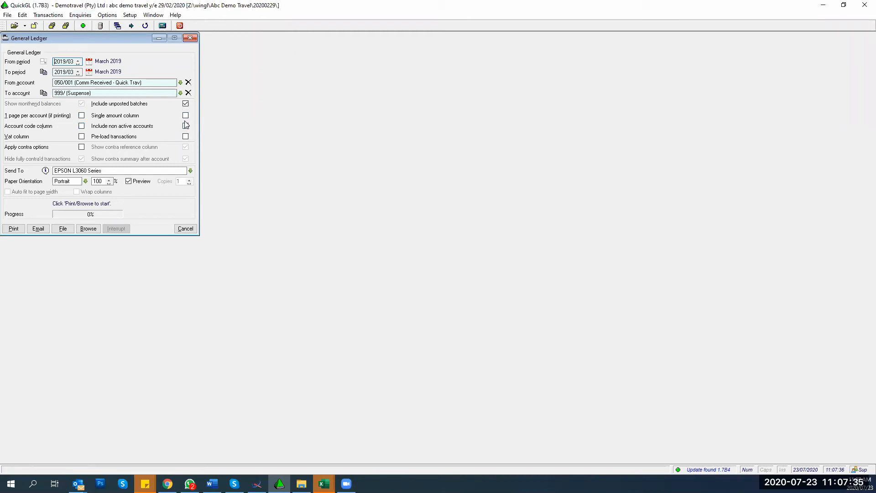
Step: Preview the ledger starting at 950/001 Input Vat, with one page per account
key("Tab")
key("Tab")
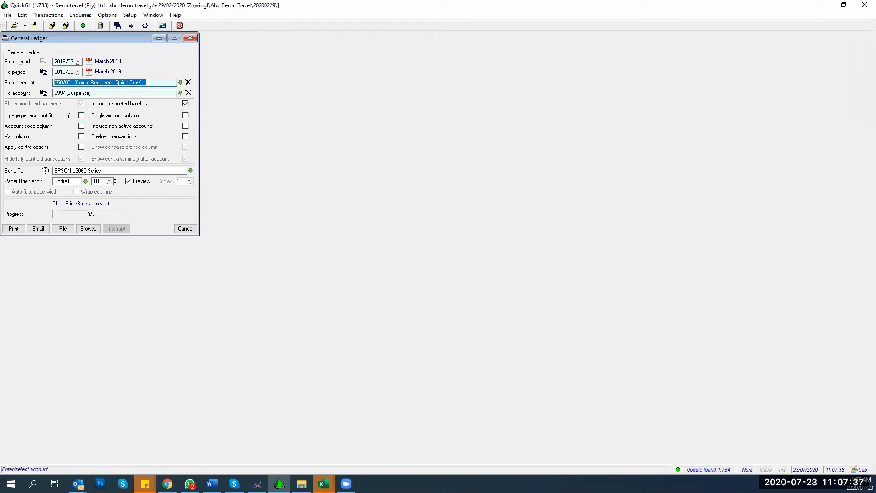
type("*9")
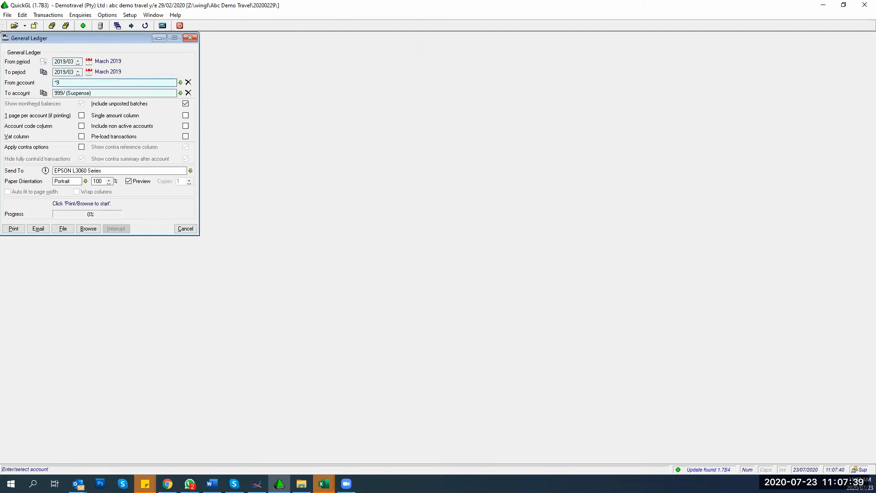
type("500")
key("Tab")
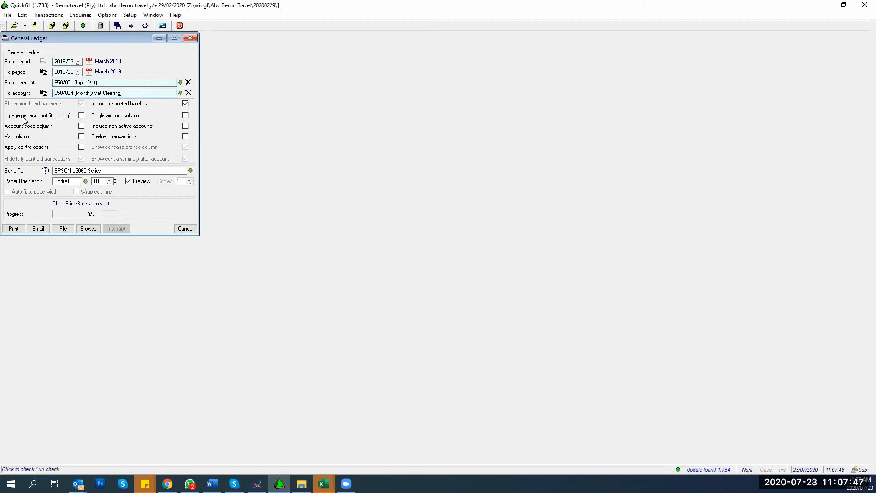
left_click(81, 115)
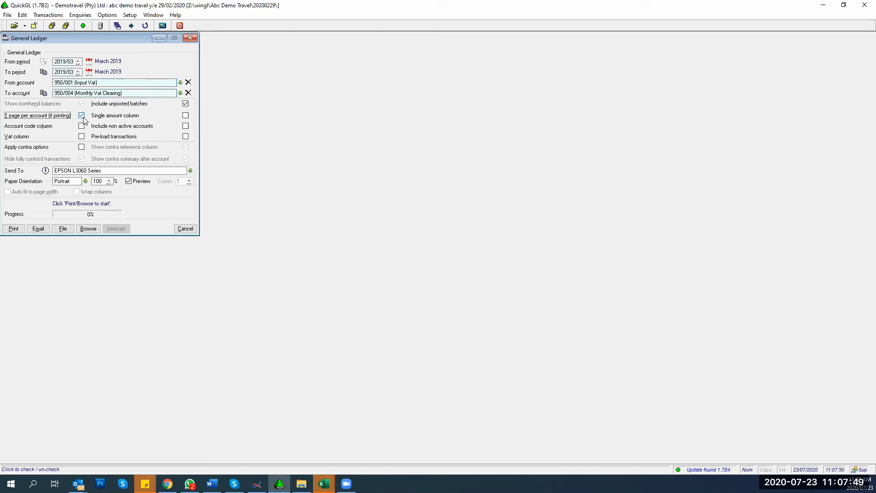
left_click(13, 229)
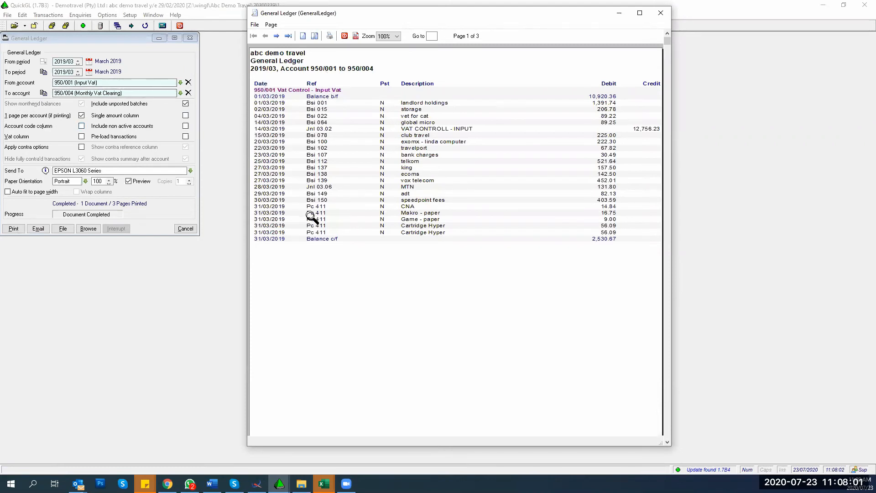
Step: Page through to Output Vat and Monthly Vat Clearing, then close the preview
left_click(276, 36)
left_click(276, 36)
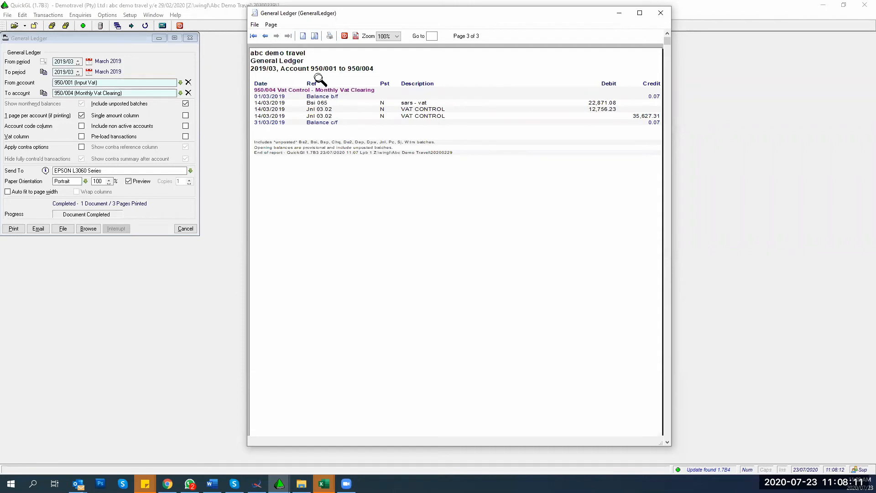
left_click(660, 12)
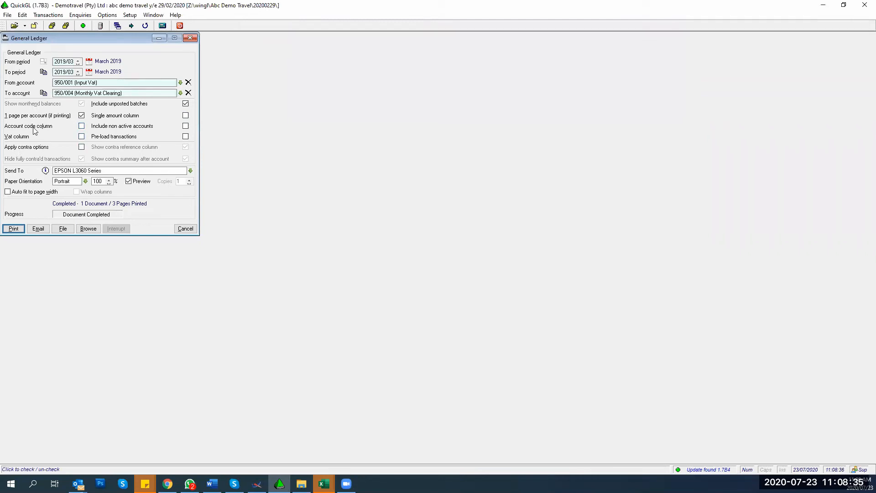
Step: Add account code and VAT columns and browse the VAT ledger on screen
left_click(82, 126)
left_click(81, 137)
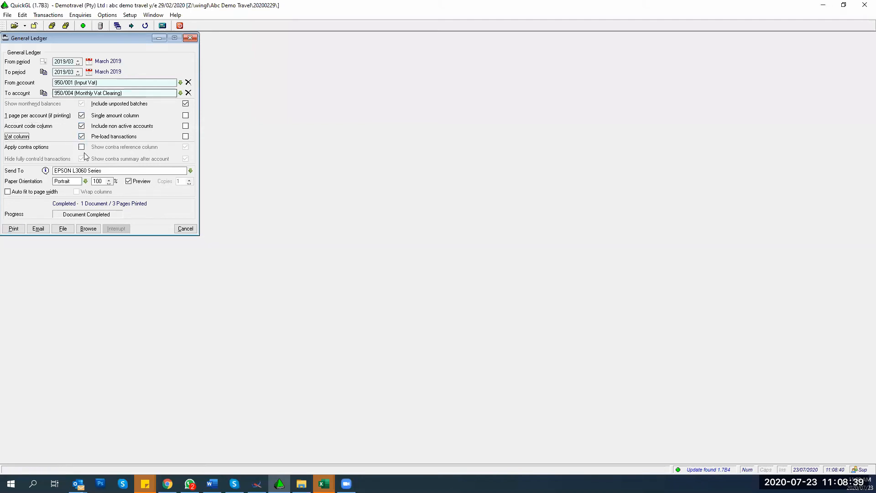
left_click(87, 228)
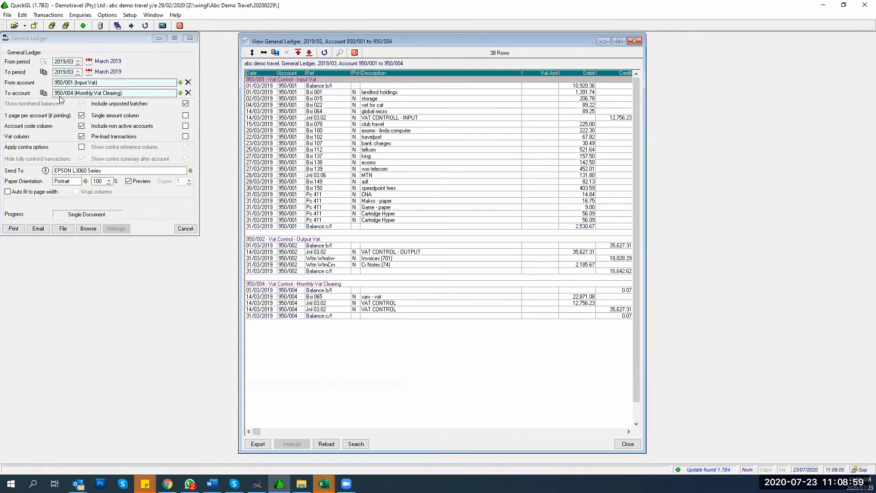
Step: Set the starting account back to 050/001 Comm Received and begin clearing the To account
left_click(91, 82)
type("05")
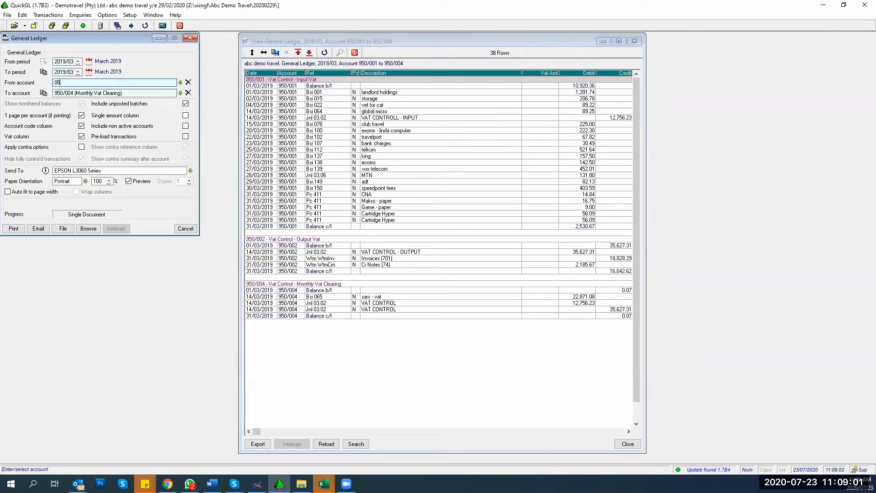
type("0")
key("Tab")
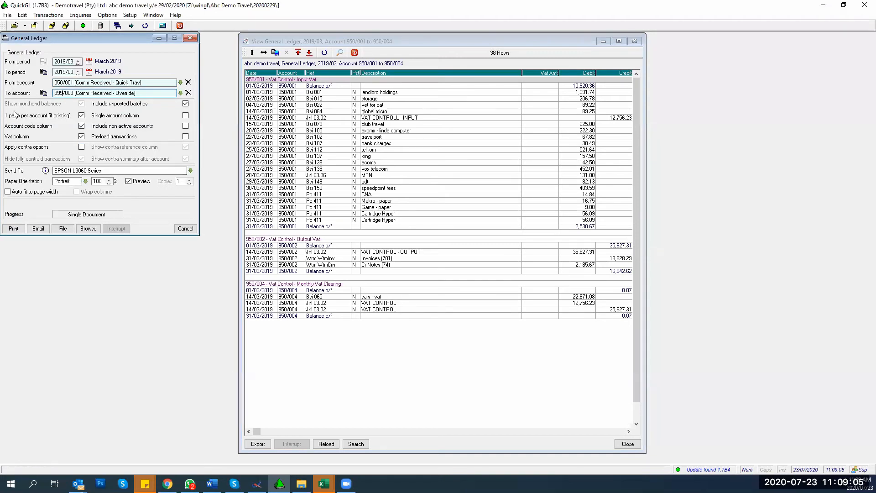
key("Delete")
key("Delete")
key("Delete")
key("Delete")
key("Delete")
key("Delete")
key("Delete")
key("Delete")
key("Delete")
key("Delete")
key("Delete")
key("Delete")
key("Delete")
key("Delete")
key("Delete")
key("Delete")
key("Delete")
key("Delete")
key("Delete")
key("Delete")
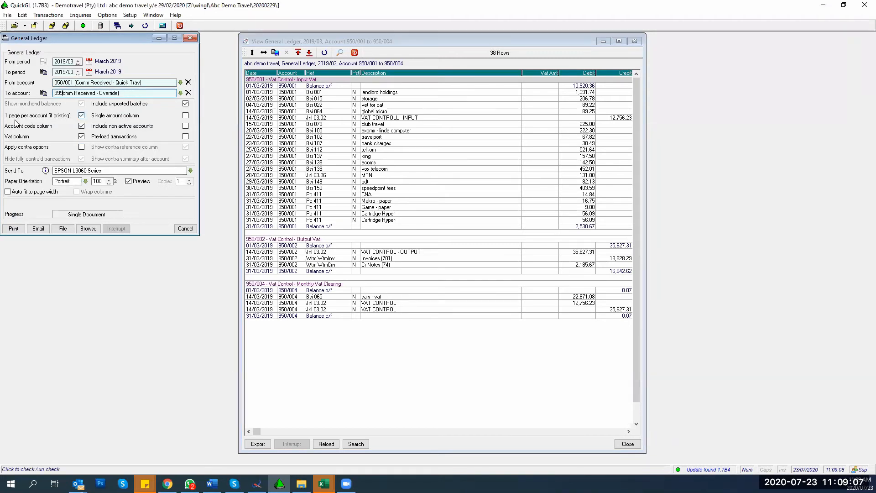
Step: Clear the To account down to 999 and browse accounts 050/001 to 999
key("Delete")
key("Delete")
key("Delete")
key("Delete")
key("Delete")
key("Delete")
key("Delete")
key("Delete")
key("Delete")
left_click(88, 228)
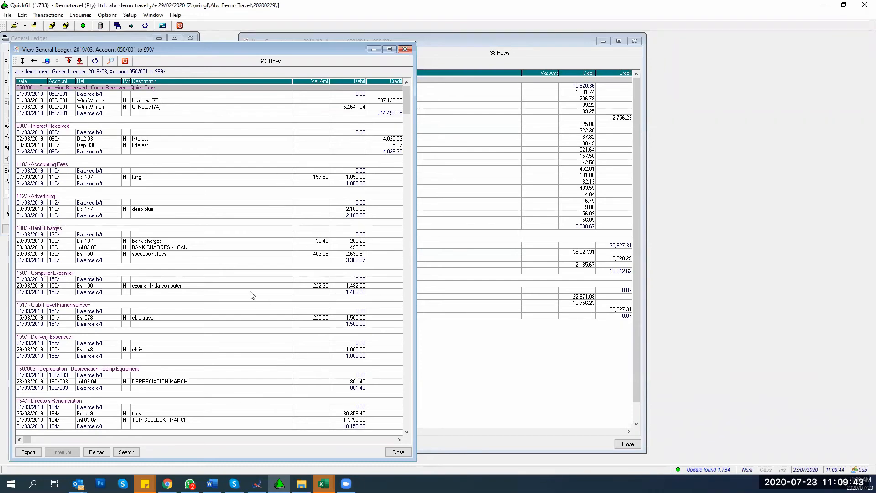
Step: Close both ledger views and tick Apply contra options for the report
left_click(405, 49)
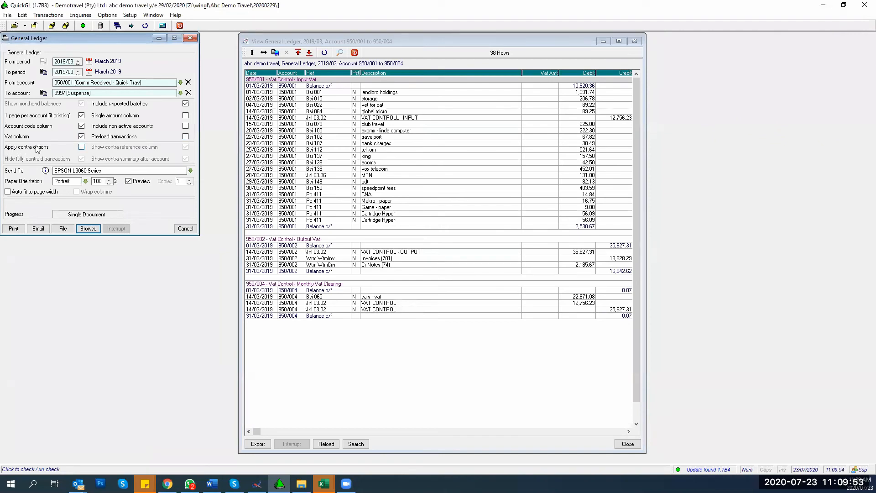
left_click(627, 443)
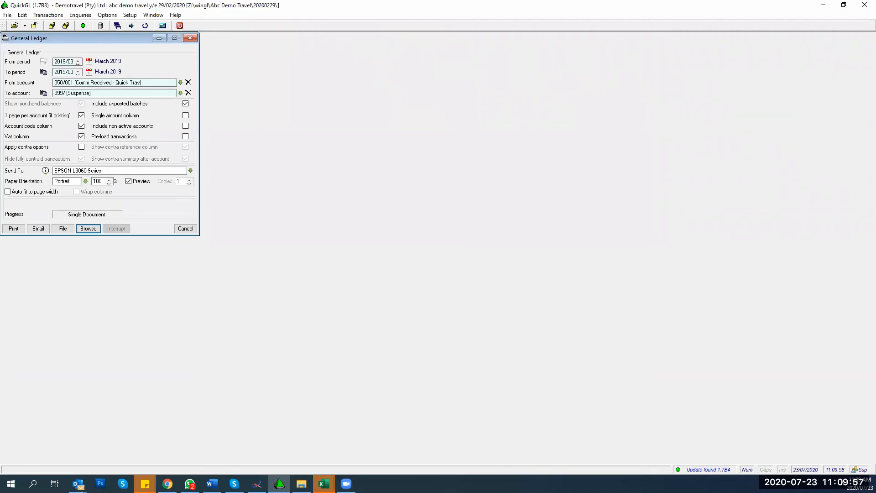
left_click(81, 147)
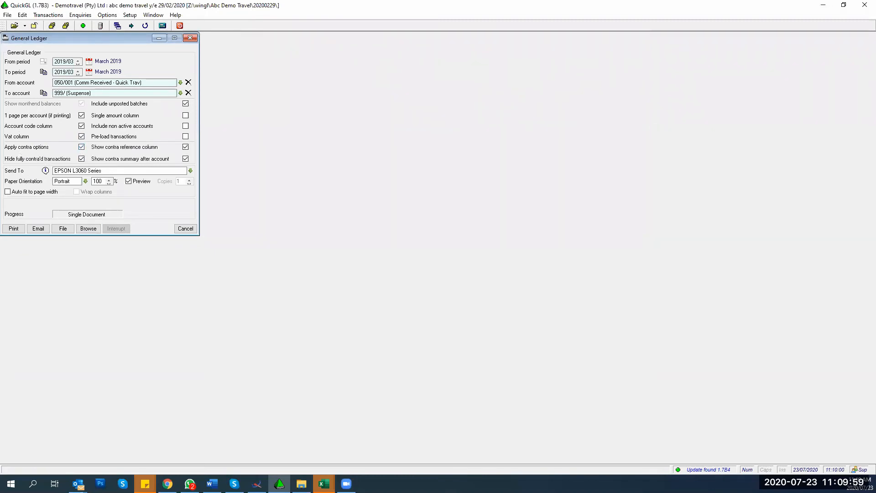
left_click(107, 15)
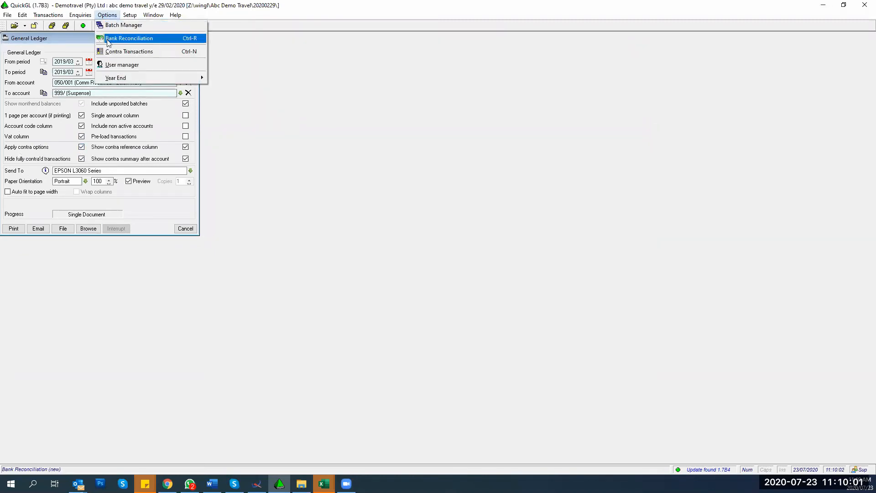
Step: Retrieve the contra transactions for Bsp Creditor account 800bsp
left_click(116, 56)
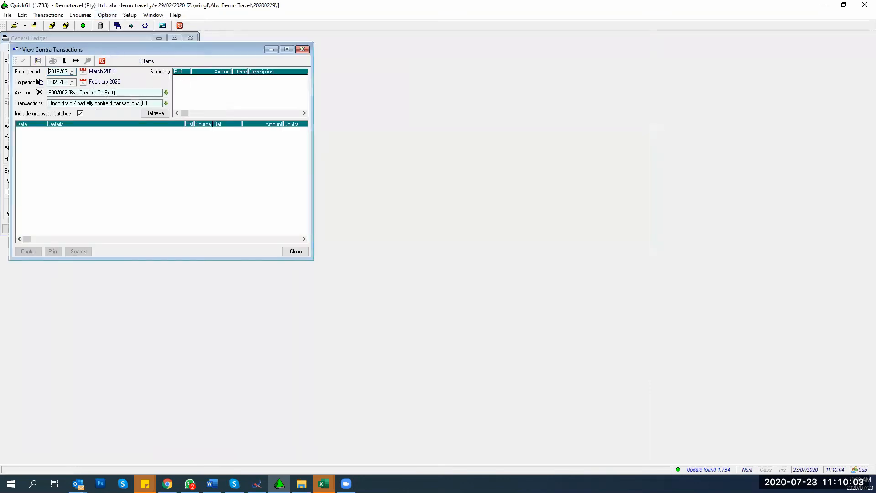
left_click(144, 92)
type("8")
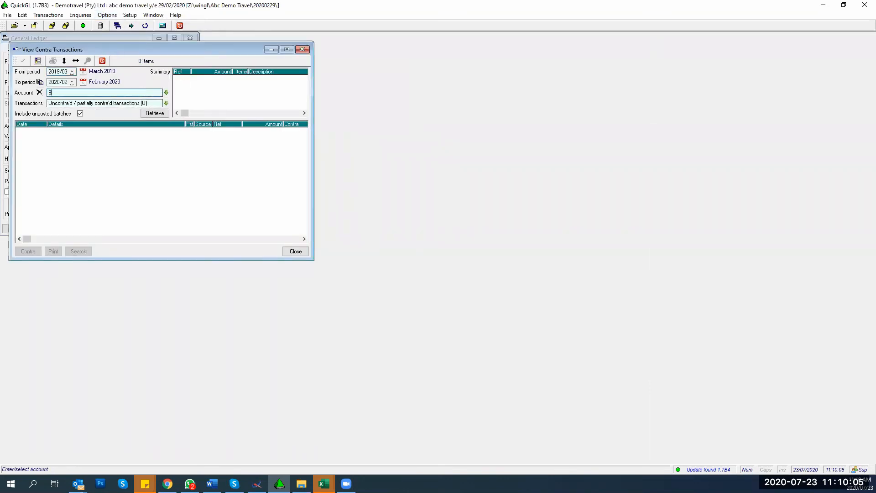
type("00bsp")
key("Return")
key("Return")
key("Return")
key("Return")
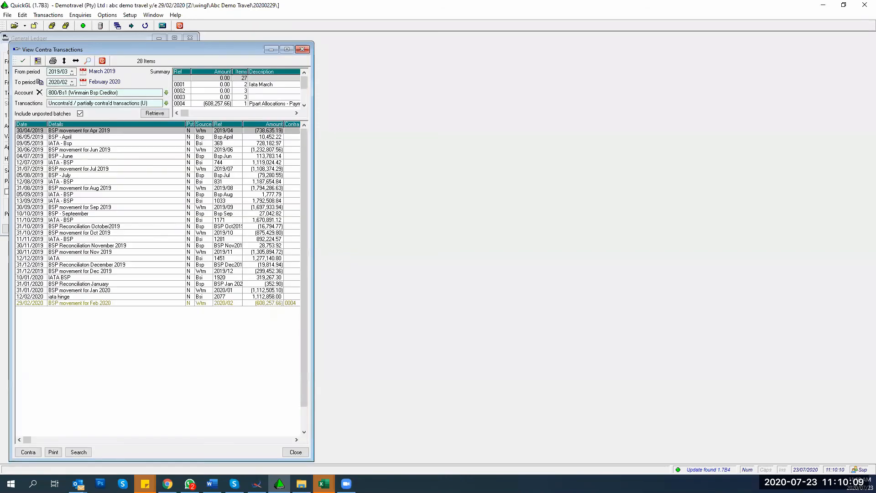
Step: Give the June 2019 rows a contra reference, then clear contra 0005 from them
key("Down")
key("Down")
key("Down")
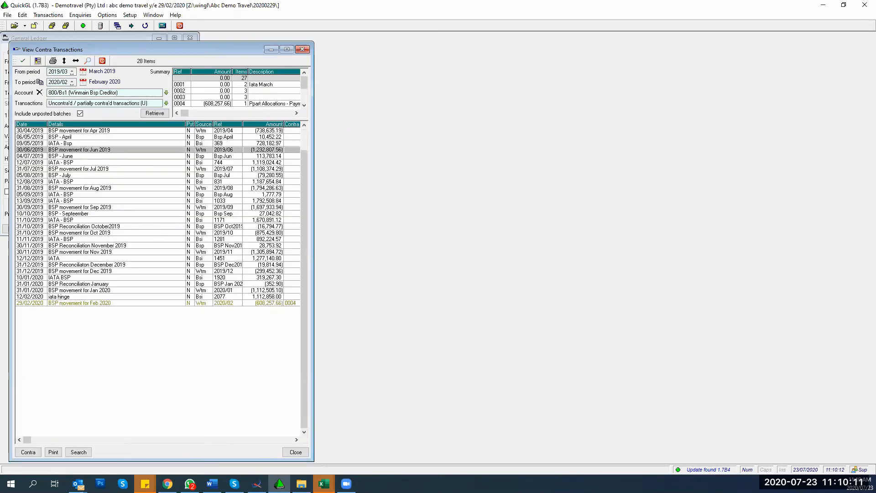
key("shift+Down")
key("shift+Down")
key("Return")
key("Return")
left_click(158, 156)
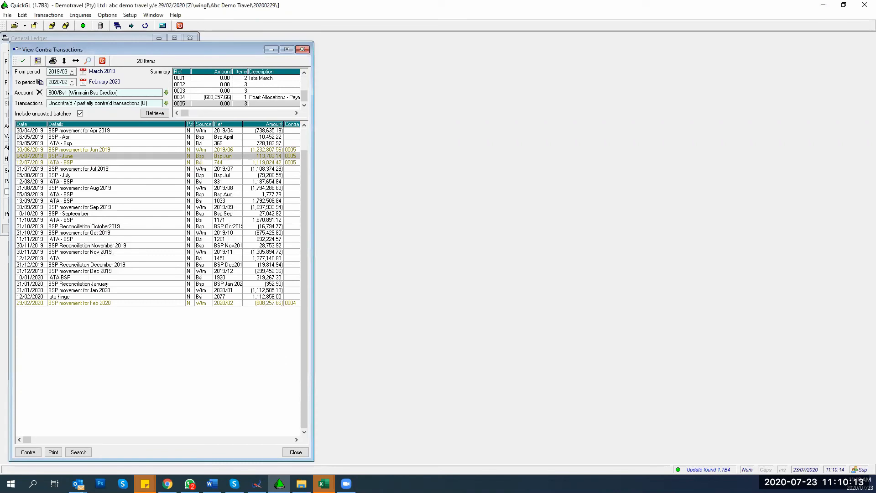
left_click(158, 163)
left_click(157, 156)
key("Down")
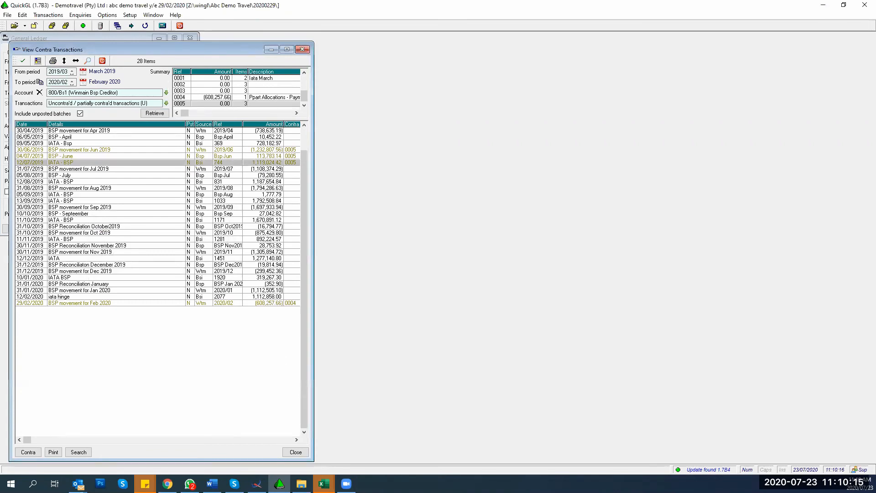
key("shift+Up")
key("shift+Up")
key("Delete")
key("Return")
key("Down")
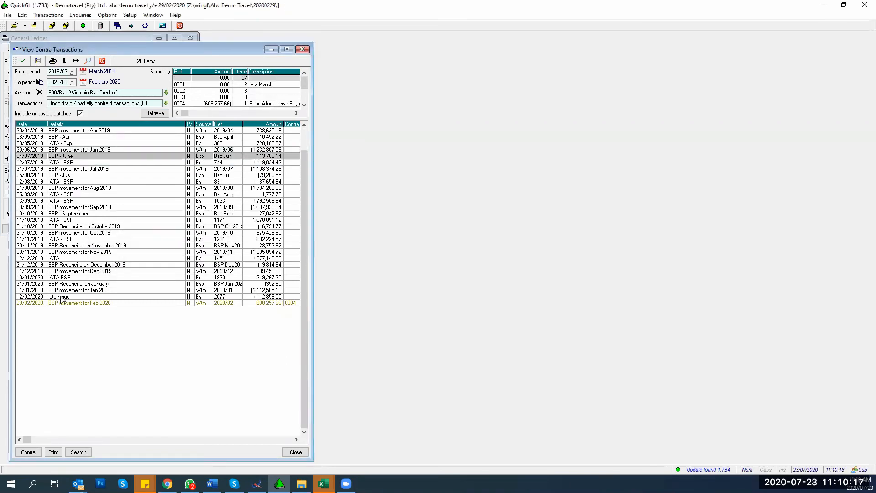
Step: Clear contra 0004 from the Feb 2020 BSP movement
left_click(262, 303)
key("Delete")
key("Return")
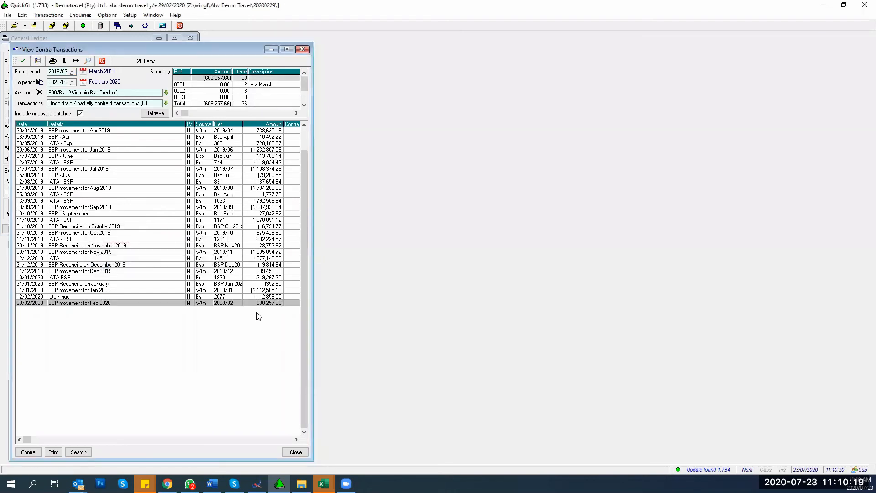
Step: Contra the January 2020, December–January and November–December rows together, then close the view
key("Up")
key("shift+Up")
key("shift+Up")
key("Return")
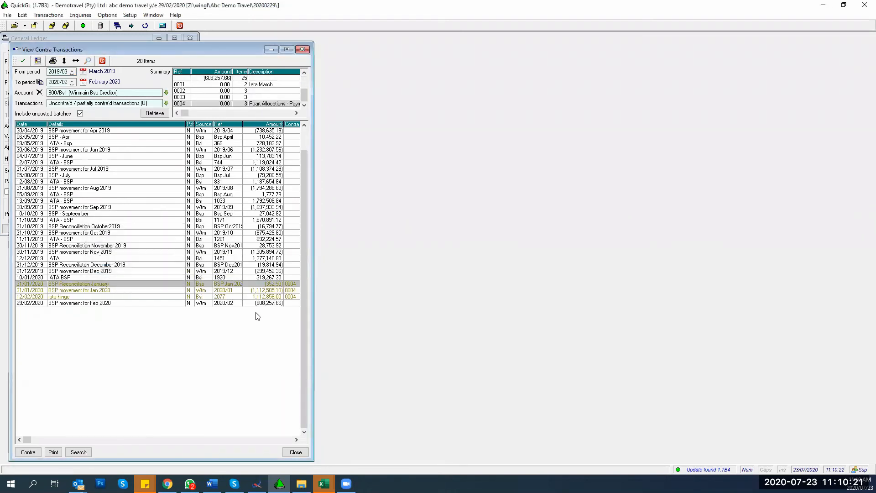
key("Up")
key("shift+Up")
key("shift+Up")
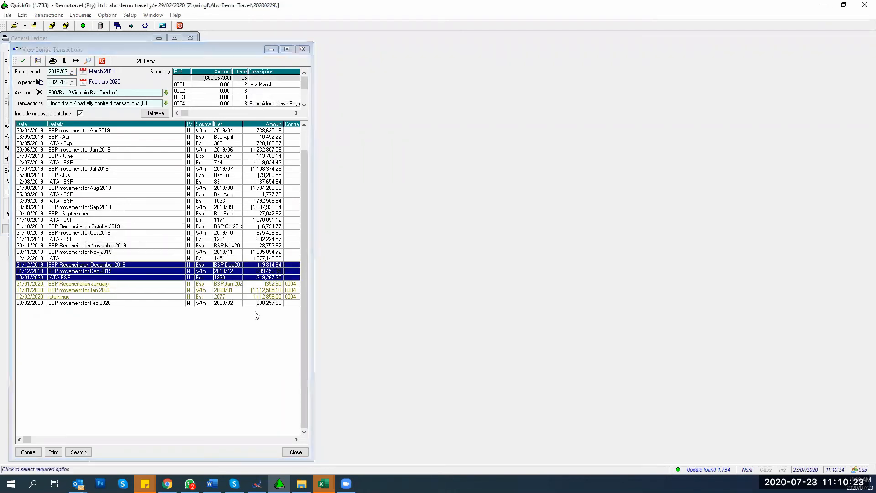
key("Return")
key("Up")
key("shift+Up")
key("shift+Up")
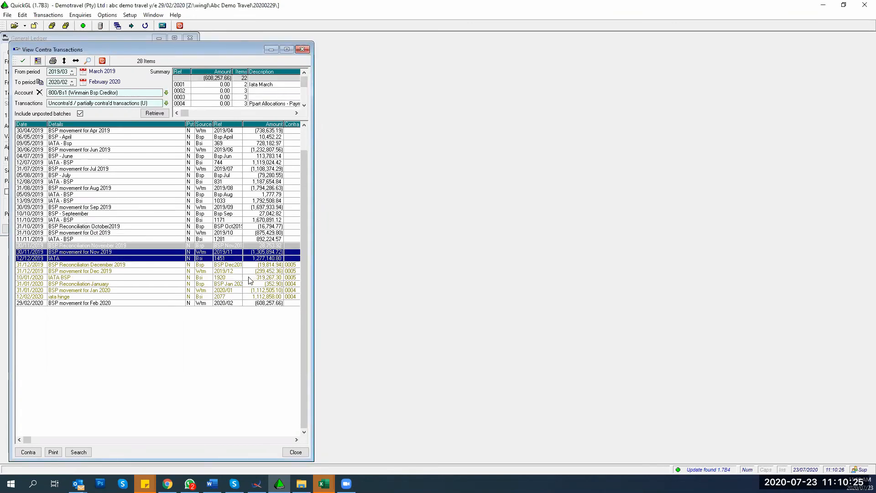
key("shift+Up")
key("Return")
left_click(303, 50)
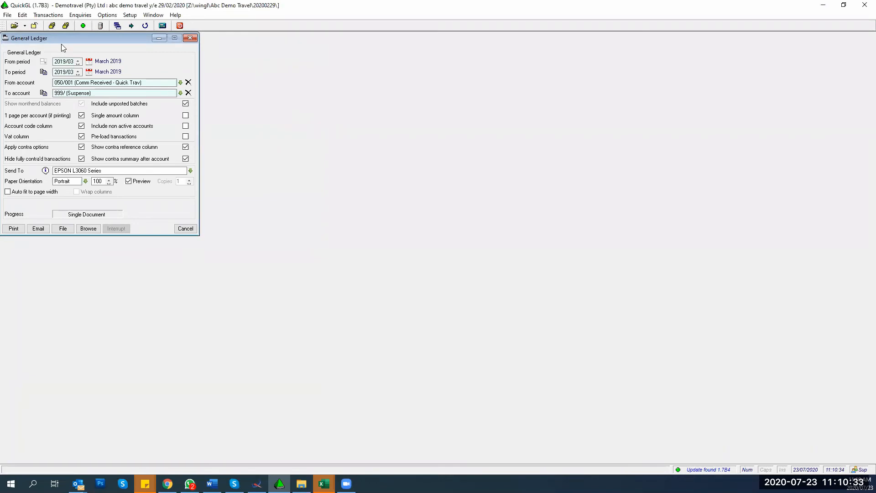
Step: Untick Hide fully contra'd transactions and Show contra summary after account
left_click_drag(80, 37, 160, 47)
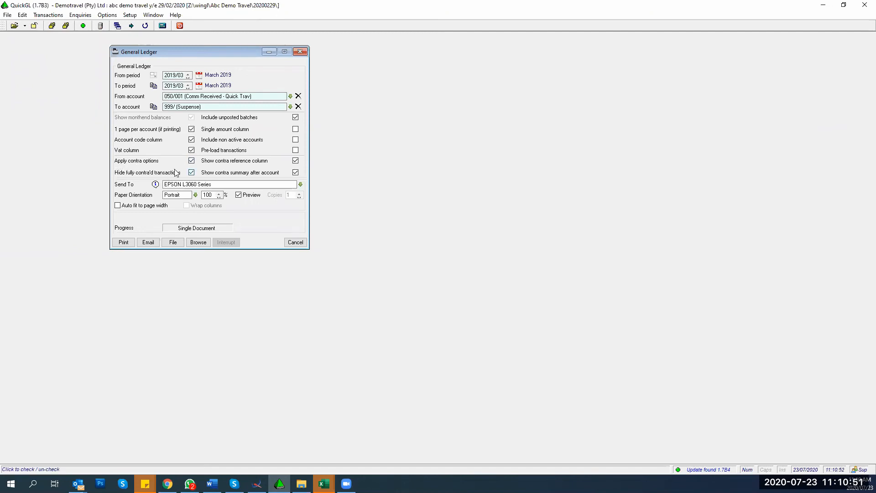
left_click(191, 173)
left_click(295, 173)
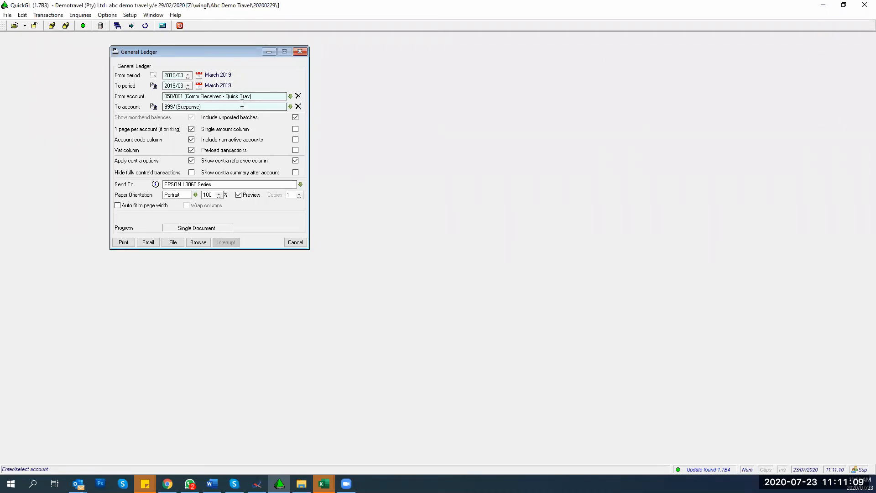
Step: Browse the ledger for the single account 800/Bs1 Winmain Bsp Creditor, after dismissing an invalid-range warning
key("shift+Tab")
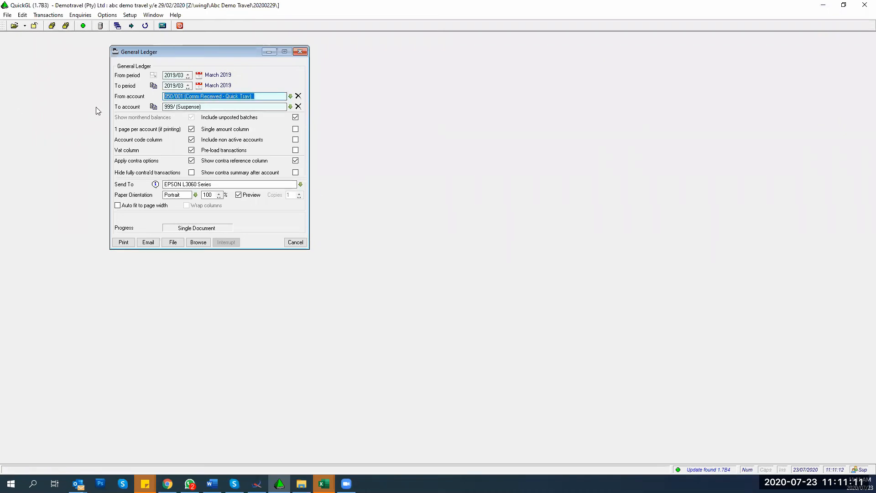
type("800bs1")
key("Tab")
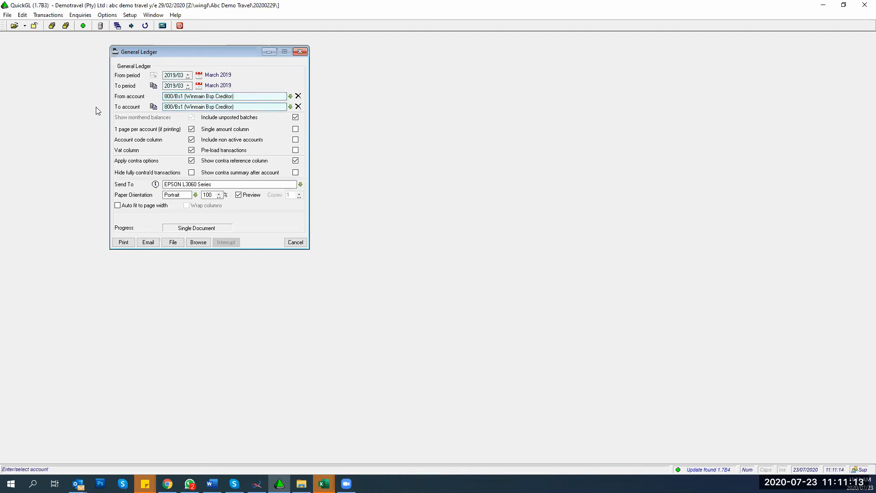
left_click_drag(264, 108, 81, 113)
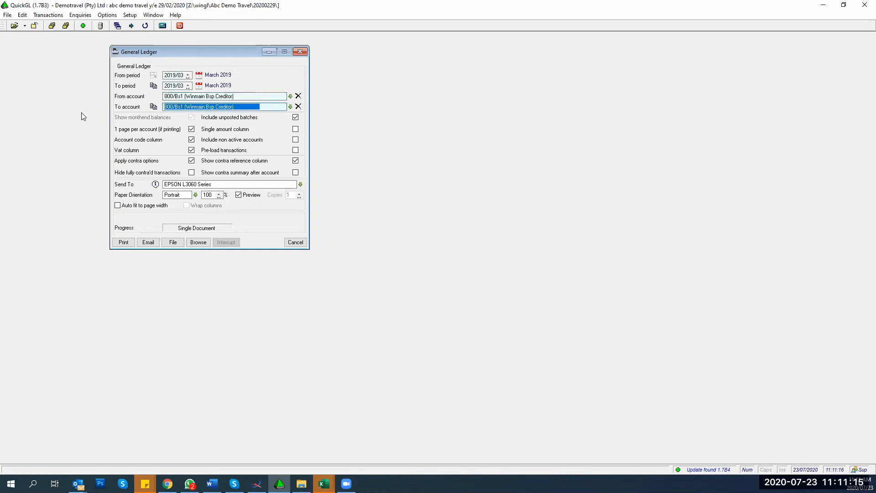
type("800")
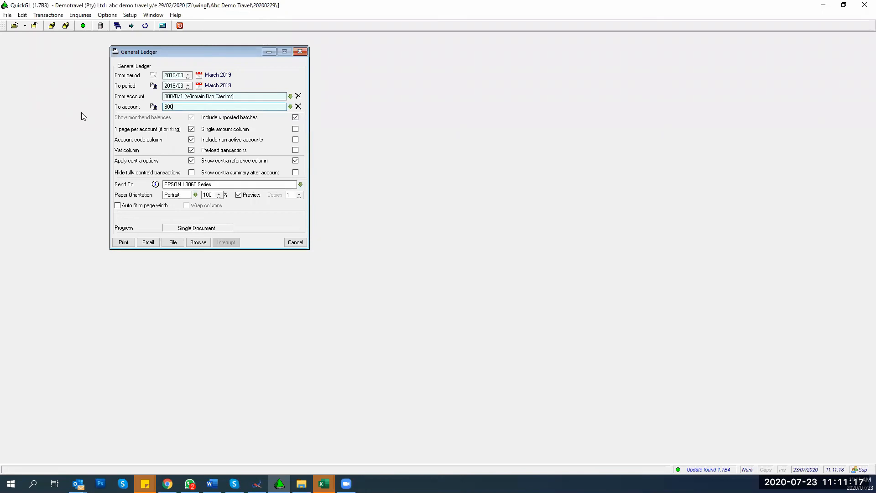
type("/004")
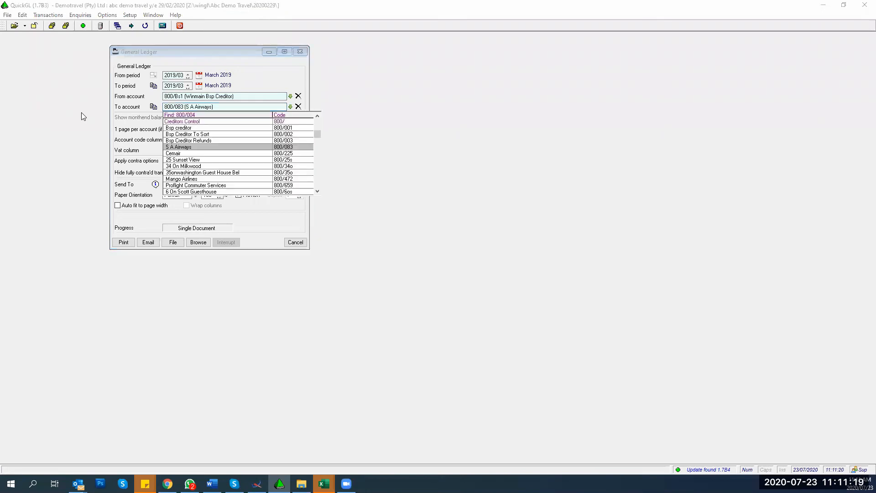
key("Up")
key("Return")
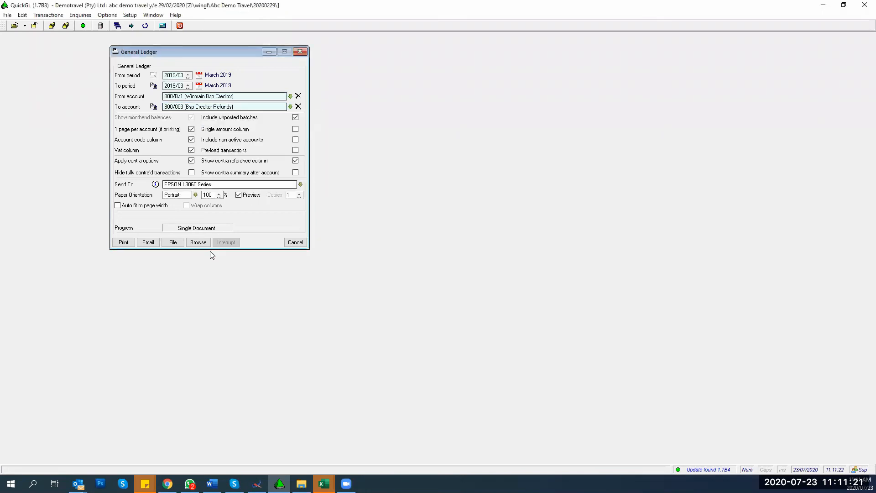
left_click(197, 245)
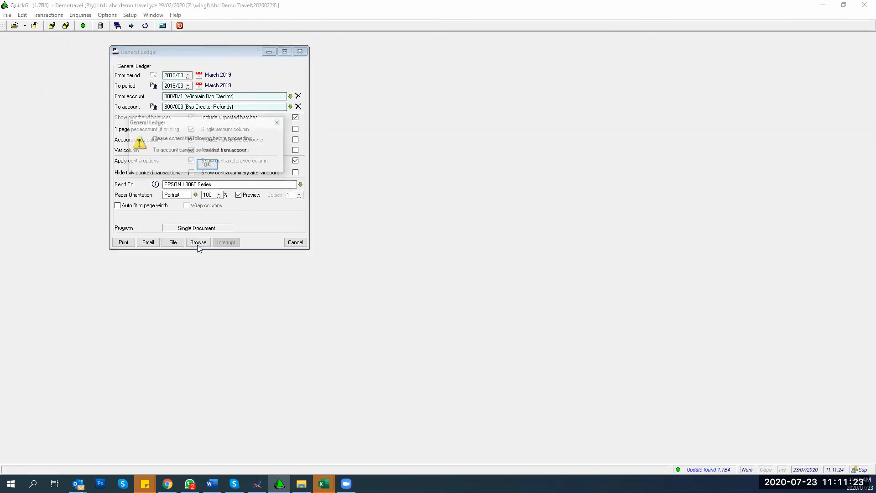
left_click(205, 165)
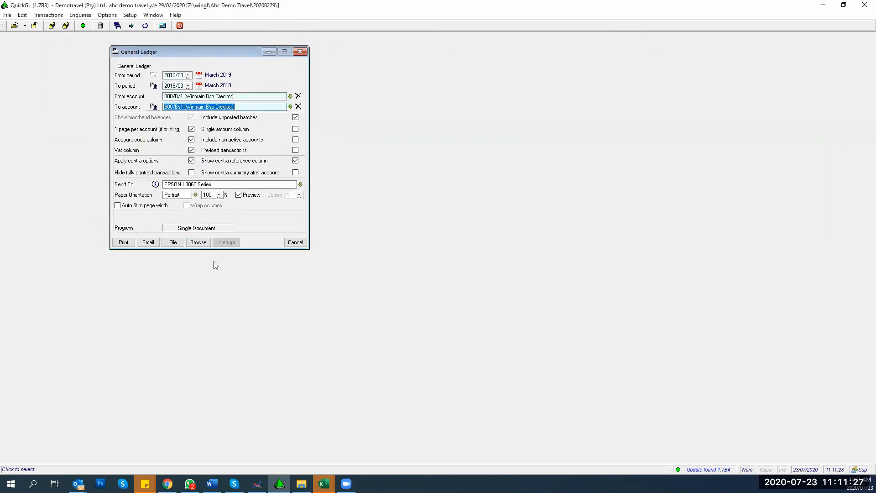
left_click(198, 242)
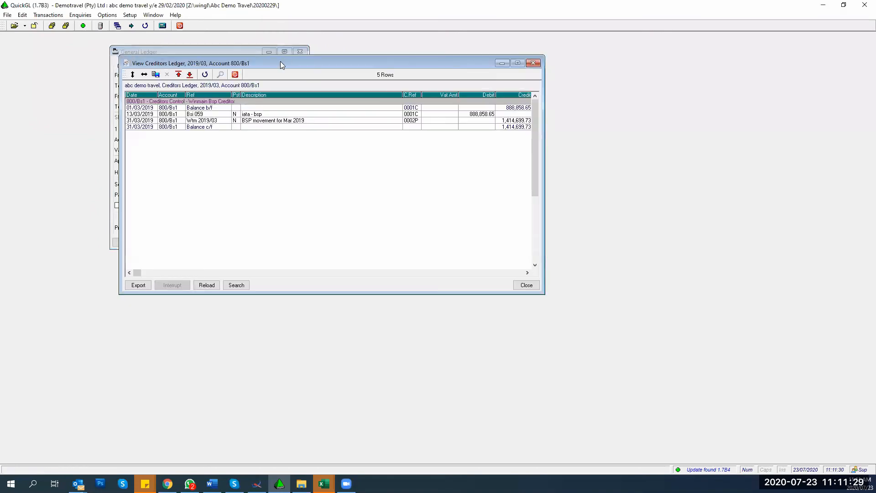
Step: Place the 800/Bs1 Creditors Ledger beside the report options, check the 13/03/2019 Bsi 059 row, and close it
left_click_drag(279, 60, 453, 43)
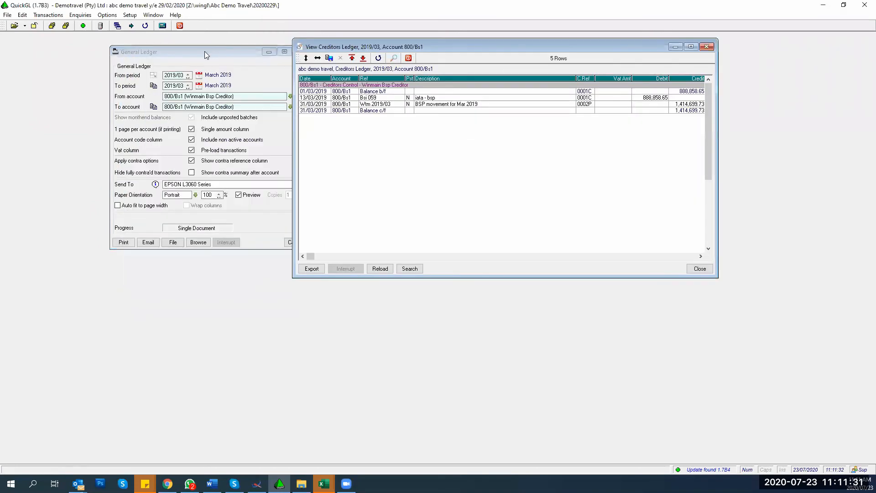
left_click_drag(204, 51, 110, 38)
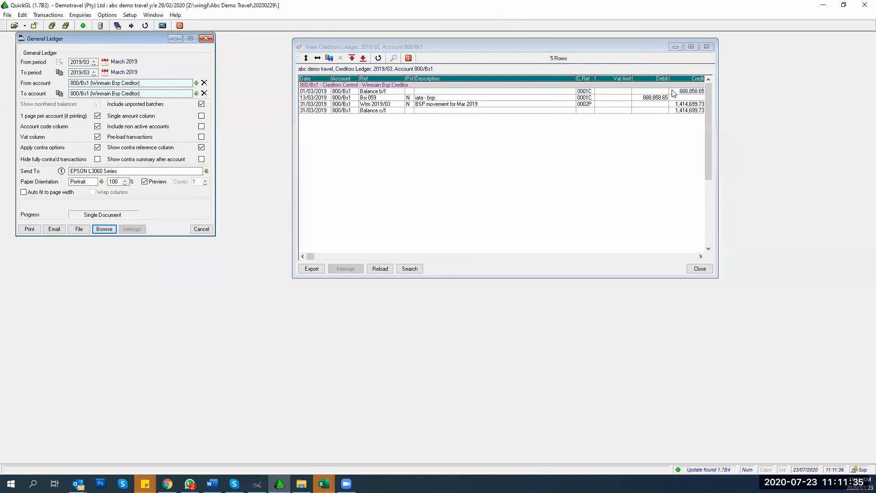
left_click(578, 92)
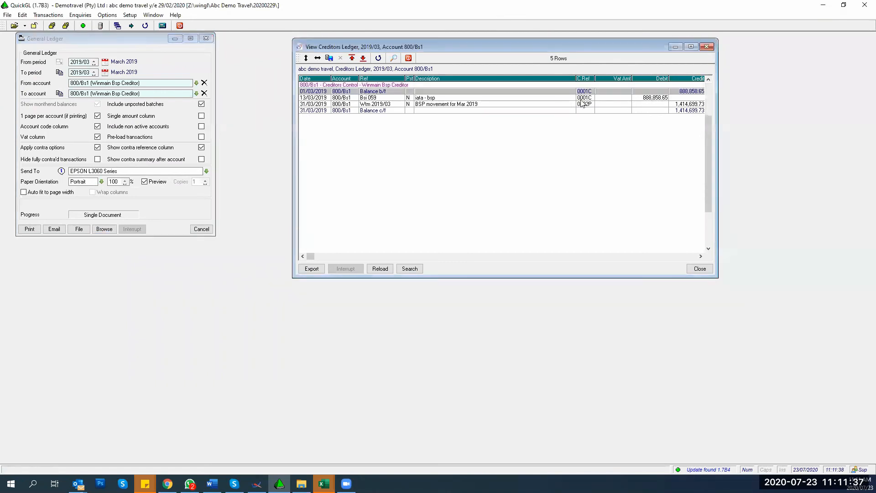
left_click(582, 98)
left_click(584, 92)
left_click(585, 97)
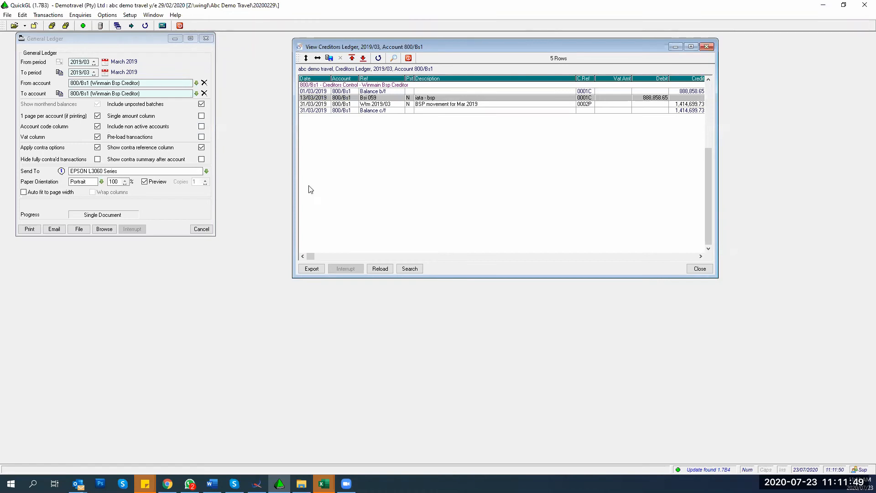
left_click(699, 268)
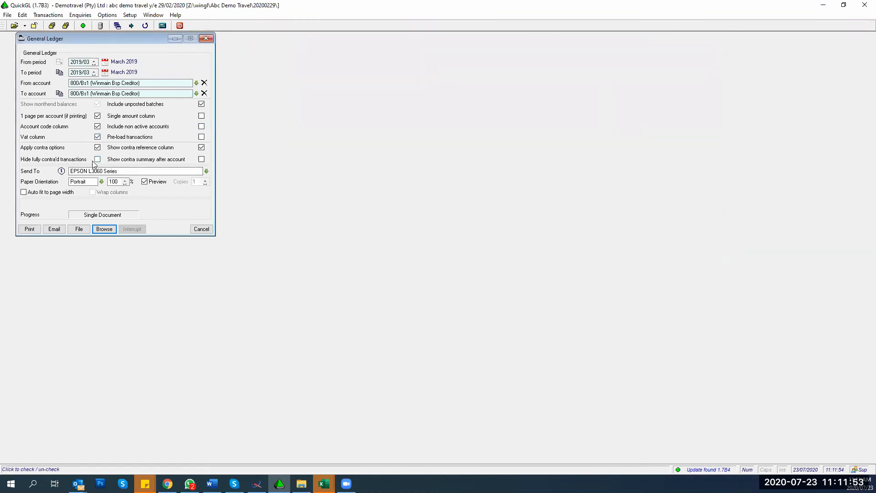
Step: Browse the 800/Bs1 March 2019 ledger reusing loaded data, review the three remaining rows, then close it
left_click(104, 229)
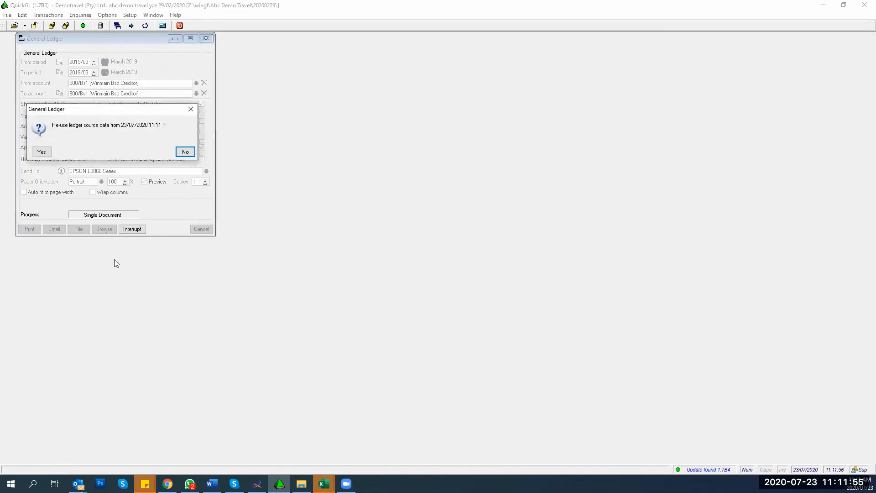
left_click(41, 152)
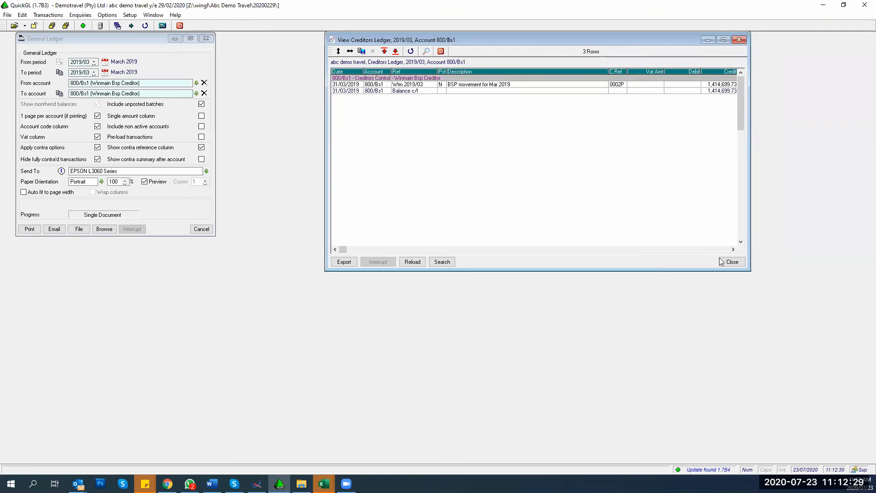
left_click(733, 262)
Step: Turn off Apply contra options and re-browse the 800/Bs1 ledger reusing data, restoring all five rows
left_click(97, 146)
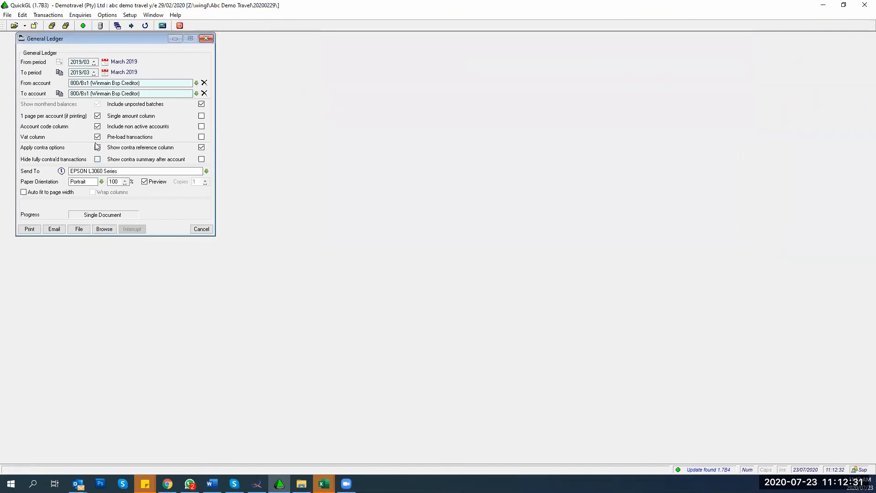
left_click(102, 232)
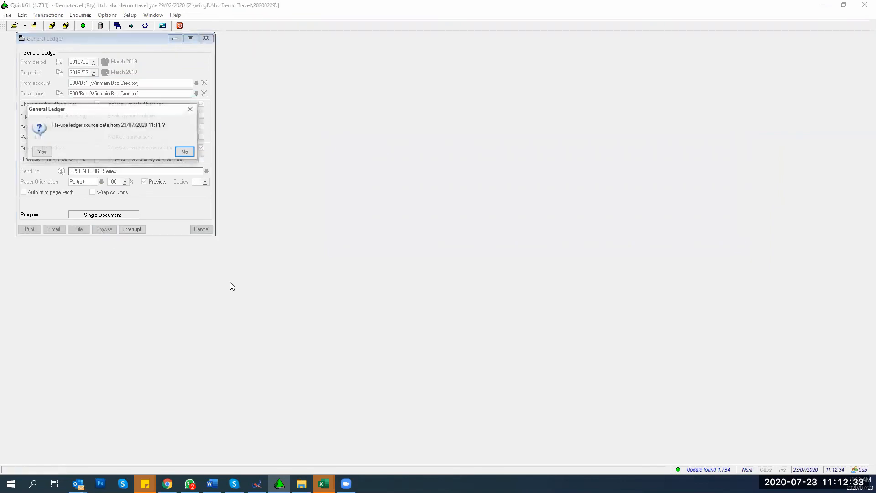
left_click(41, 152)
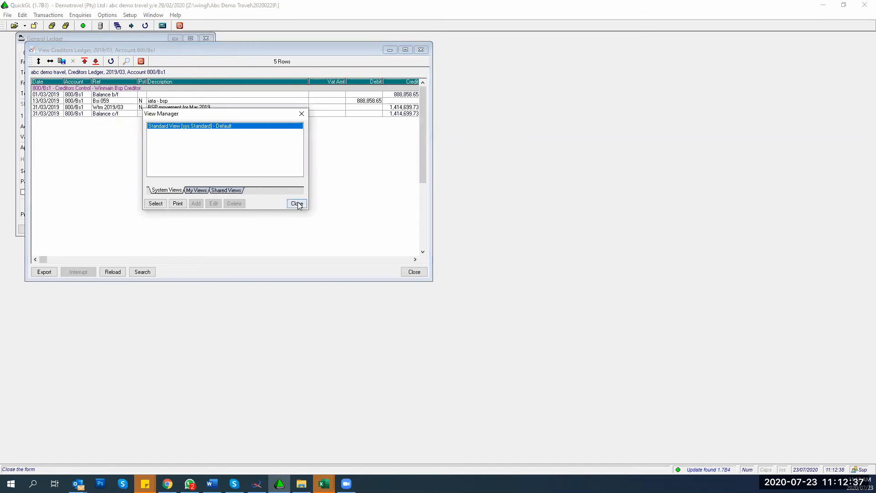
left_click(294, 202)
left_click_drag(241, 52, 482, 82)
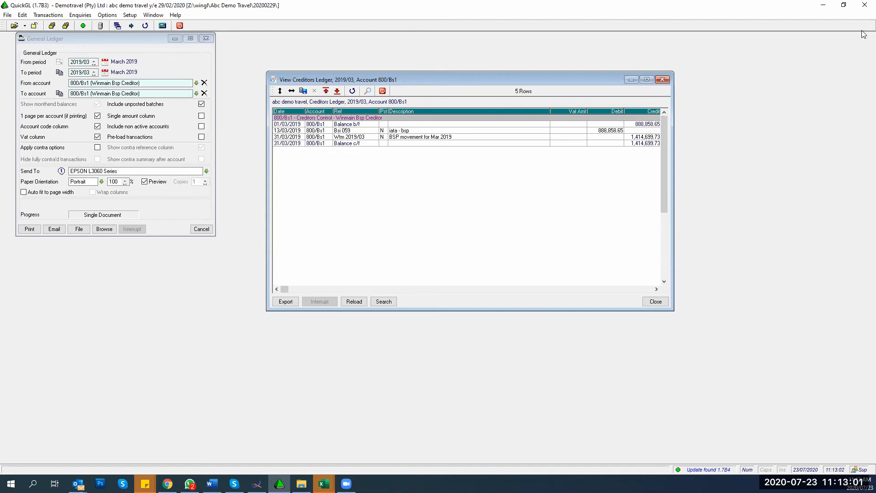
Step: Cancel the General Ledger options and the Income Statement enquiry, and close the 800/Bs1 ledger view
left_click(201, 228)
left_click(69, 16)
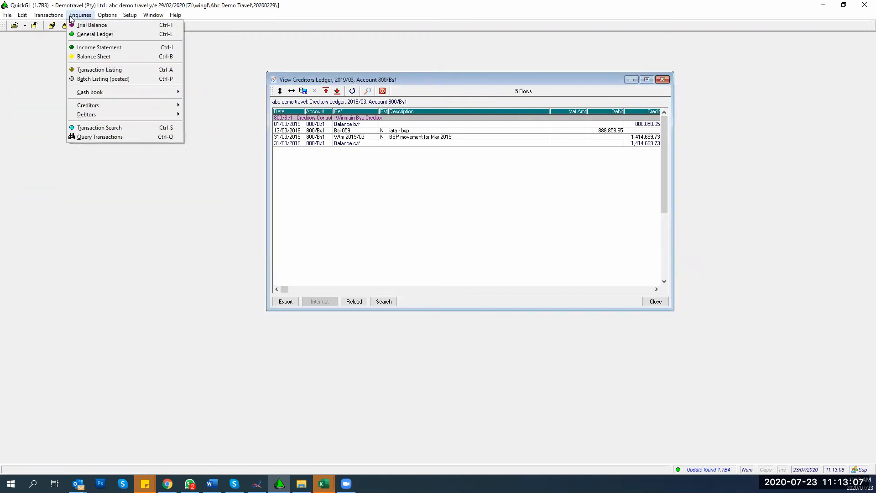
left_click(100, 47)
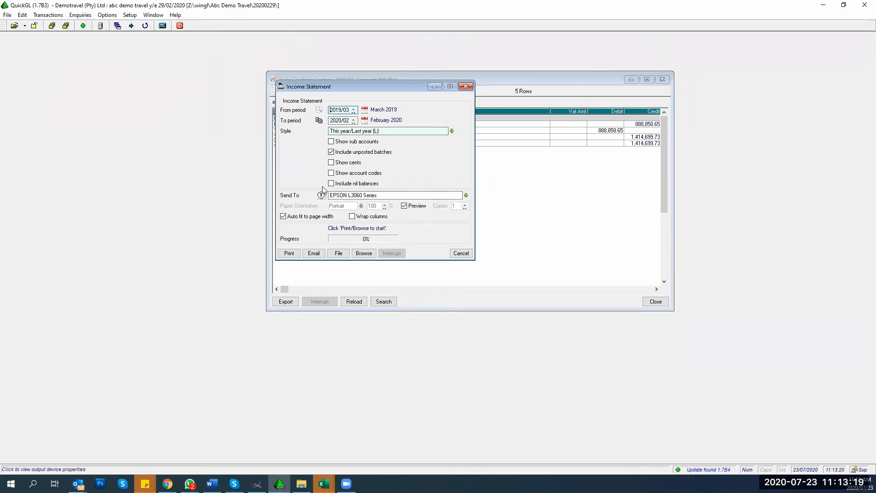
left_click(332, 142)
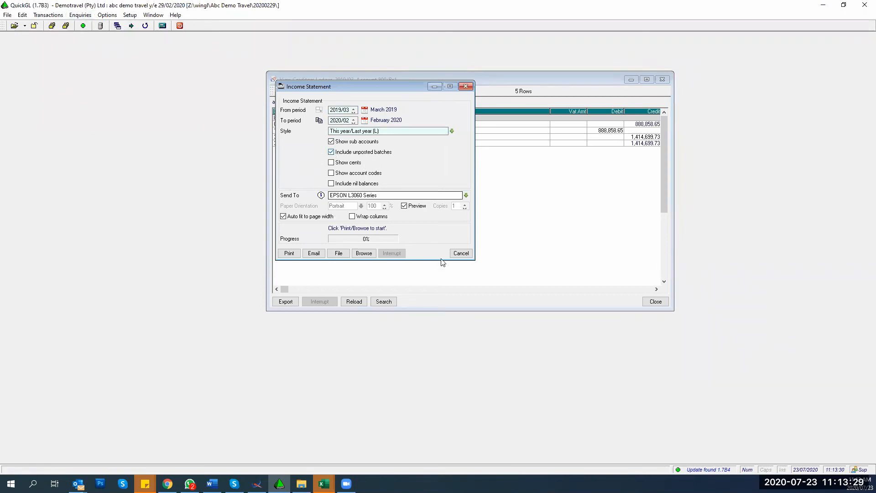
left_click(461, 253)
left_click(656, 301)
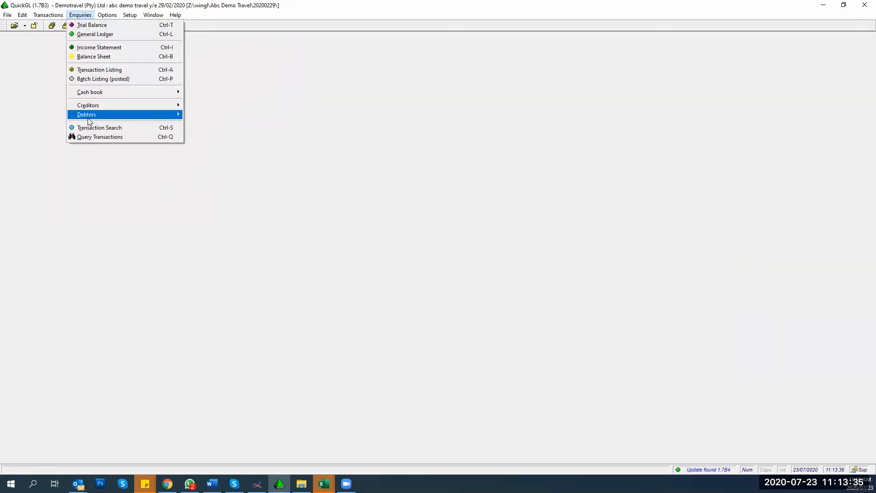
Step: Browse the Creditors Ledger for period 2019/03, accounts 800/001 to 800/Zur
mouse_move(89, 106)
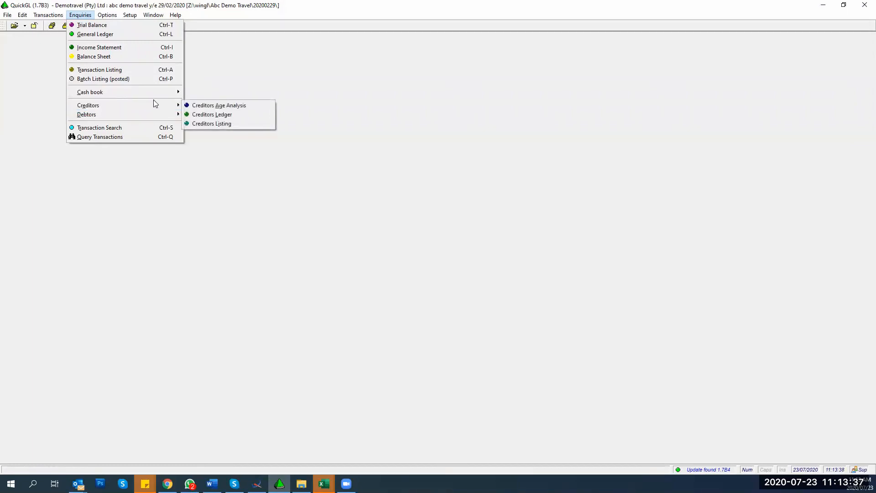
left_click(210, 114)
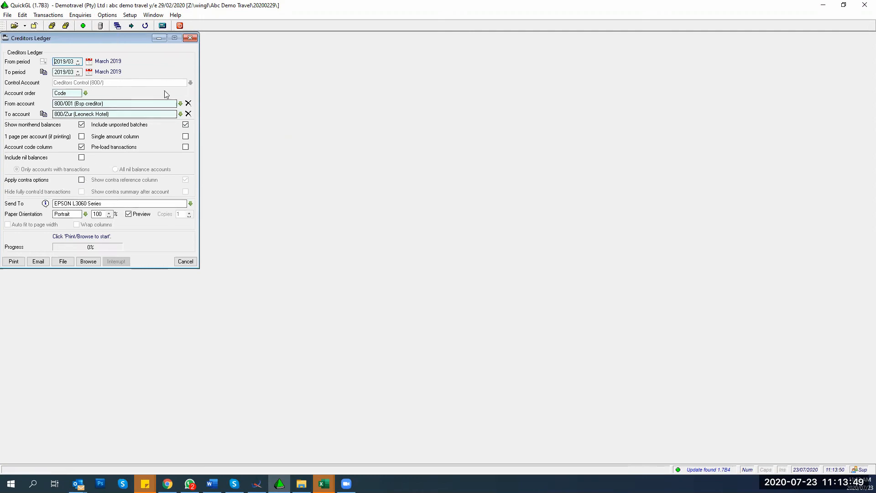
left_click(88, 261)
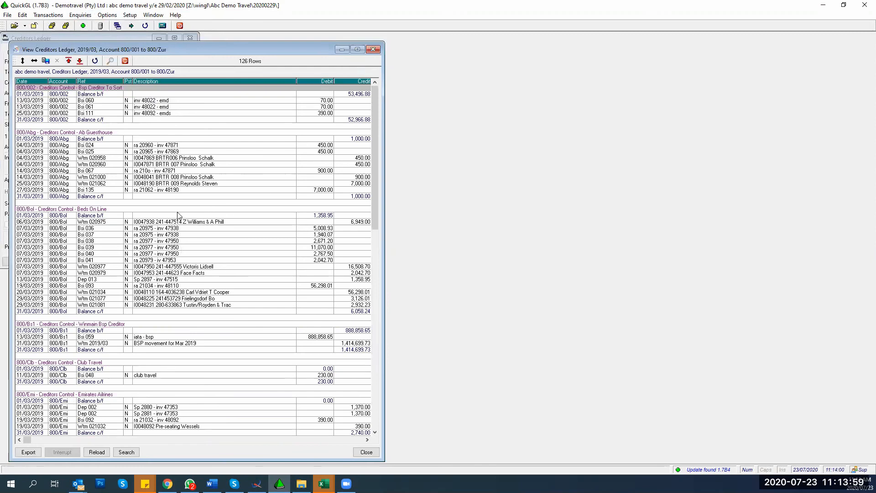
Step: Check the options for the Bsi 037 transaction in the 126-row ledger, then close it
right_click(163, 236)
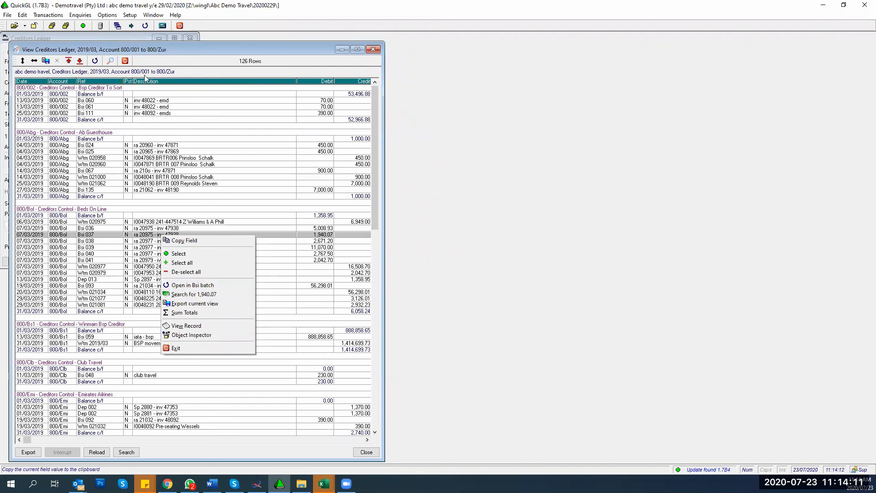
left_click(125, 61)
Step: Close the Creditors Ledger options and bring up the Transaction Search form near the centre
left_click(186, 40)
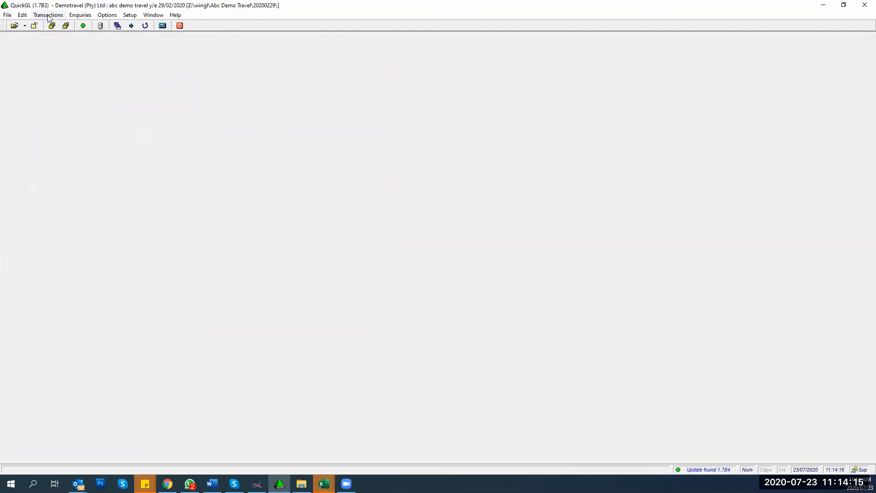
left_click(70, 16)
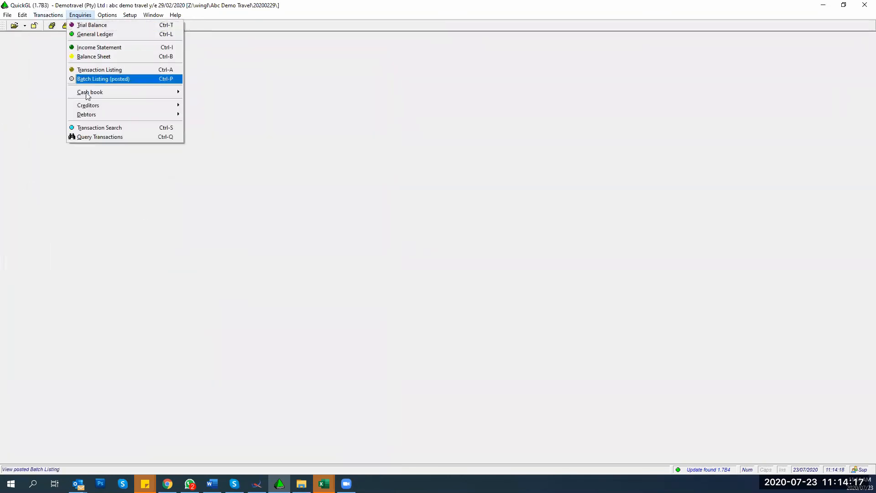
left_click(98, 129)
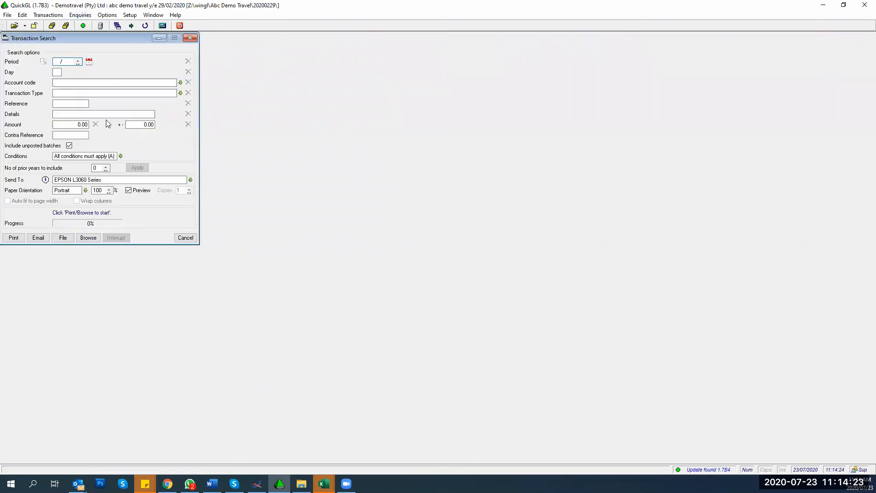
left_click_drag(98, 38, 192, 42)
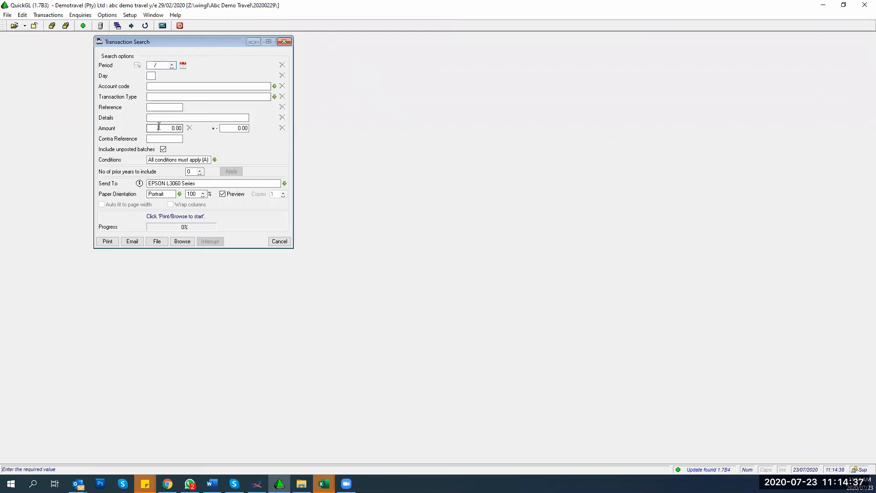
Step: Search transactions for amount 42.50 with a ±5.00 tolerance
left_click(159, 127)
type("42.50")
key("Tab")
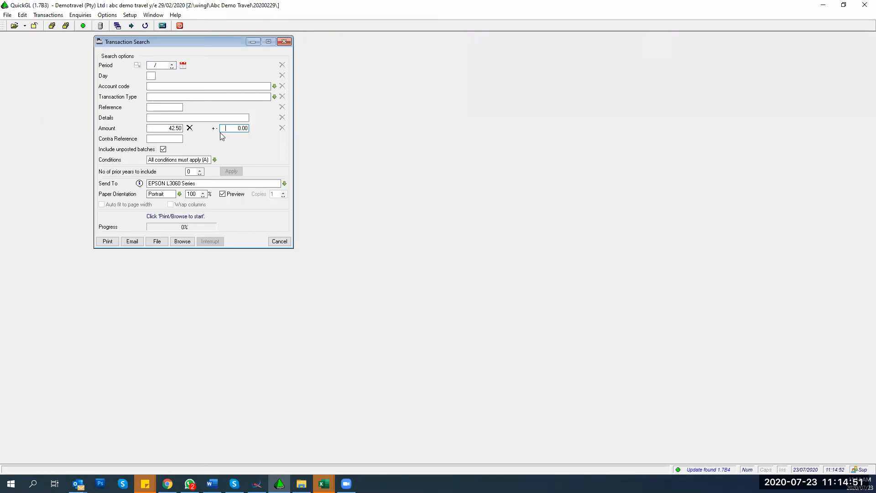
type("5")
key("Tab")
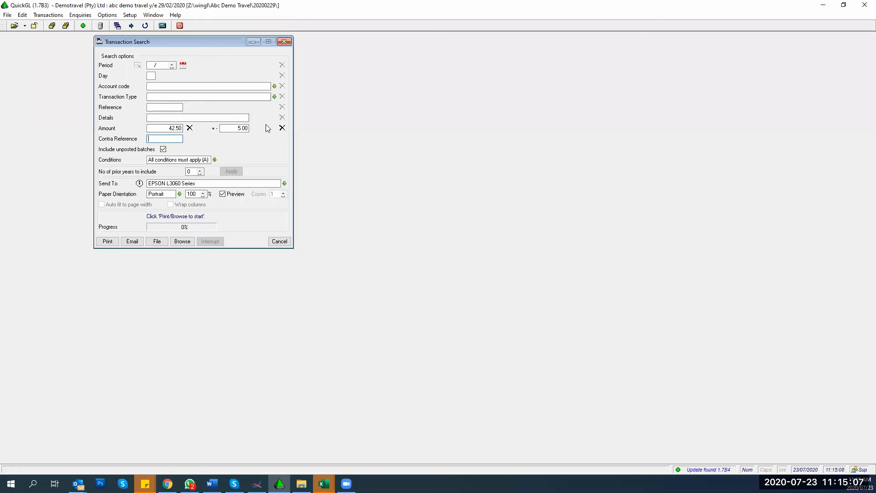
left_click(182, 242)
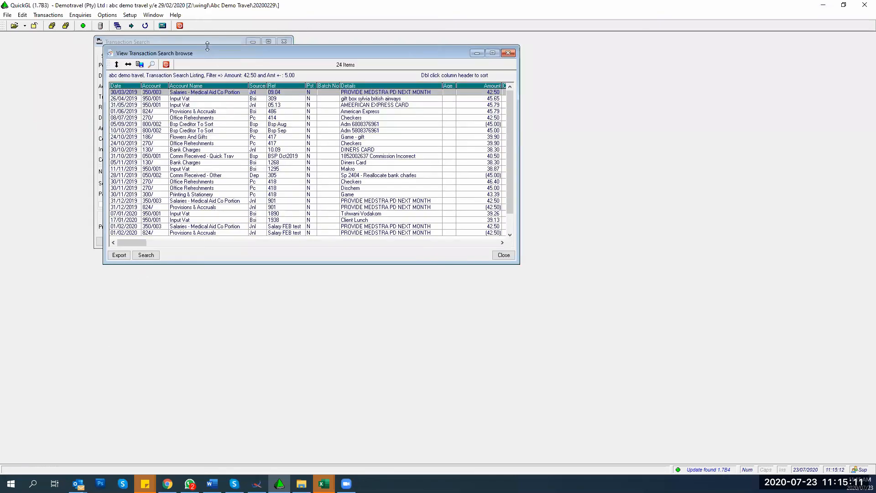
Step: Review the 24 matching transactions, close them, and clear the 42.50 amount
left_click_drag(207, 46, 398, 41)
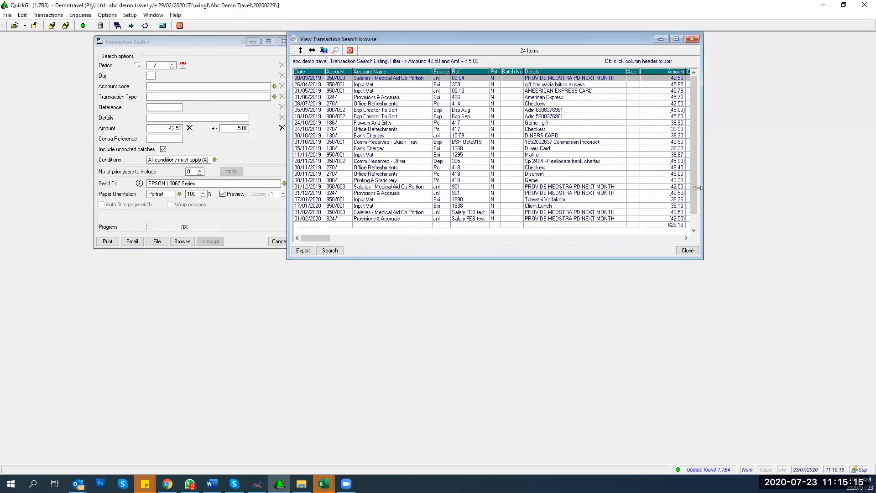
left_click_drag(692, 187, 690, 201)
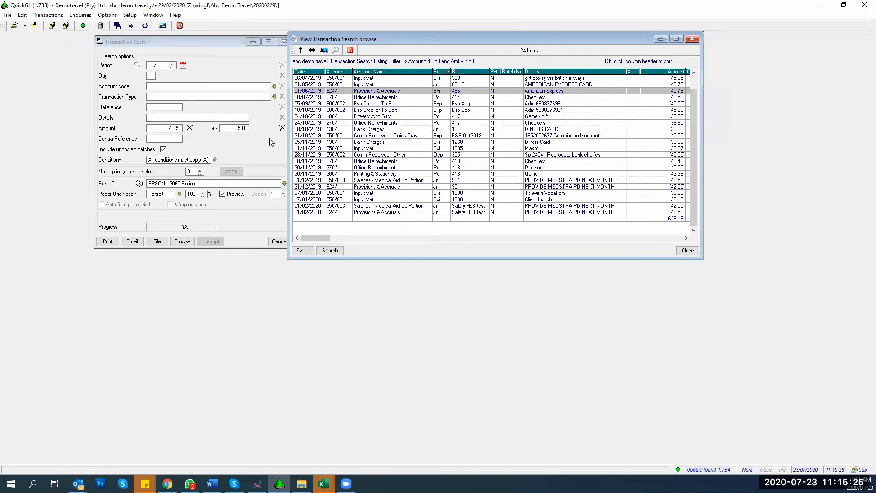
left_click(688, 250)
left_click(189, 128)
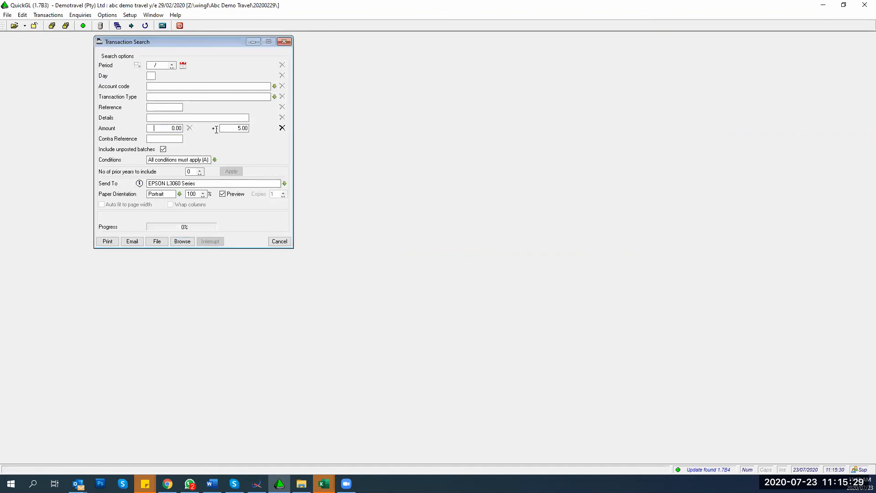
Step: Clear the 5.00 tolerance and search transaction details for 'client lunch'
left_click(281, 129)
left_click(165, 118)
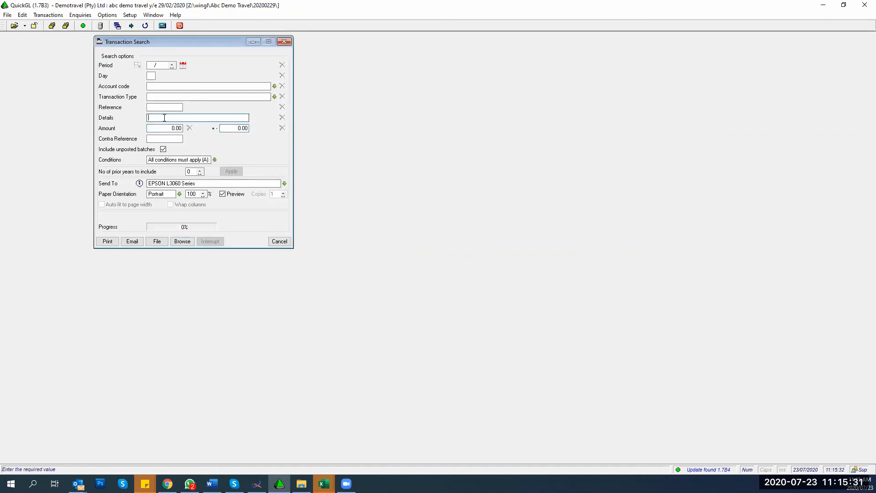
type("clinet lunch")
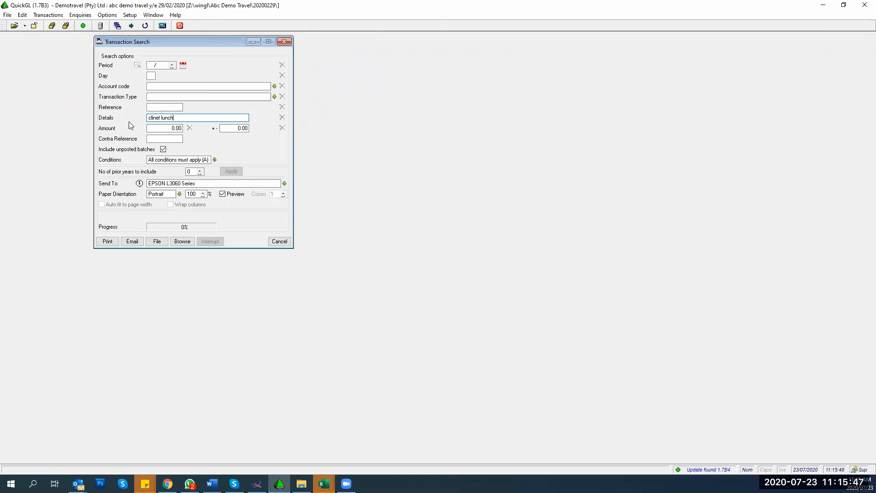
double_click(159, 118)
type("c")
left_click(181, 241)
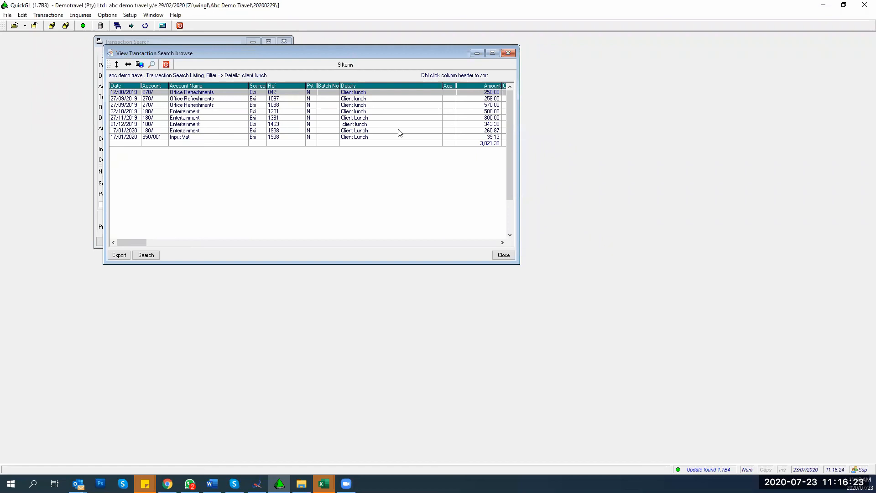
Step: Rerun the 9-item client lunch search reusing its data, close it, and clear the details criterion
left_click(503, 255)
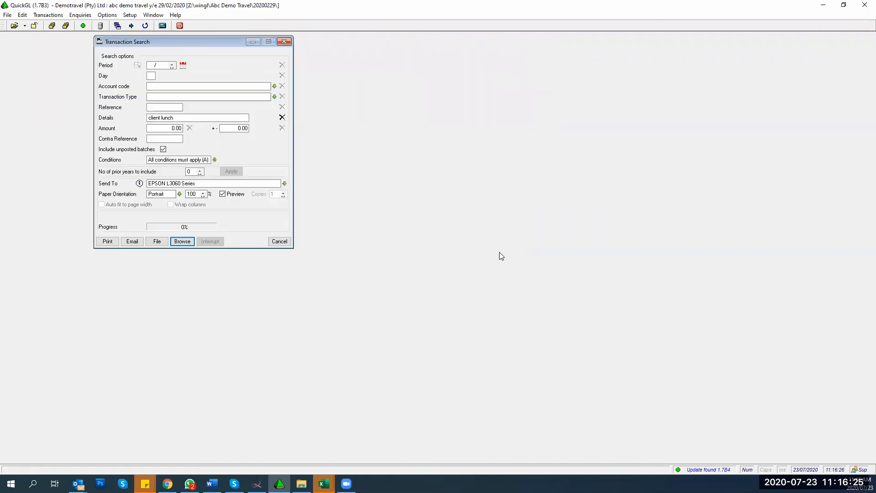
left_click(181, 242)
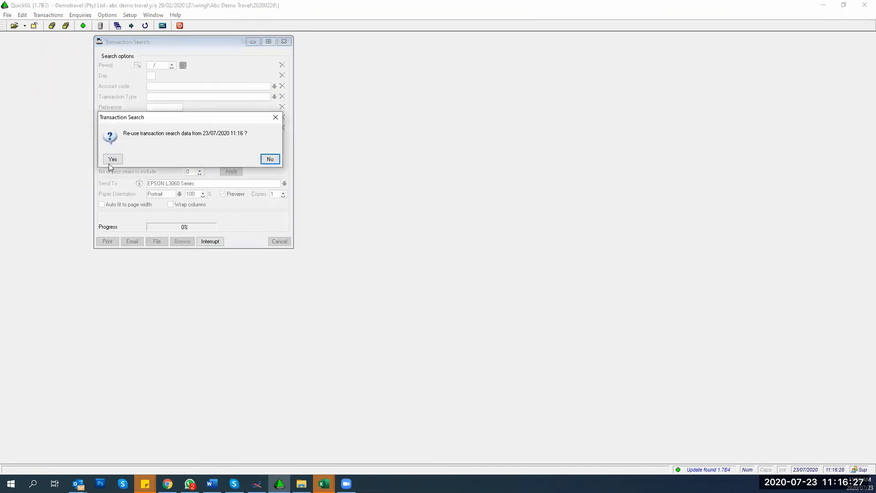
left_click(110, 162)
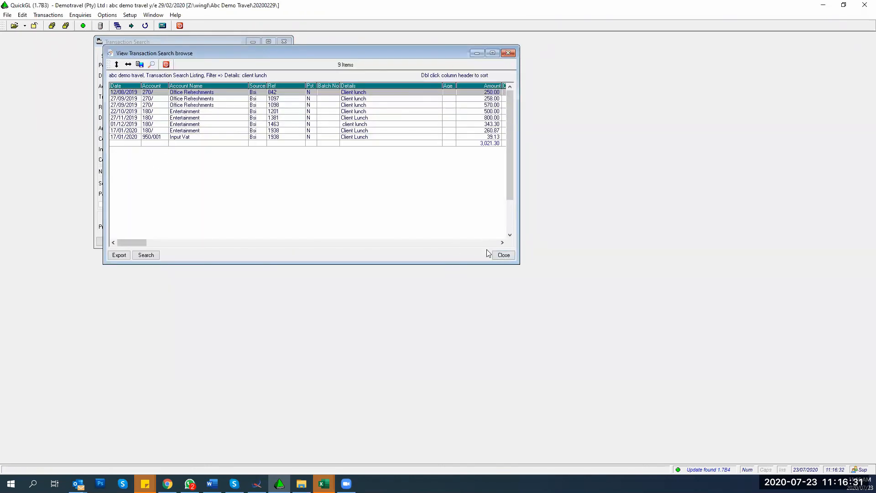
left_click(499, 255)
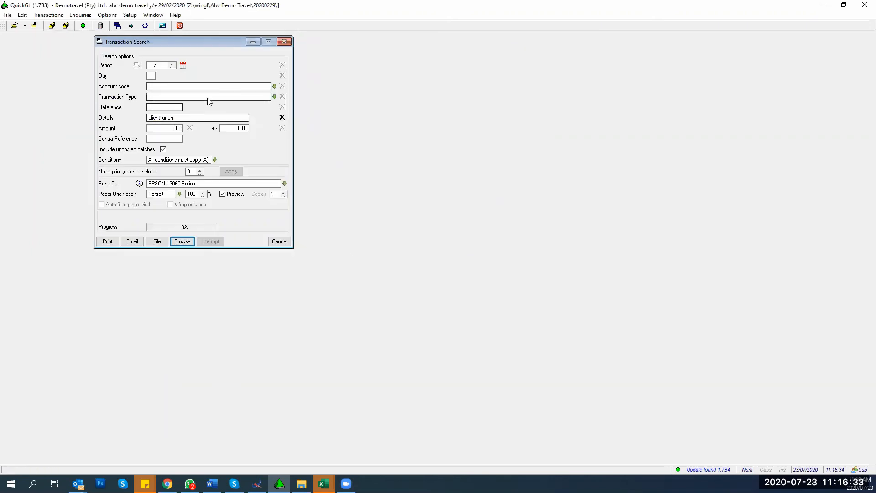
left_click(282, 117)
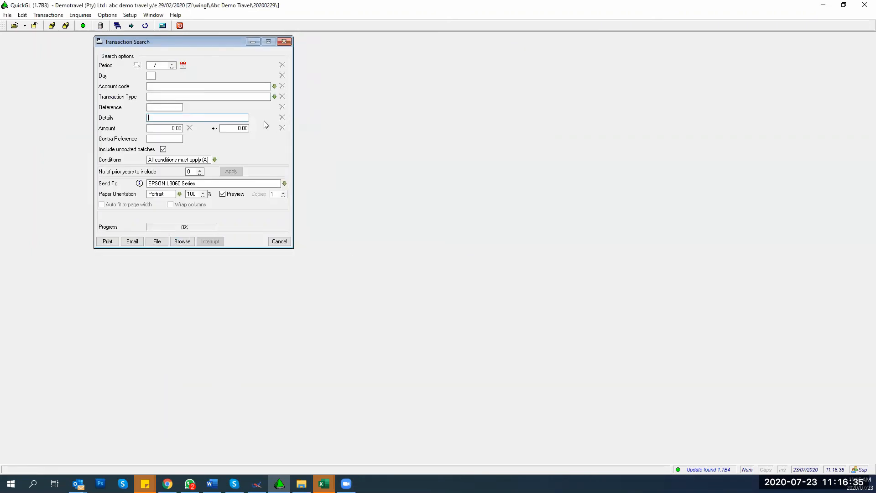
Step: Search on reference 1111, review the 8 results totalling (24,624.32), then delete the reference
left_click(149, 108)
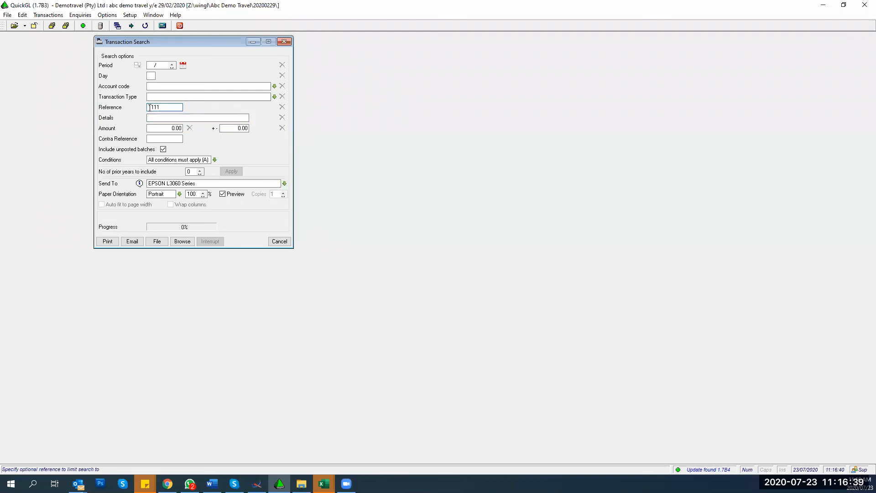
type("1")
left_click(187, 241)
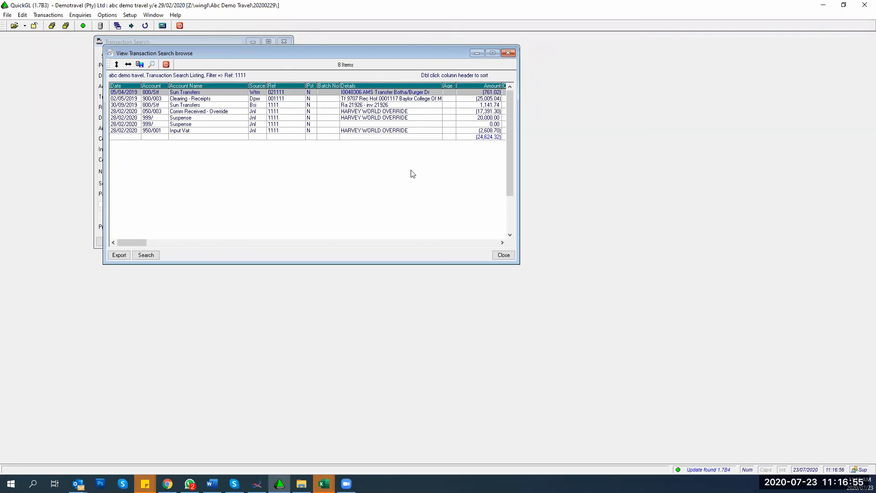
left_click(504, 255)
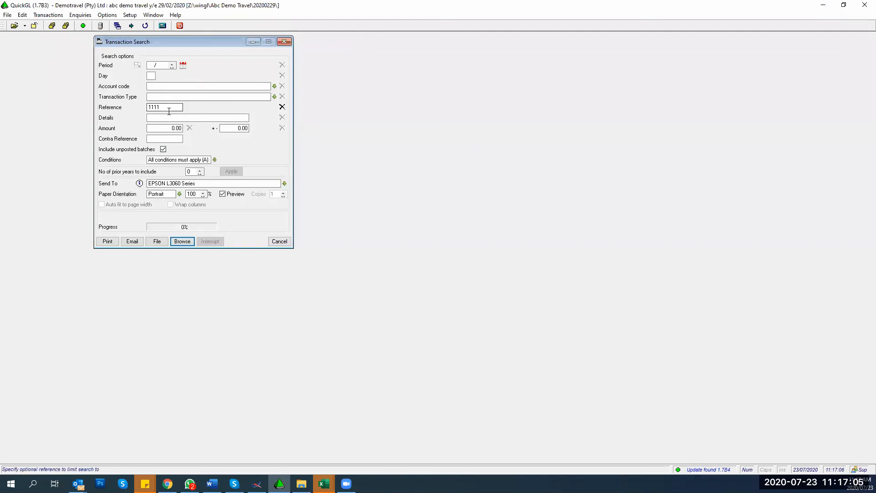
left_click_drag(169, 112, 114, 110)
key("Delete")
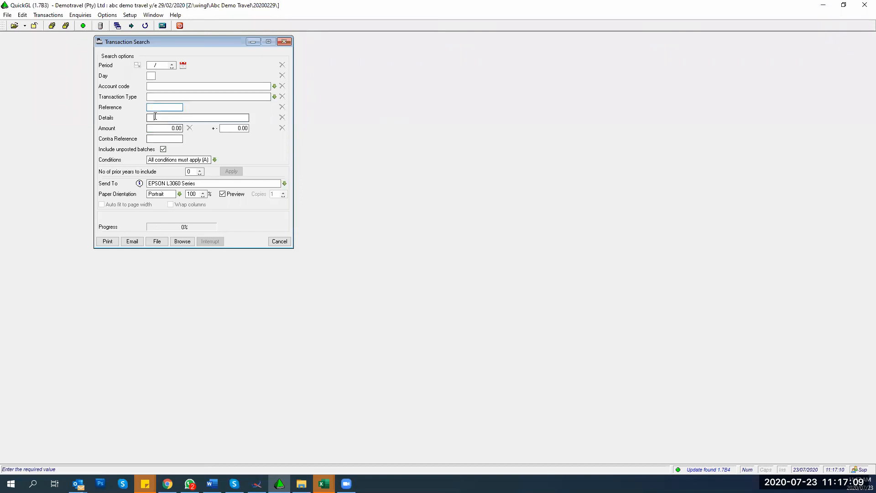
left_click(157, 117)
type("m")
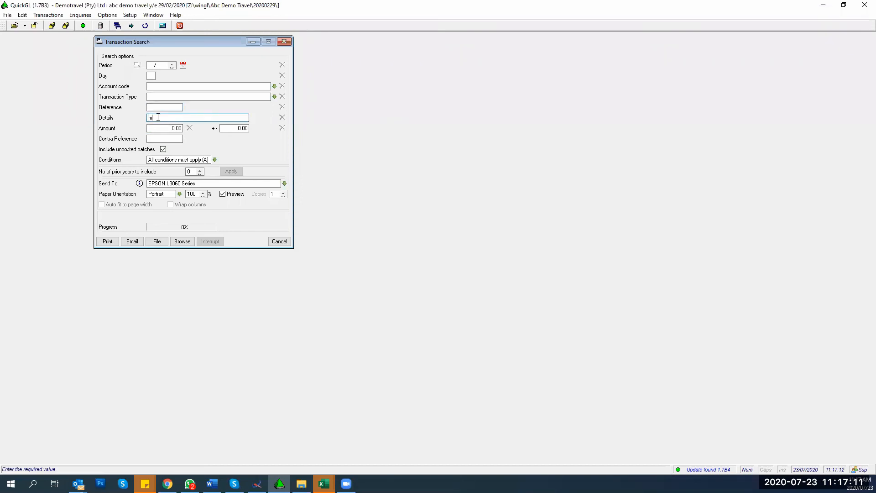
type("ako")
left_click(158, 118)
type("r")
double_click(163, 118)
key("BackSpace")
left_click(152, 129)
type("42")
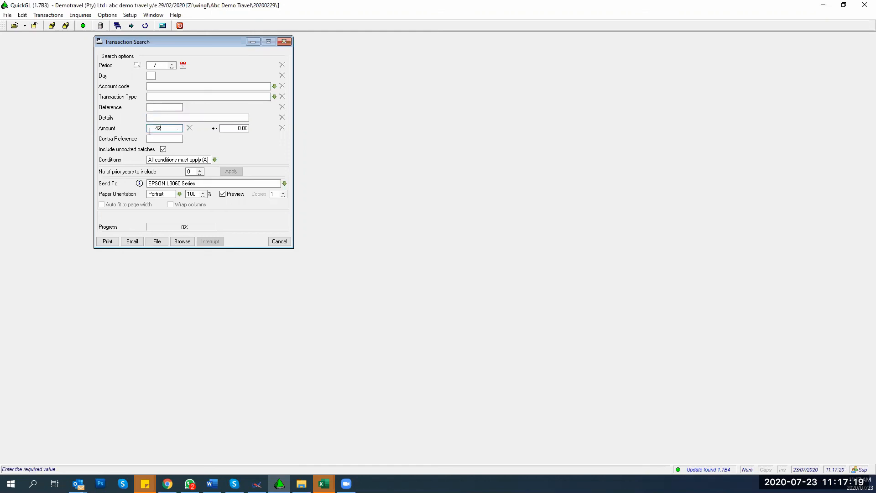
type(".5")
key("Tab")
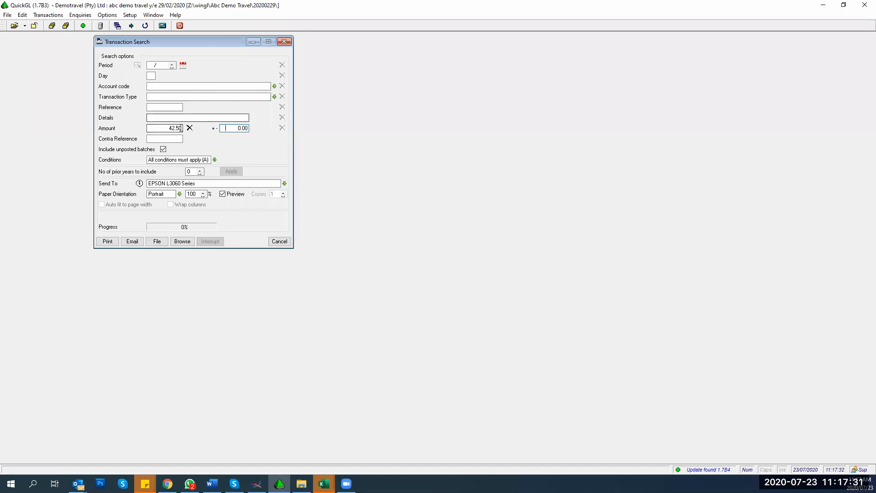
left_click(189, 128)
Step: Set the search account to 110/ Accounting Fees and include 5 prior years
left_click(166, 87)
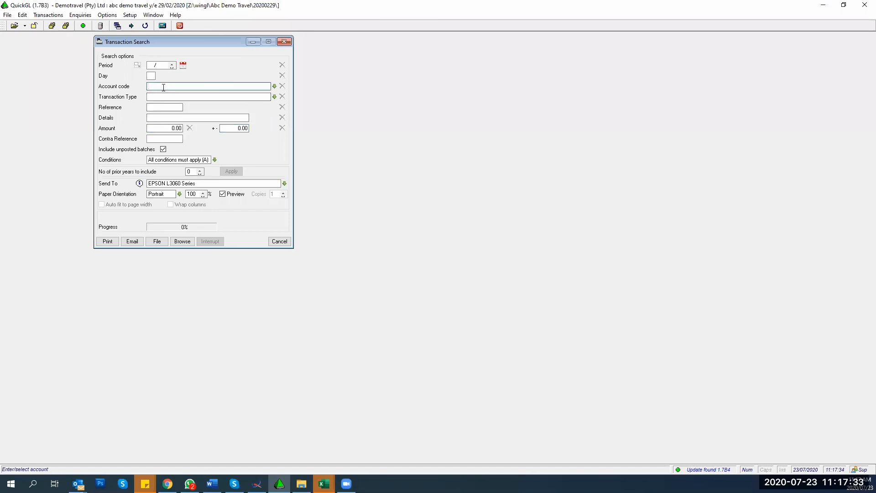
type("Accounting Fees)")
left_click(154, 101)
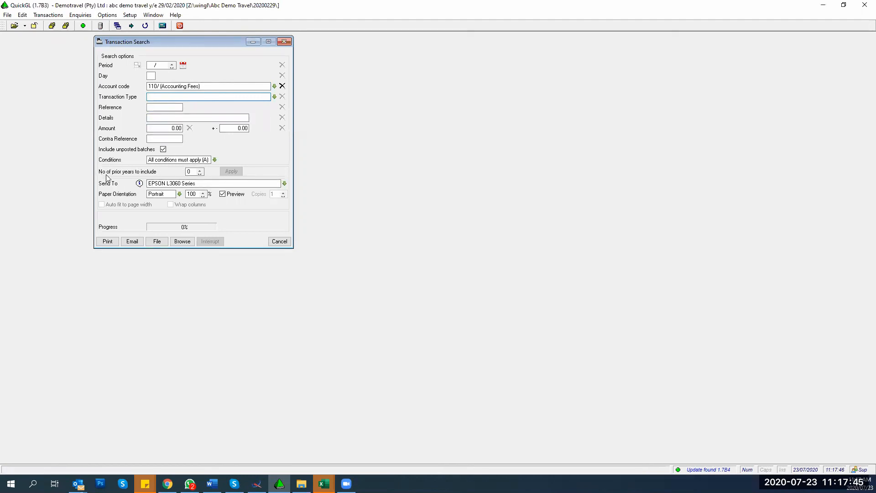
left_click(191, 173)
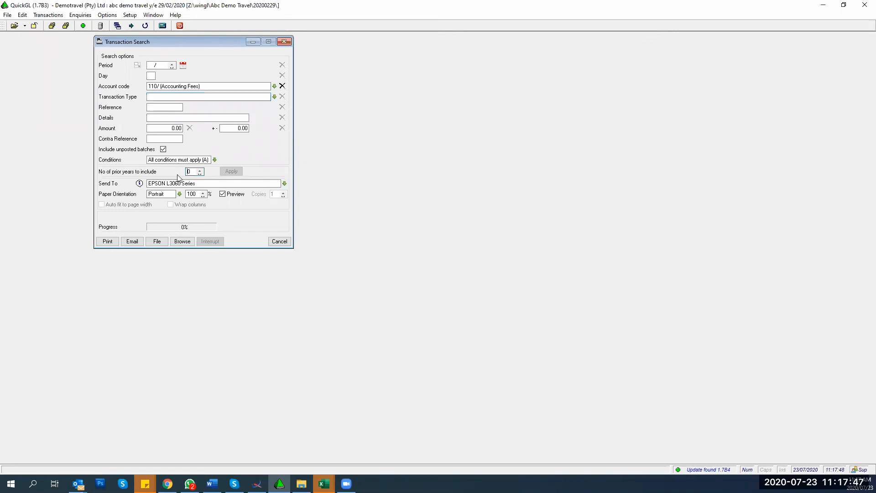
type("5")
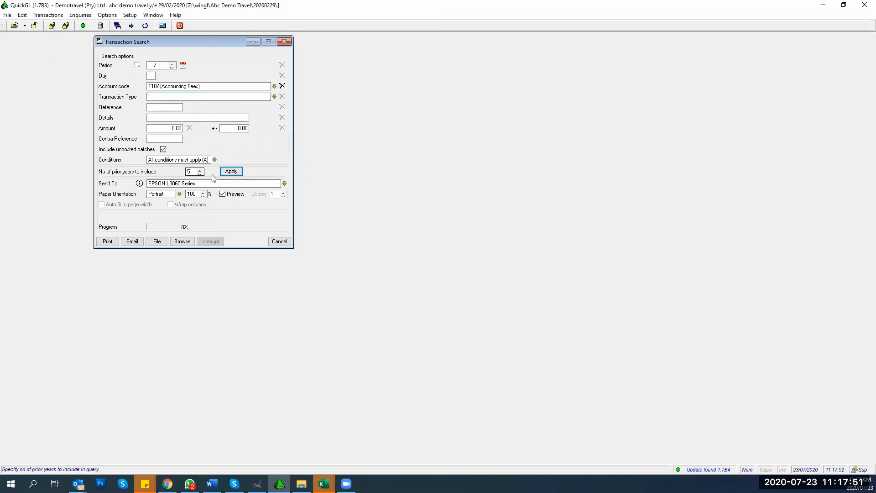
left_click(231, 172)
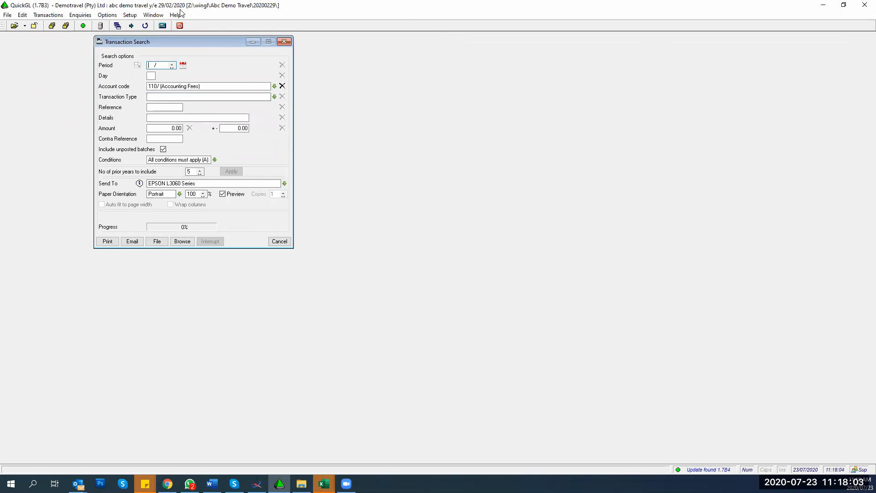
Step: List the 96 Accounting Fees transactions, jump to the total at the end, and close the results
left_click(182, 241)
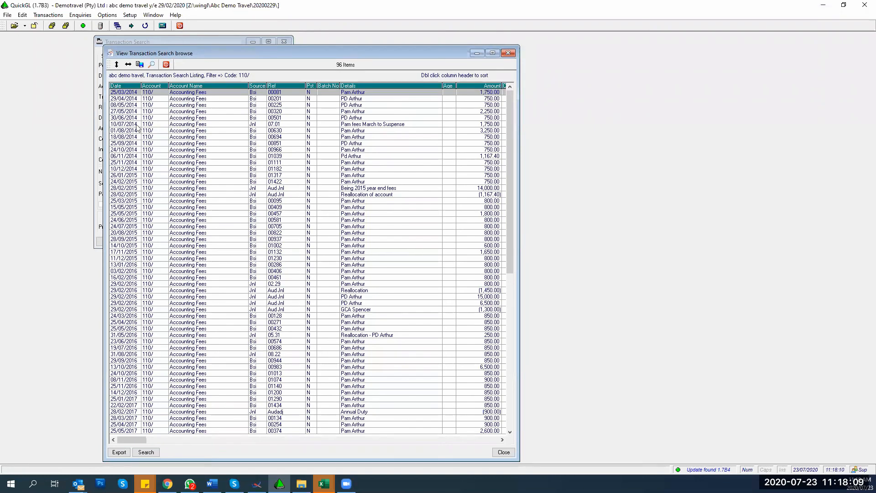
key("Down")
key("Down")
key("Down")
key("Down")
key("Down")
key("Down")
key("Down")
key("Down")
key("Down")
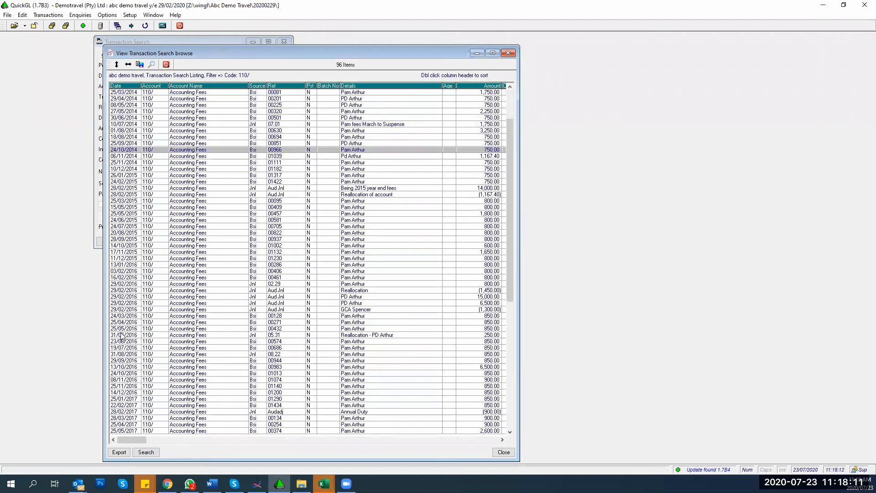
key("ctrl+End")
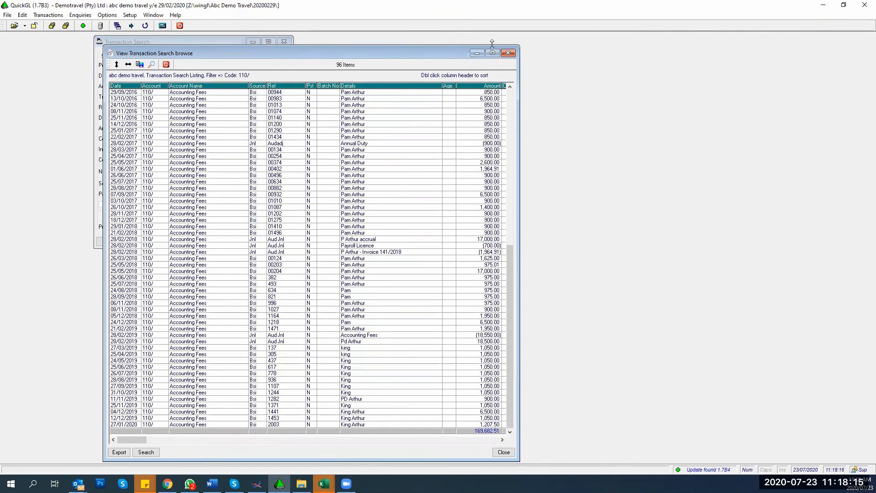
left_click(508, 53)
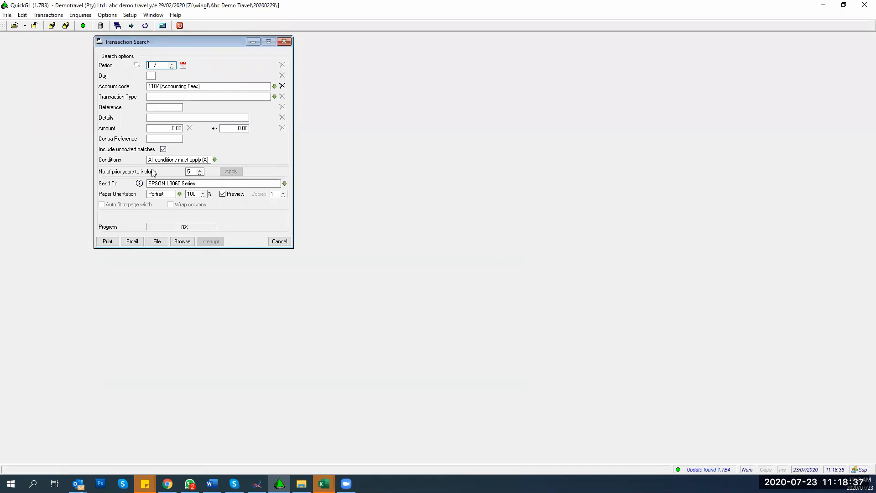
Step: Replace the current transaction search with a fresh one from the Enquiries menu
left_click(283, 41)
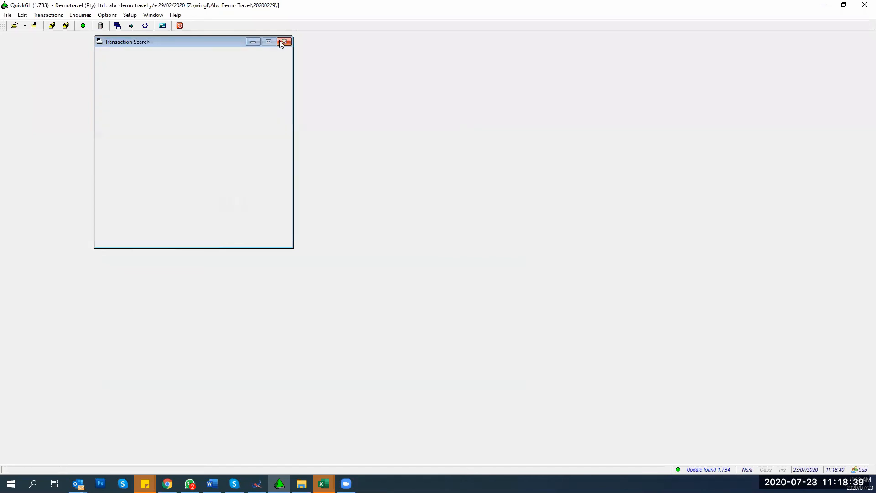
left_click(76, 15)
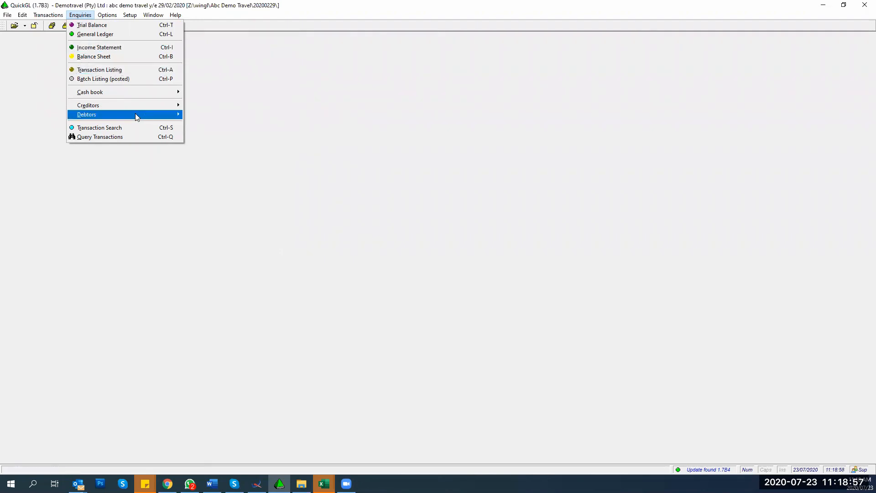
left_click(127, 128)
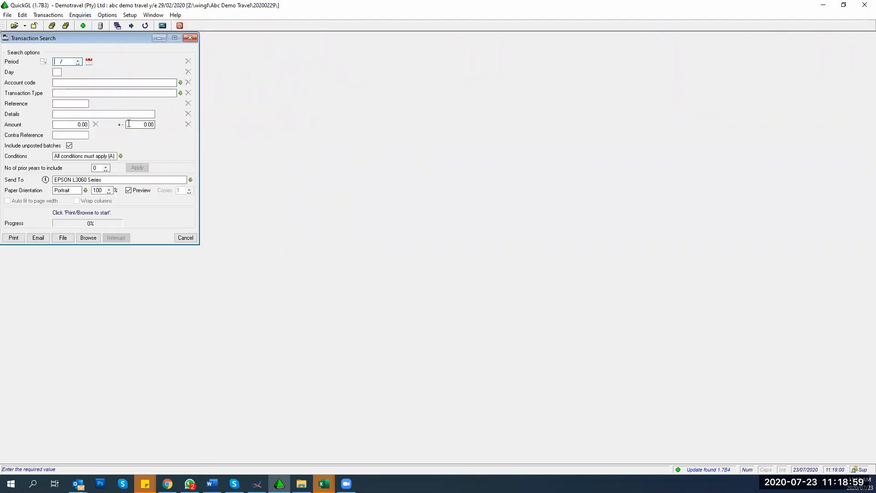
Step: Search account 800/Bs1 (Winmain Bsp Creditor) over 5 prior years and browse the results
left_click(149, 80)
type("8")
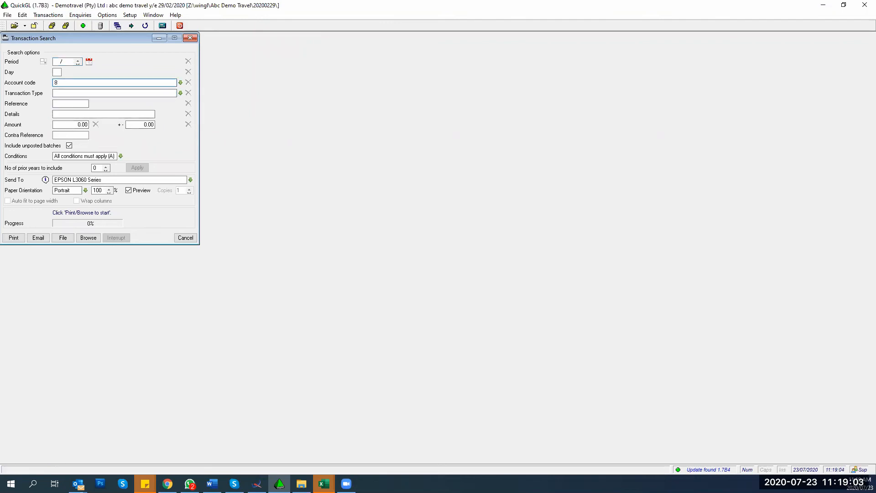
type("00bs1")
key("Tab")
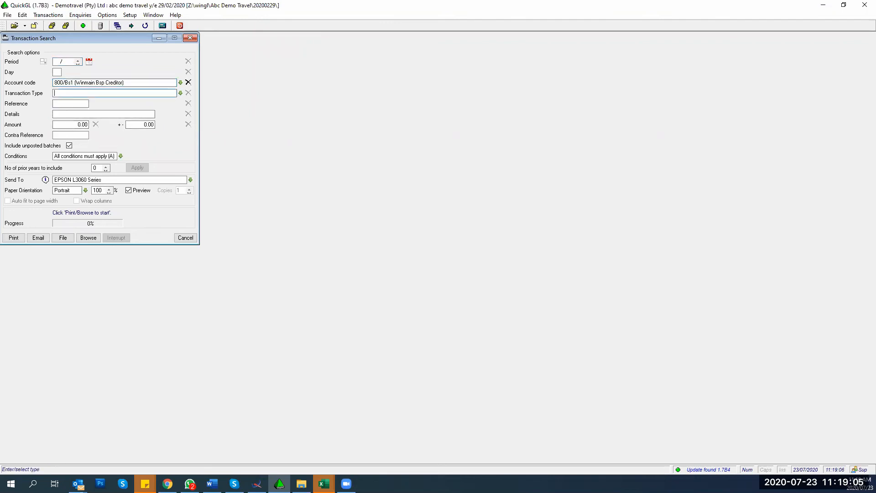
left_click(94, 169)
type("5")
left_click(137, 167)
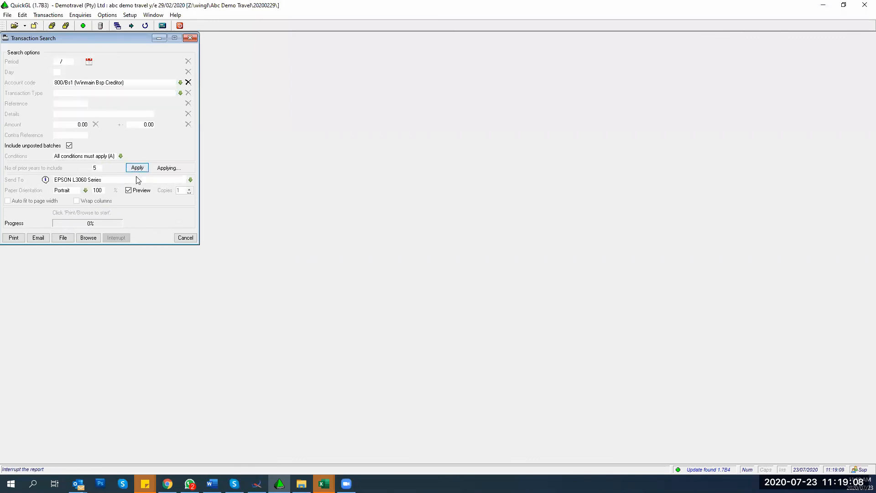
left_click(88, 237)
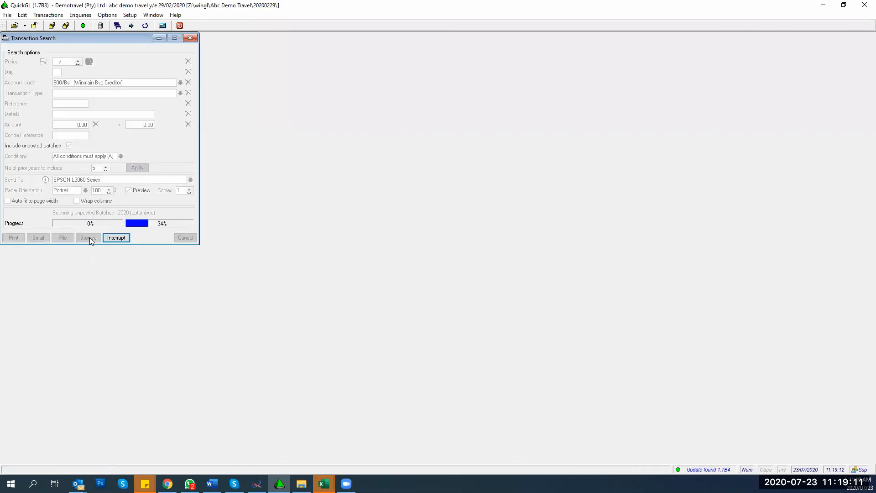